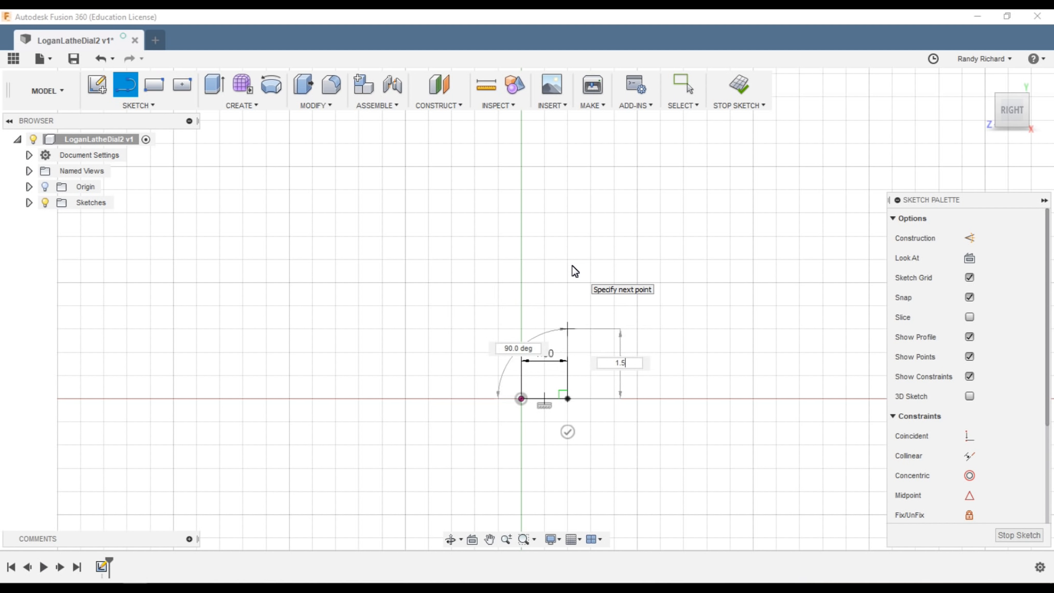
Complete the vertical line from the end of the 1.00 in base line, 1.5 in long at 90 degrees.
key(Tab)
key(Tab)
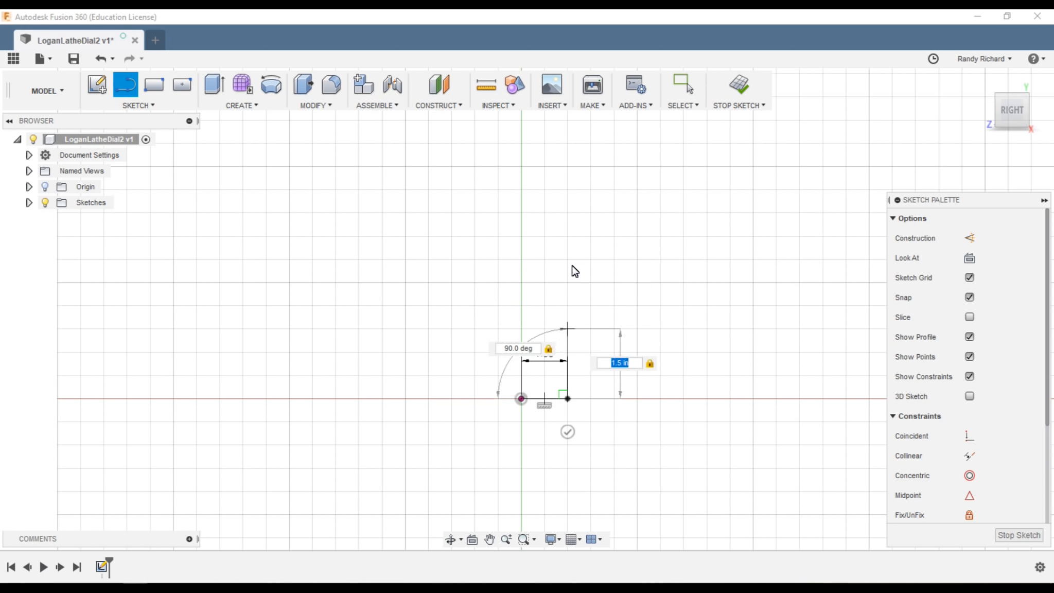
key(Return)
key(Escape)
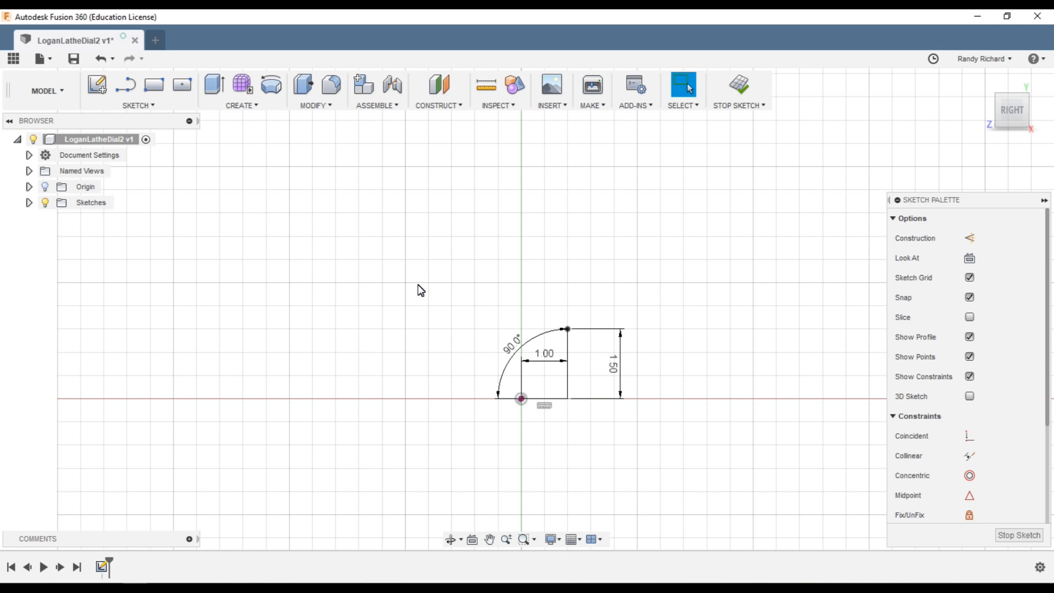
Draw the stepped top from the vertical line's upper end: 0.5 in horizontally, down to about 1.4 in height, across, and closed at the origin.
key(l)
scroll(541, 364, up, 3)
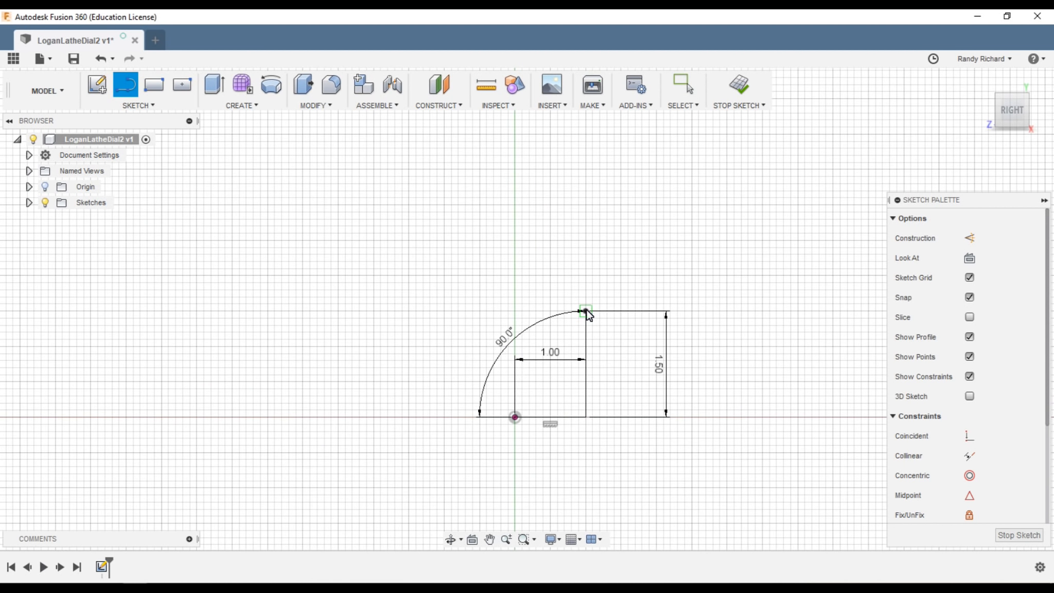
click(586, 311)
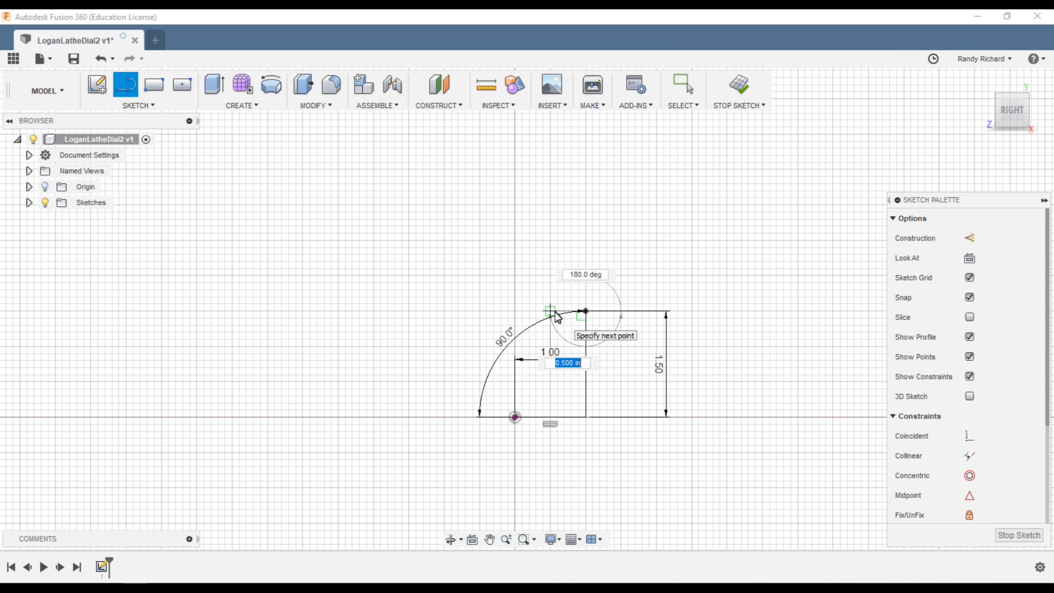
click(555, 311)
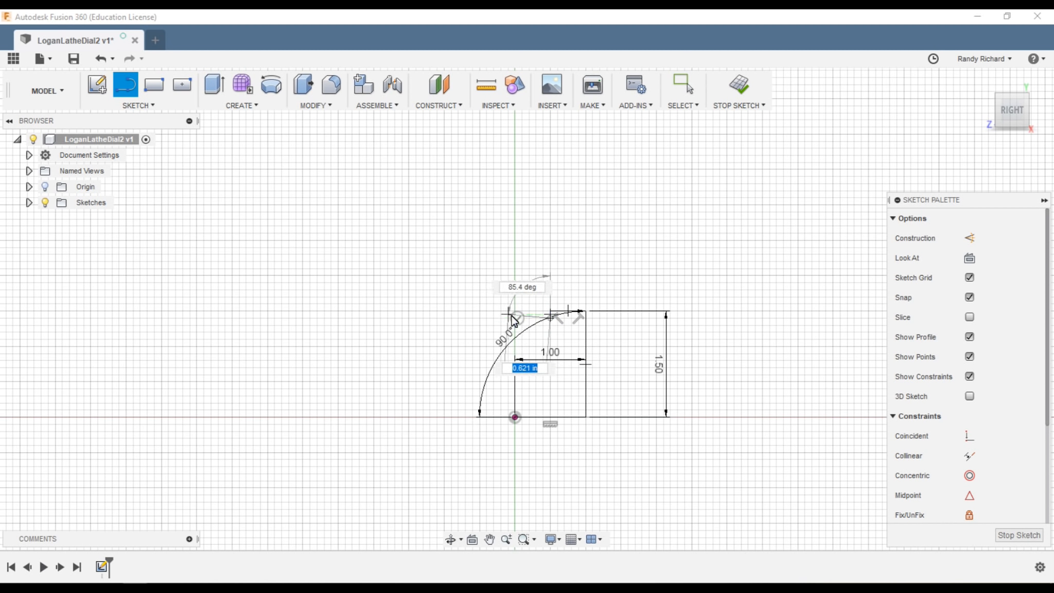
click(517, 319)
click(551, 318)
click(515, 319)
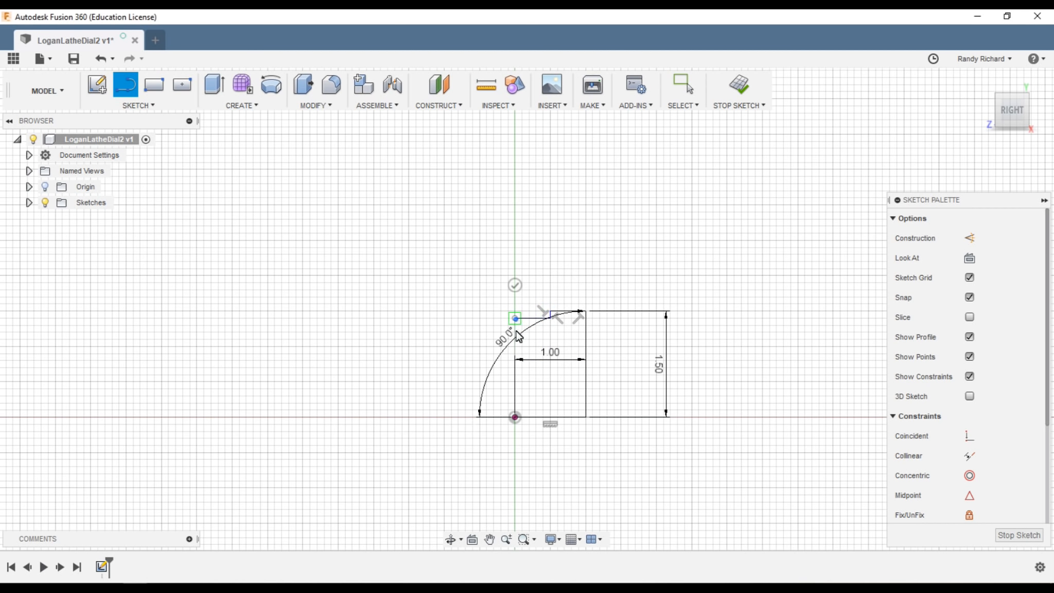
click(515, 417)
key(Escape)
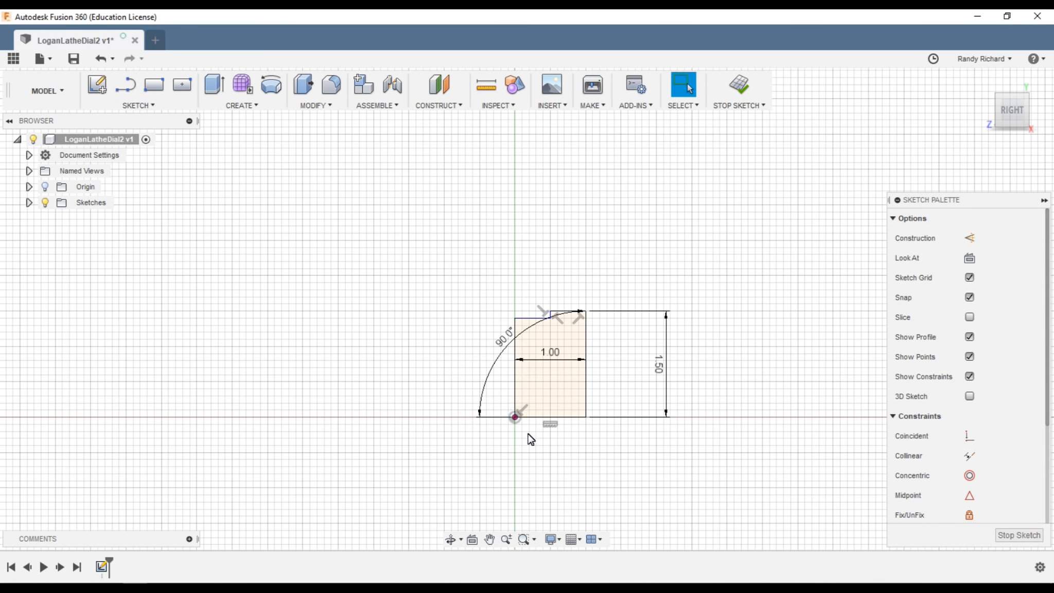
Draw a horizontal line across the full width of the profile, slightly above its base line.
scroll(566, 438, up, 4)
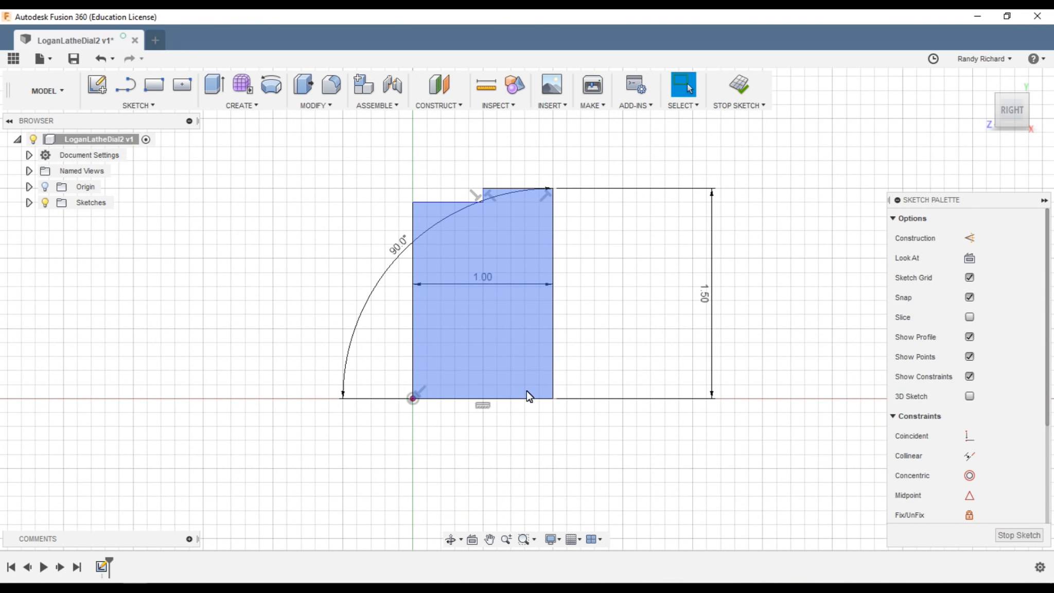
key(l)
click(413, 370)
click(553, 369)
key(Escape)
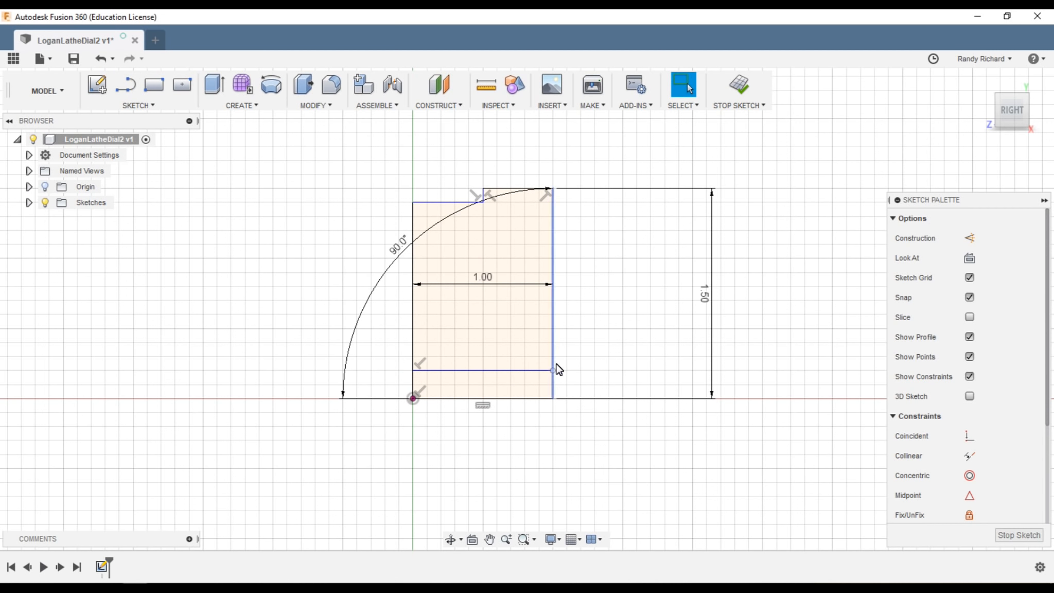
Dimension the height of the profile's lower step above the base line.
key(d)
click(443, 201)
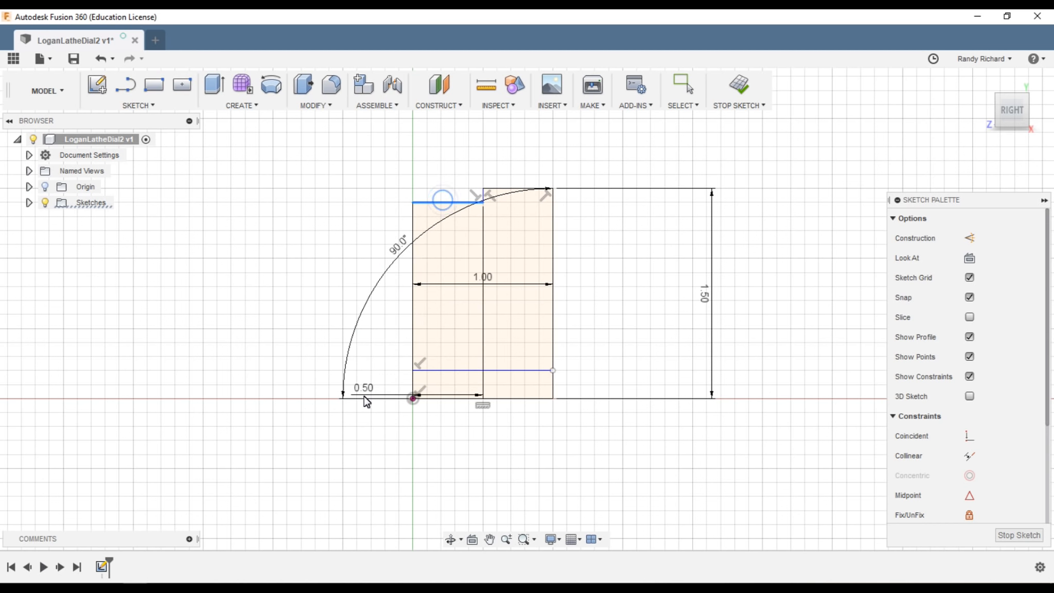
click(442, 402)
click(307, 310)
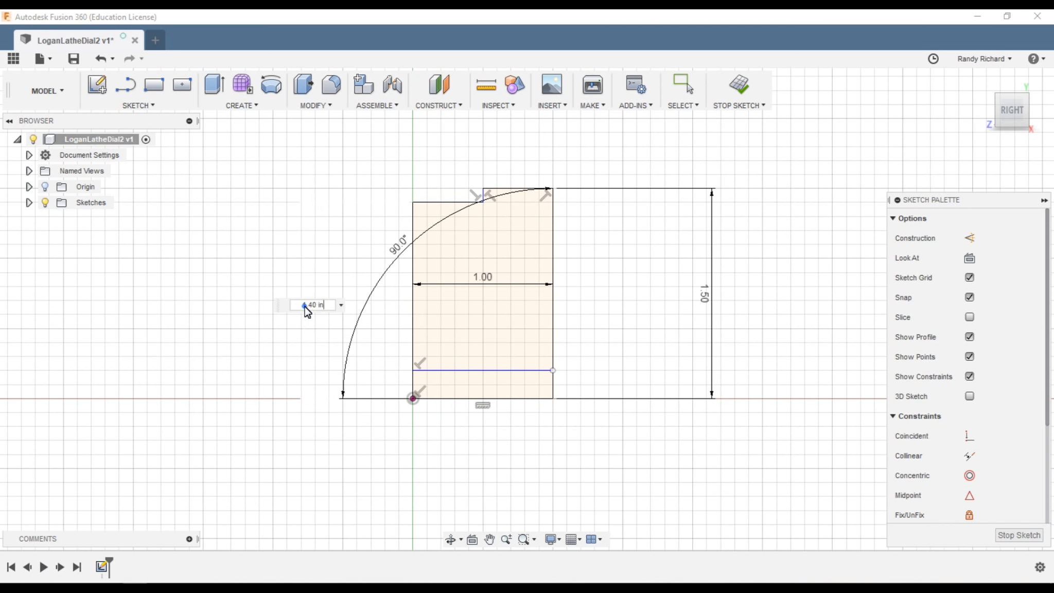
key(Return)
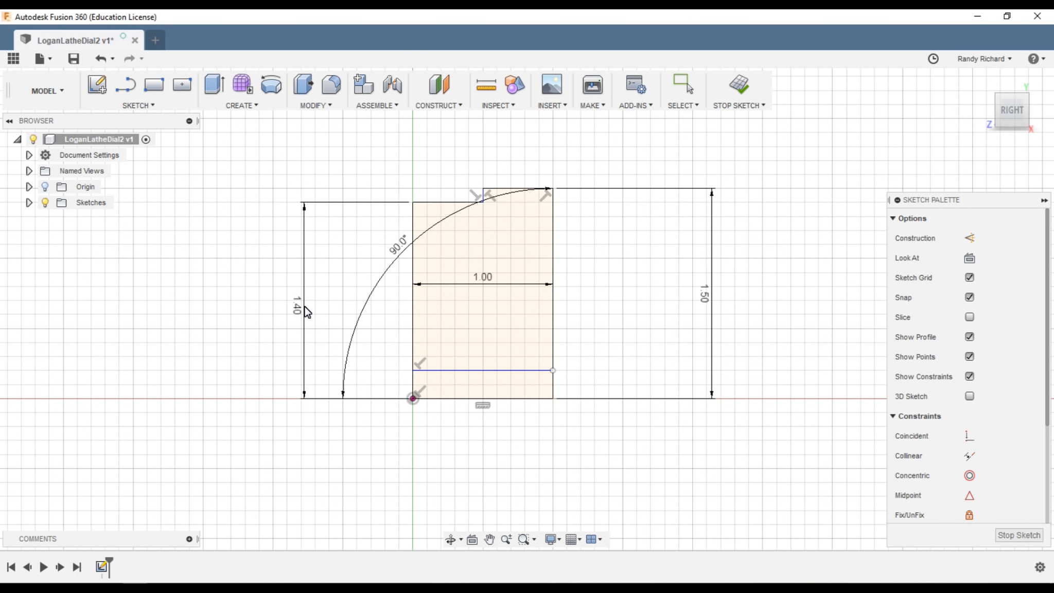
key(Escape)
Dimension the inner horizontal line 0.25 in above the base line.
click(488, 373)
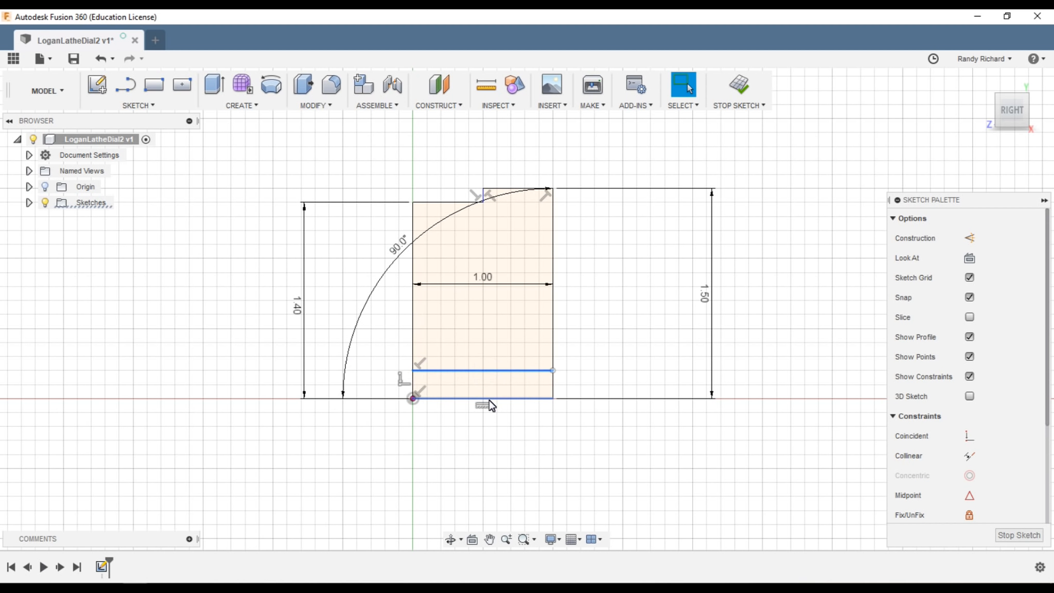
key(Escape)
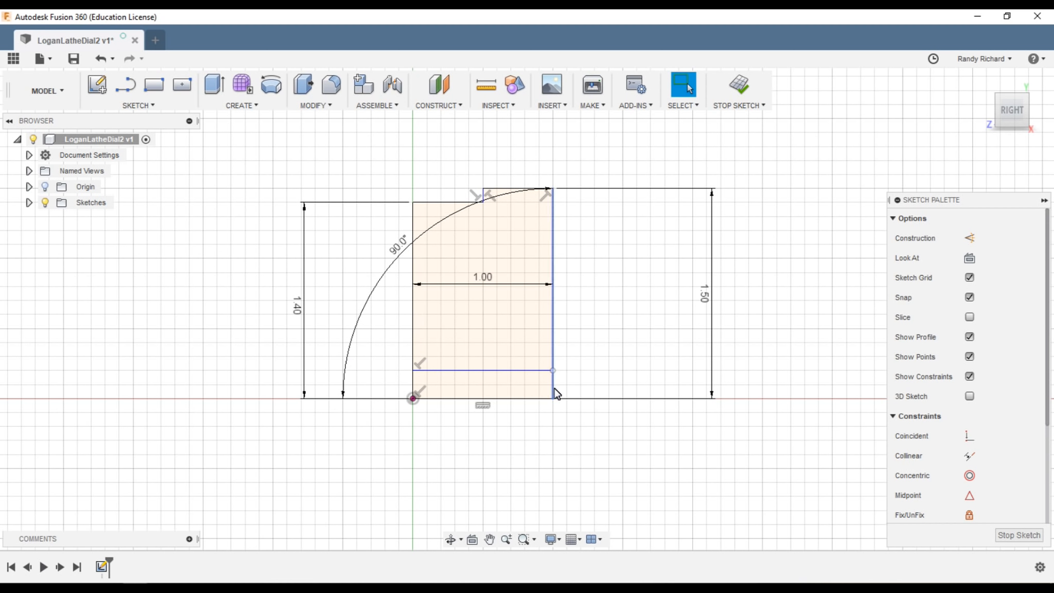
key(d)
click(497, 371)
click(502, 399)
click(599, 383)
key(BackSpace)
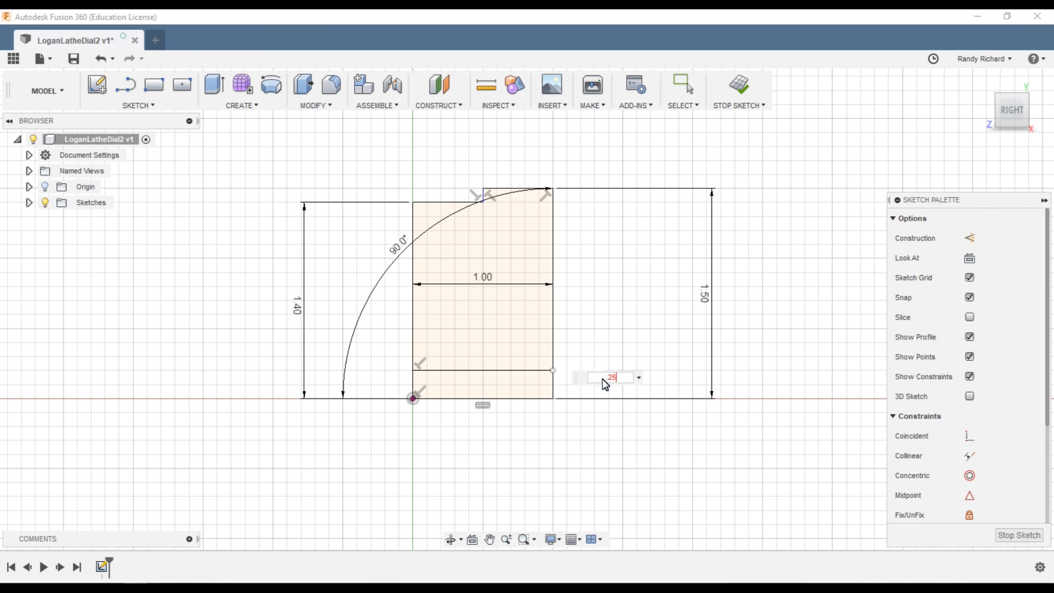
key(Return)
key(Escape)
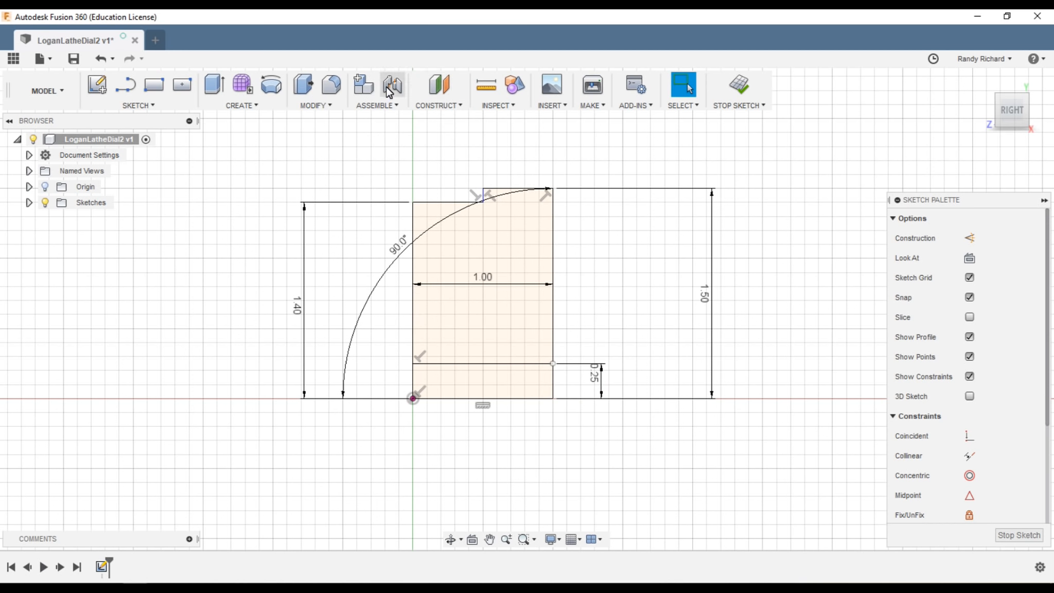
Finish the sketch and revolve the upper stepped profile 360 degrees about the horizontal origin axis as a new body.
click(739, 85)
click(272, 85)
click(485, 265)
click(955, 238)
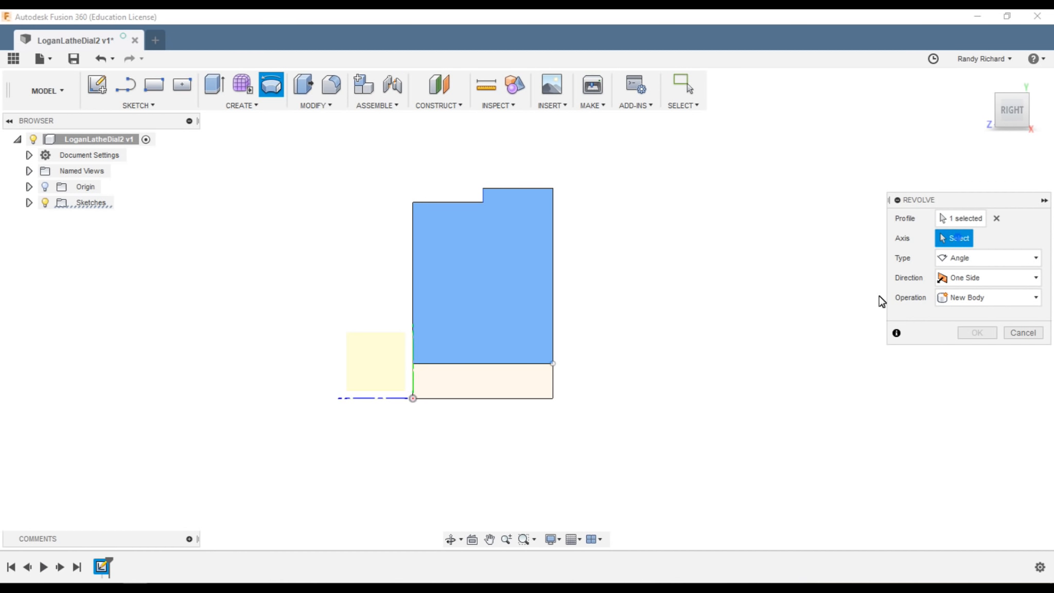
click(395, 399)
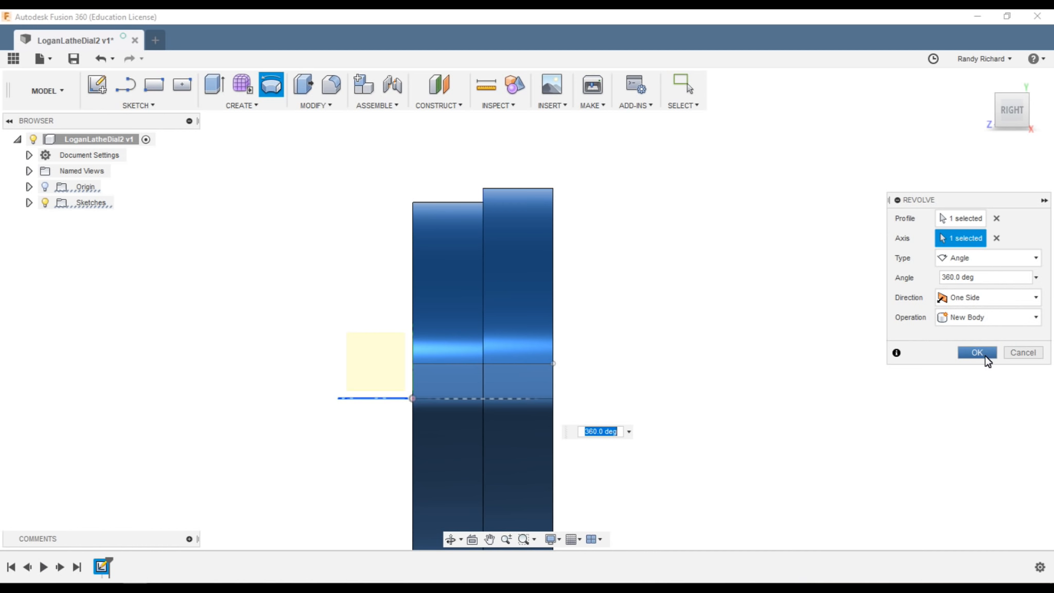
click(985, 355)
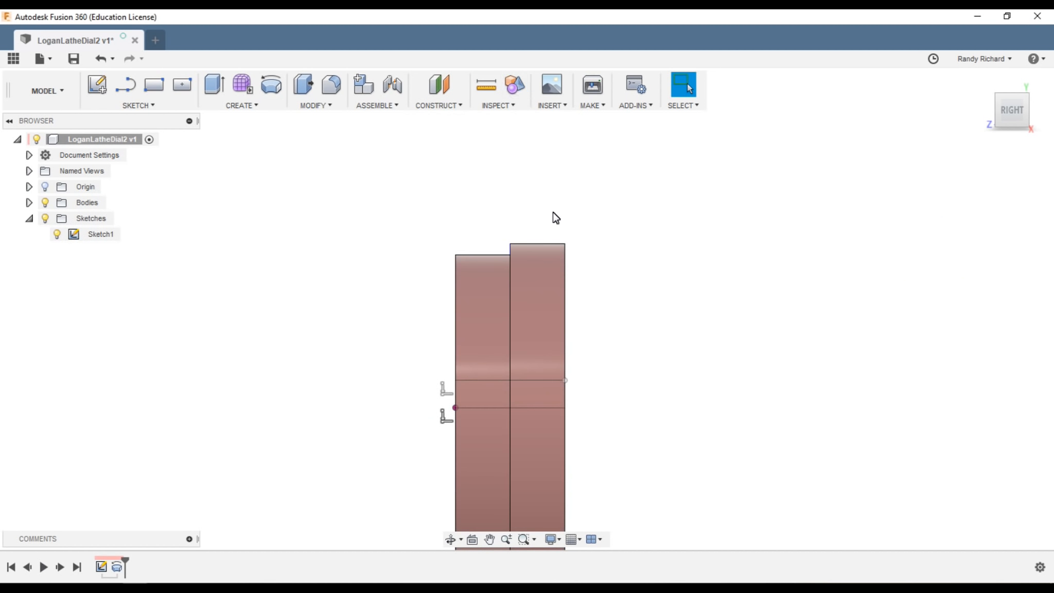
View the revolved dial in an isometric orientation and hide Sketch1.
scroll(566, 206, down, 2)
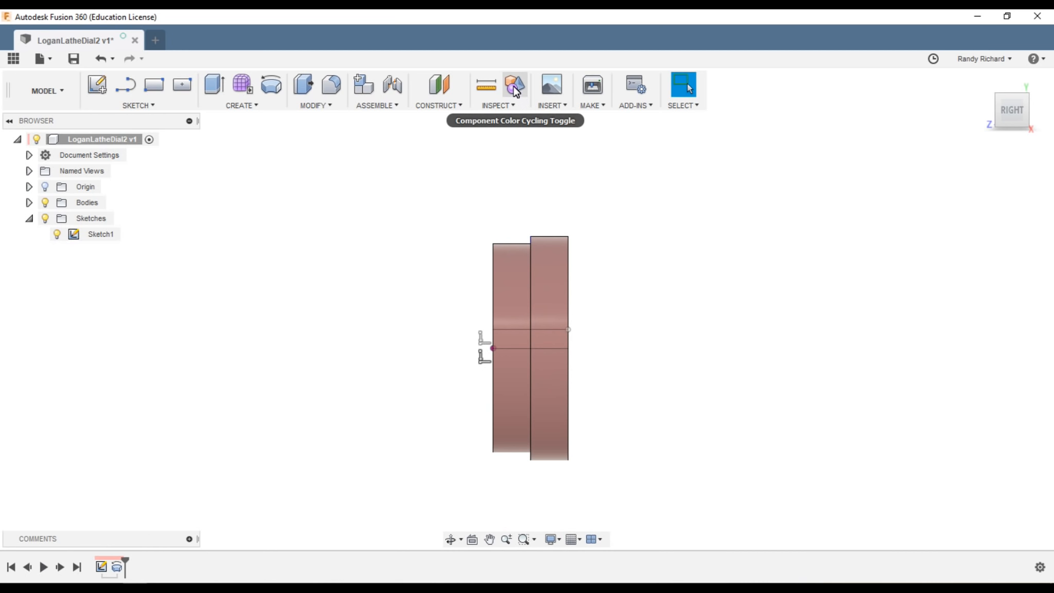
click(1029, 126)
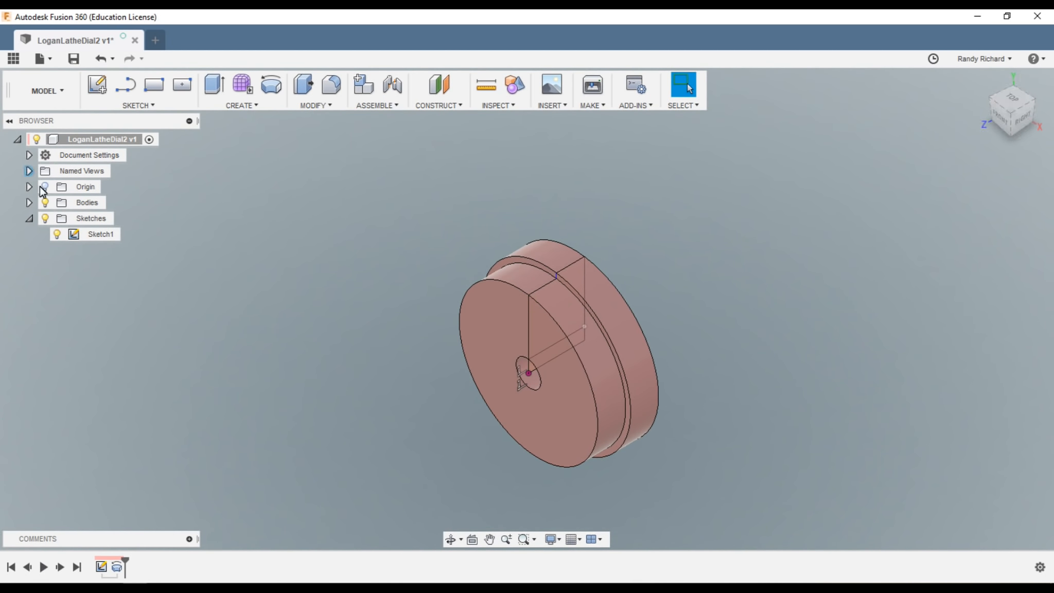
click(57, 235)
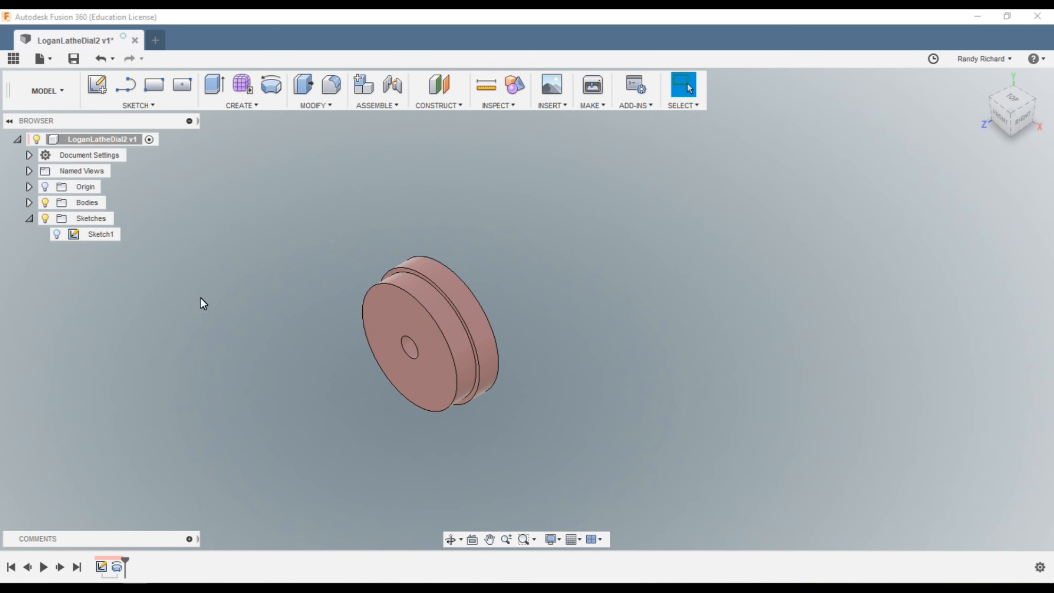
scroll(250, 313, up, 3)
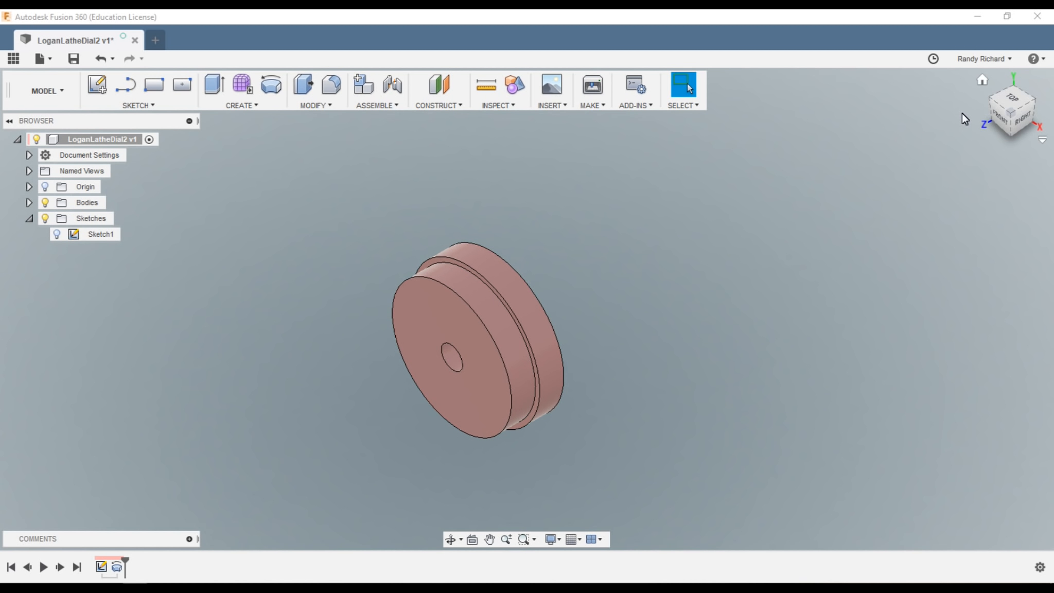
Start a new sketch on the flat back face of the dial's larger-diameter section.
drag(1016, 116, 814, 98)
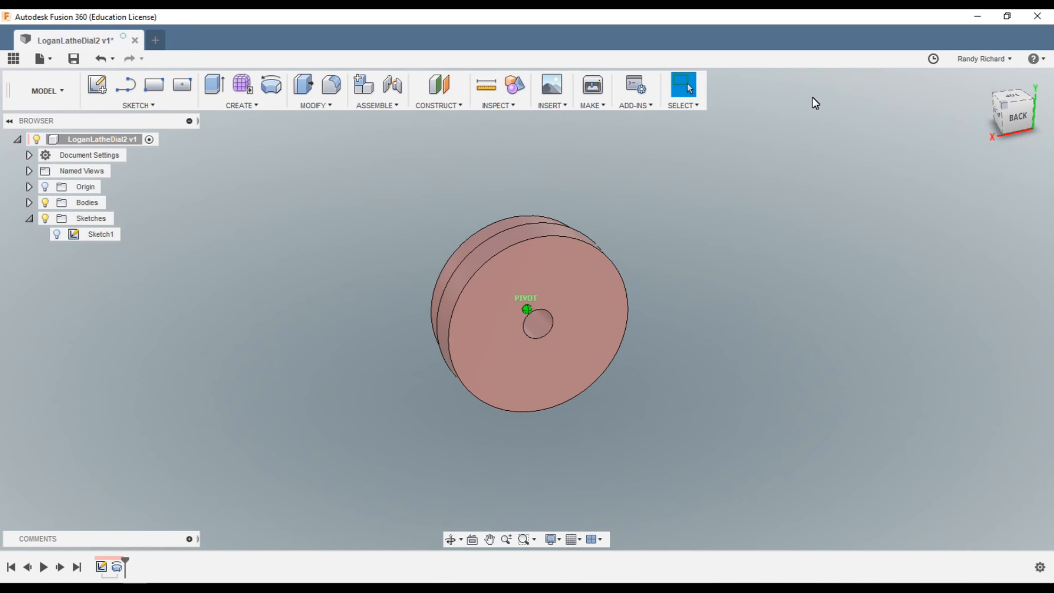
key(s)
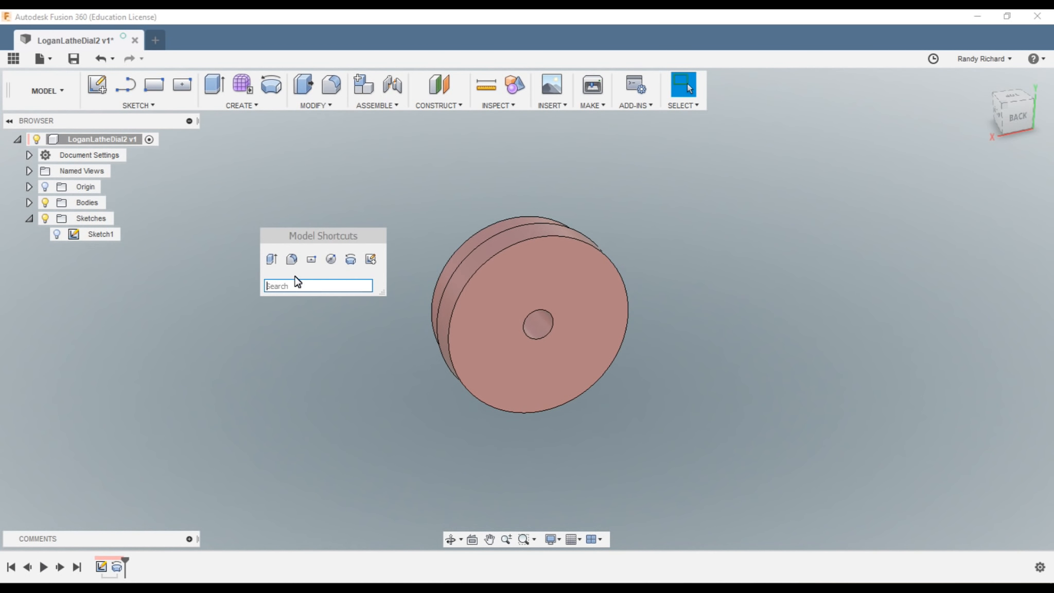
click(370, 260)
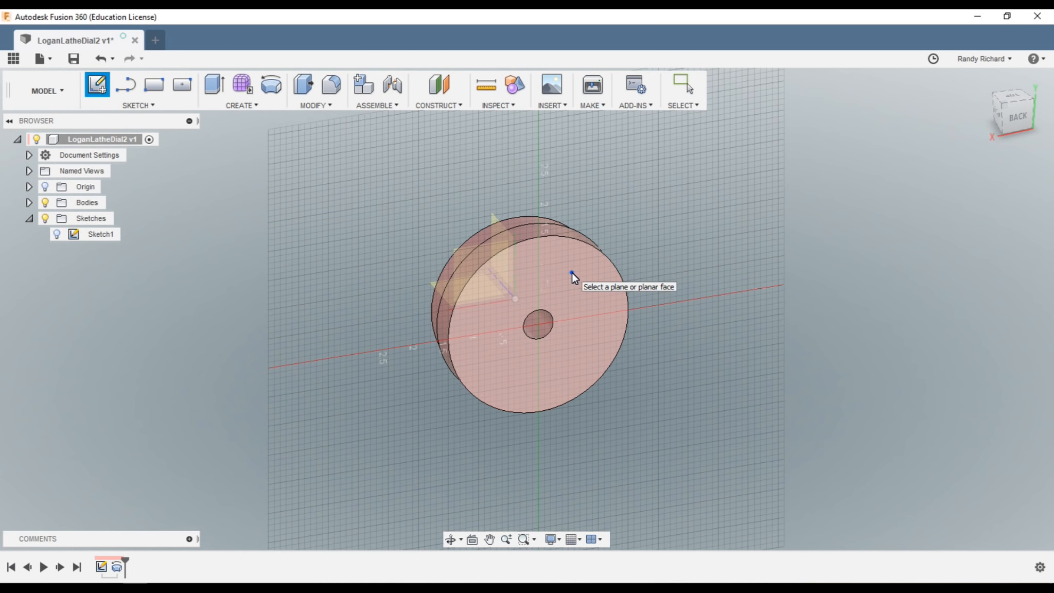
click(572, 272)
scroll(565, 299, up, 2)
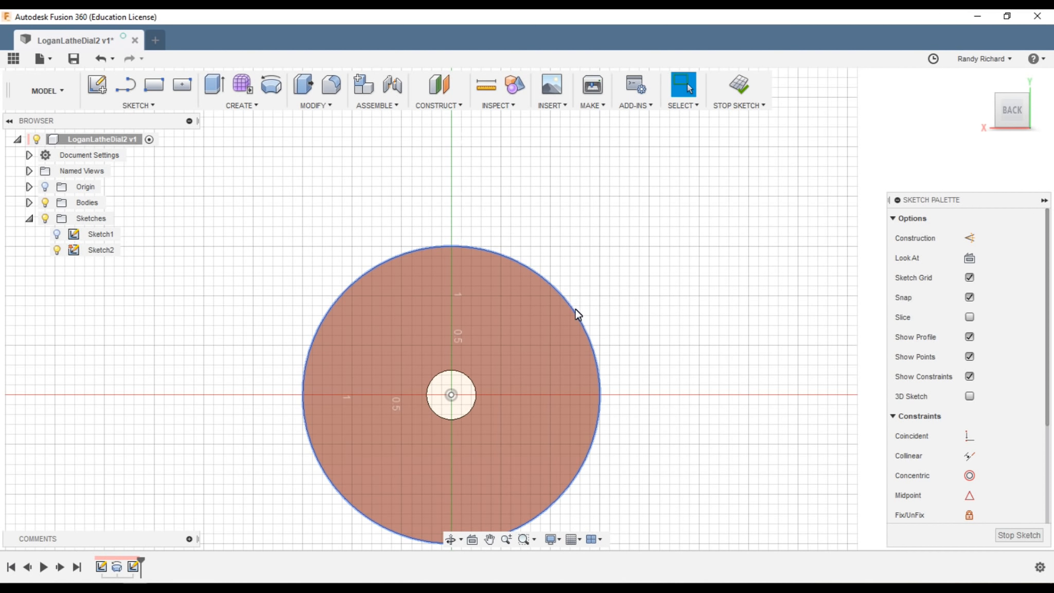
Draw a vertical line from the dial's centre up past its outer rim and convert it to construction geometry.
key(l)
click(452, 397)
click(451, 208)
key(Escape)
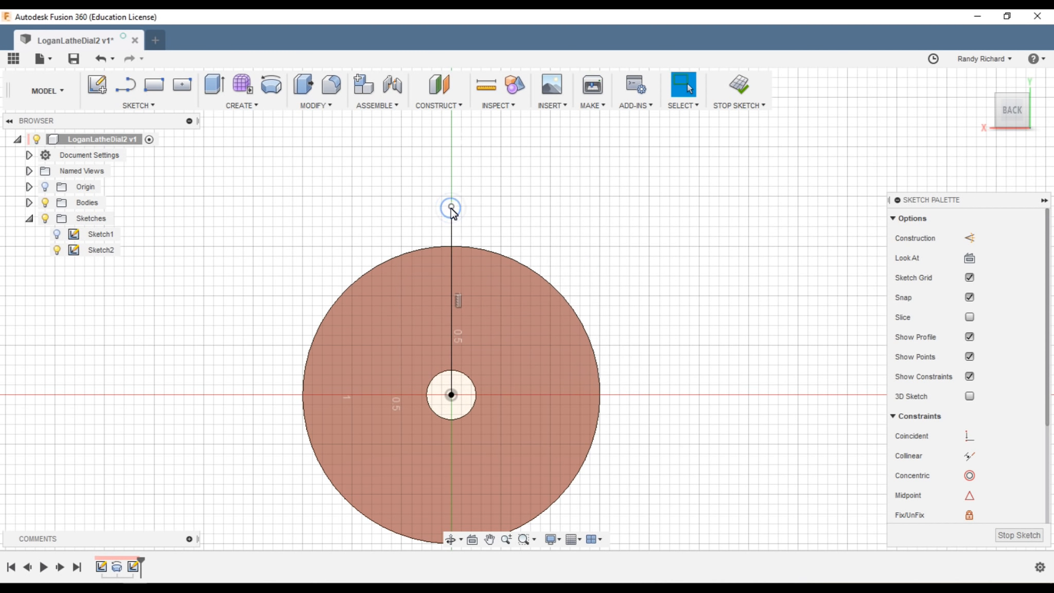
click(449, 227)
key(x)
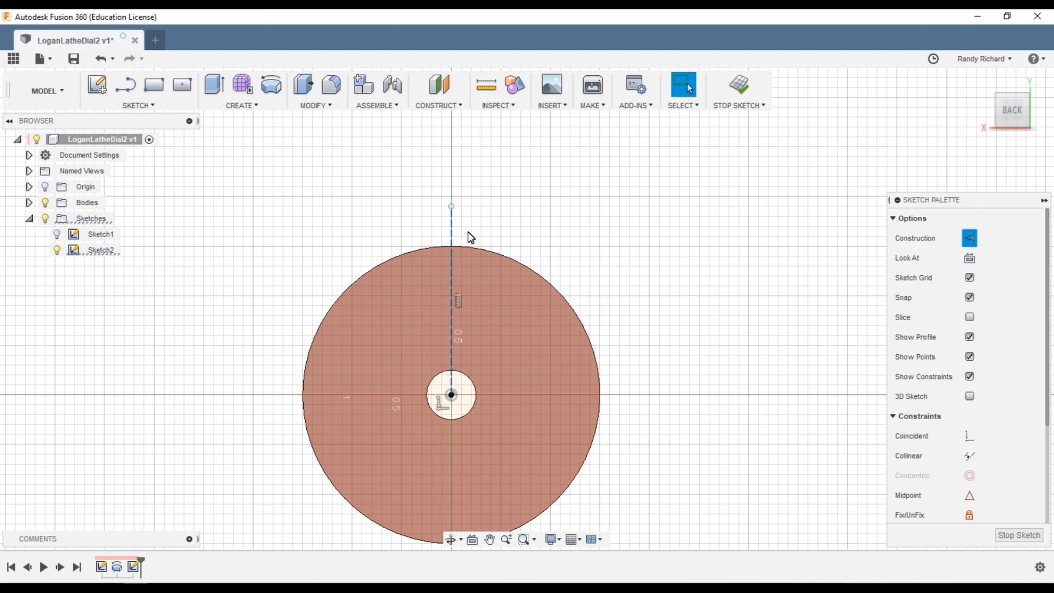
Draw a horizontal line to the right from where the construction line crosses the top of the dial's rim.
scroll(437, 234, up, 2)
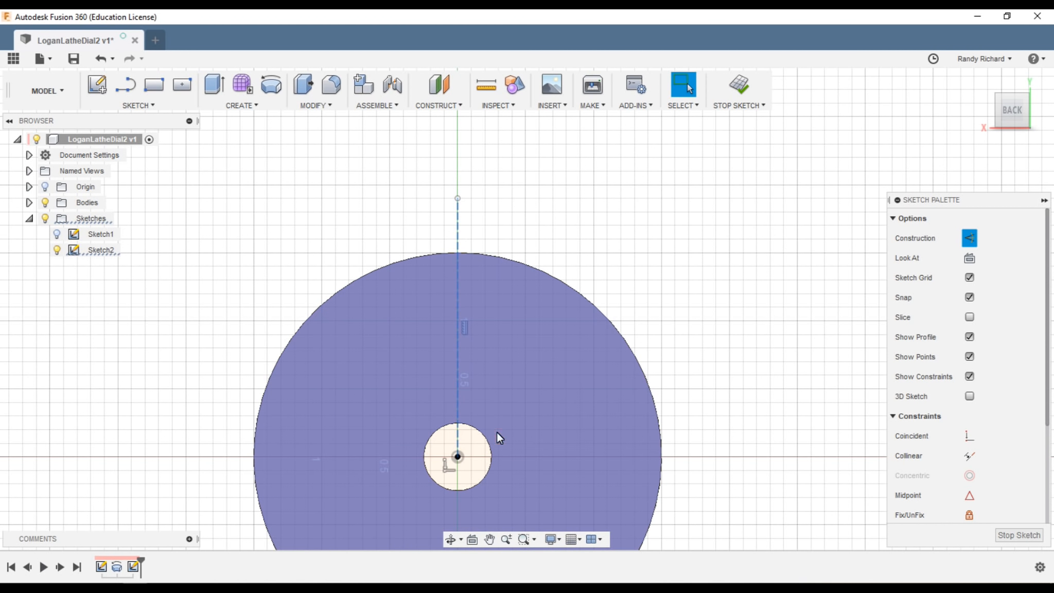
scroll(467, 292, up, 3)
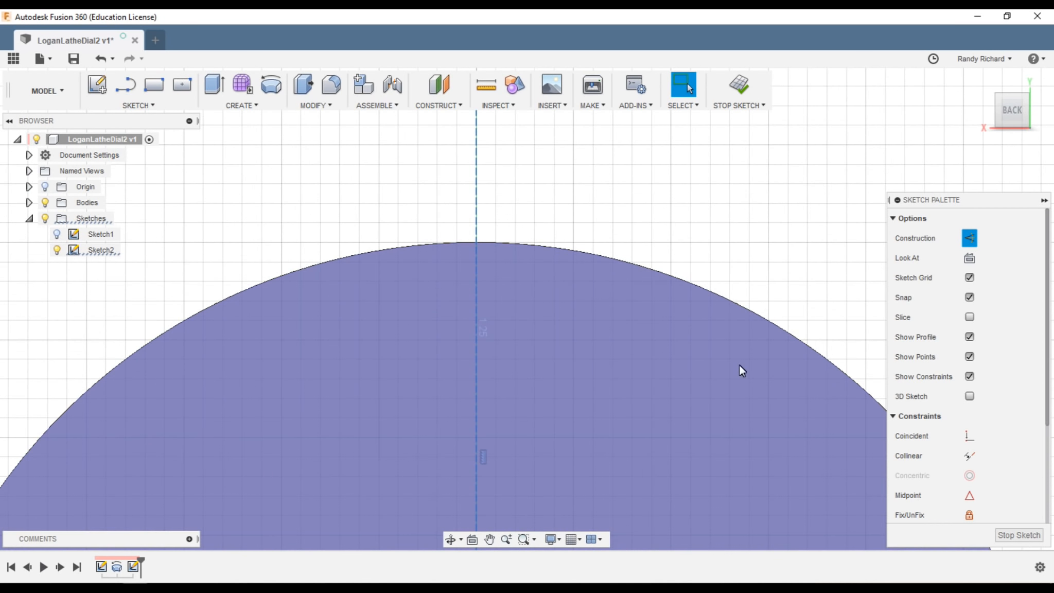
key(l)
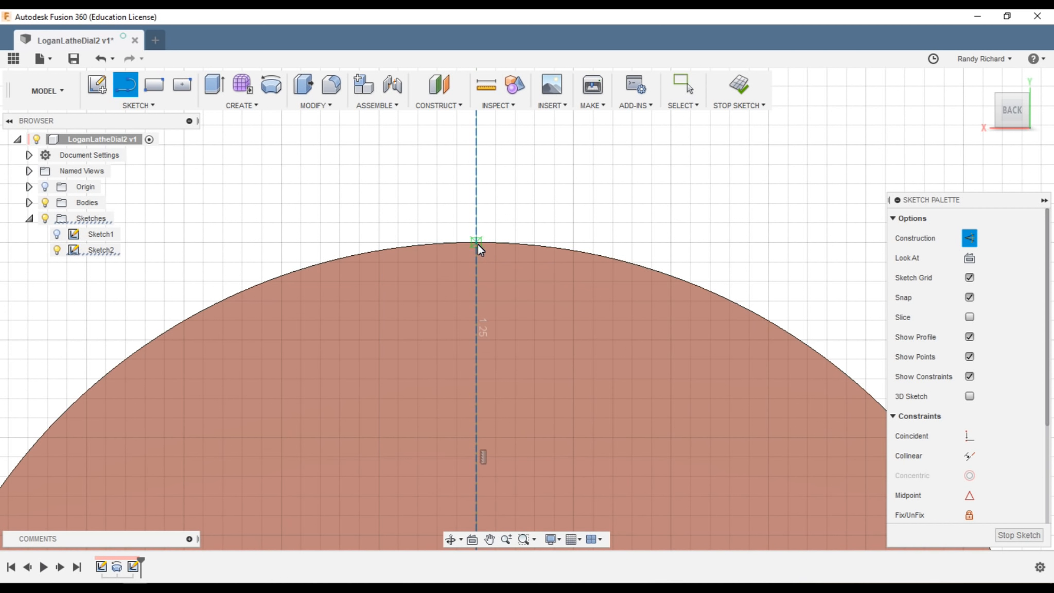
click(478, 243)
click(671, 242)
key(Escape)
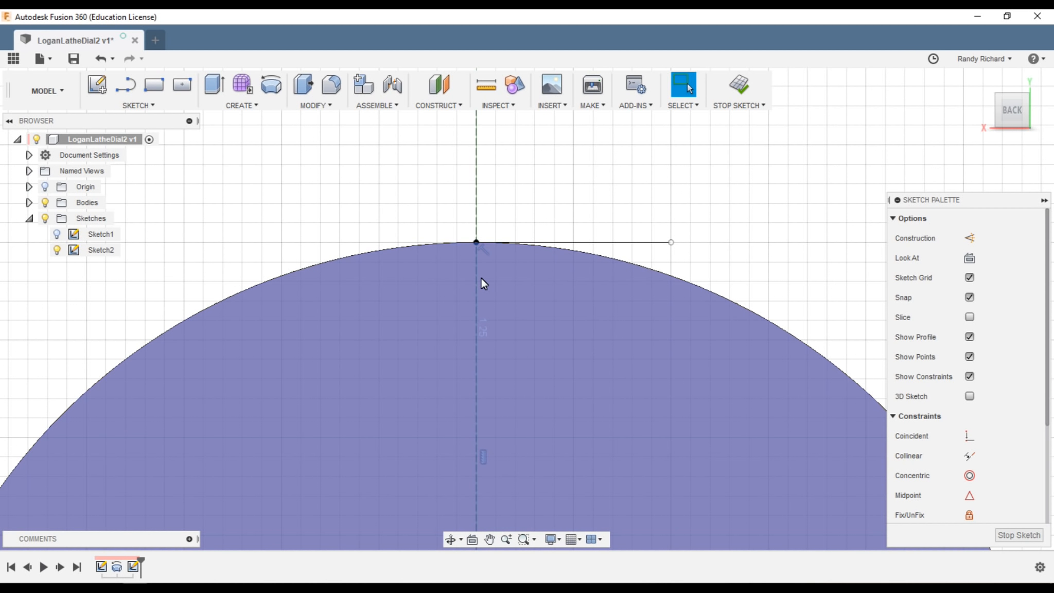
scroll(444, 296, up, 4)
scroll(519, 262, down, 3)
scroll(590, 195, up, 3)
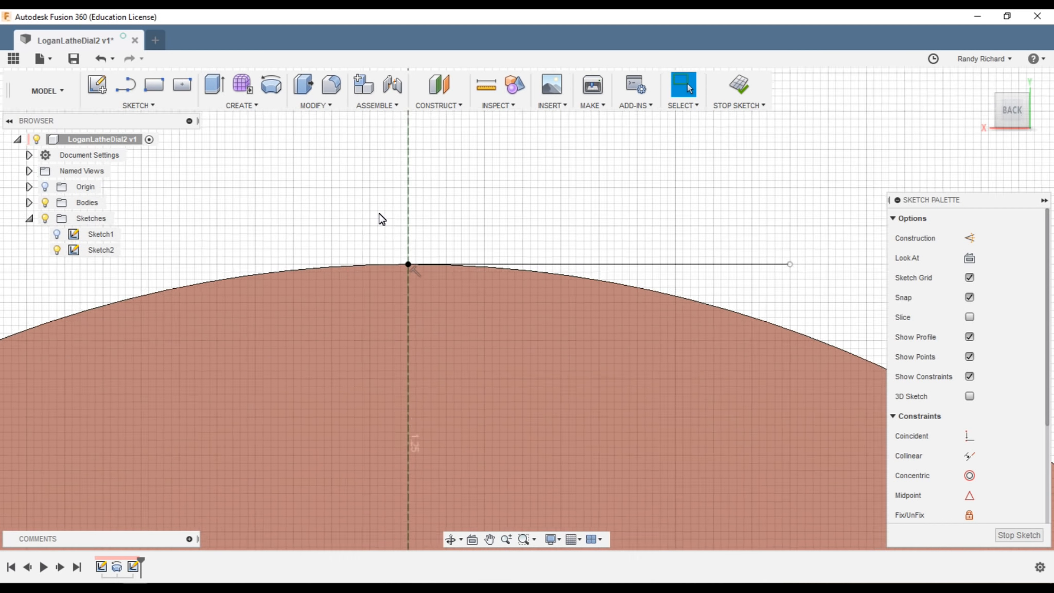
scroll(379, 213, up, 1)
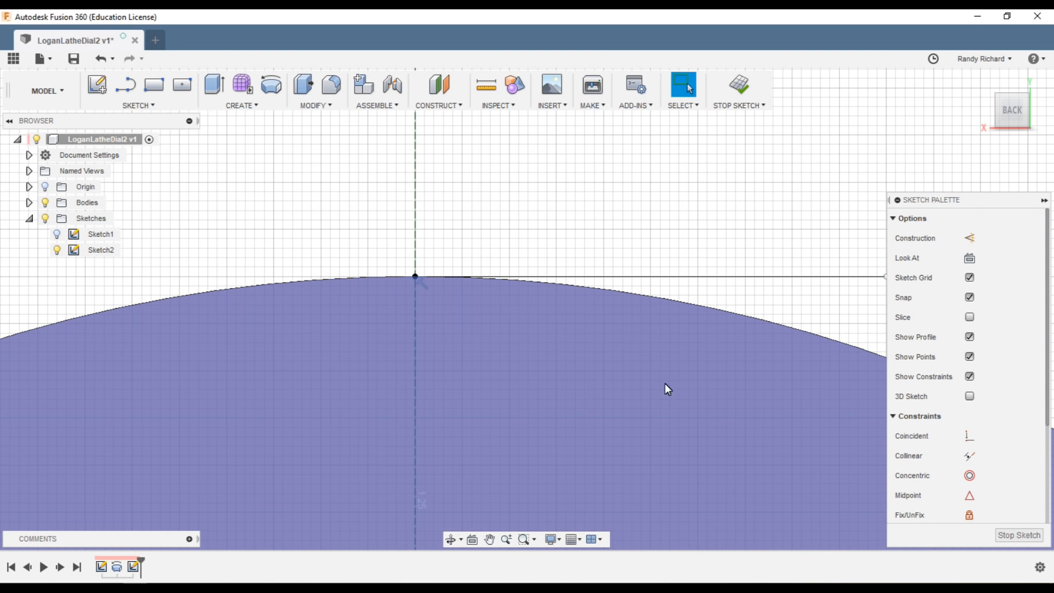
Draw a three-sided circumscribed polygon with a 0.02 in radius, centred on the construction line just above the dial's rim.
click(138, 105)
mouse_move(106, 193)
click(235, 197)
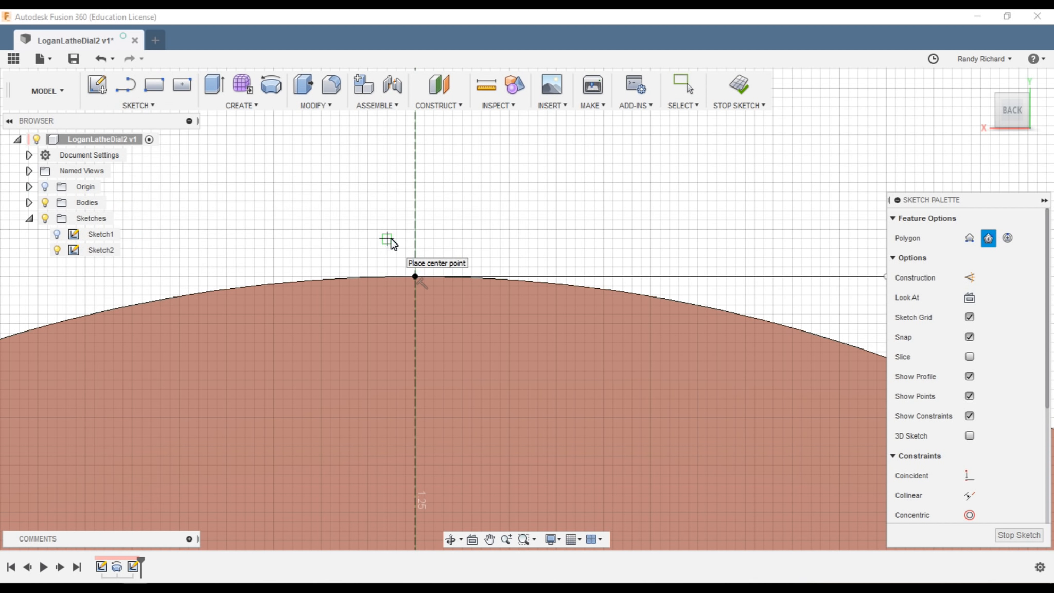
click(417, 257)
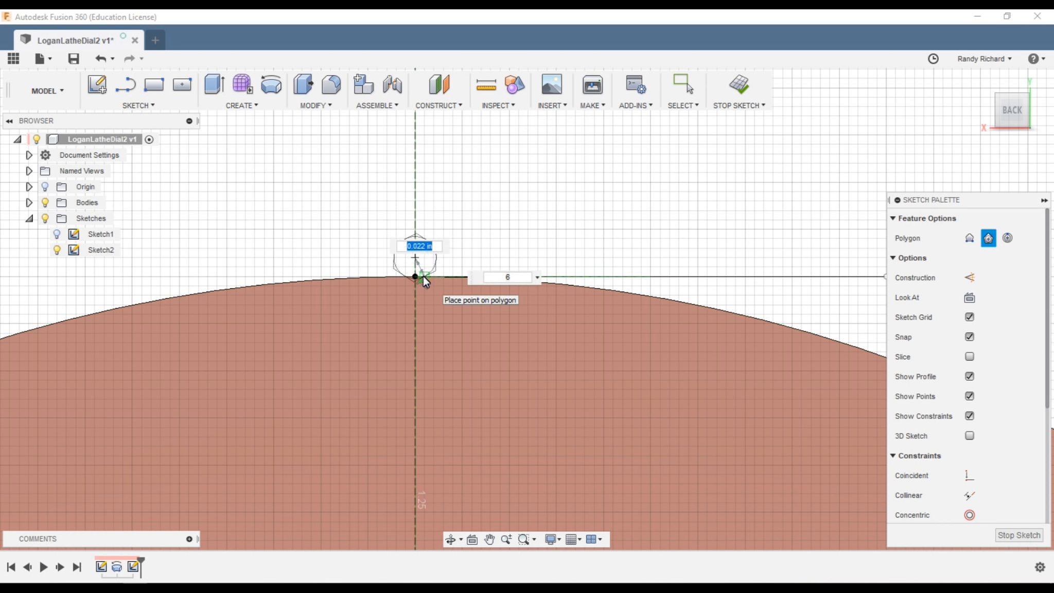
key(Tab)
text(3)
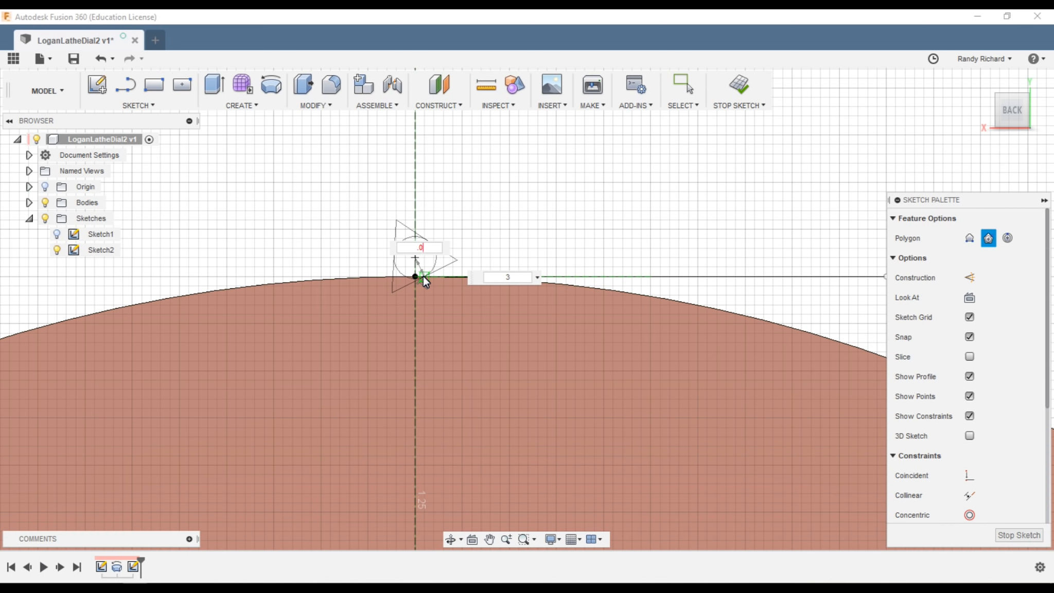
text(2)
key(Tab)
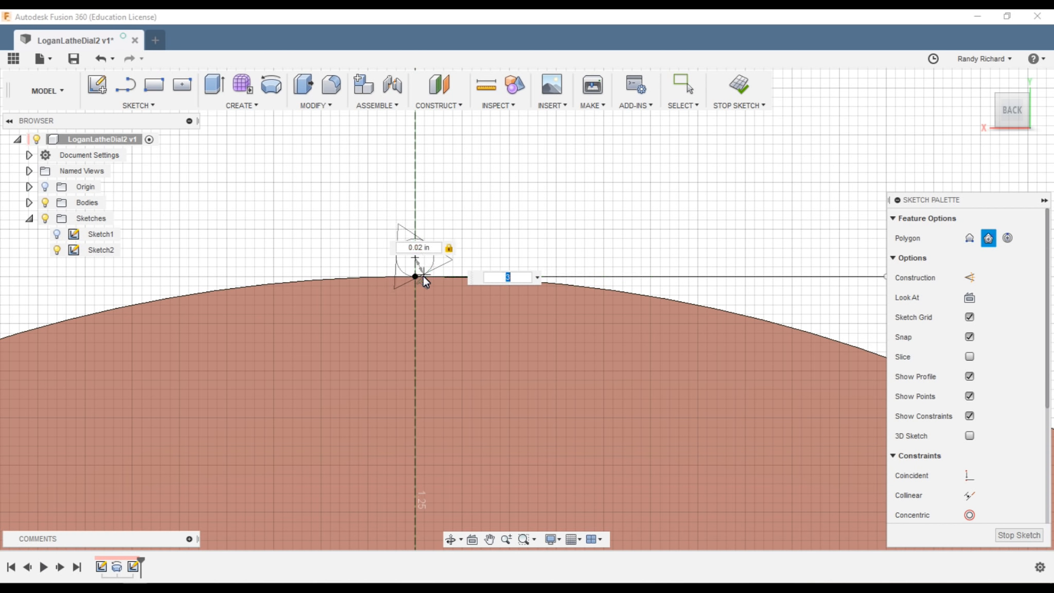
key(Tab)
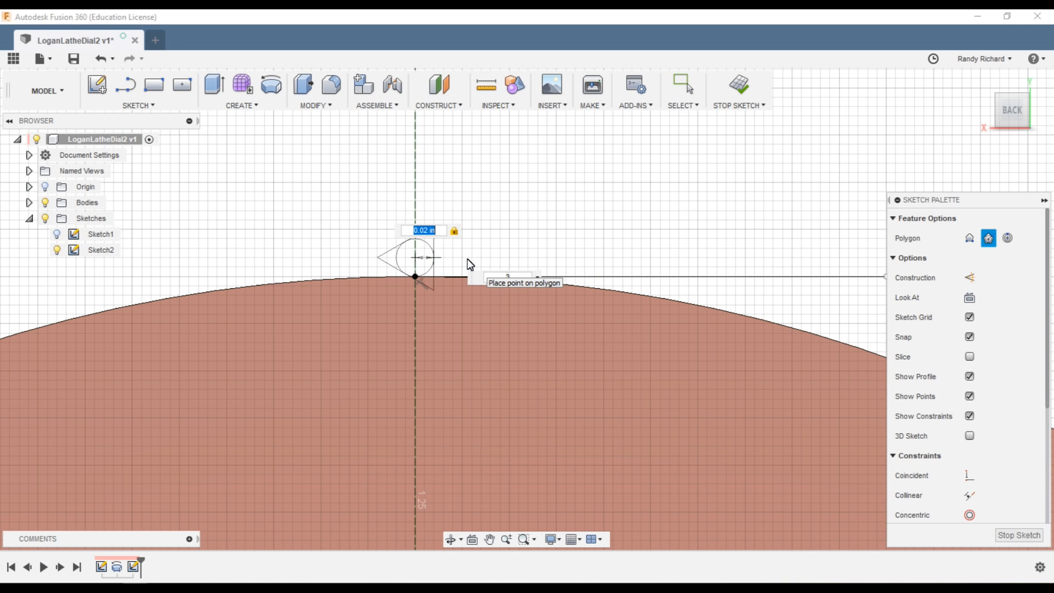
key(Return)
scroll(442, 268, up, 2)
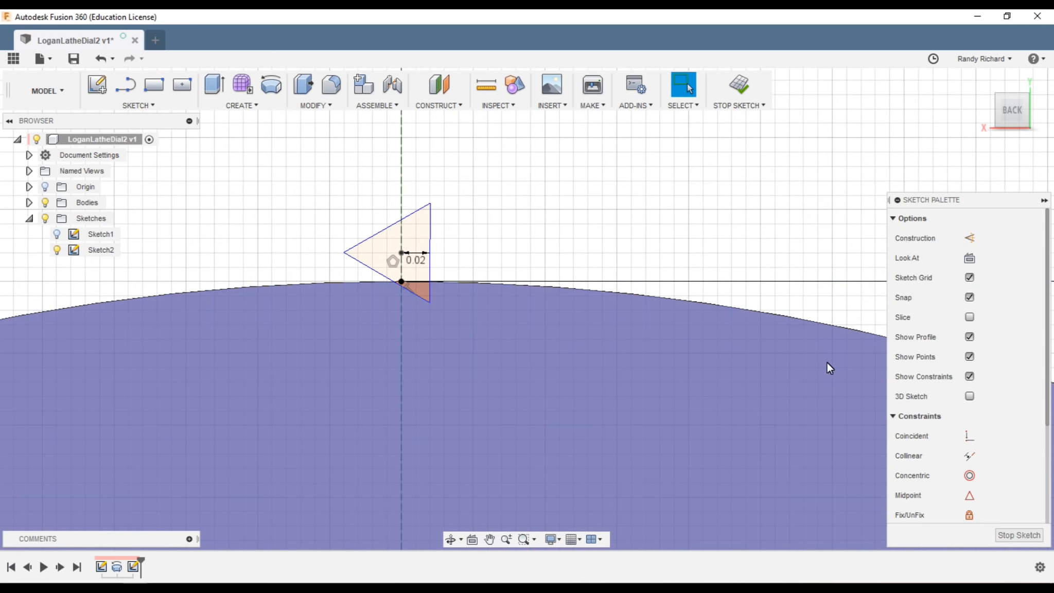
Constrain the triangle's upper right edge parallel to the horizontal line so the triangle points down into the dial.
scroll(536, 339, down, 1)
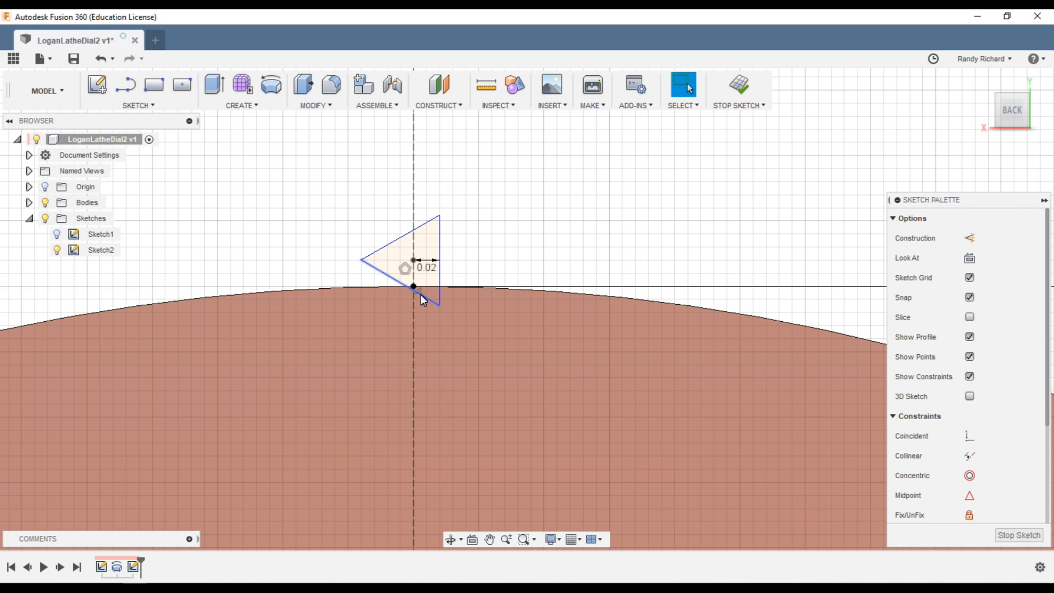
scroll(995, 366, down, 2)
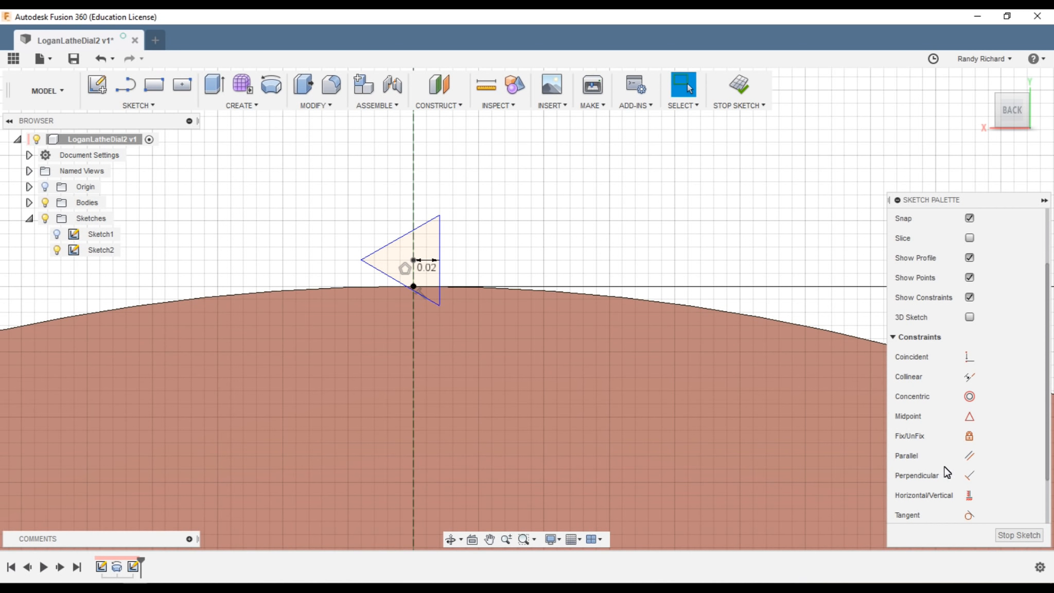
click(971, 457)
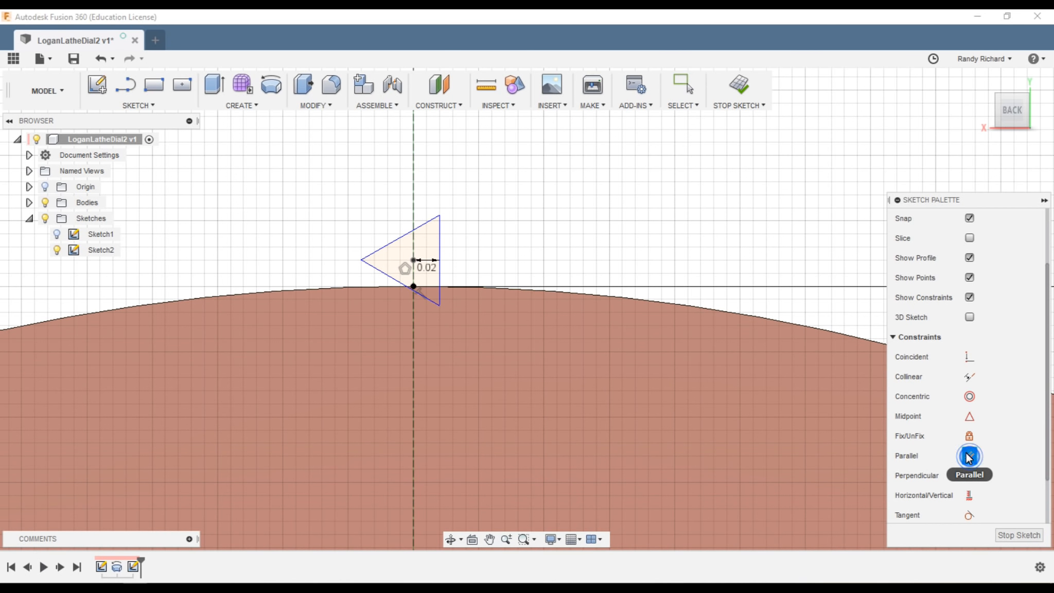
click(421, 235)
click(578, 286)
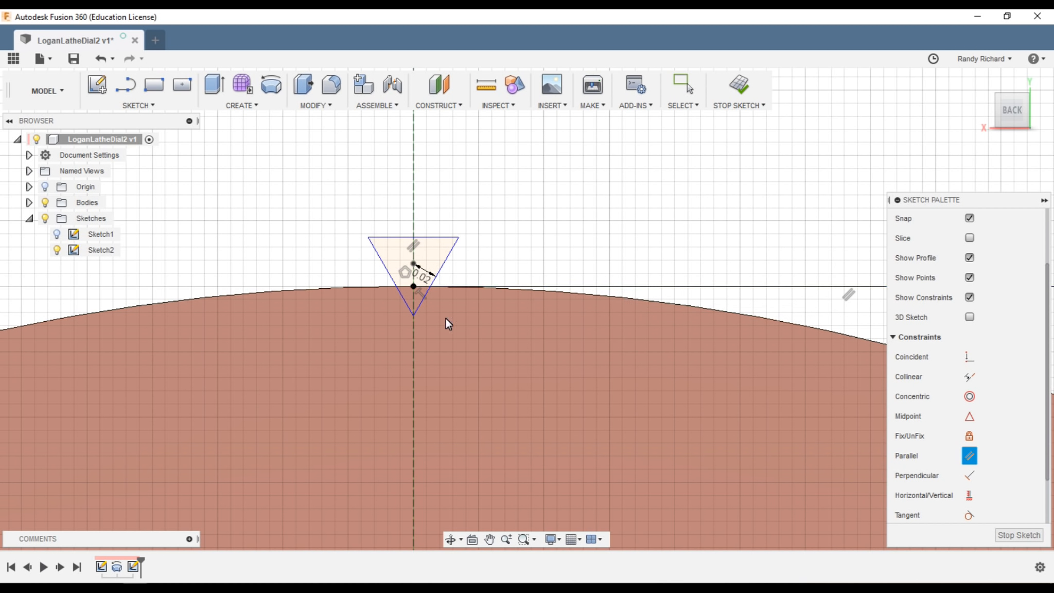
scroll(398, 331, up, 3)
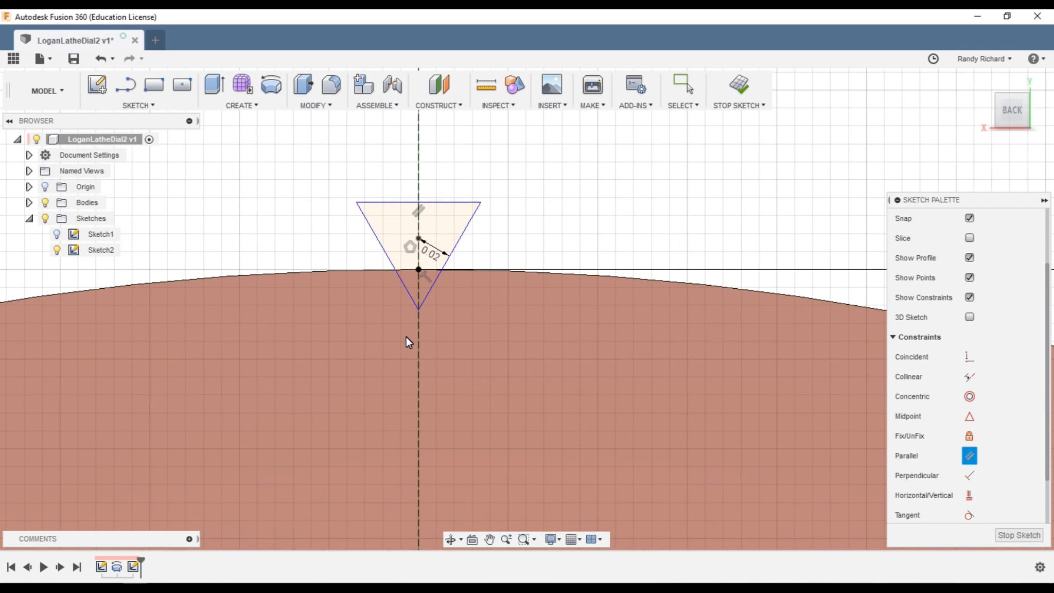
key(Escape)
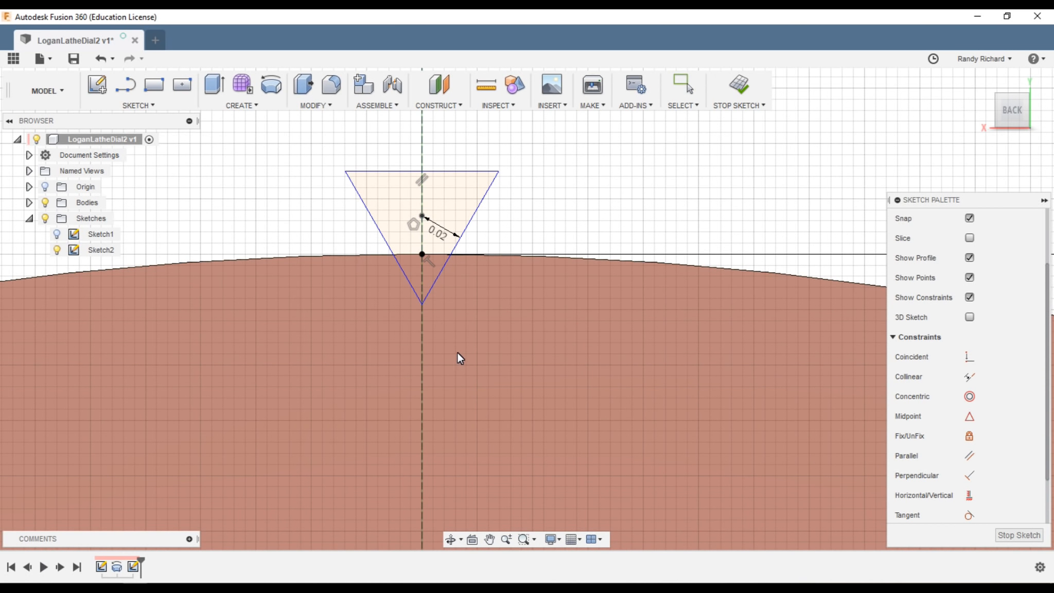
Dimension the triangle's lower vertex 0.02 in below the top point of the dial's rim and finish the sketch.
click(422, 305)
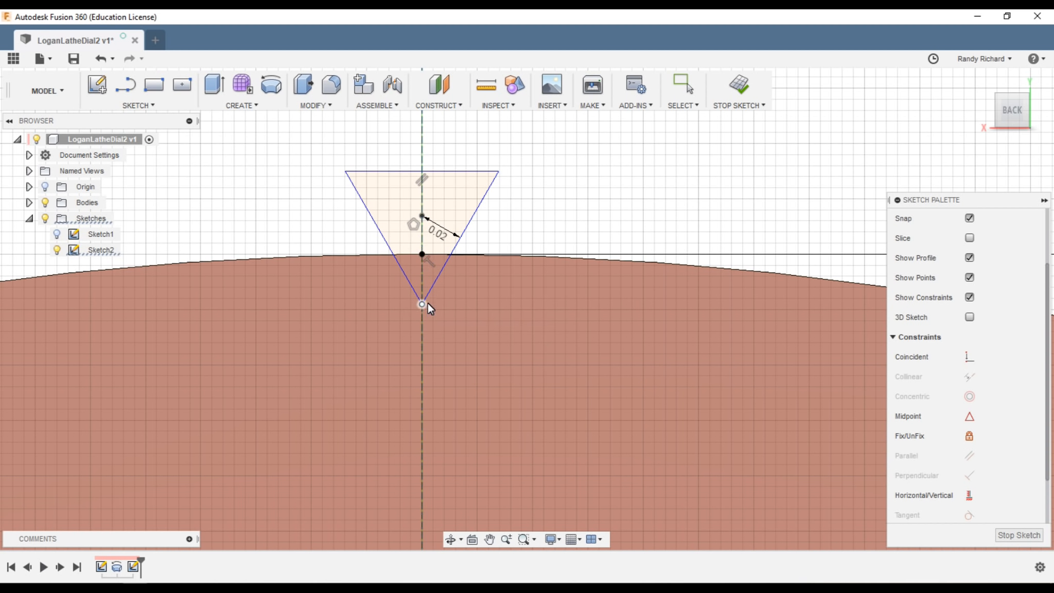
click(425, 254)
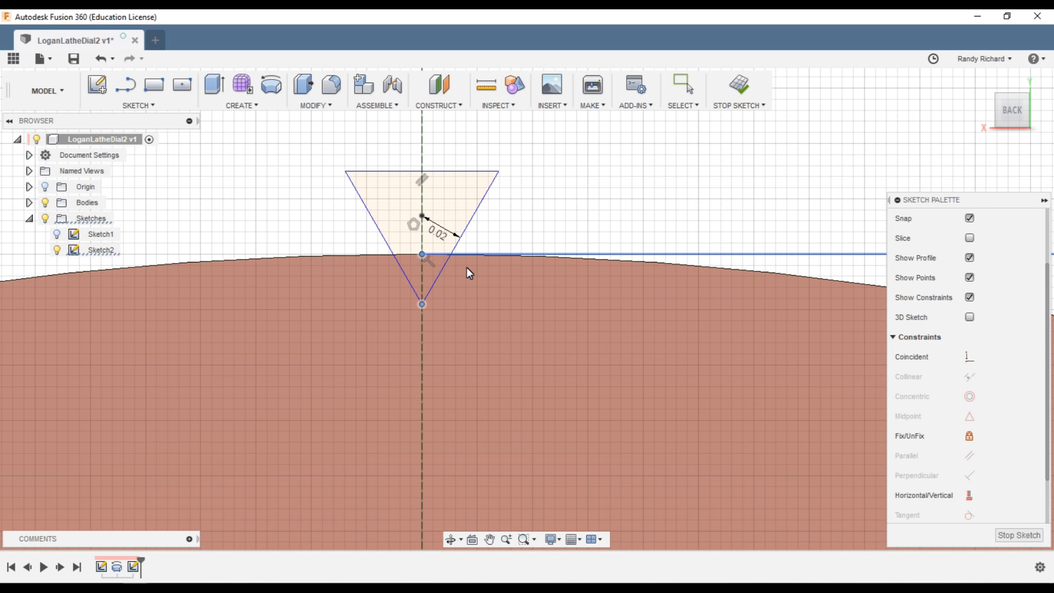
click(494, 281)
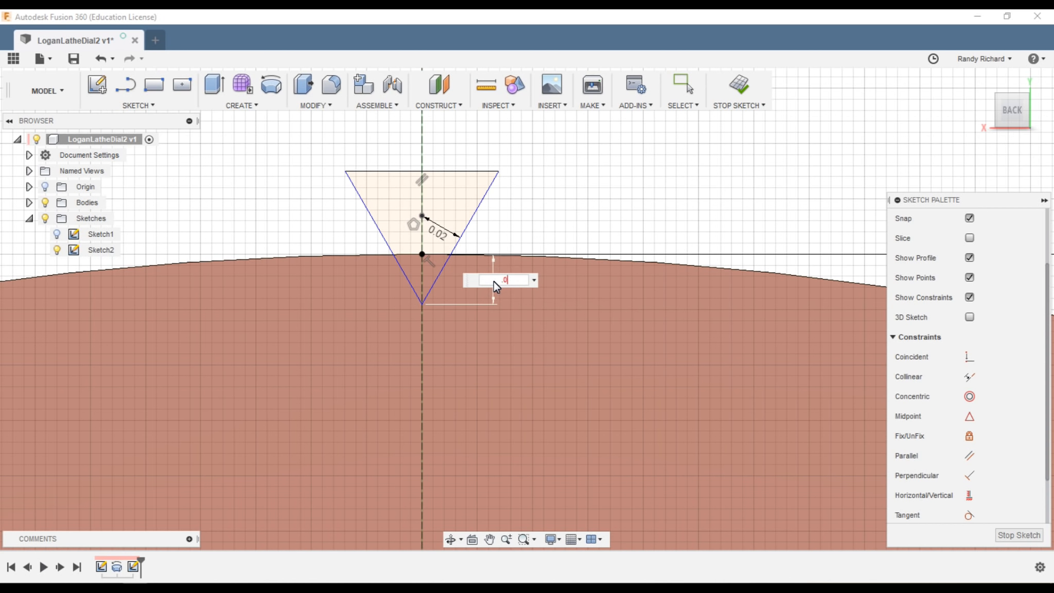
text(.02)
key(Return)
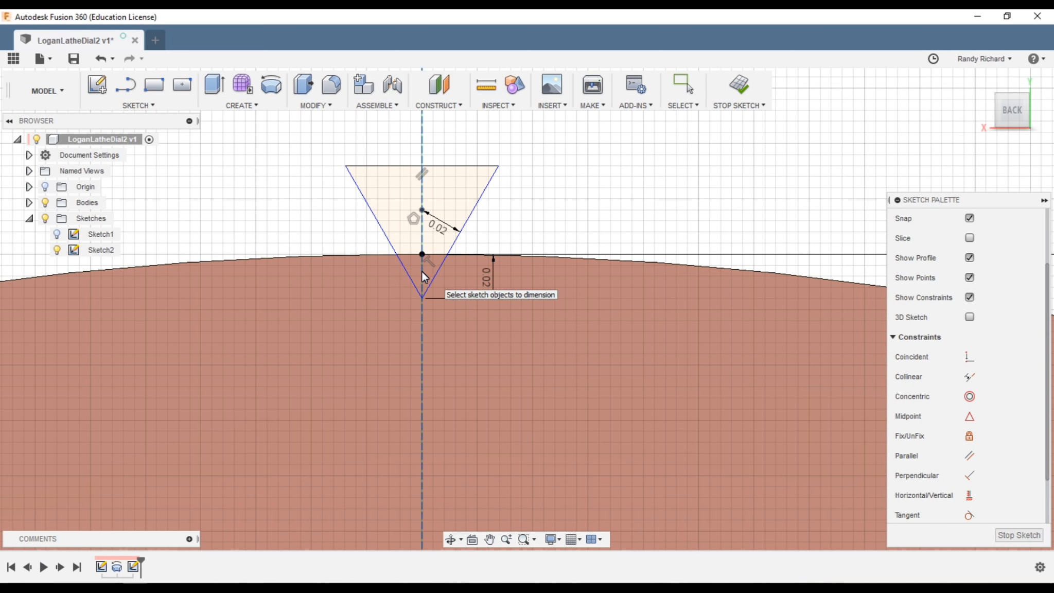
scroll(639, 201, down, 2)
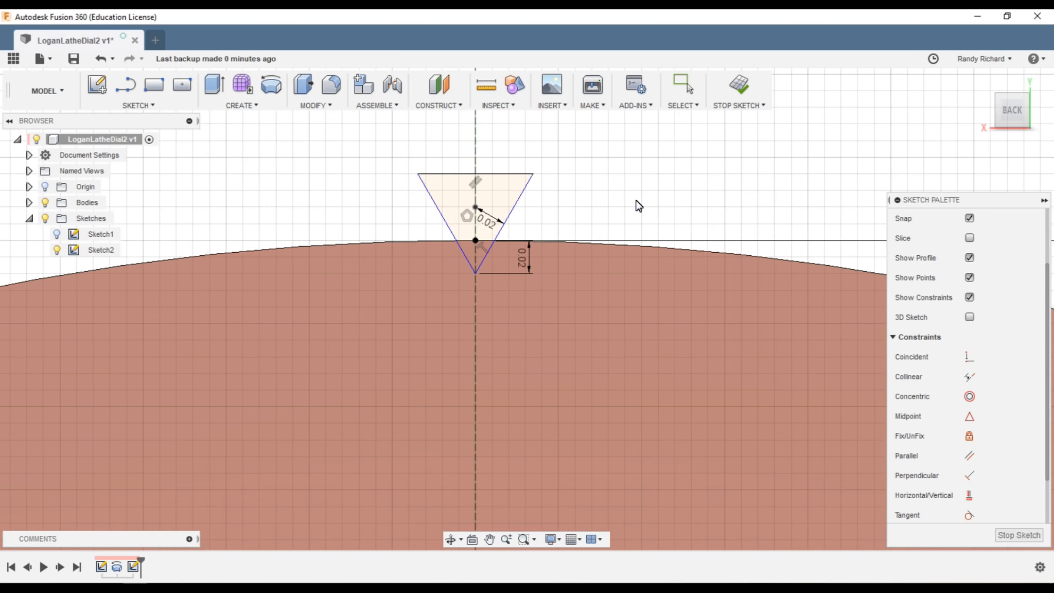
click(750, 89)
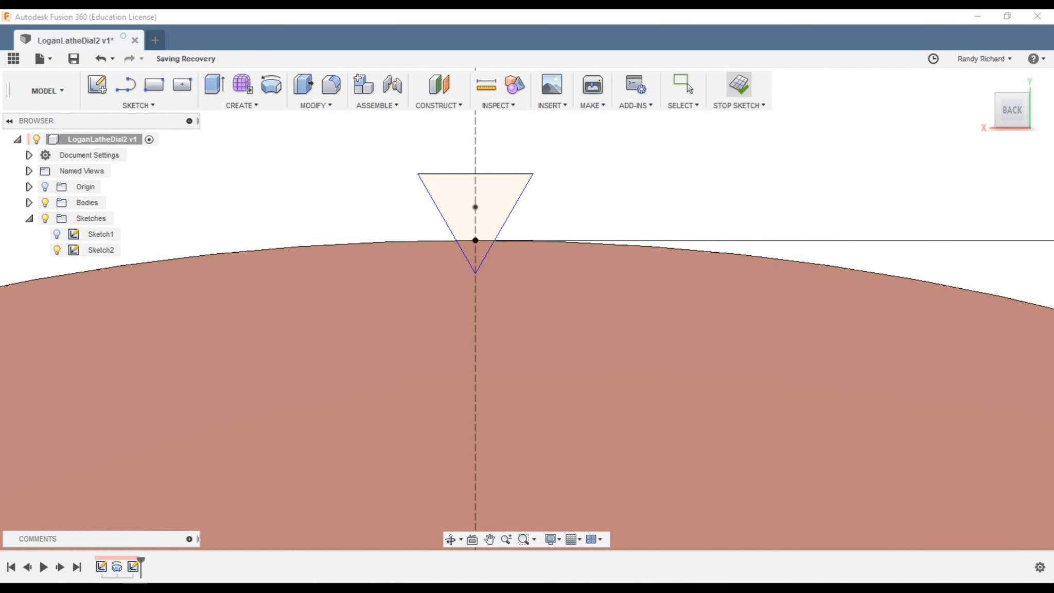
click(85, 538)
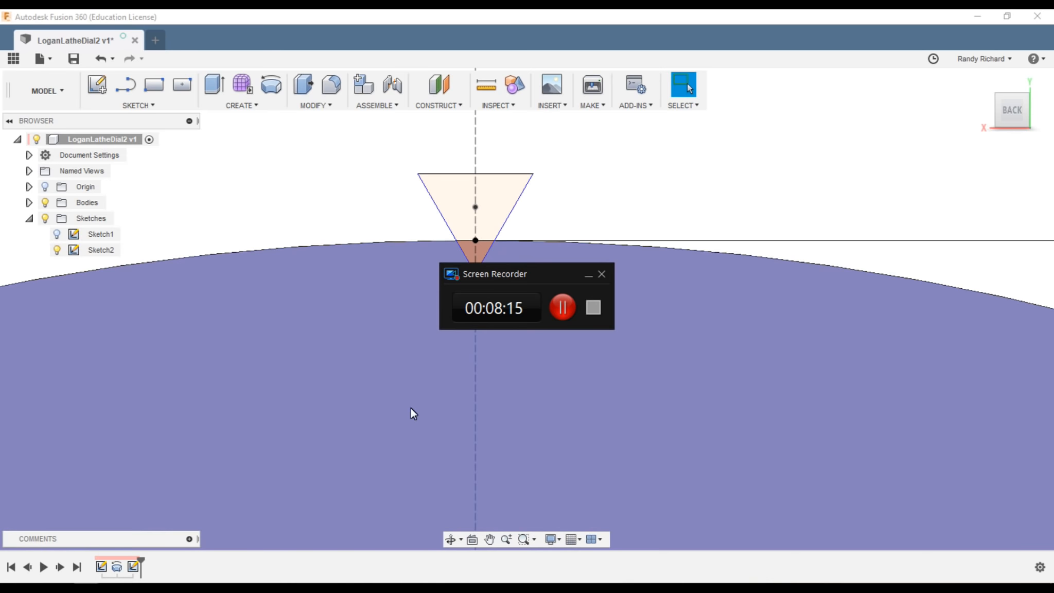
click(573, 308)
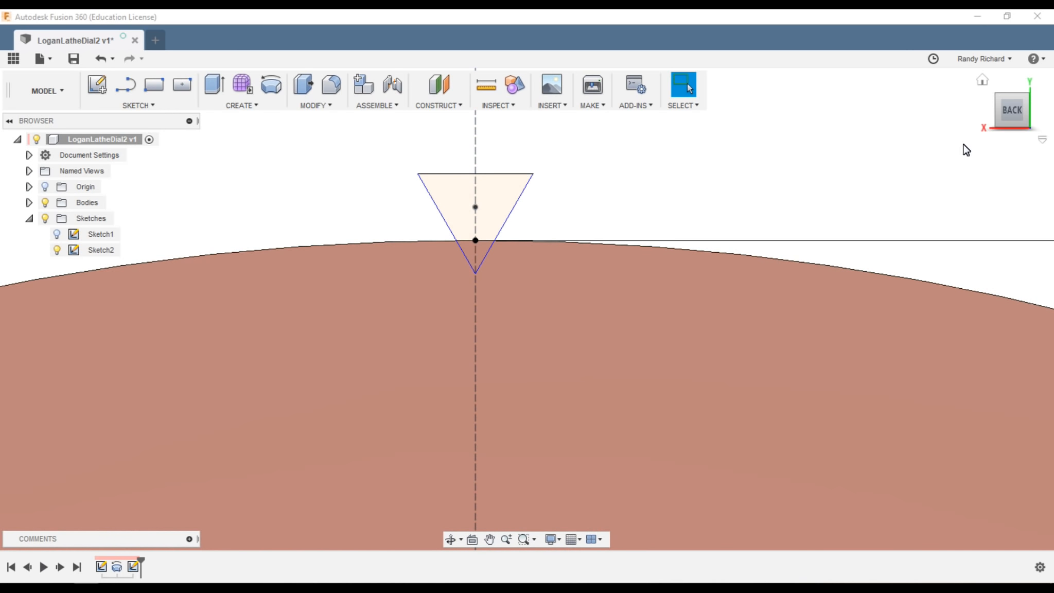
Extrude the triangle's tip inside the rim as a cut, with its extent set to the shoulder face of the larger-diameter section.
drag(1027, 114, 963, 124)
scroll(367, 244, down, 5)
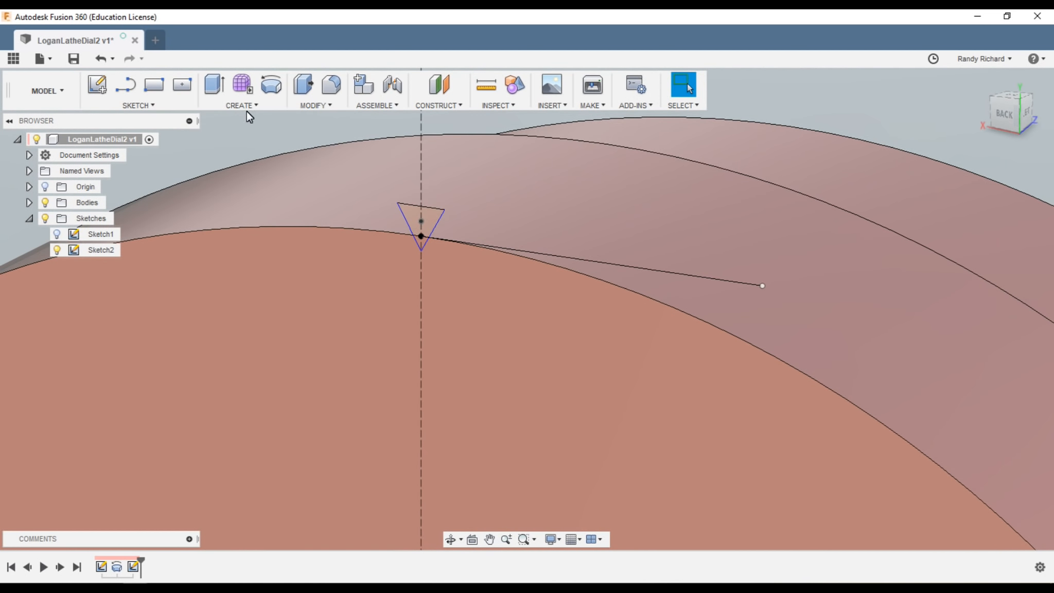
click(303, 85)
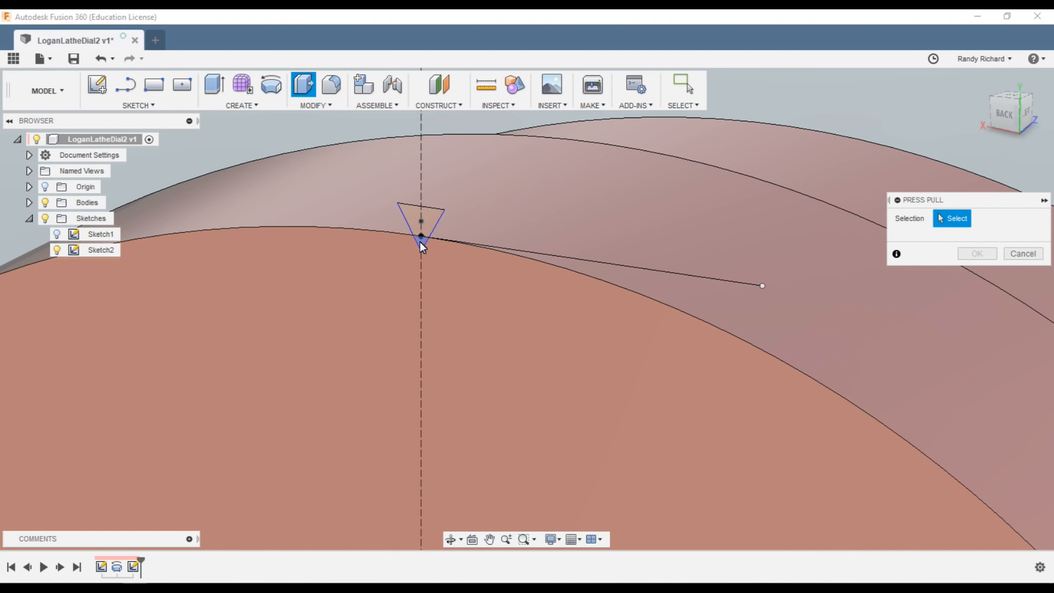
click(420, 242)
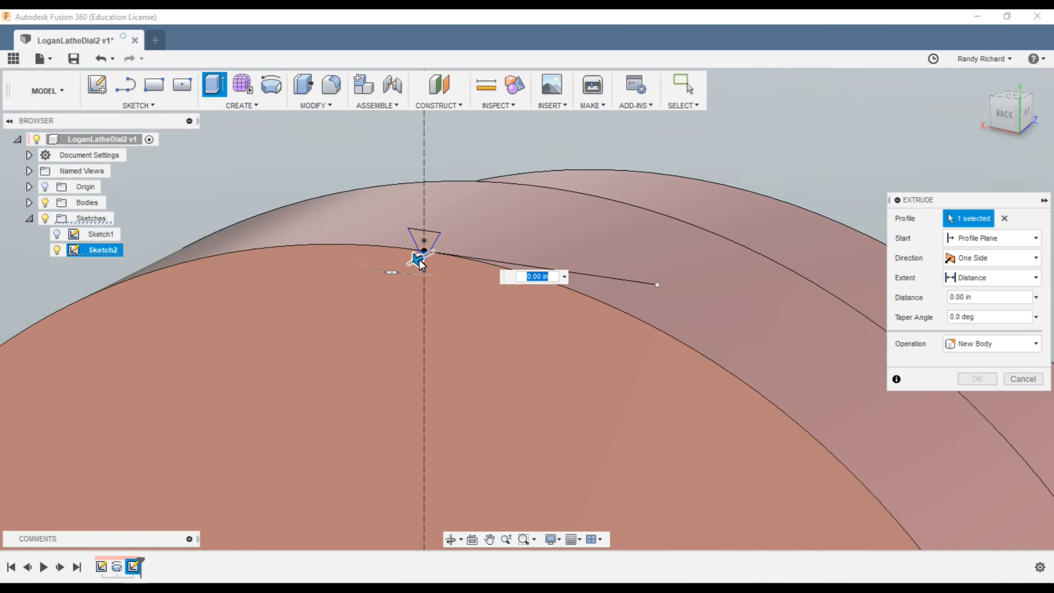
drag(419, 260, 531, 210)
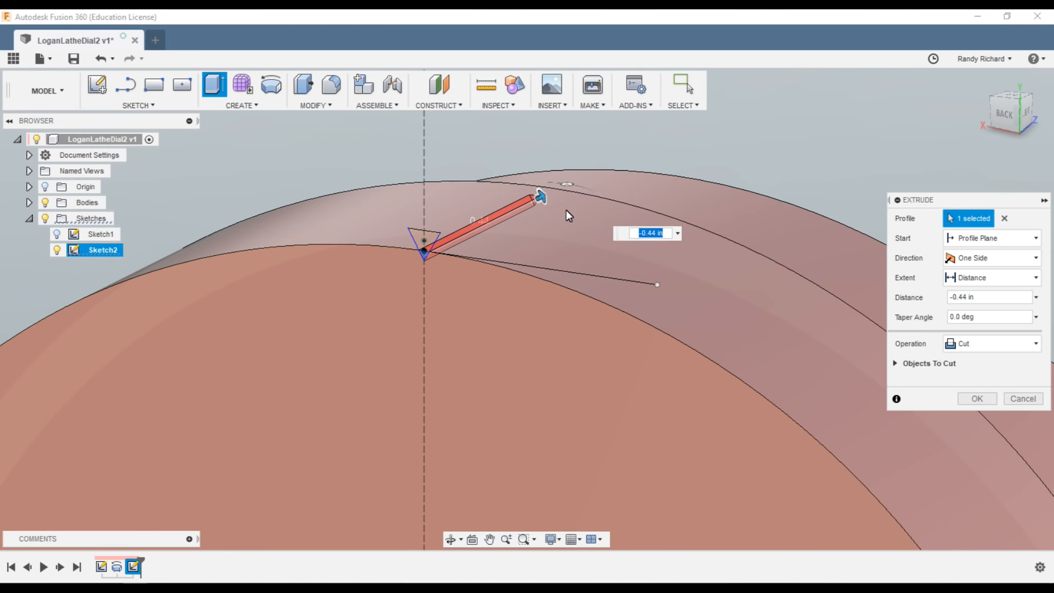
click(1026, 114)
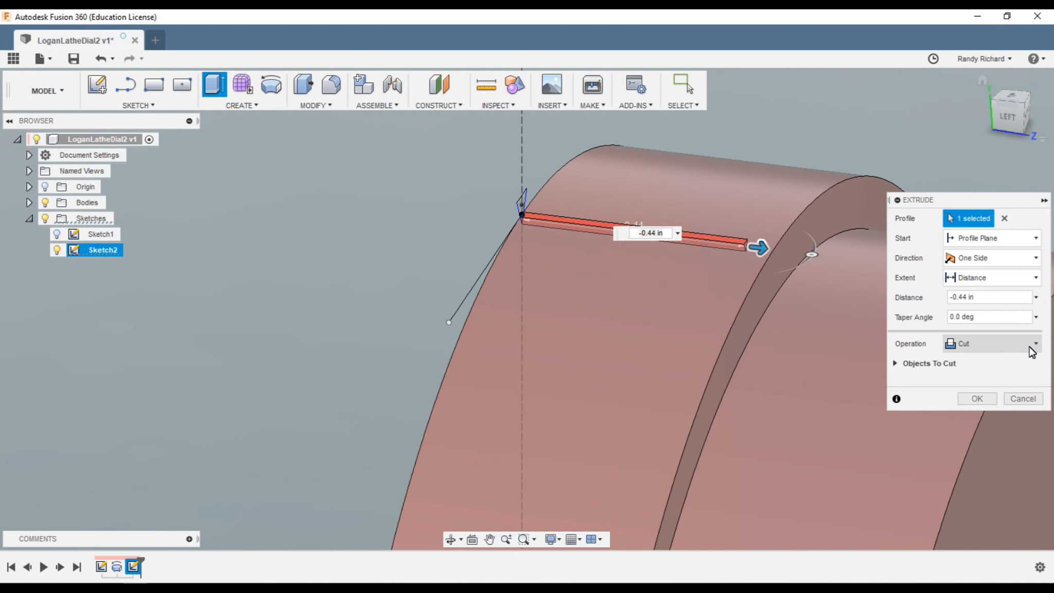
click(997, 279)
click(979, 312)
click(775, 285)
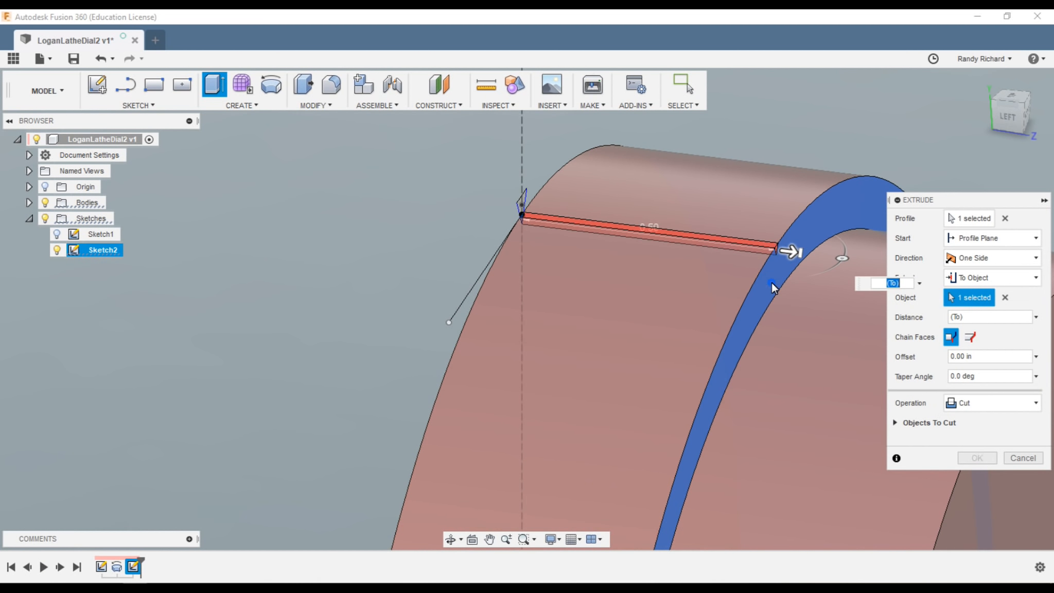
drag(1009, 111, 1024, 128)
click(986, 459)
Start a circular pattern of faces and select both side faces of the V-groove as its objects.
scroll(617, 390, down, 5)
scroll(535, 288, down, 3)
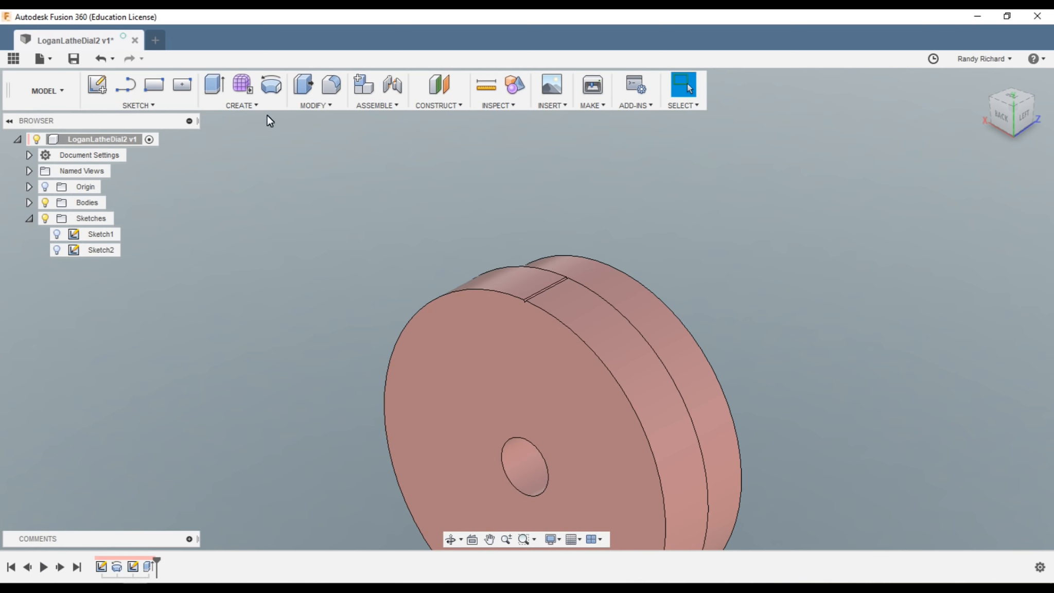
click(261, 103)
mouse_move(272, 380)
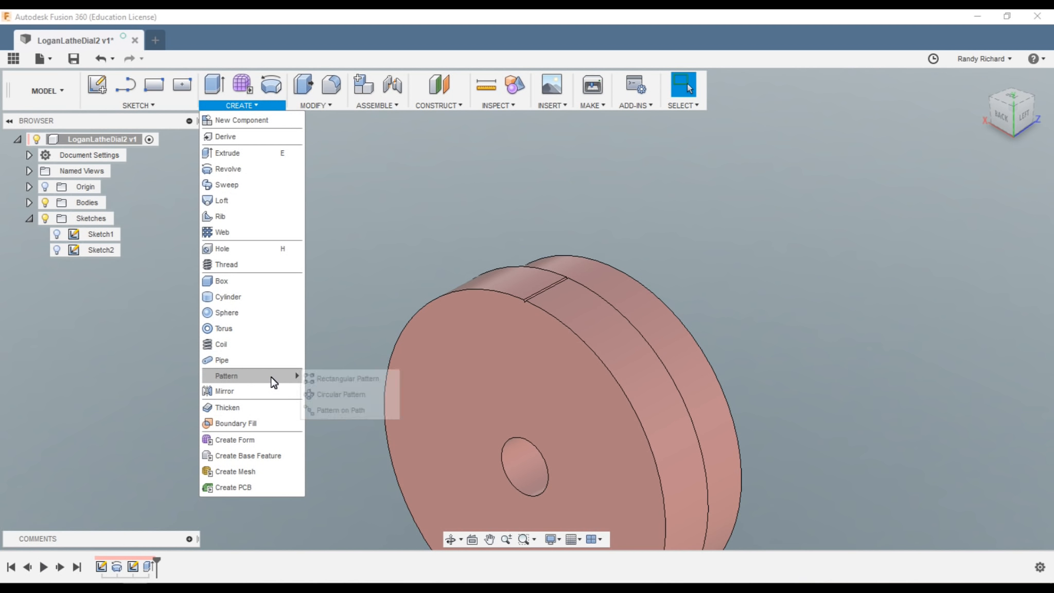
click(340, 395)
scroll(546, 294, up, 5)
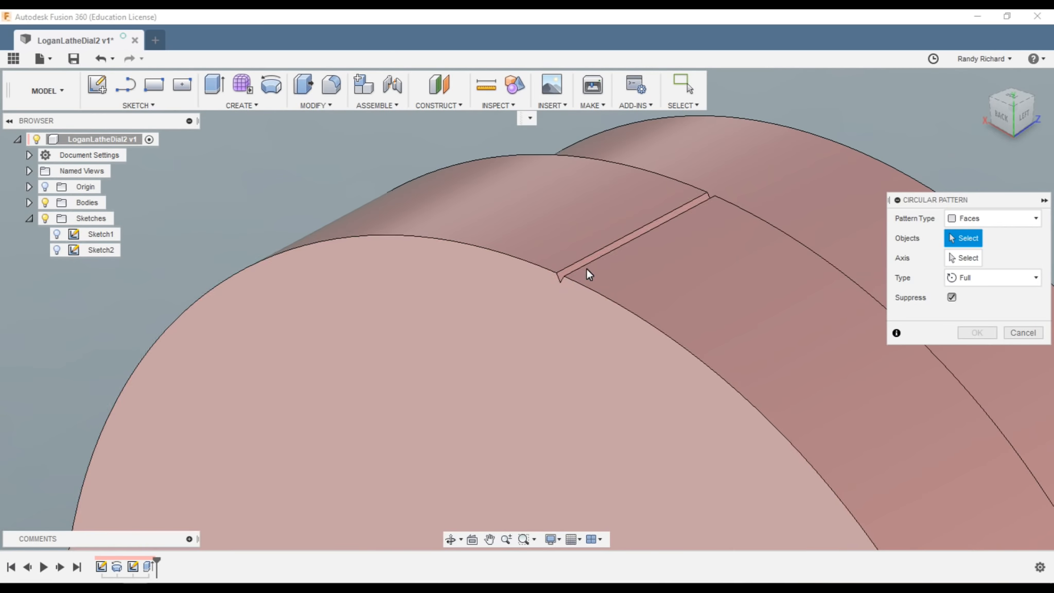
click(592, 258)
drag(1009, 111, 20, 133)
shift+middle_drag(20, 133, 572, 198)
click(526, 234)
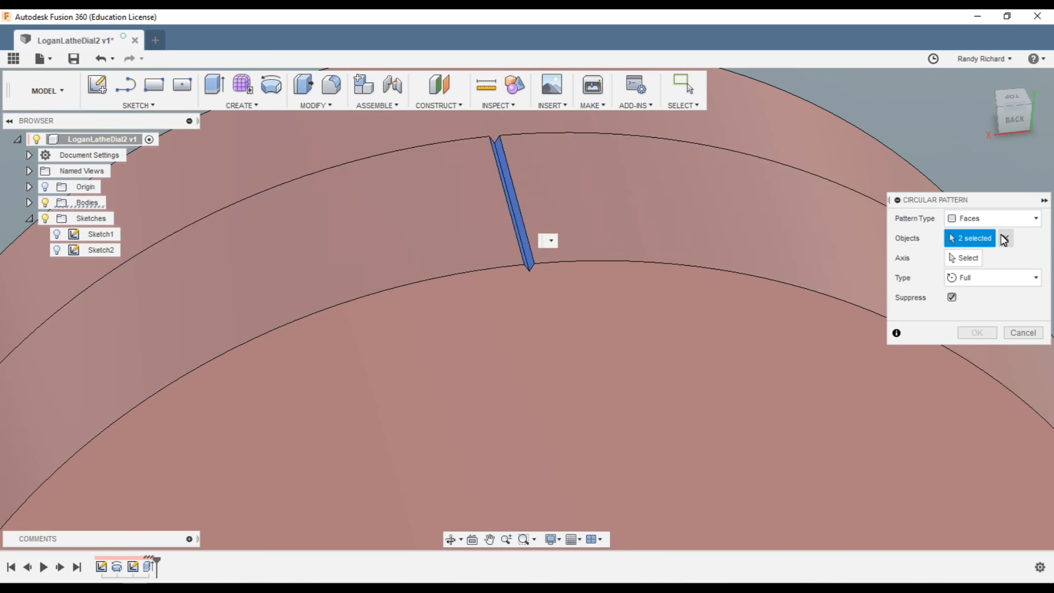
Show the origin, choose the Z axis as the pattern axis, increase the quantity and create the full circular pattern of grooves.
click(958, 258)
scroll(658, 237, down, 5)
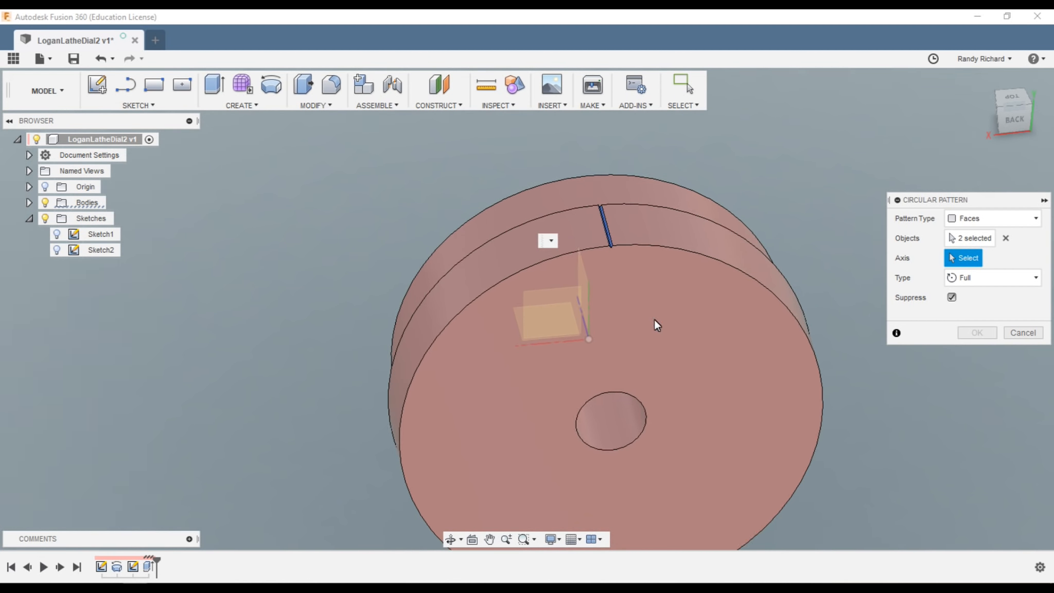
click(45, 187)
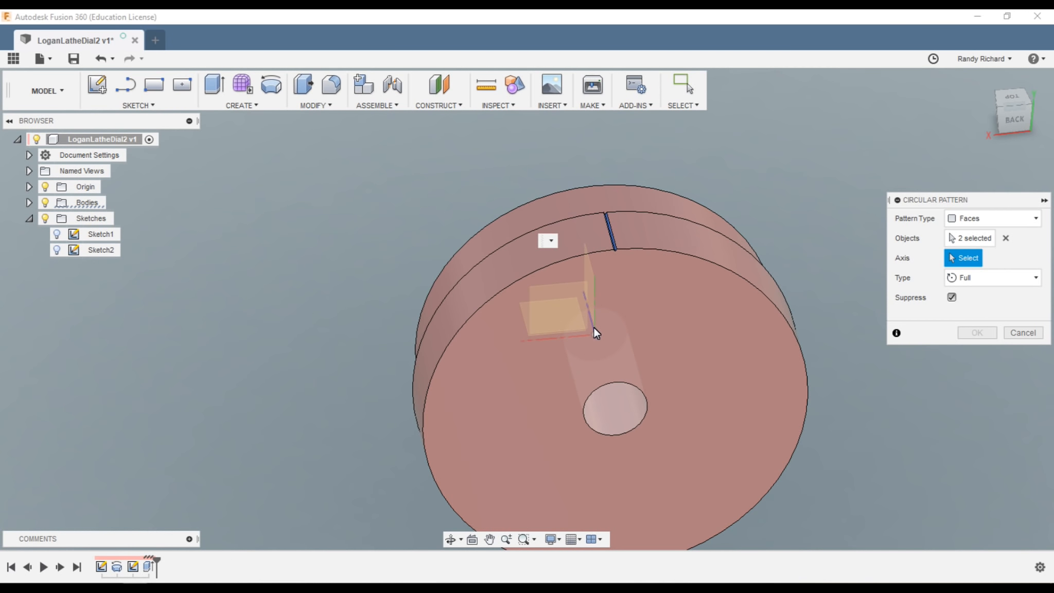
click(982, 80)
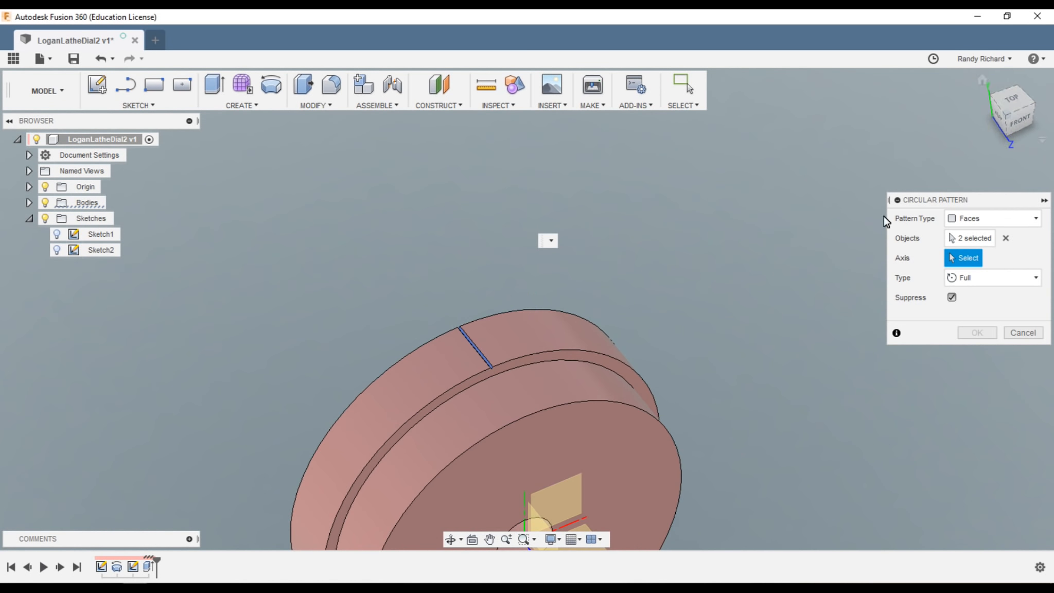
click(670, 474)
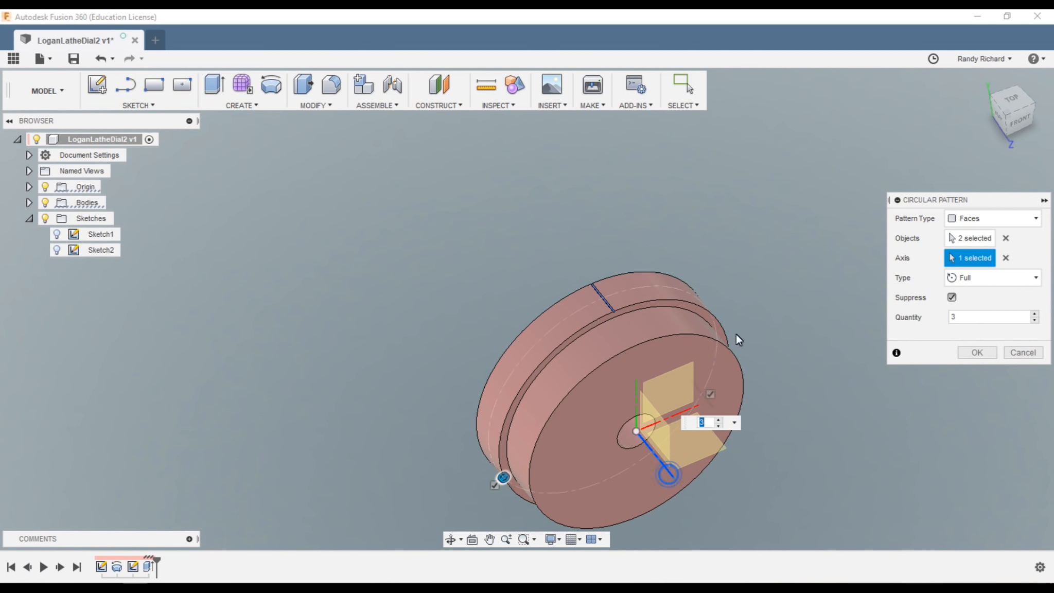
drag(975, 316, 891, 320)
click(981, 353)
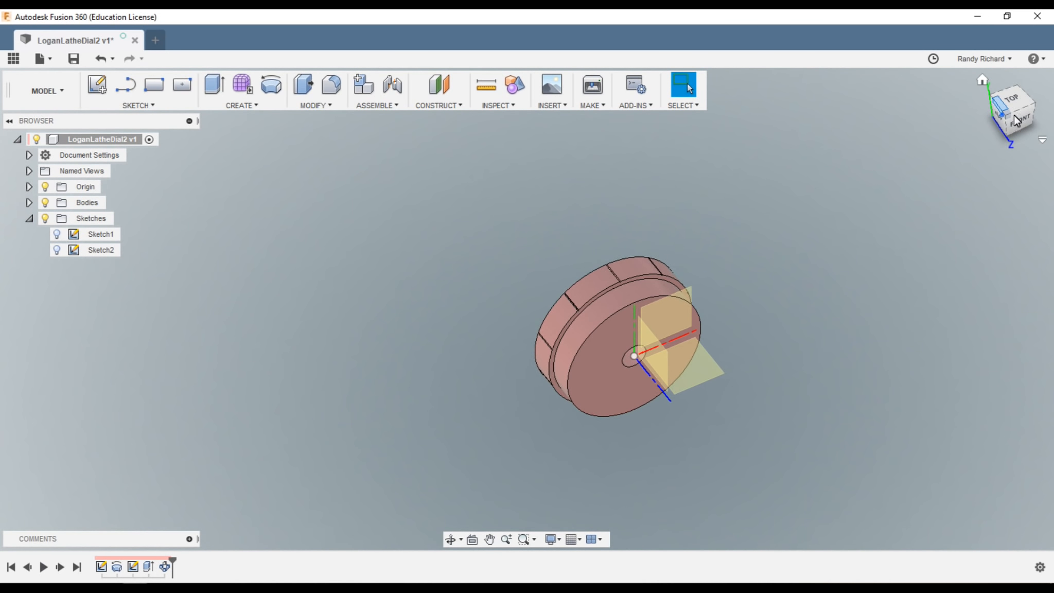
Start a new sketch on the end face of the dial's larger, grooved section.
click(1001, 116)
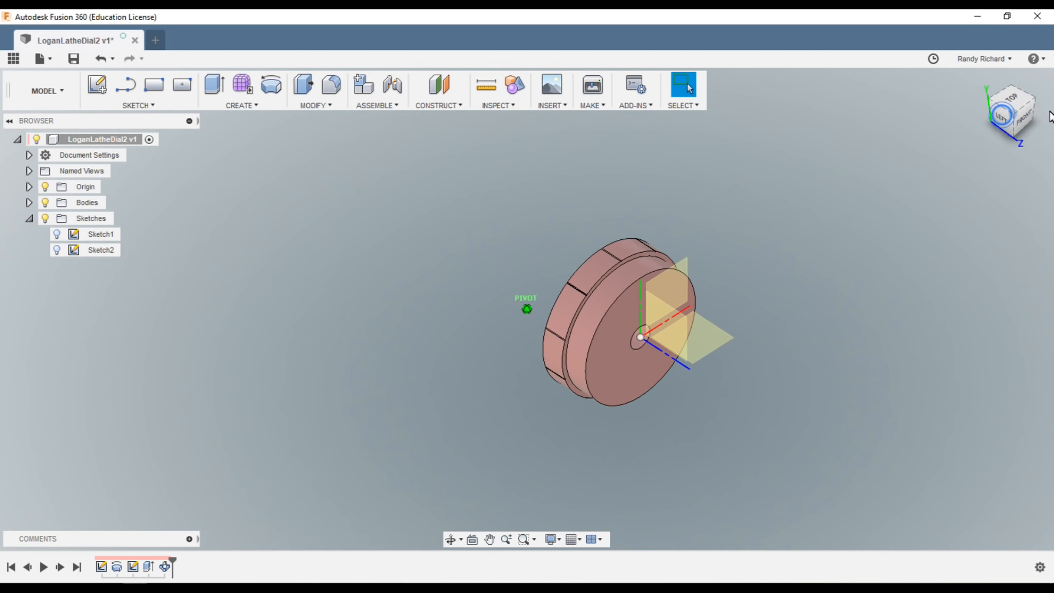
mouse_move(70, 82)
shift+middle_down()
mouse_move(139, 81)
mouse_move(198, 106)
shift+middle_up()
scroll(513, 171, up, 4)
scroll(613, 212, down, 2)
scroll(565, 197, up, 2)
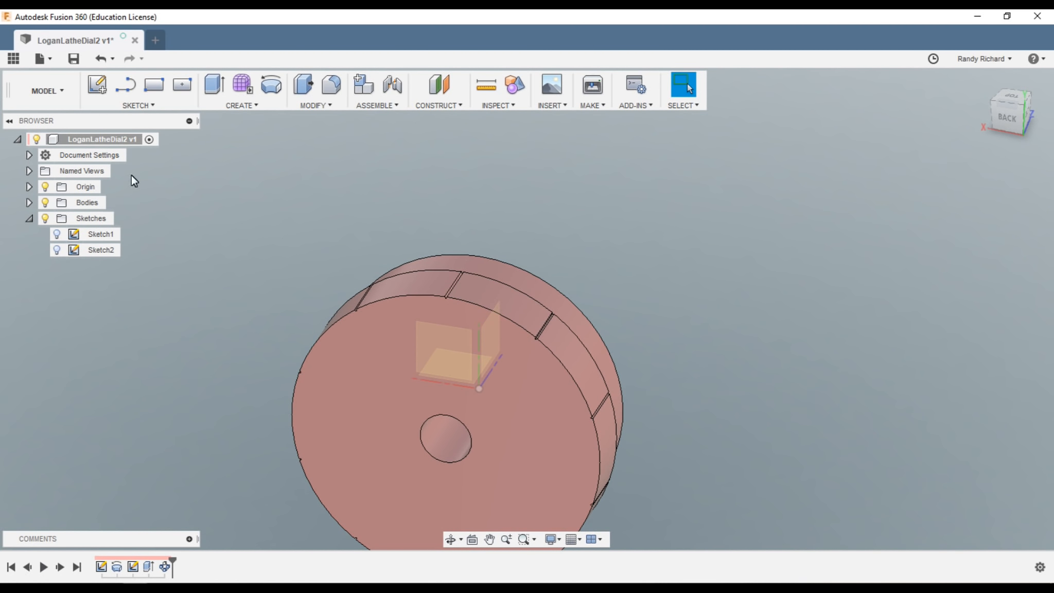
key(s)
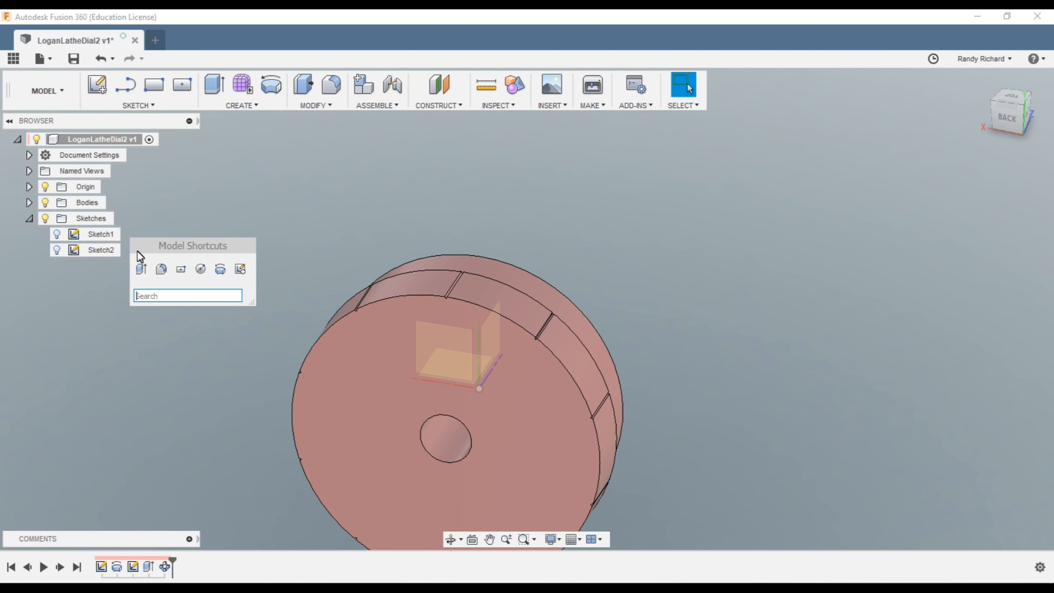
click(237, 271)
click(399, 383)
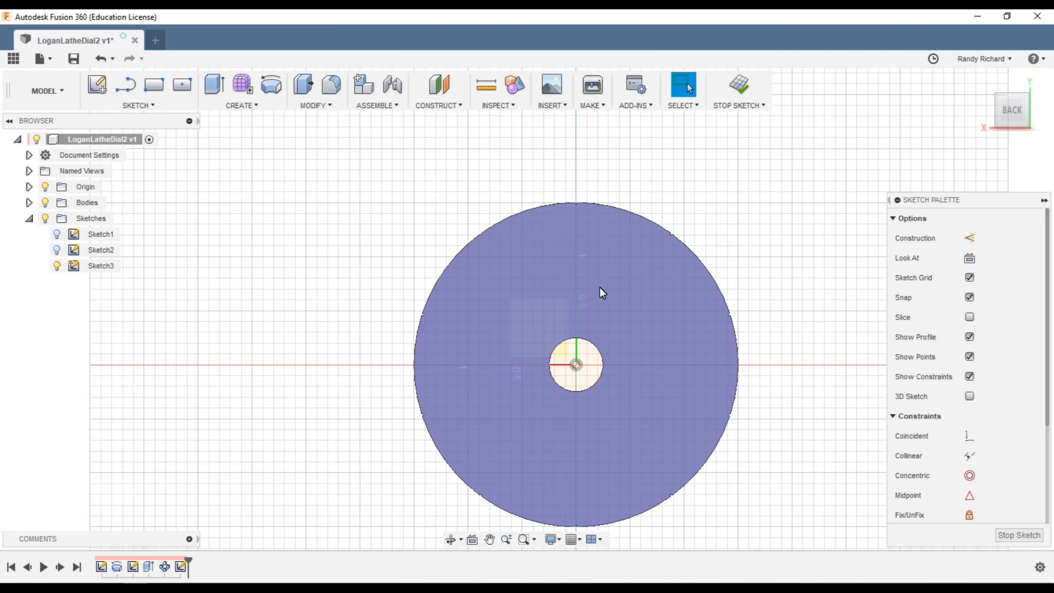
Draw a line from the origin to just outside the rim between the top groove and its neighbour, and make it construction geometry.
scroll(680, 174, up, 2)
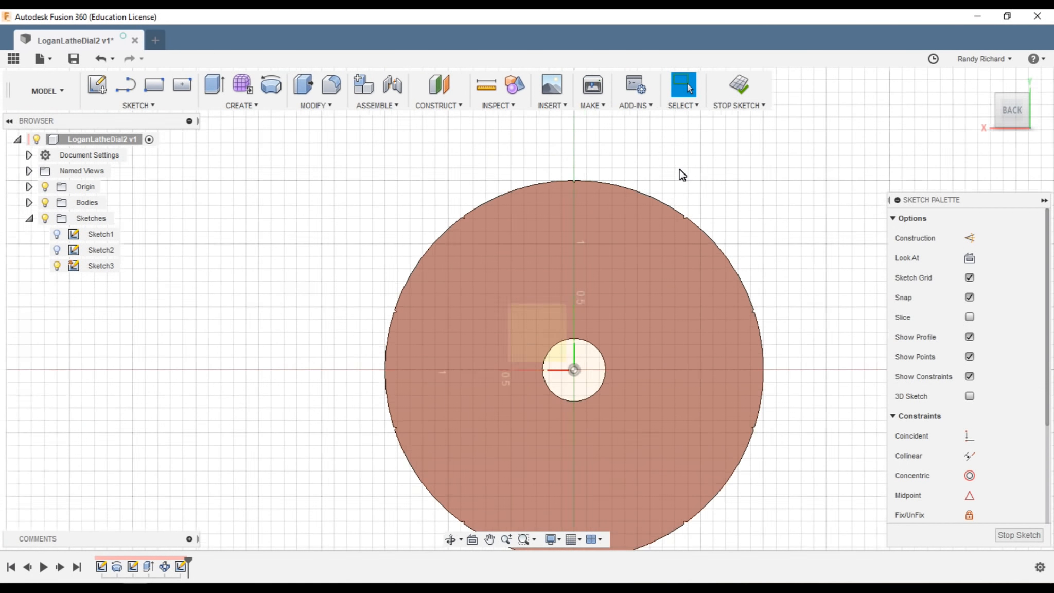
scroll(642, 152, up, 1)
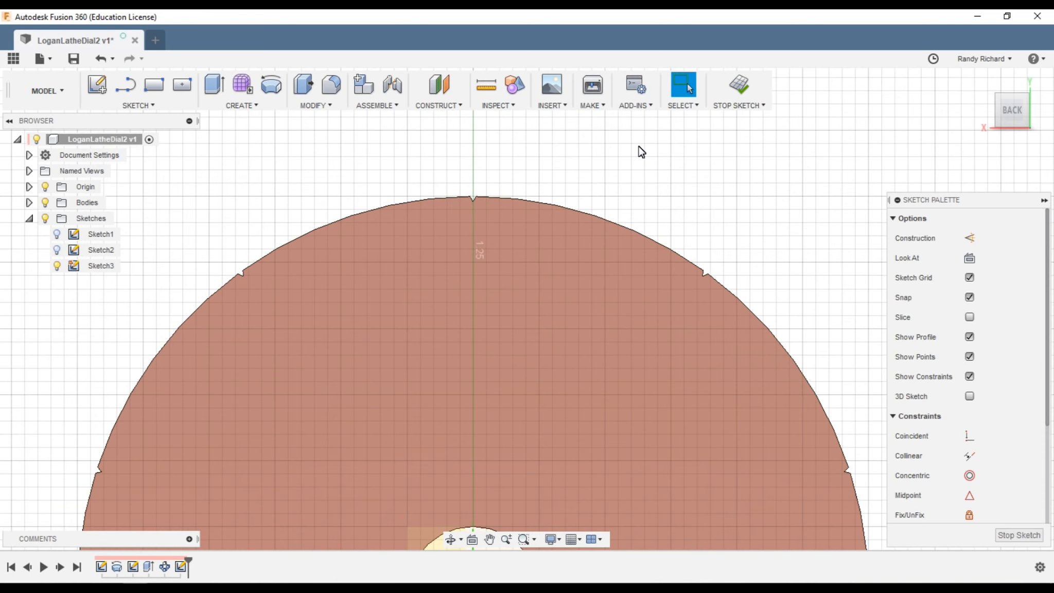
scroll(641, 164, up, 1)
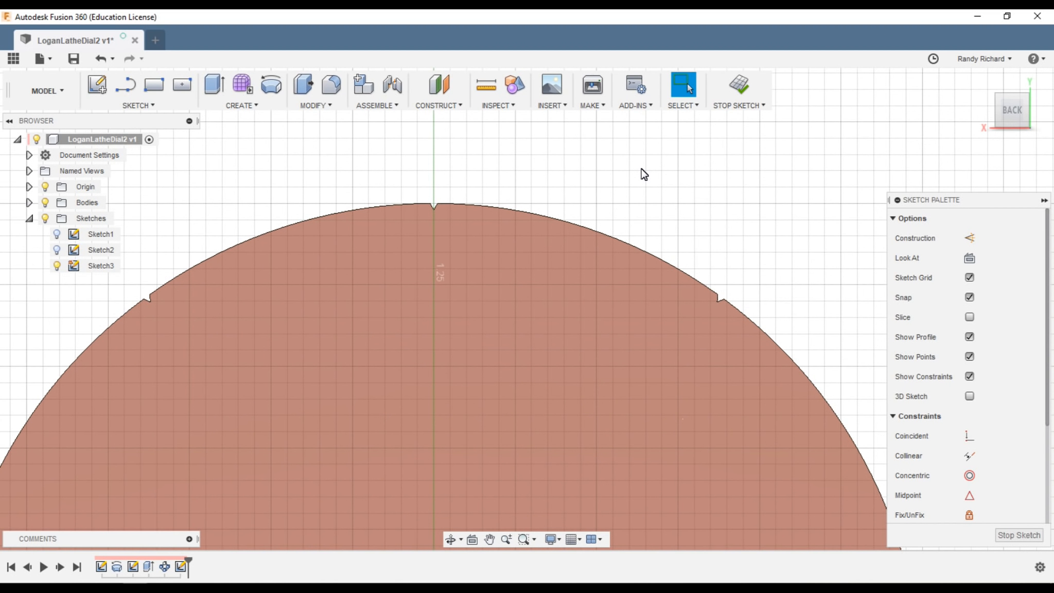
click(590, 227)
scroll(582, 183, down, 5)
key(l)
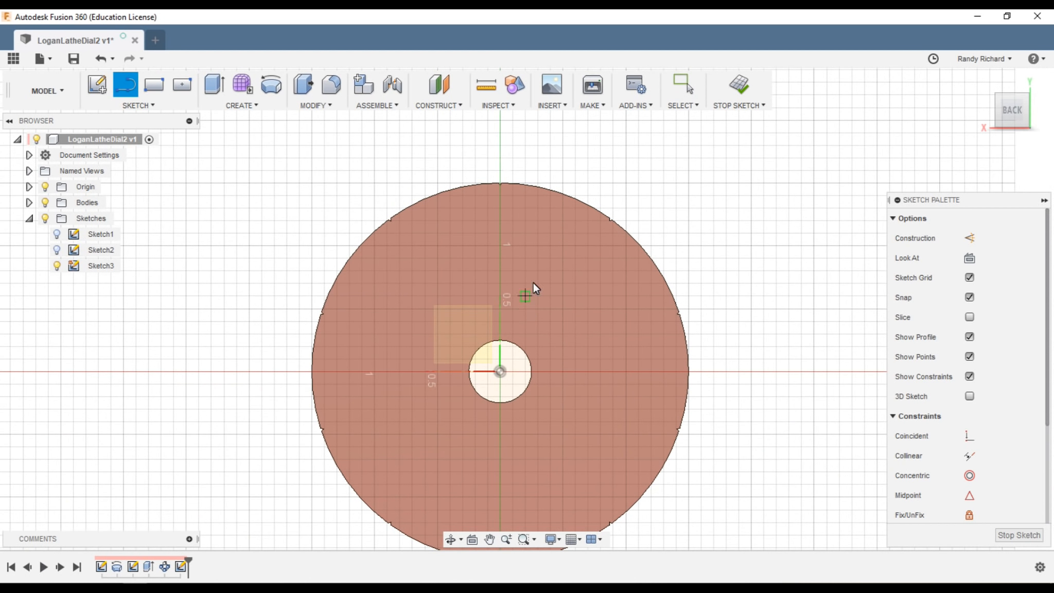
scroll(607, 180, up, 4)
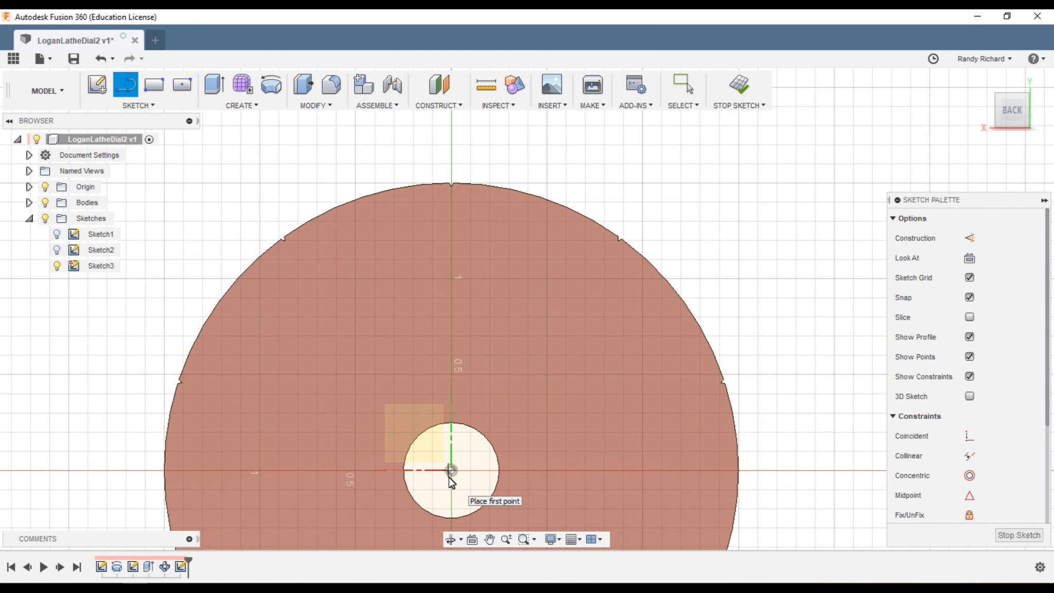
click(452, 470)
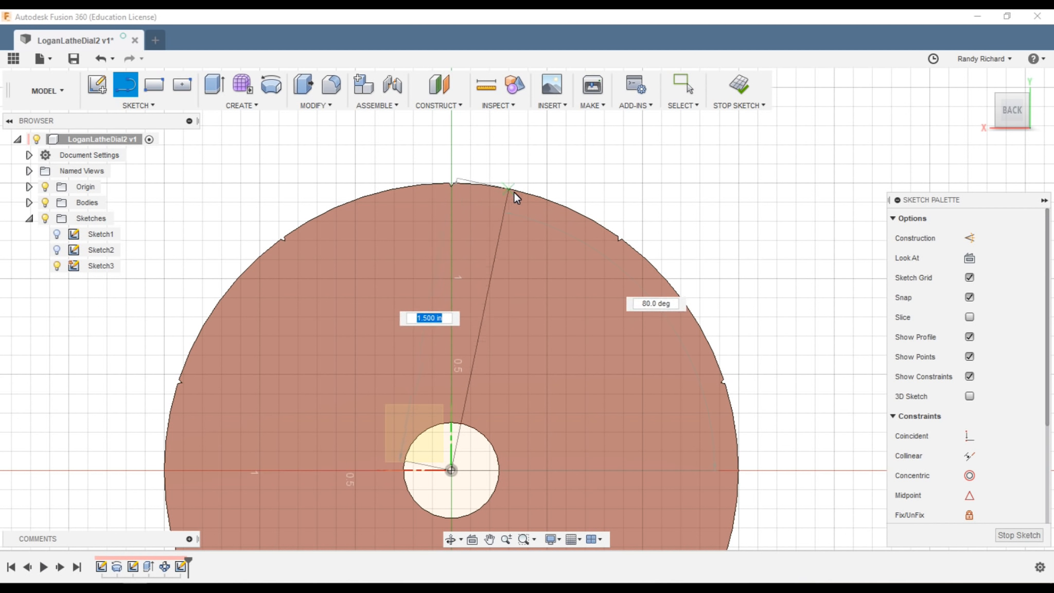
click(547, 182)
scroll(530, 258, up, 2)
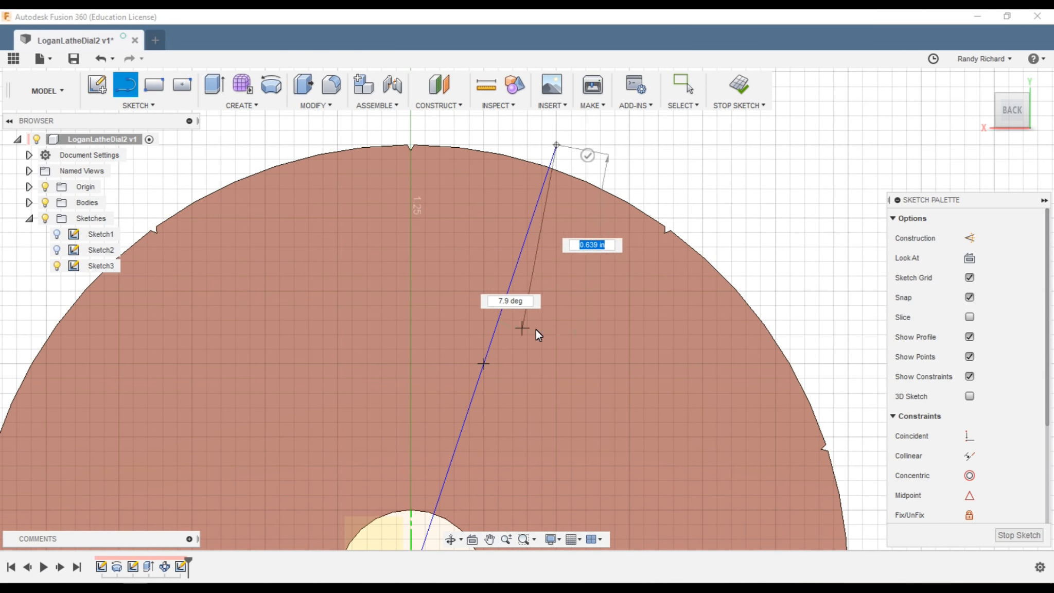
scroll(515, 331, down, 2)
key(Escape)
click(491, 321)
key(x)
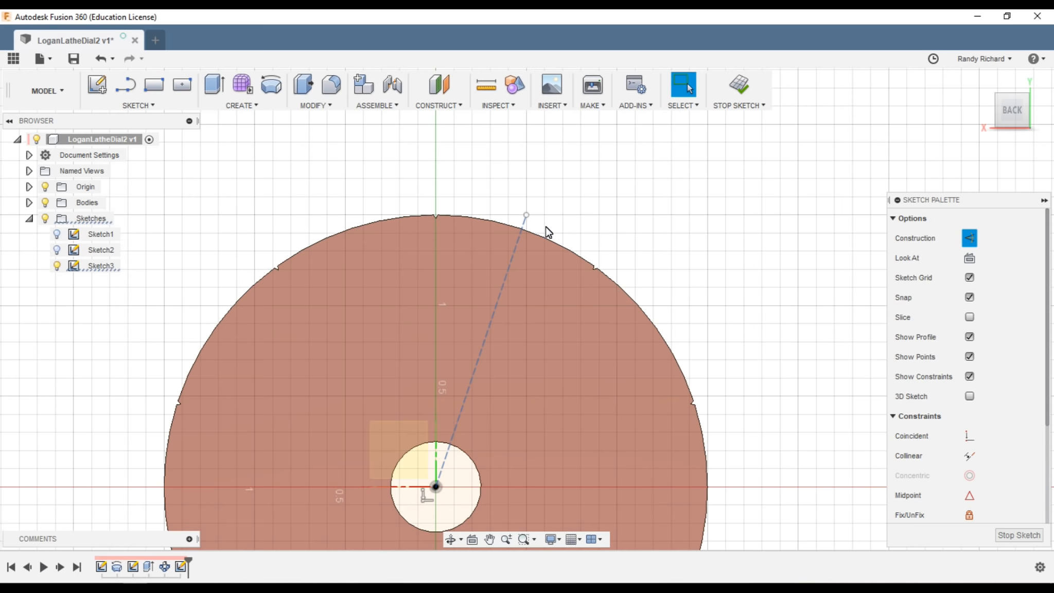
Draw a solid line from the point where the construction line crosses the rim to a point outside the dial.
scroll(517, 239, up, 3)
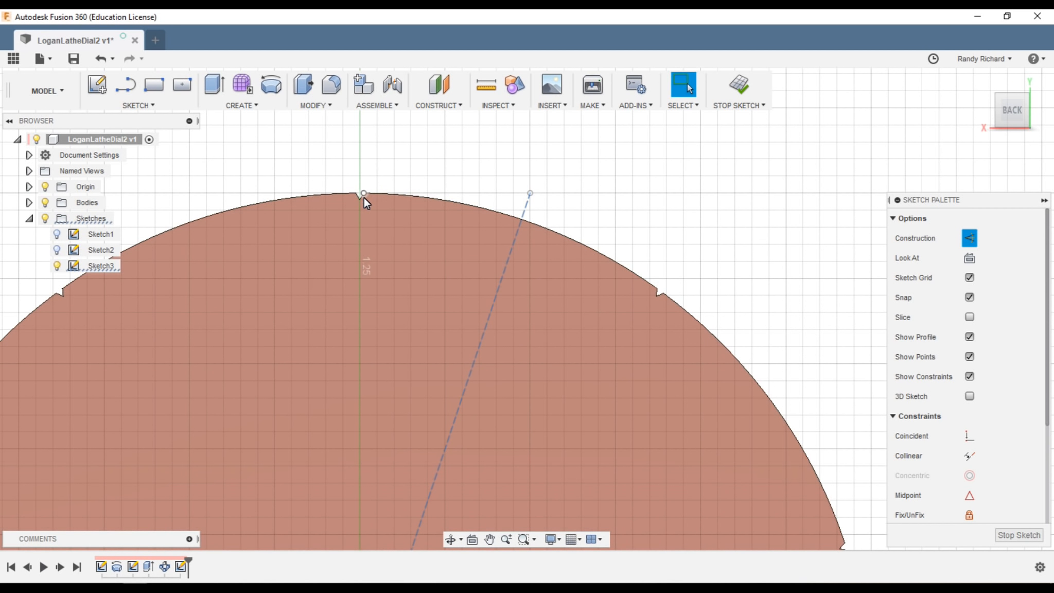
scroll(304, 217, down, 2)
scroll(495, 234, up, 3)
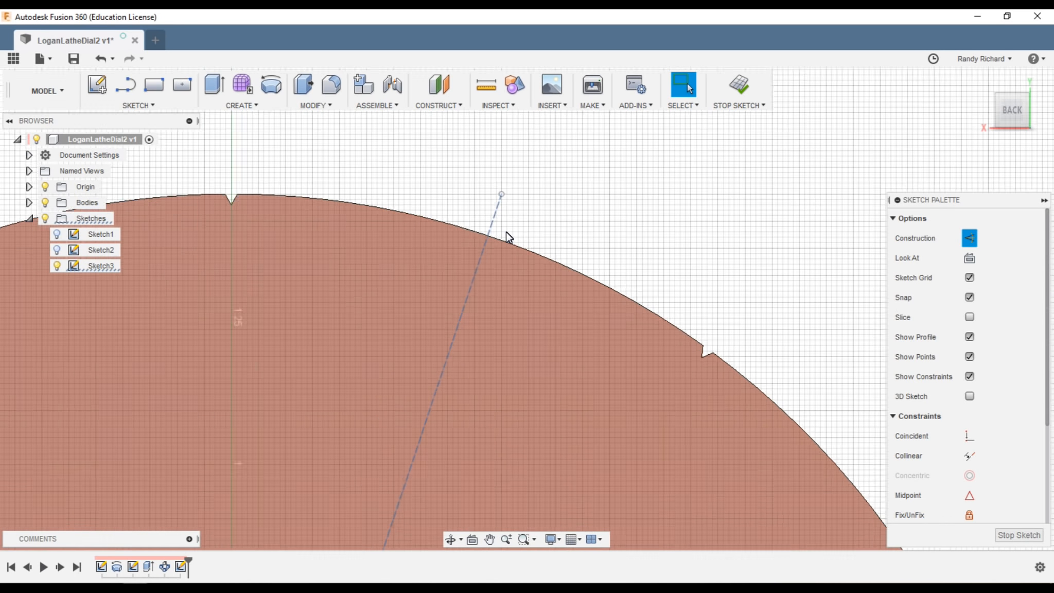
key(l)
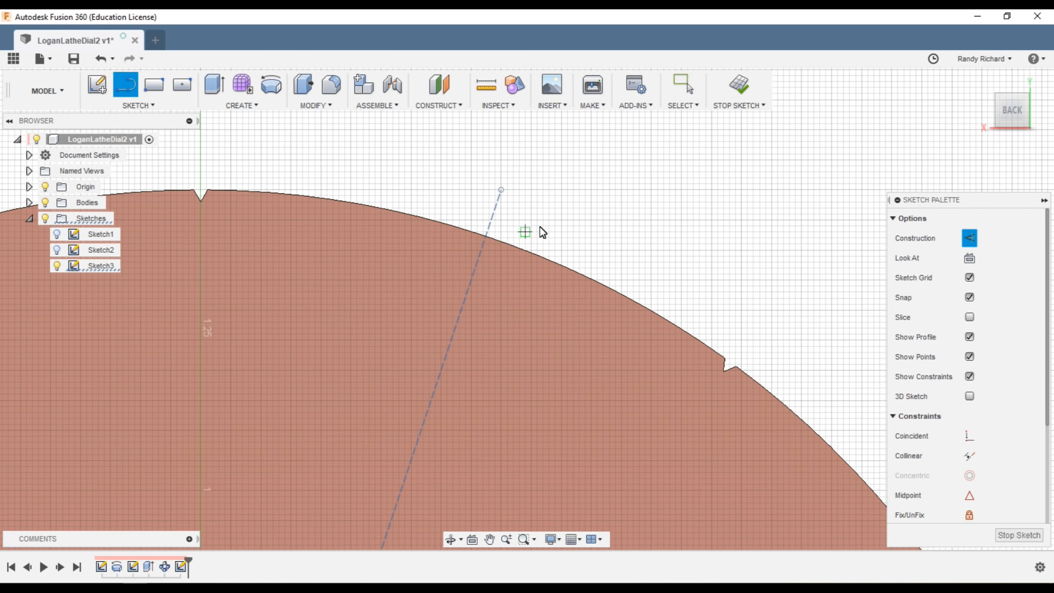
key(x)
click(486, 237)
click(640, 215)
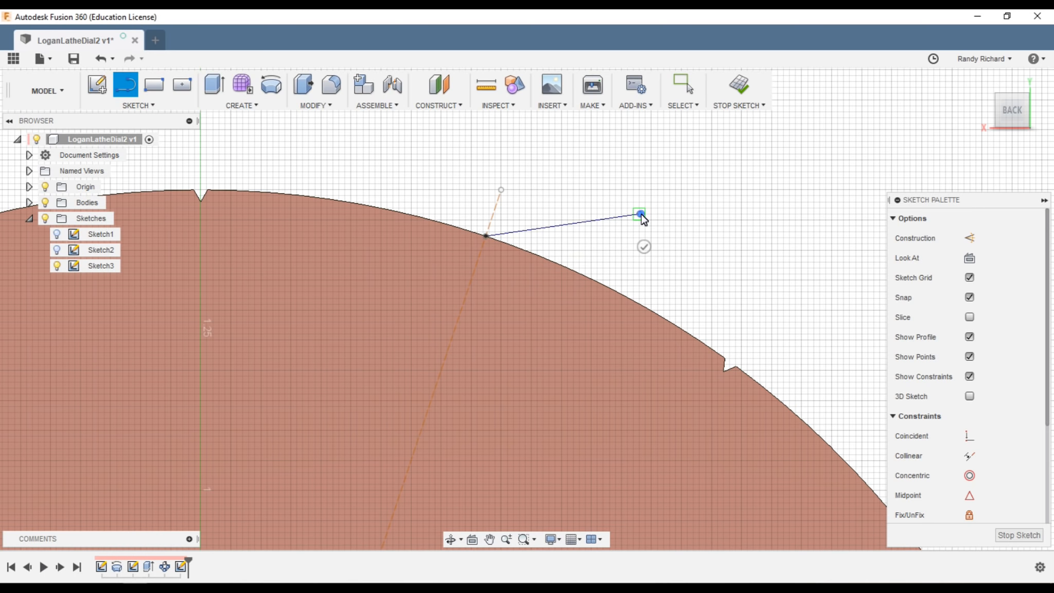
key(Escape)
Constrain the solid line perpendicular to the radial construction line.
scroll(996, 442, down, 3)
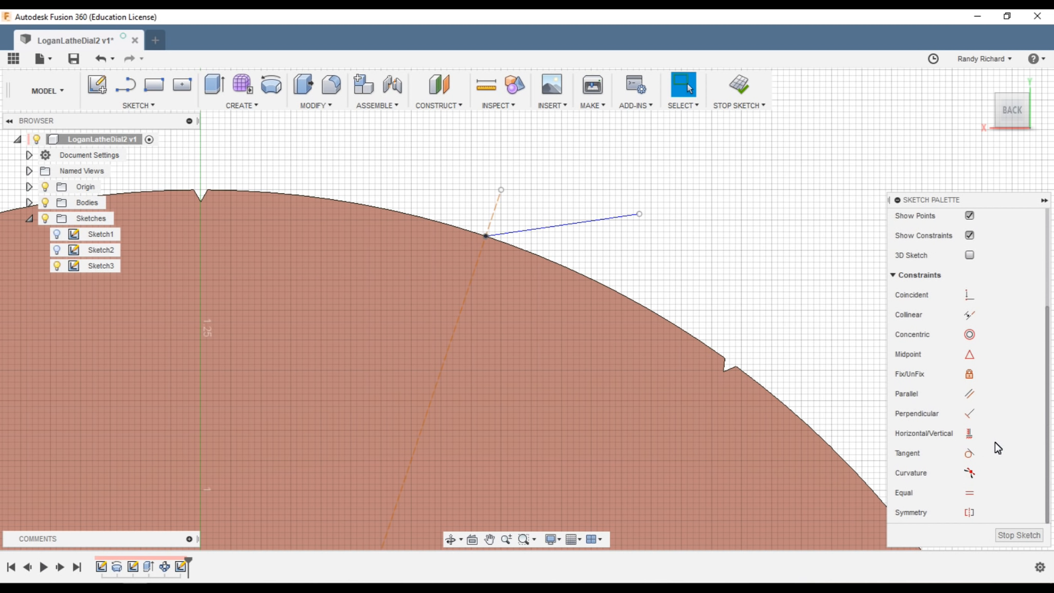
click(970, 413)
click(553, 227)
click(481, 261)
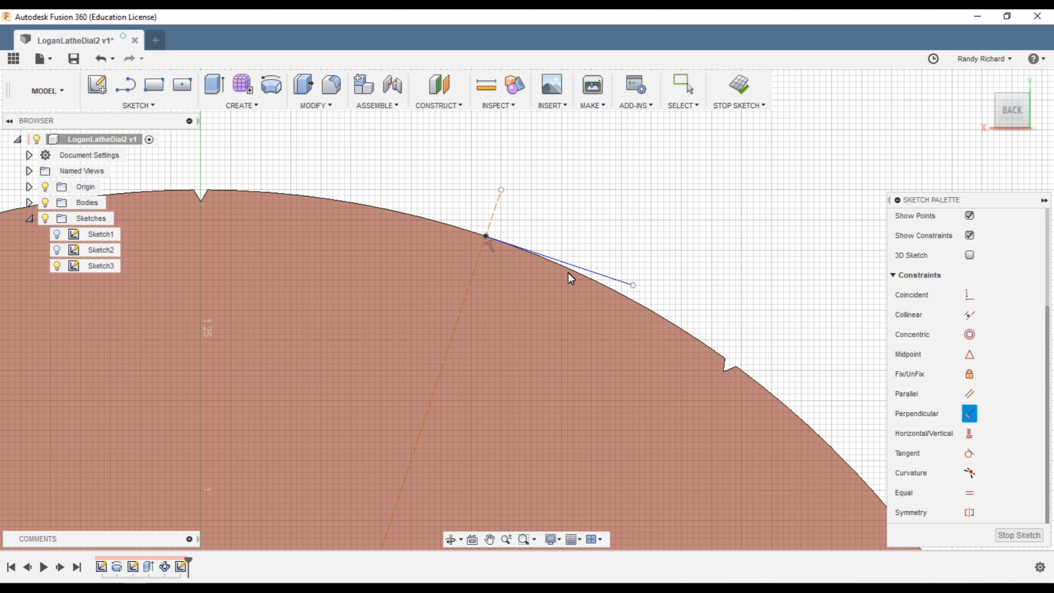
scroll(548, 327, down, 2)
scroll(521, 246, up, 3)
key(Escape)
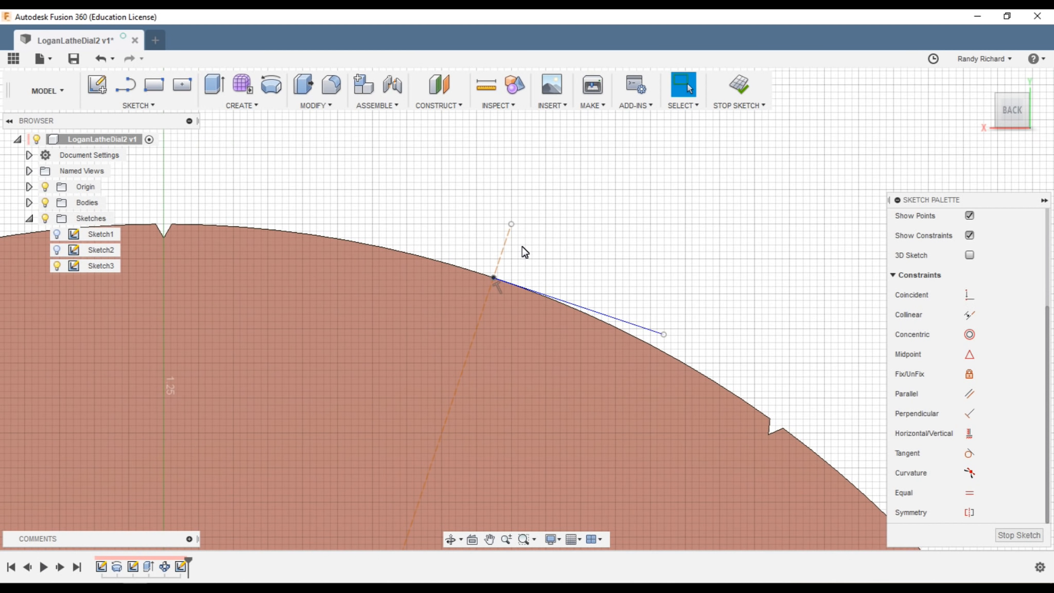
Draw a three-sided circumscribed polygon with a 0.02 in radius, centred on the construction line just outside the rim.
click(138, 105)
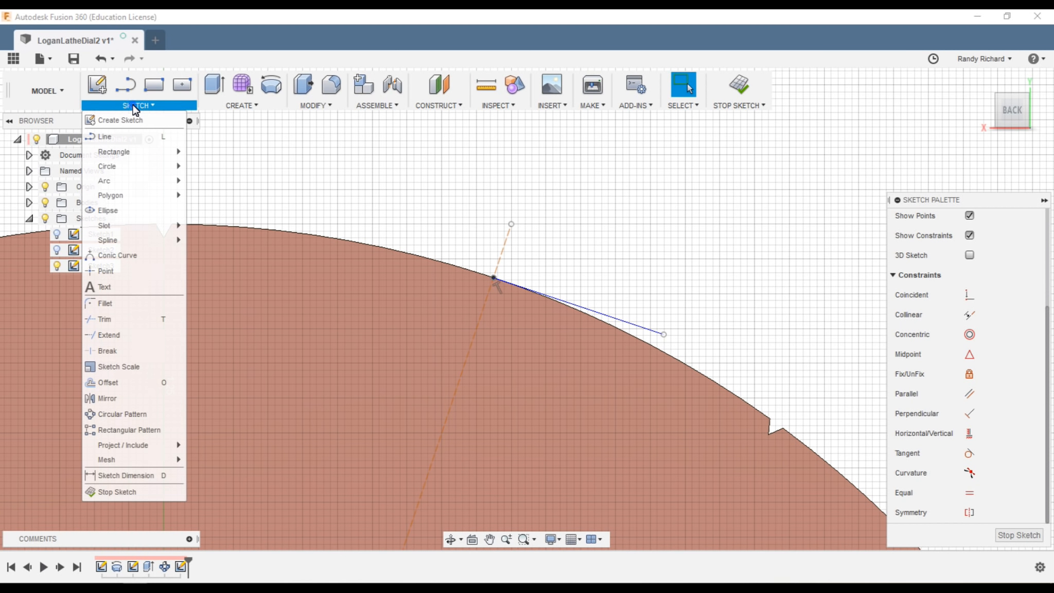
click(135, 197)
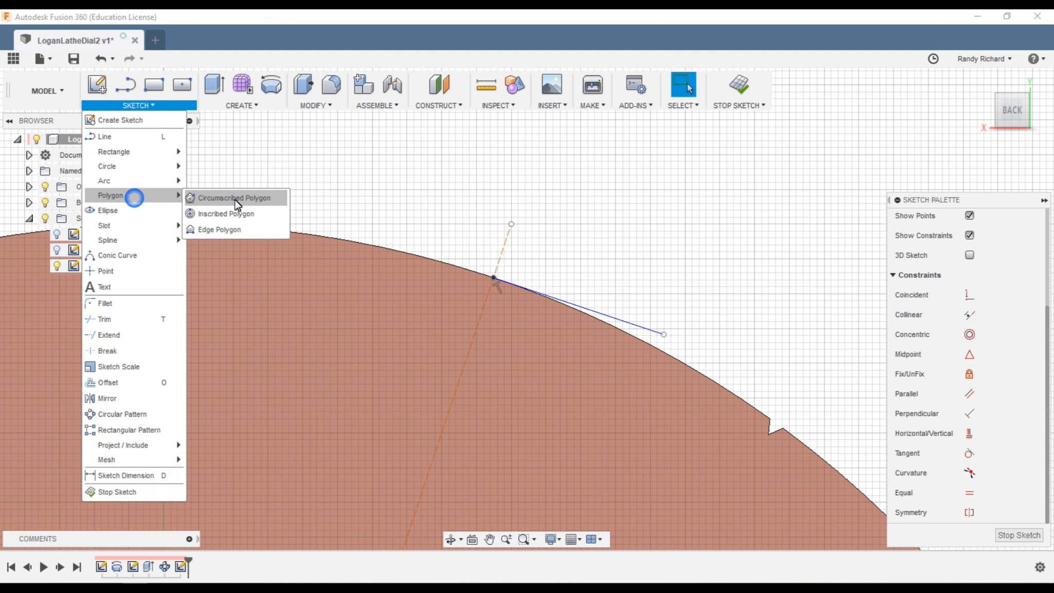
click(238, 199)
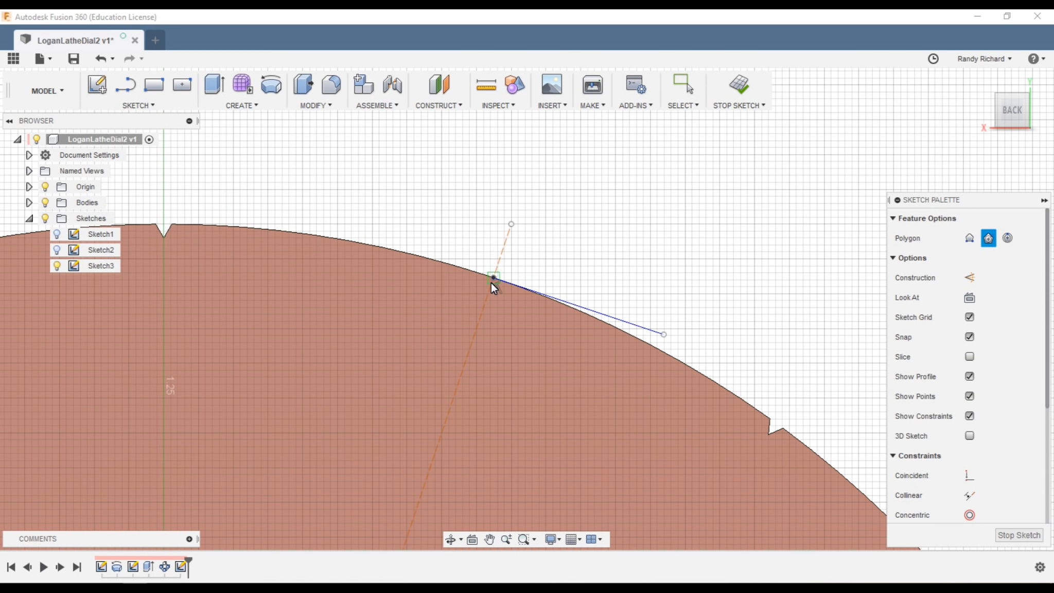
scroll(490, 286, up, 3)
click(508, 247)
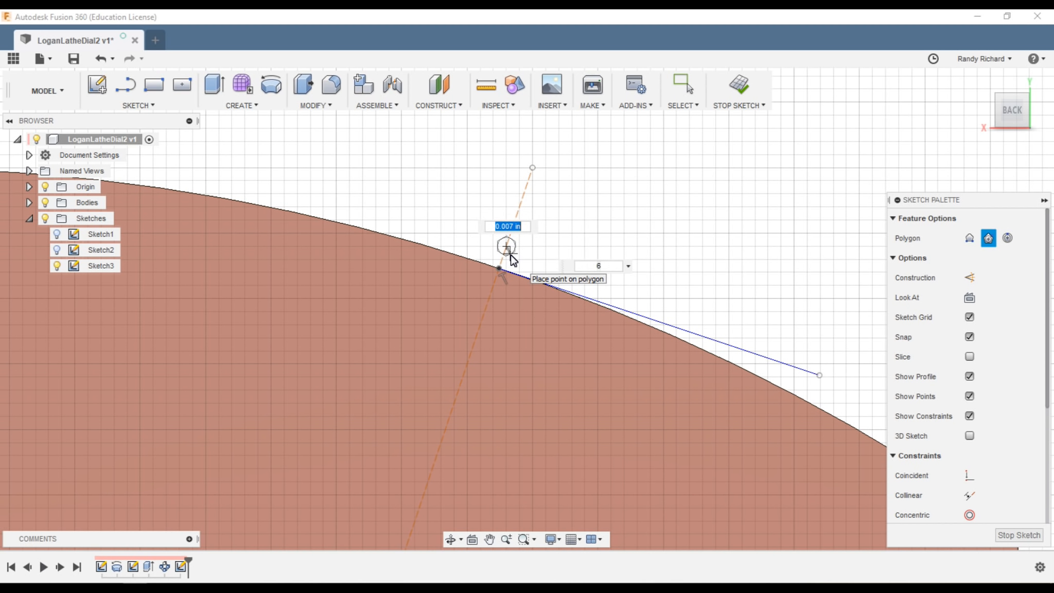
key(Tab)
key(Tab)
text(.0)
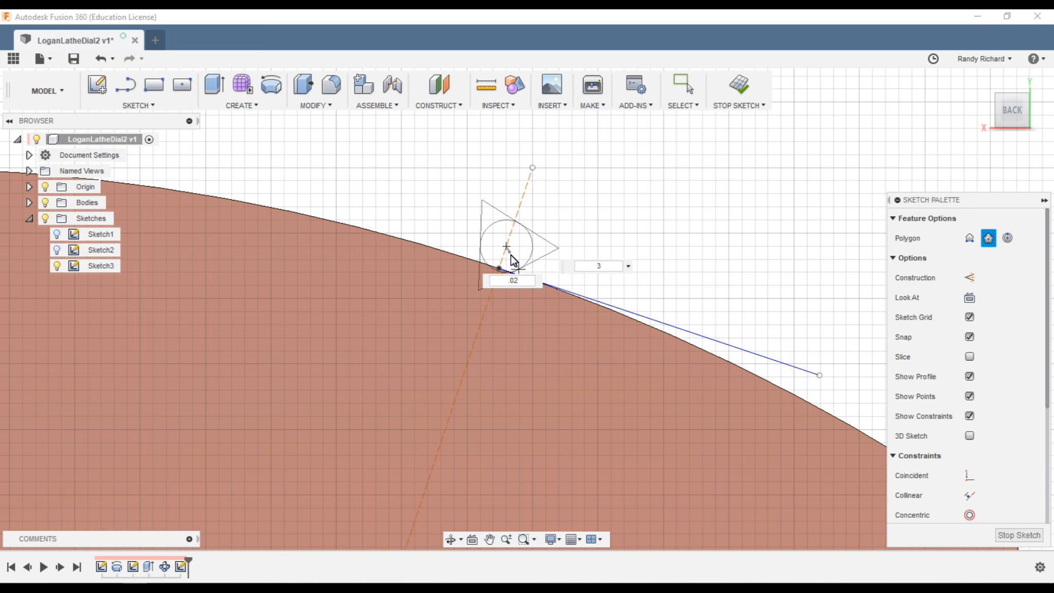
key(Tab)
key(Return)
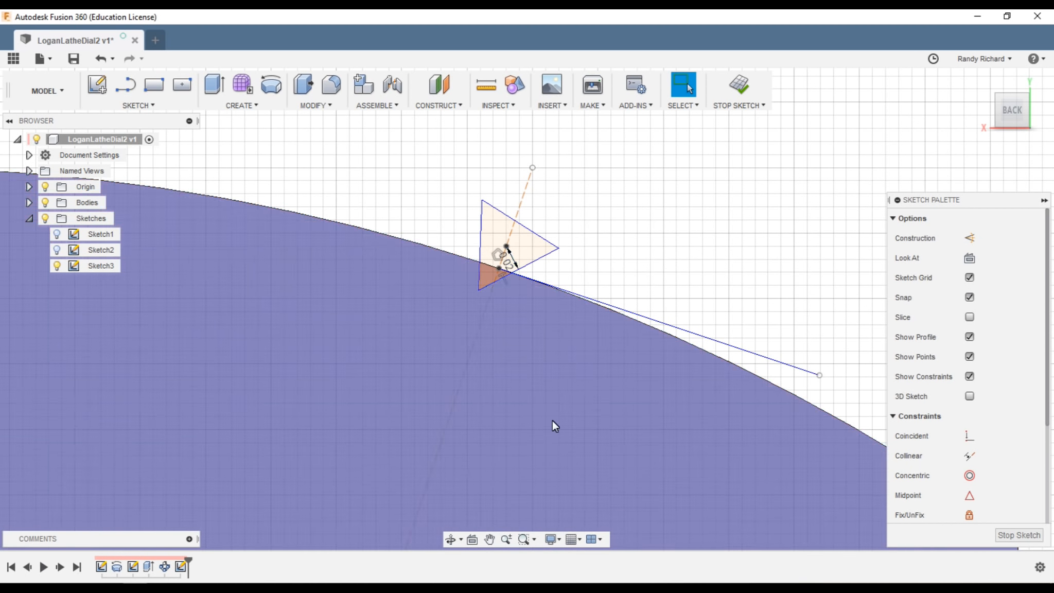
Constrain the triangle's outer edge parallel to the line perpendicular to the construction line.
scroll(556, 427, down, 2)
scroll(951, 460, down, 3)
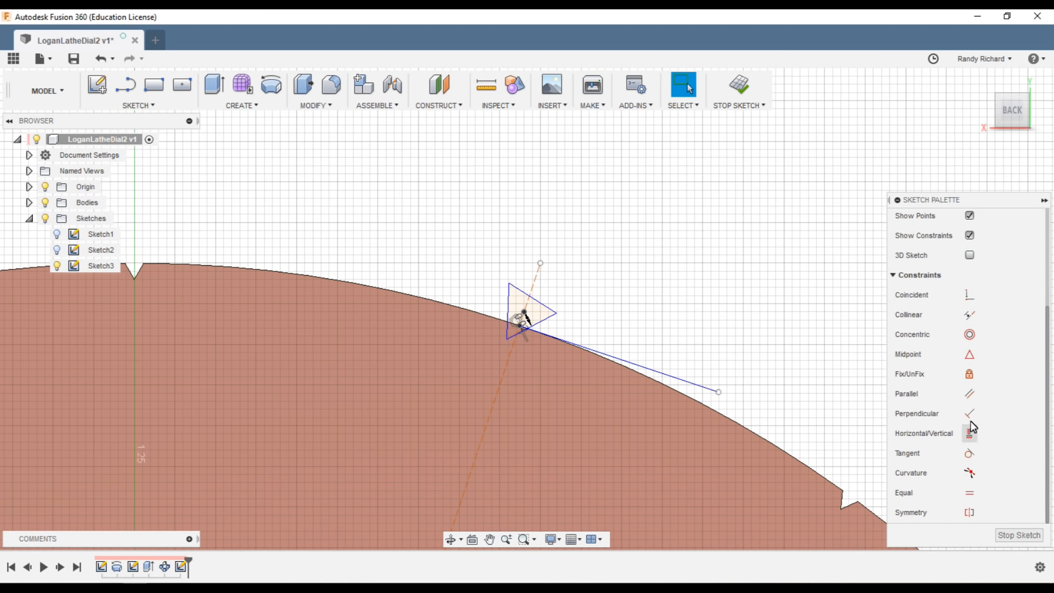
click(970, 394)
click(543, 305)
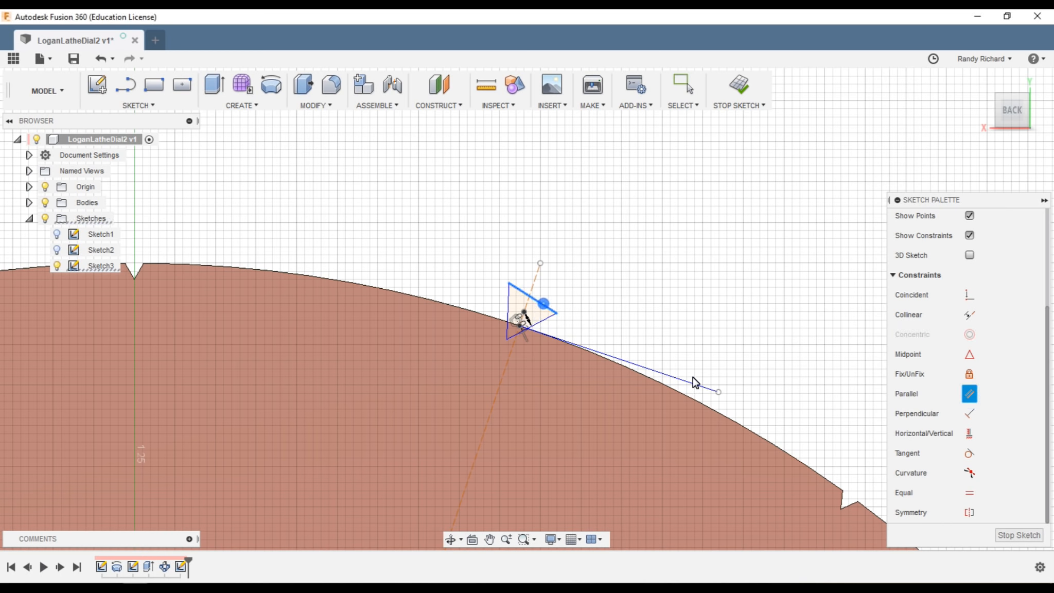
click(693, 385)
scroll(561, 339, up, 2)
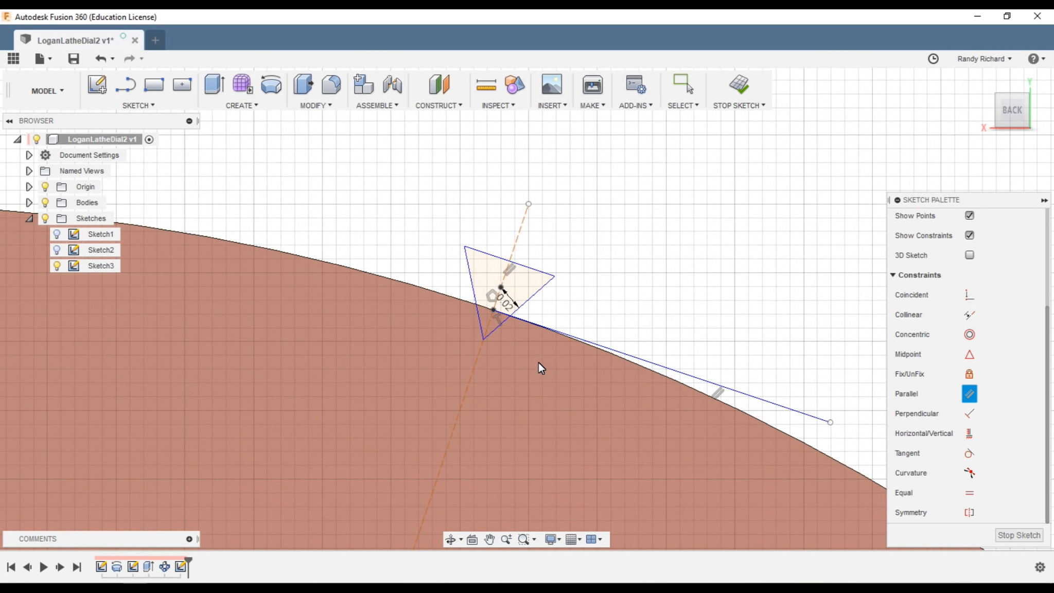
key(Escape)
Dimension the triangle's inner vertex 0.01 in from the point where the construction line meets the rim.
click(485, 340)
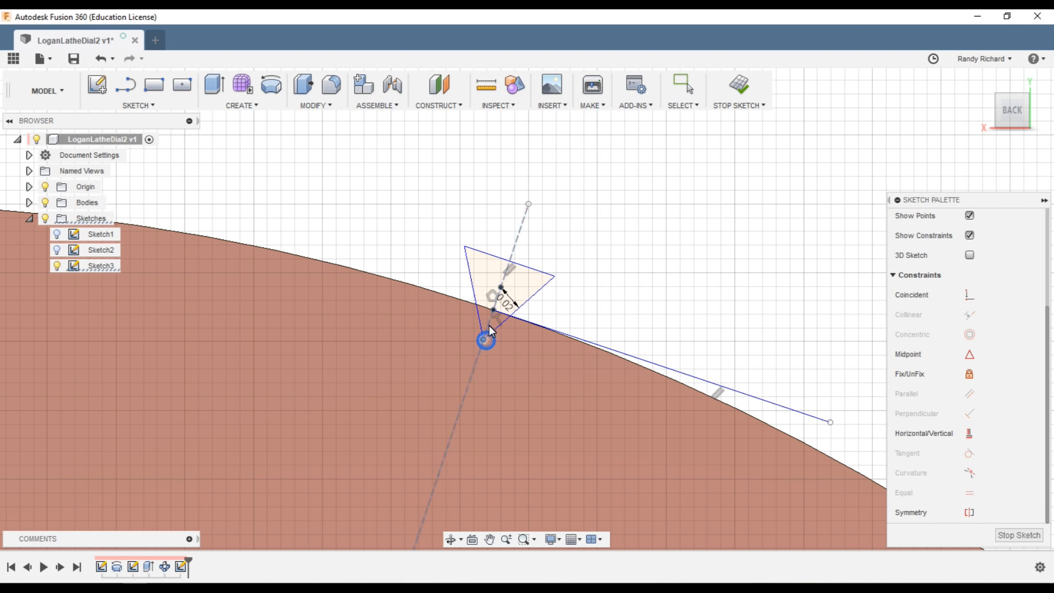
click(495, 311)
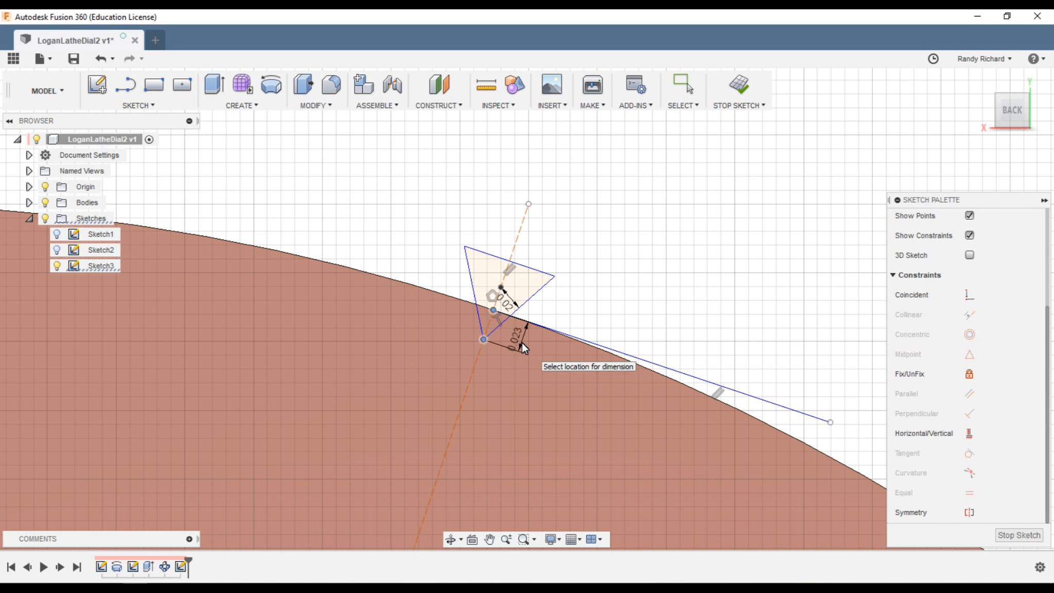
click(522, 343)
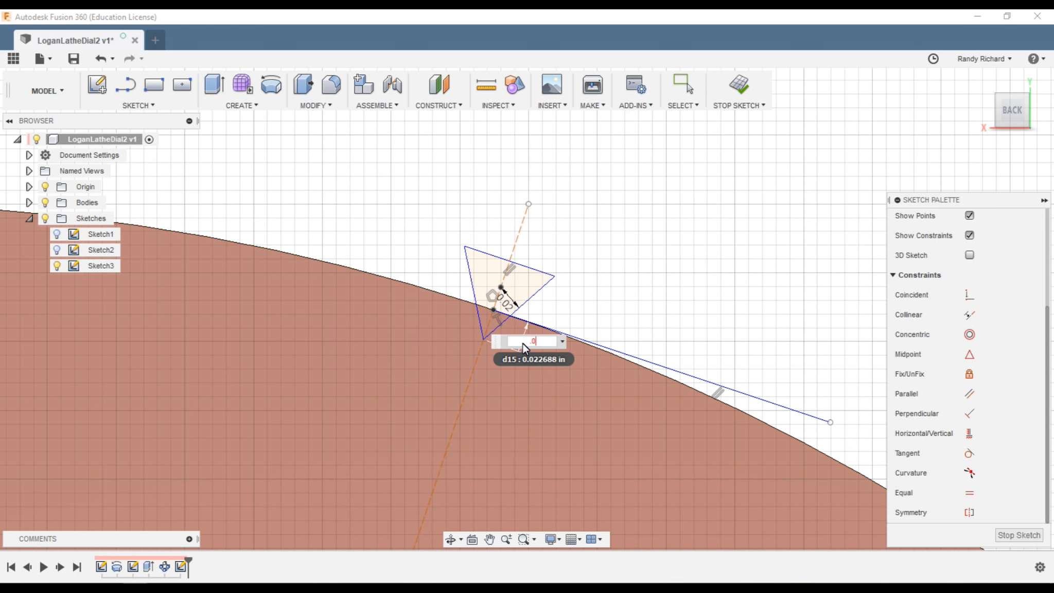
text(.01)
key(Return)
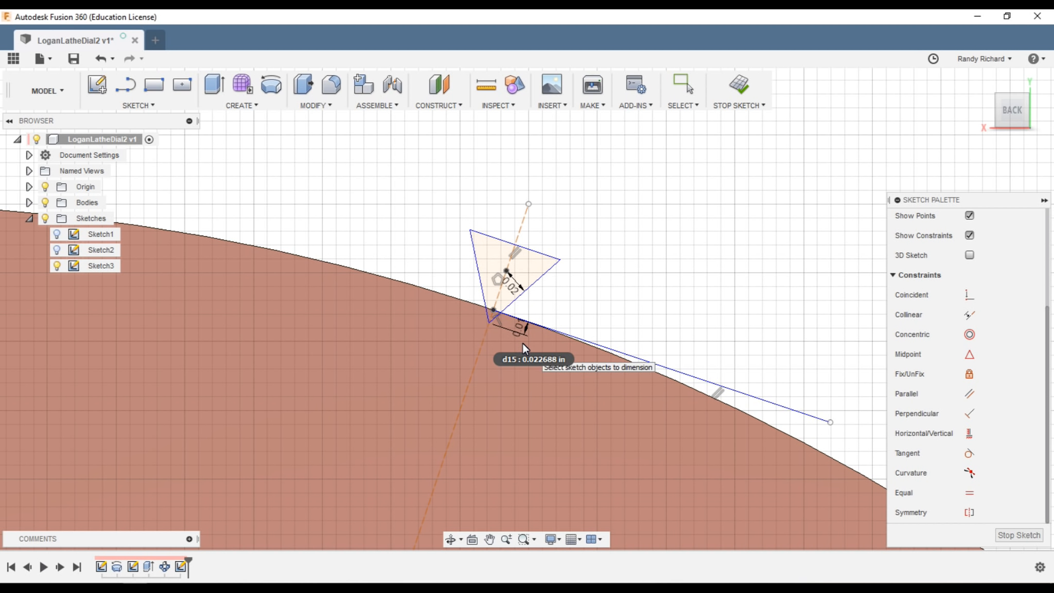
scroll(499, 332, up, 2)
scroll(411, 366, down, 1)
scroll(381, 384, up, 3)
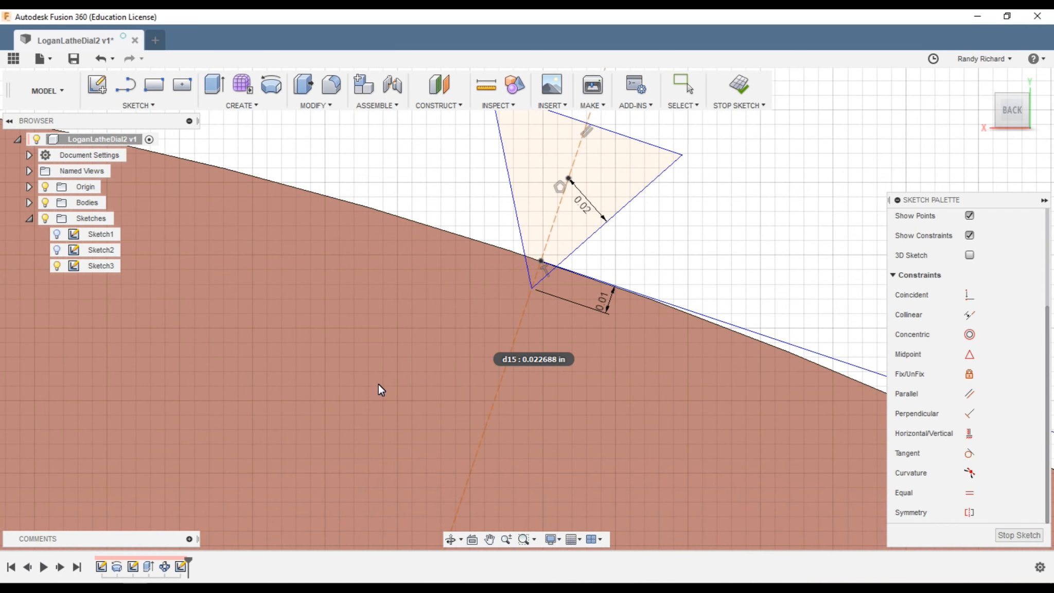
scroll(348, 399, down, 3)
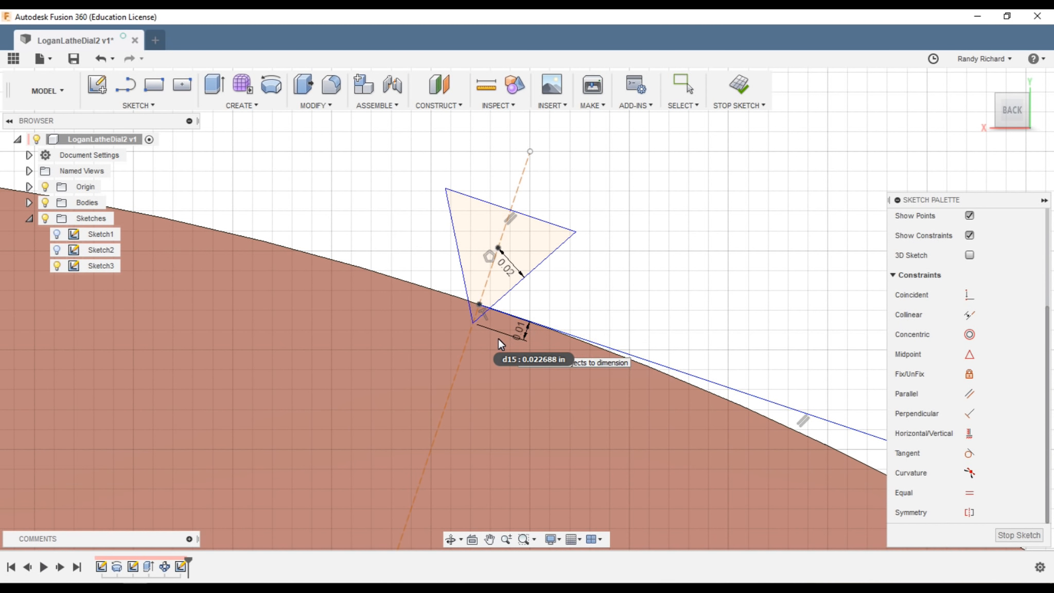
key(Escape)
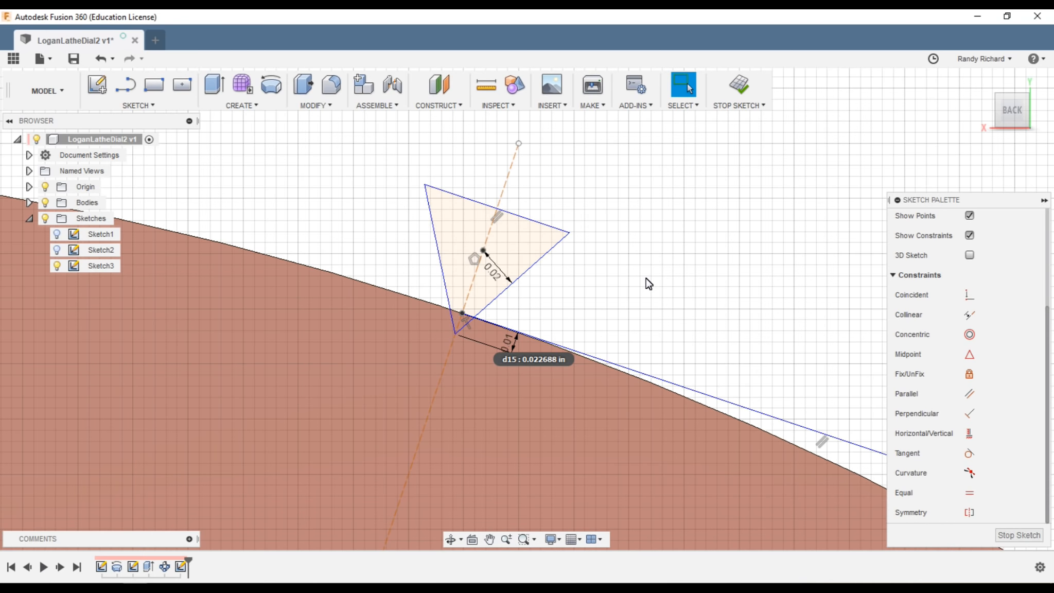
Finish the sketch holding the small triangle for the intermediate graduation mark.
scroll(634, 283, down, 1)
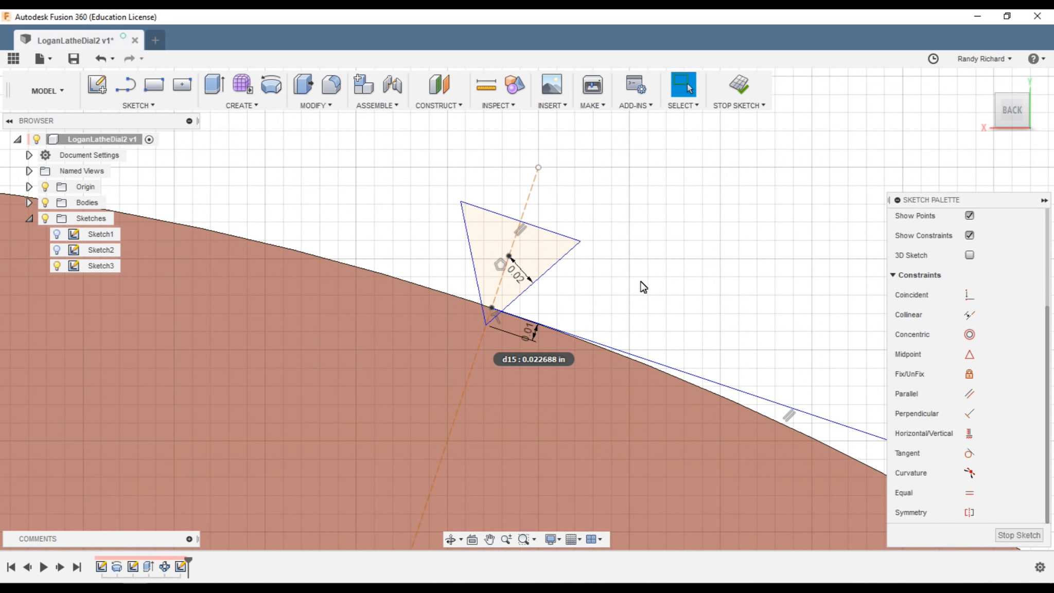
click(740, 90)
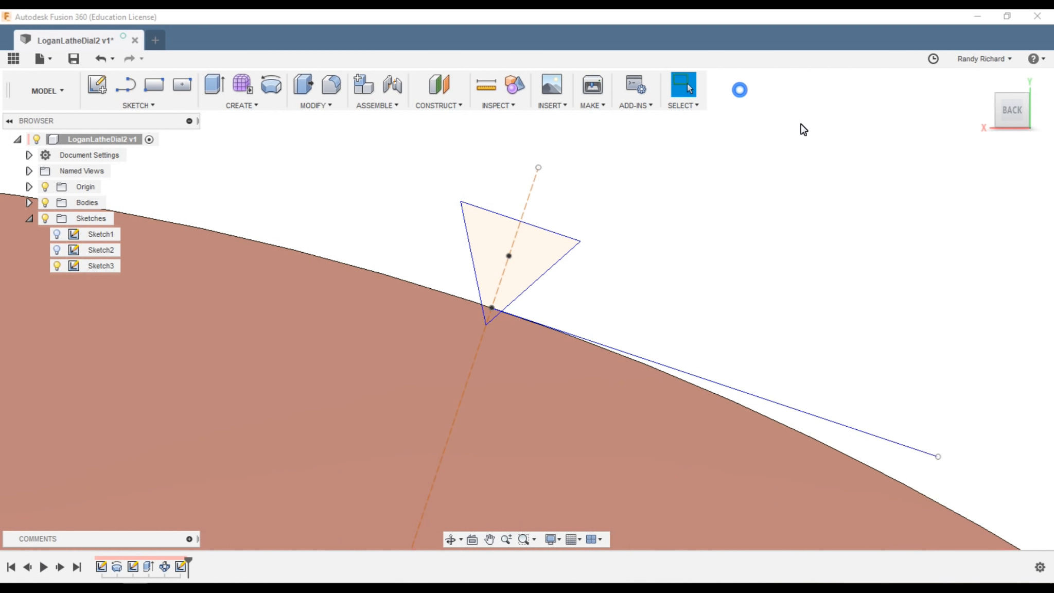
click(1011, 91)
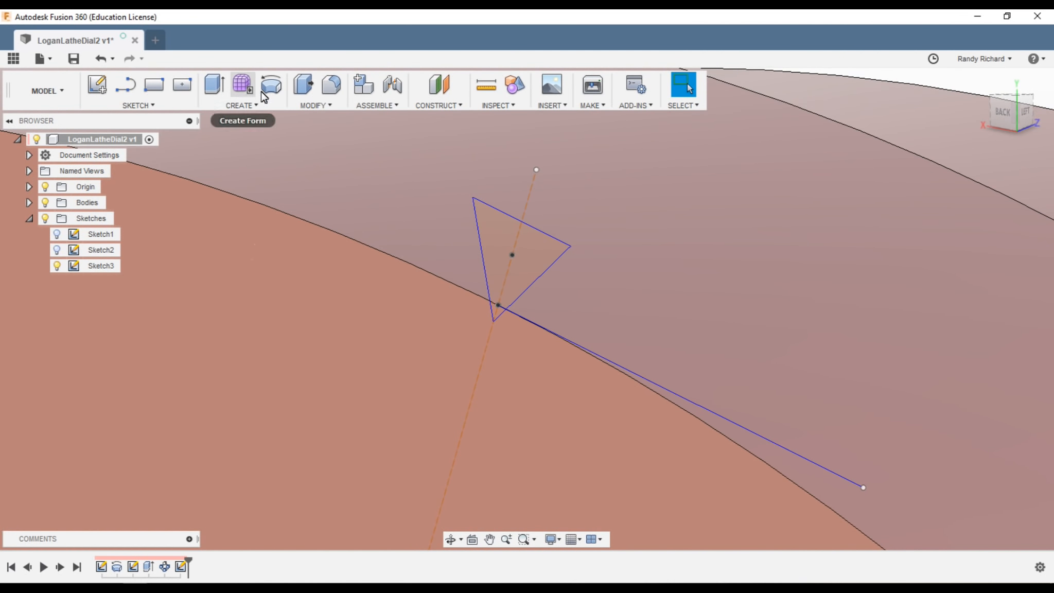
click(304, 84)
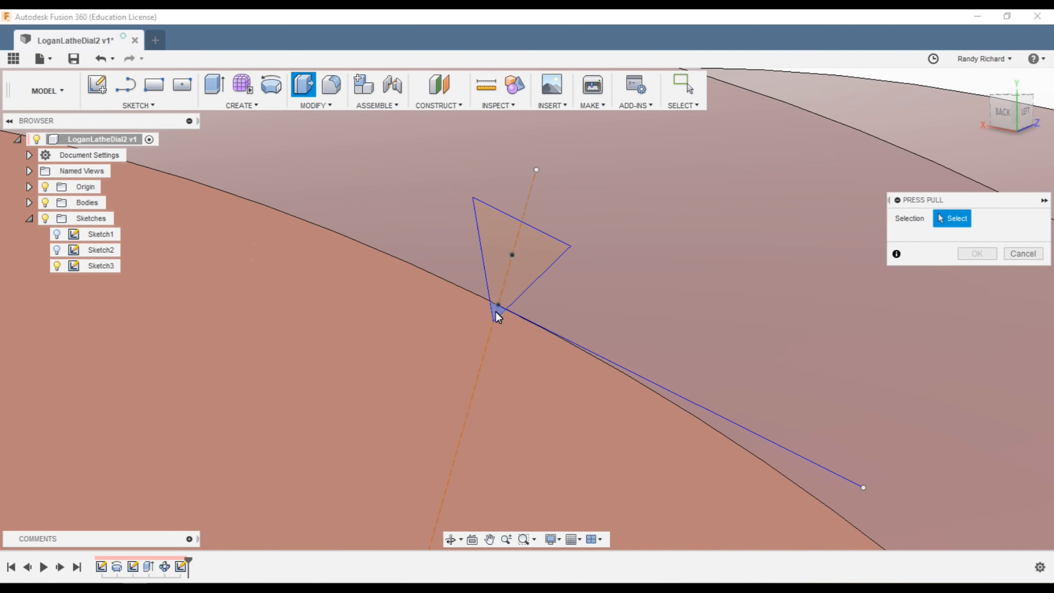
click(496, 312)
click(491, 315)
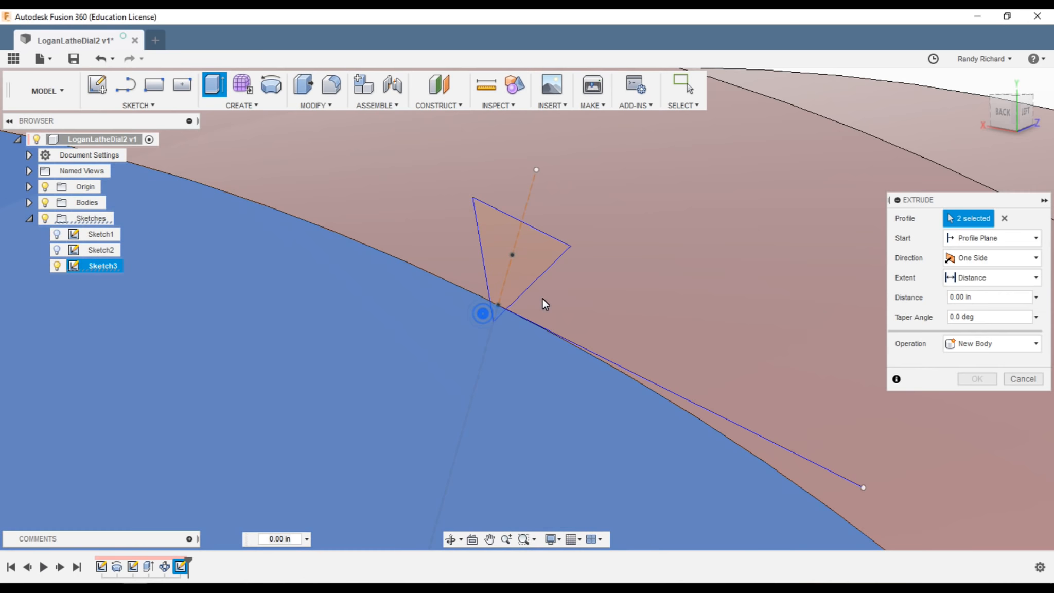
click(1023, 379)
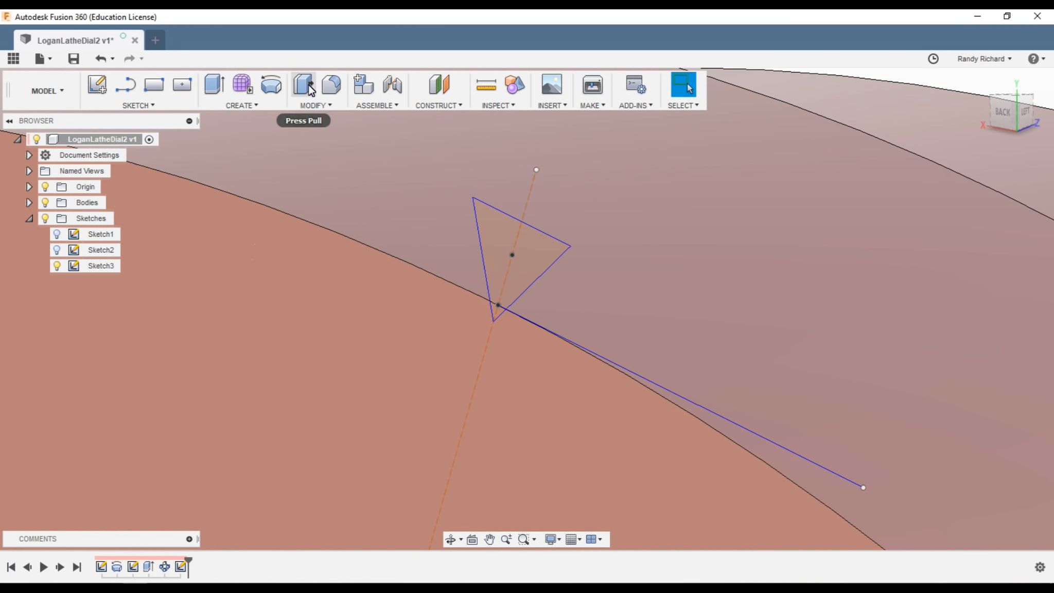
Extrude the part of the small triangle inside the rim by -0.35 in as a cut, forming a short intermediate mark.
click(309, 88)
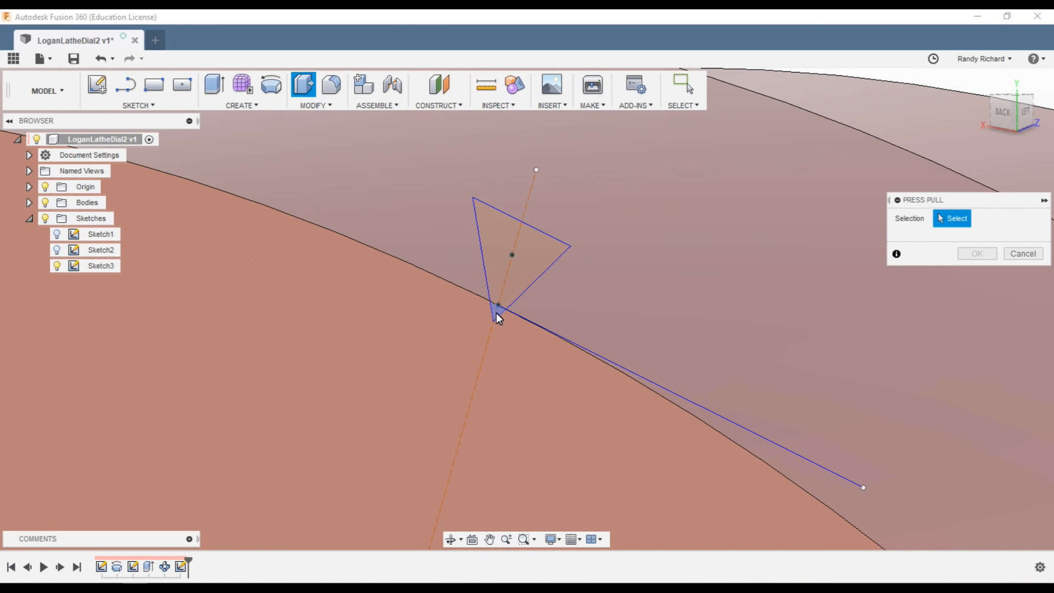
click(496, 313)
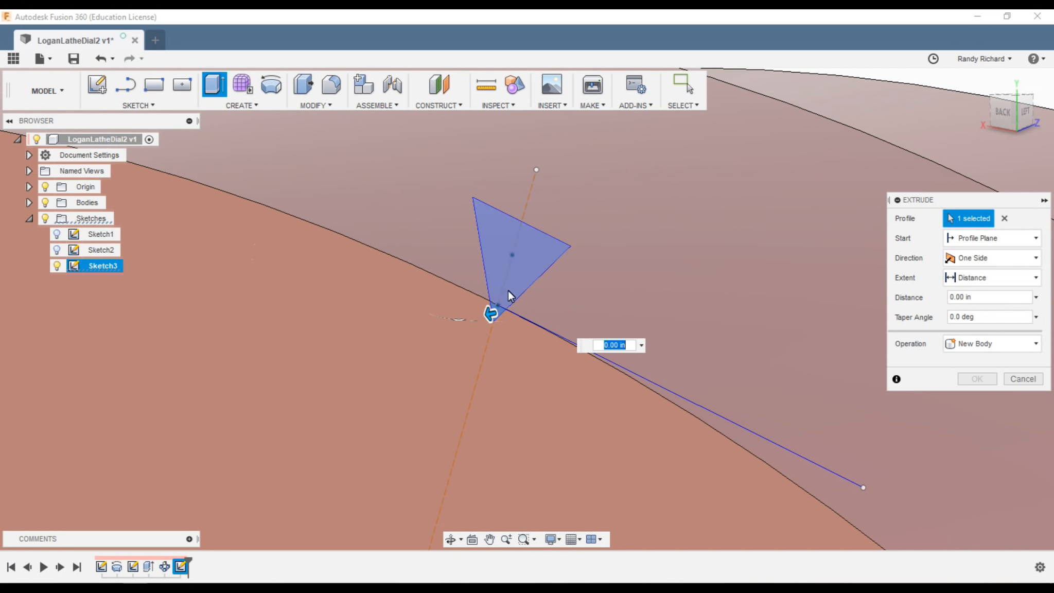
drag(489, 319, 827, 232)
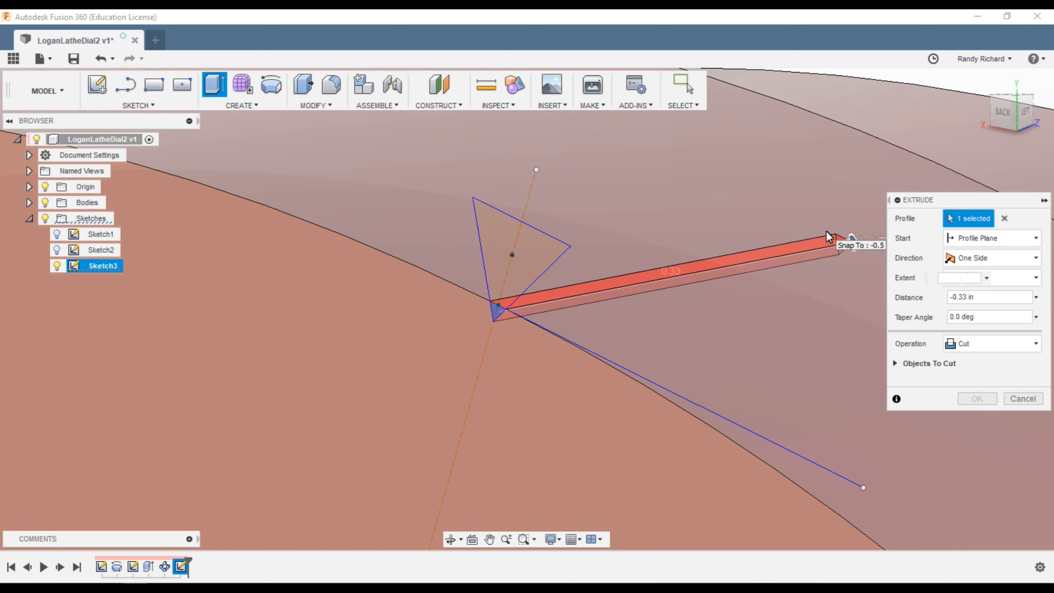
text(-1)
key(Return)
double_click(991, 298)
text(-.3)
key(Return)
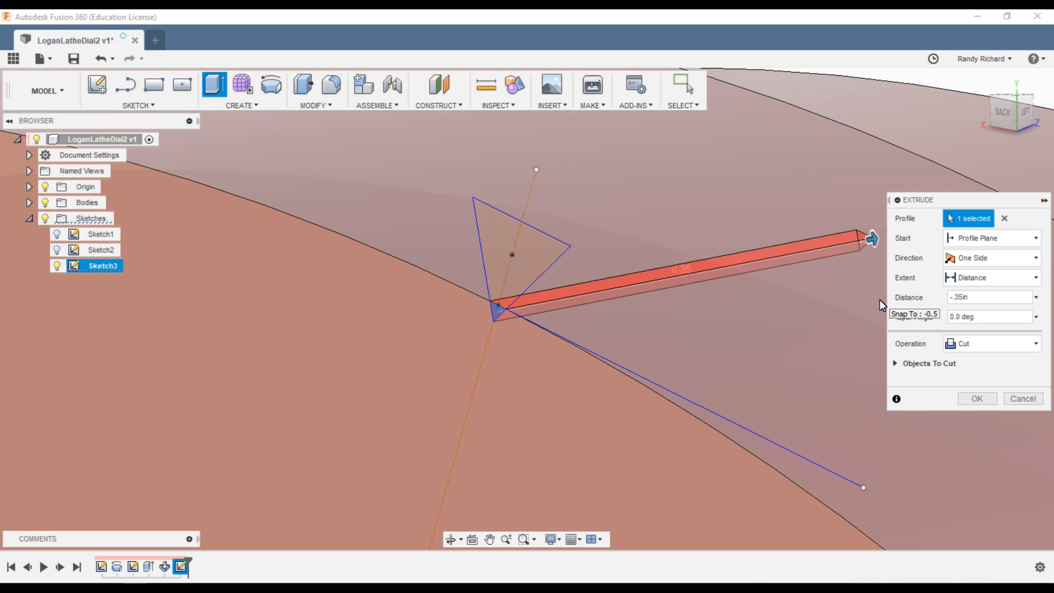
key(Return)
scroll(364, 281, down, 6)
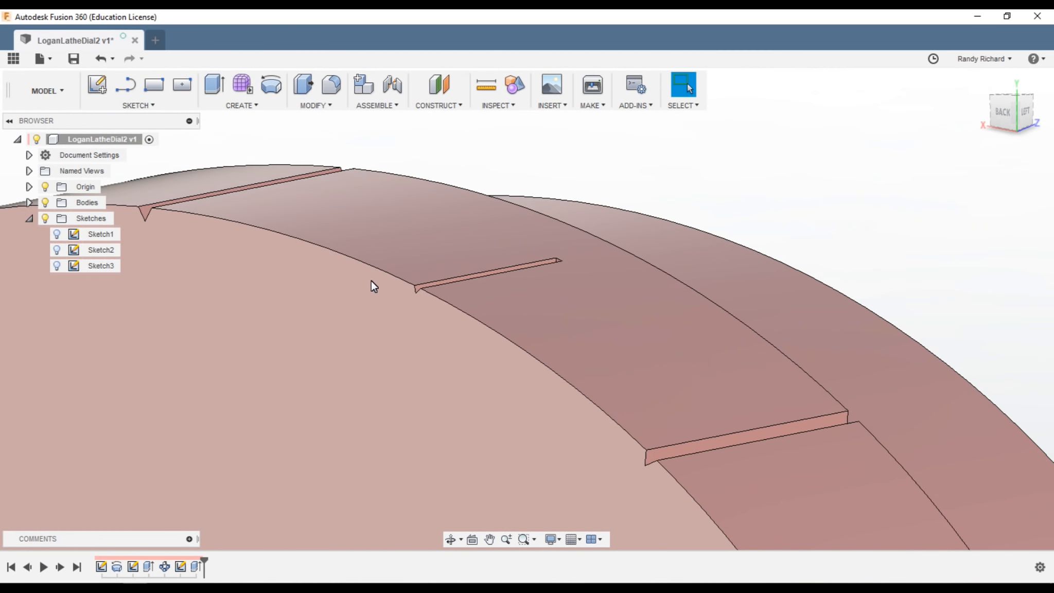
scroll(537, 288, down, 2)
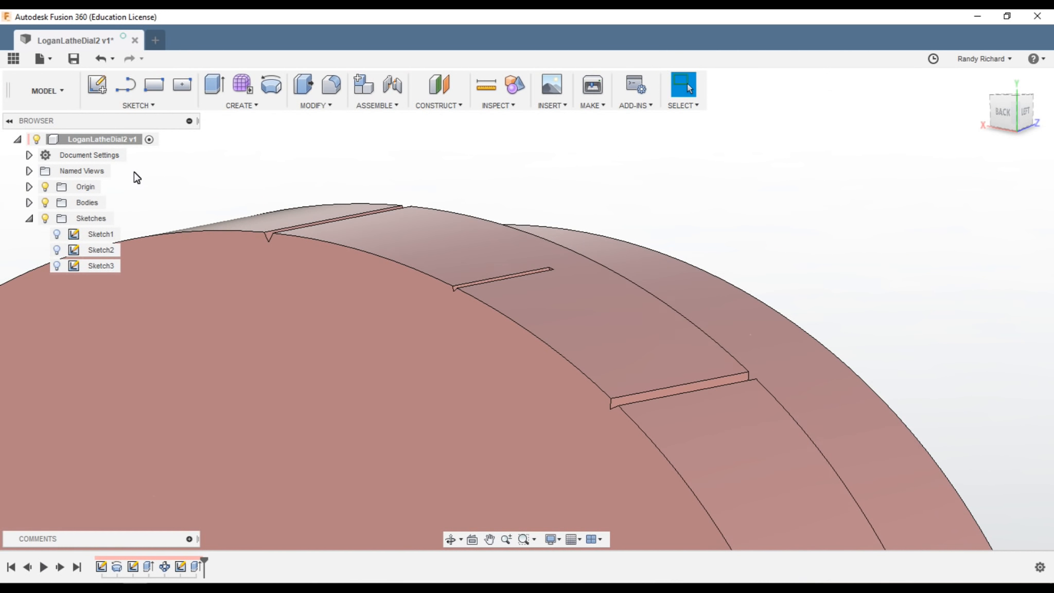
click(262, 108)
click(246, 378)
scroll(458, 288, up, 5)
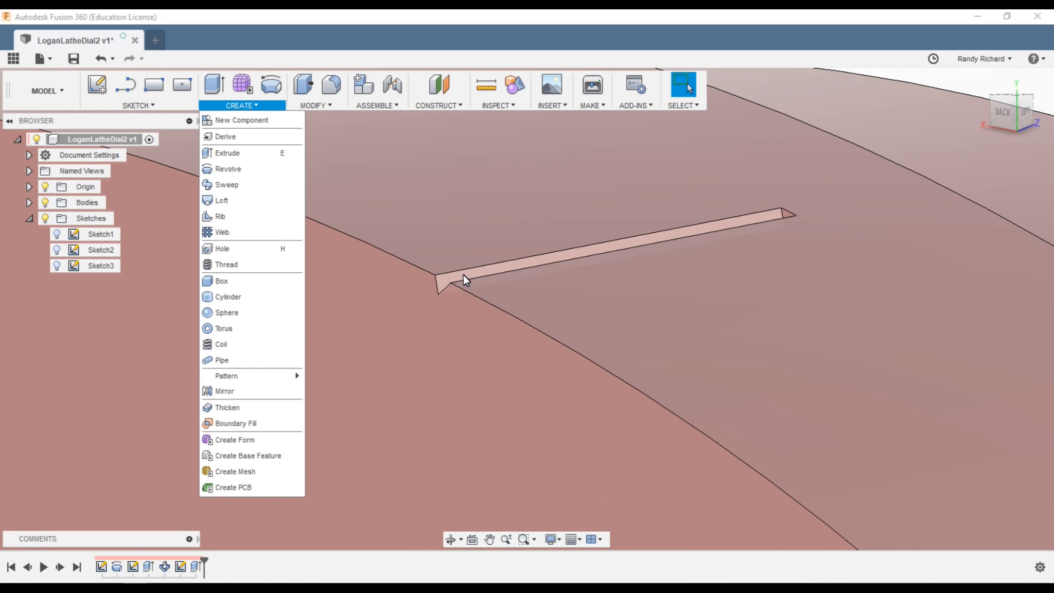
click(521, 264)
shift+middle_drag(527, 306, 724, 183)
scroll(670, 191, down, 3)
scroll(470, 164, up, 5)
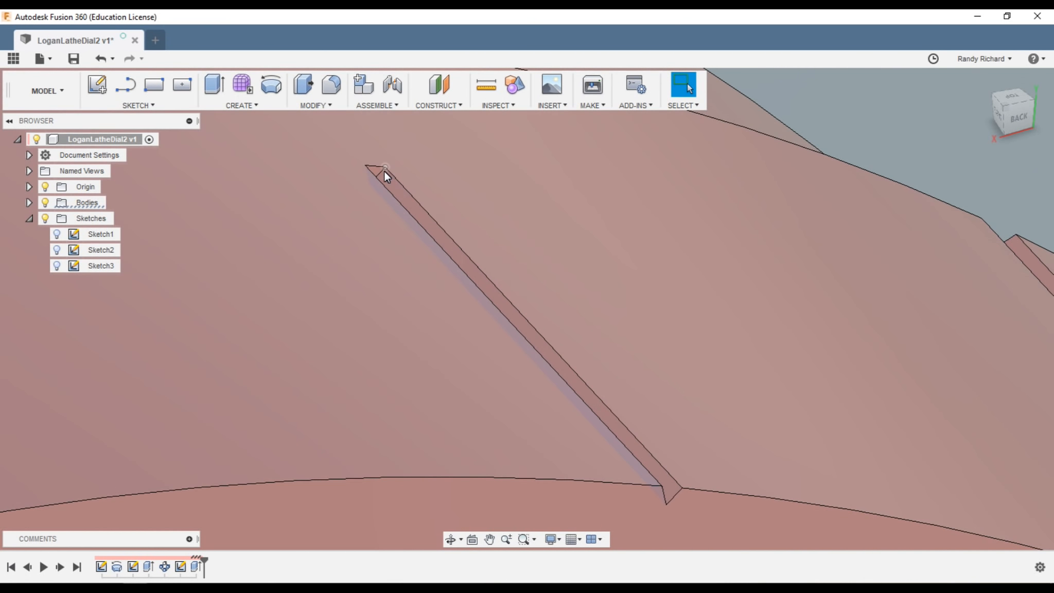
click(376, 171)
drag(1011, 114, 983, 109)
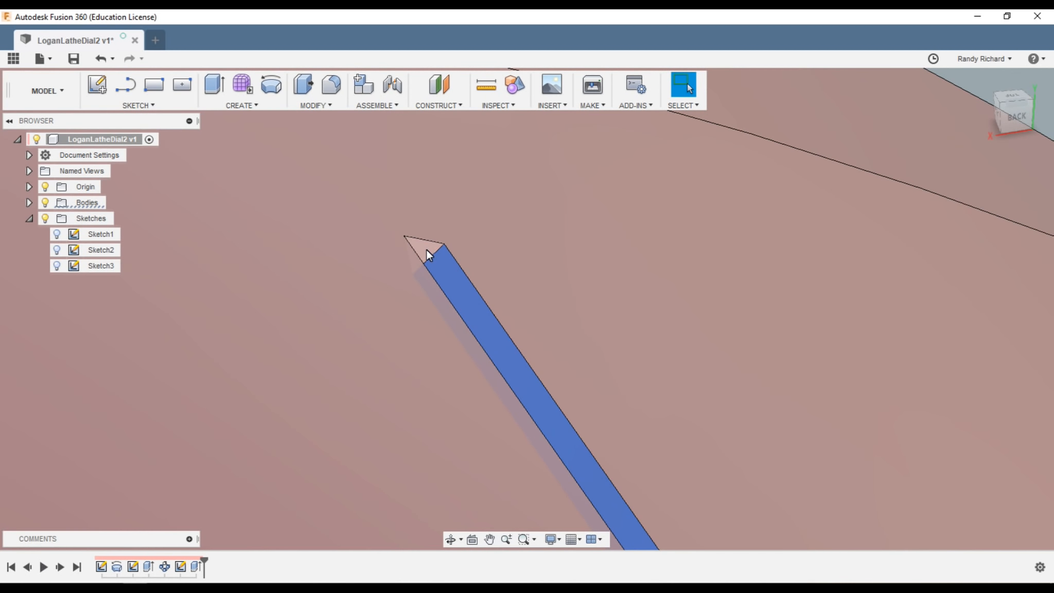
click(423, 248)
scroll(412, 211, down, 3)
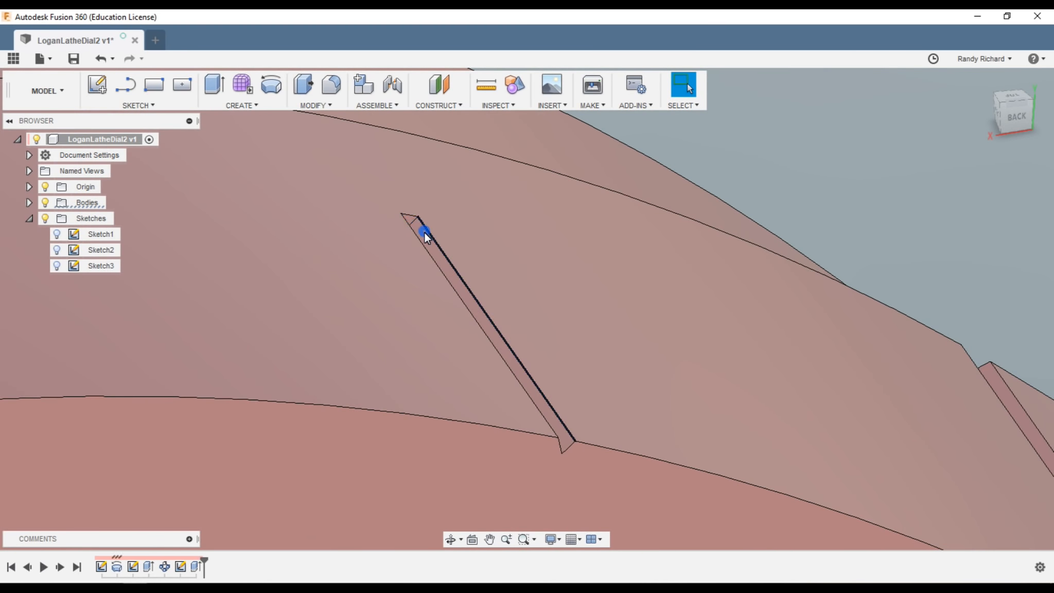
click(427, 246)
key(Escape)
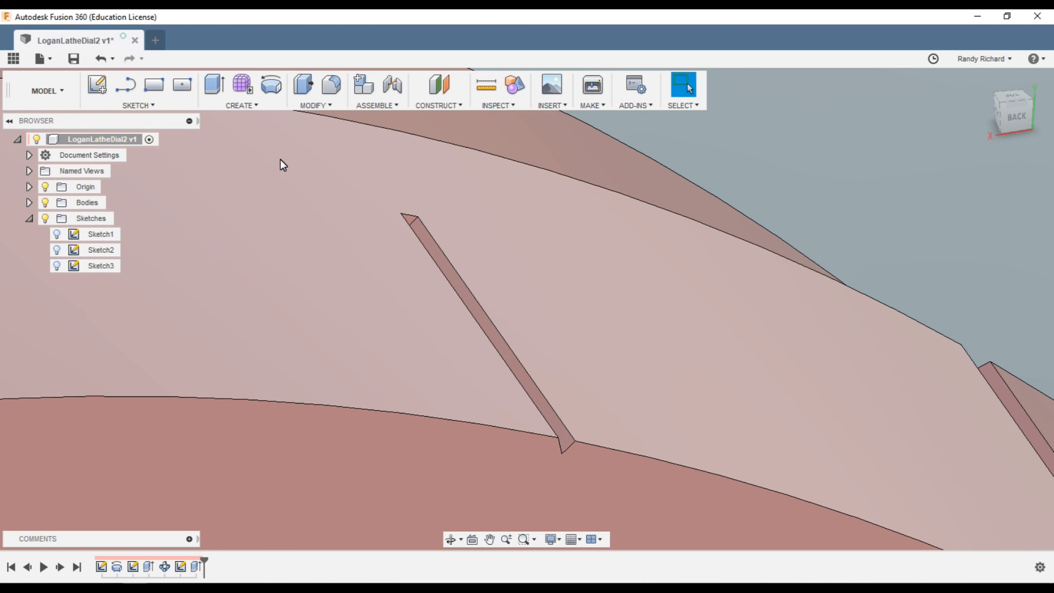
click(303, 84)
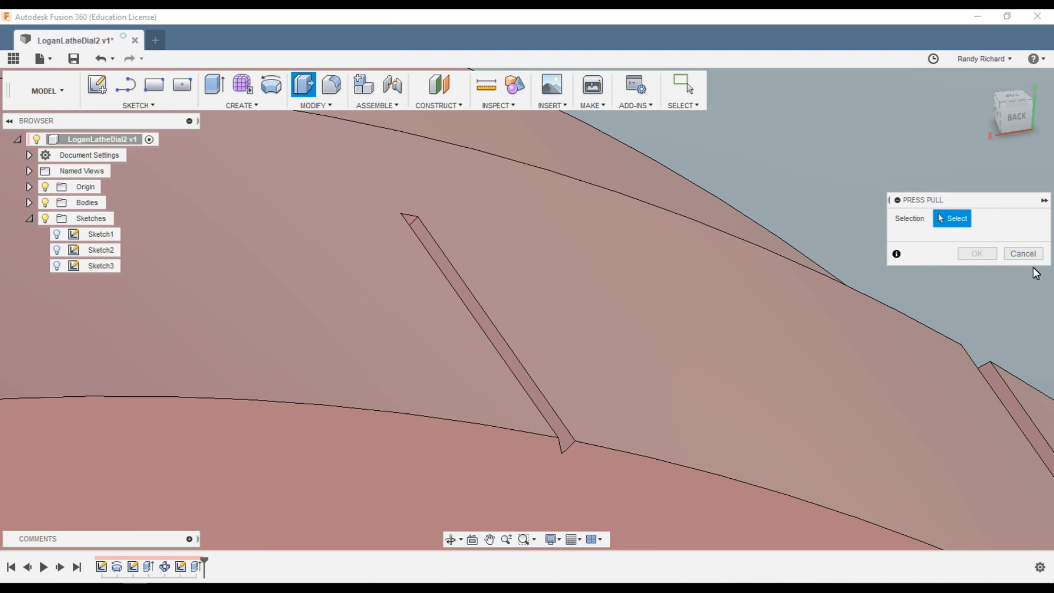
click(1024, 254)
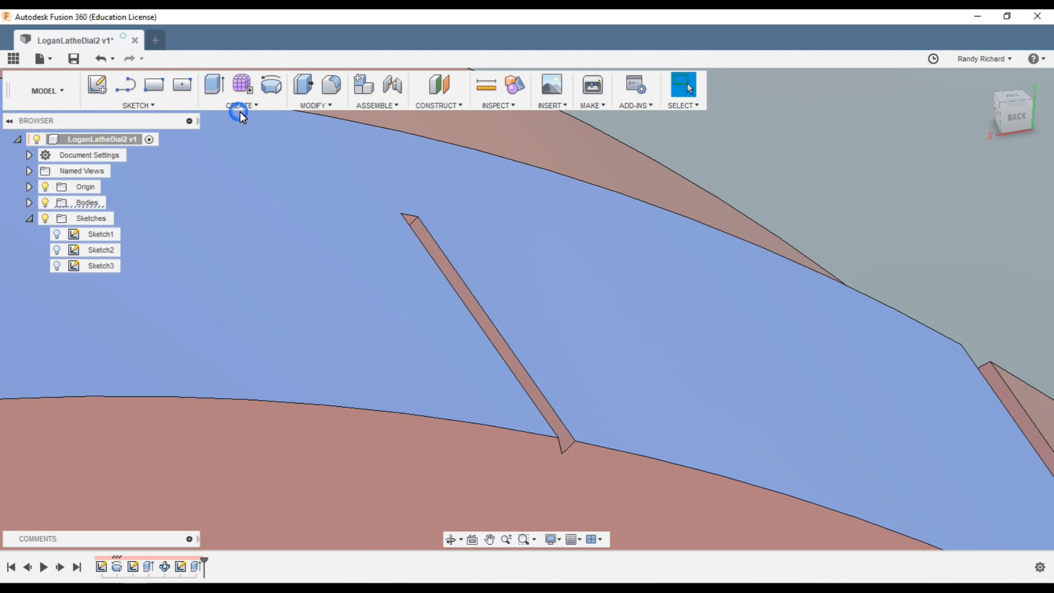
Start a circular pattern of faces with only the short groove's three faces as objects, leaving out the rim face.
click(240, 112)
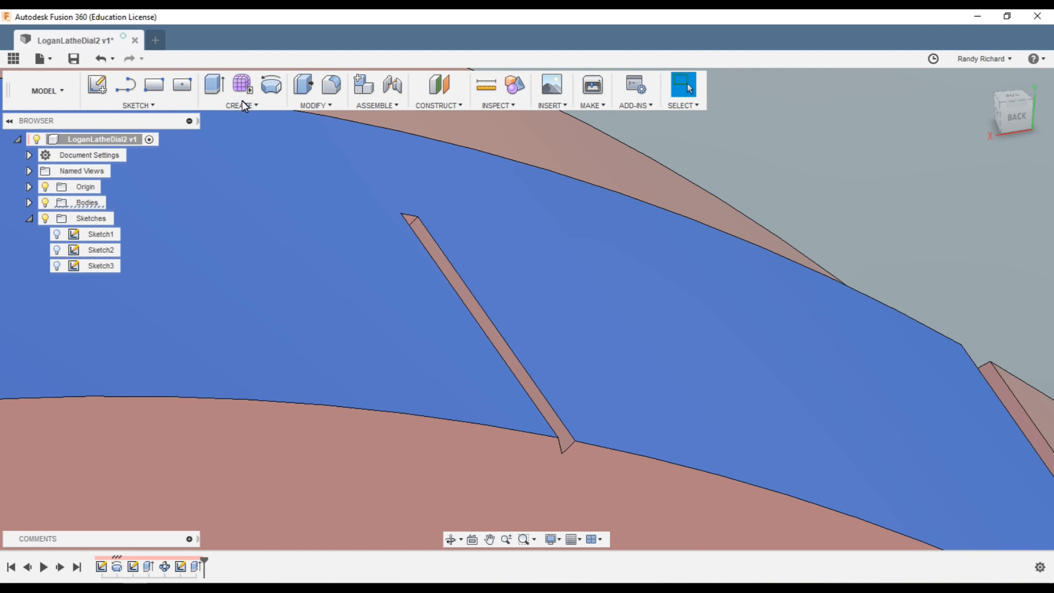
click(241, 105)
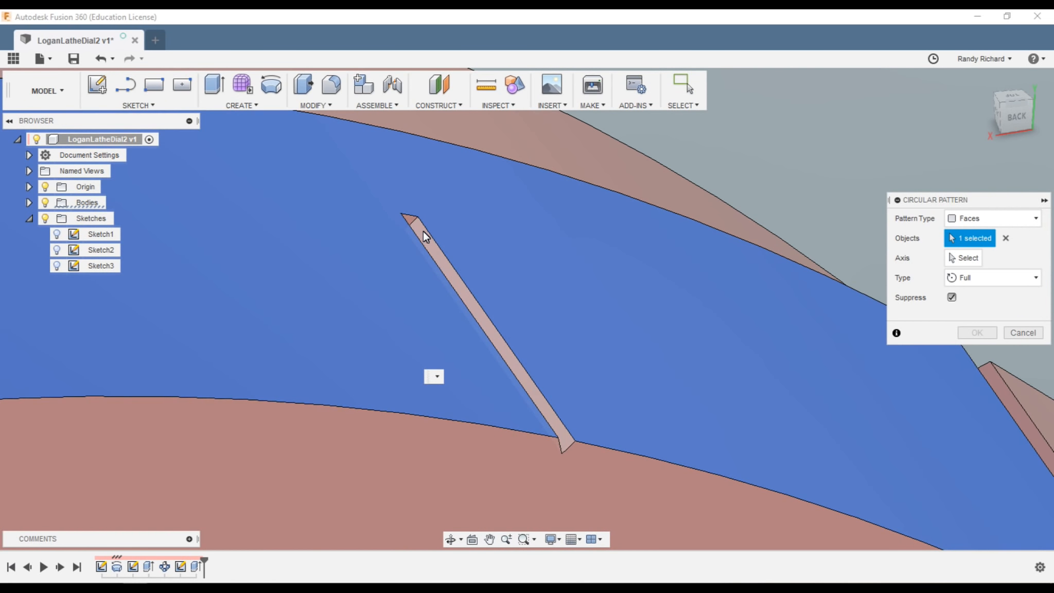
click(423, 234)
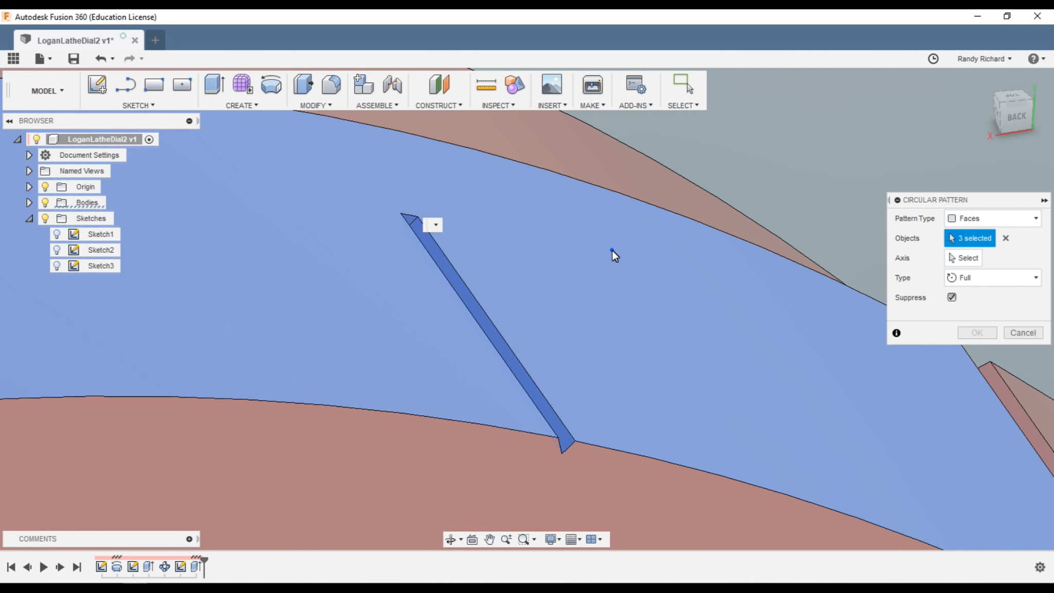
click(612, 250)
shift+middle_drag(829, 221, 909, 127)
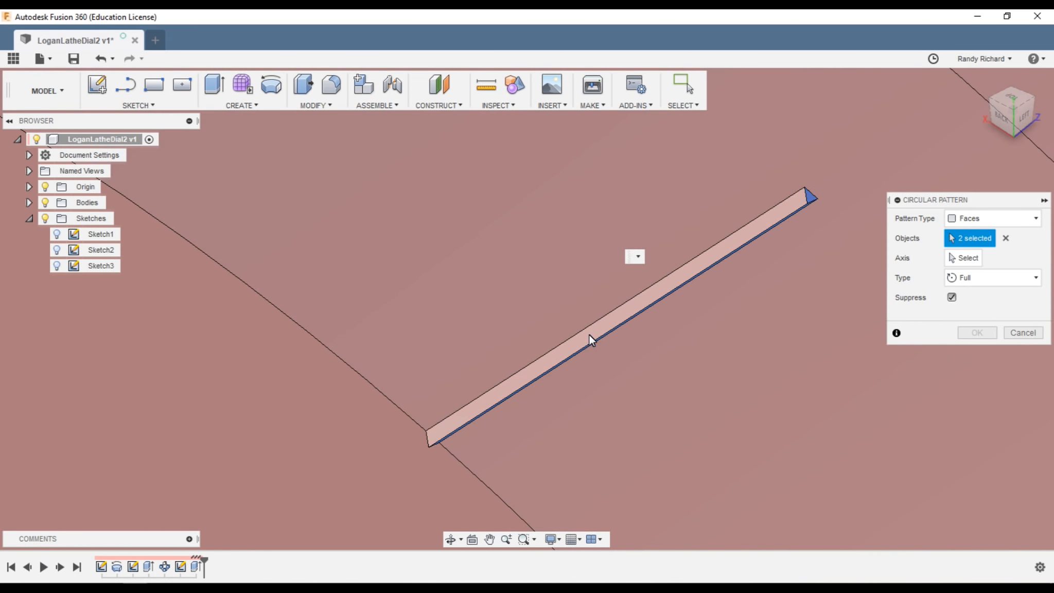
click(590, 336)
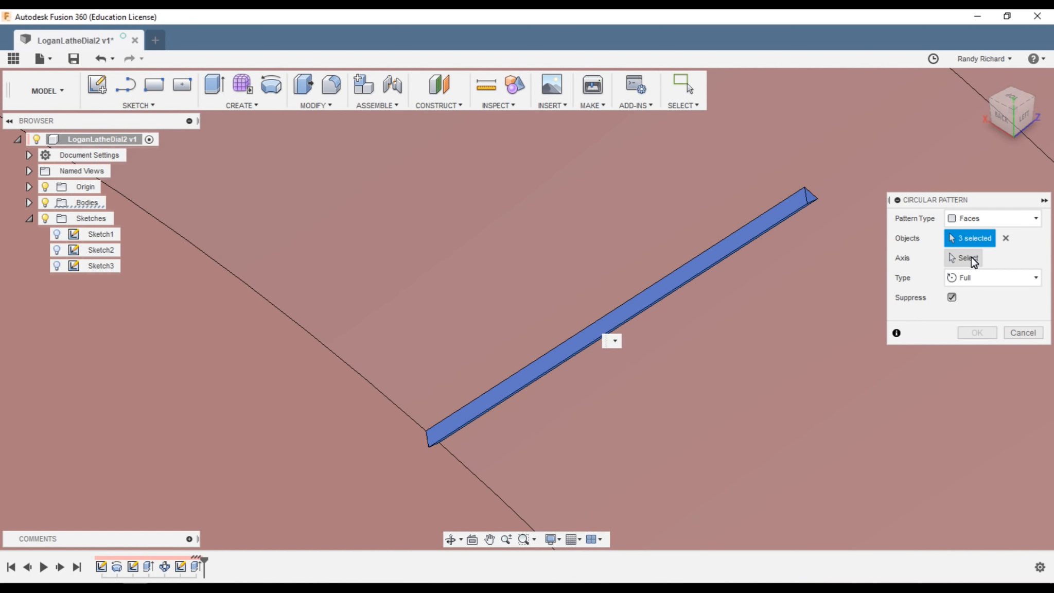
Pattern the short groove's faces around the dial's Z axis over the full circle with a quantity of 10.
click(968, 258)
scroll(667, 282, down, 10)
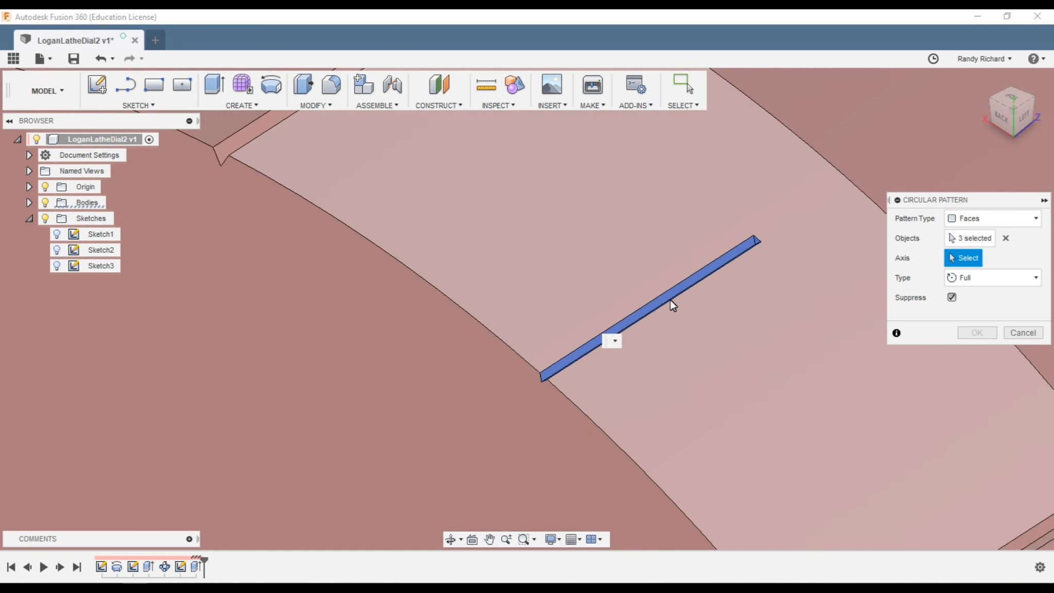
click(998, 88)
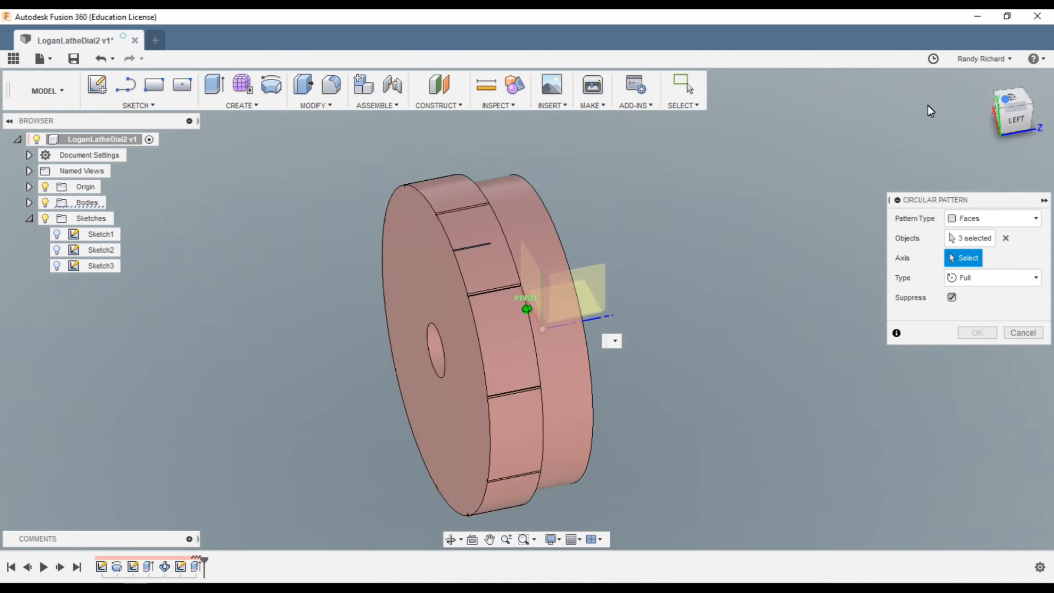
click(679, 341)
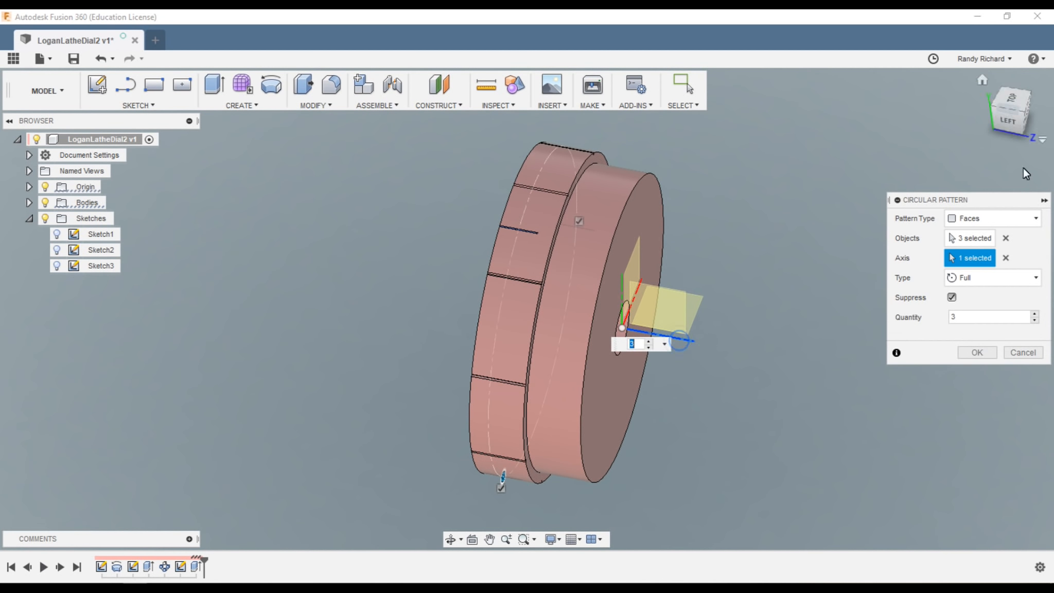
click(1016, 126)
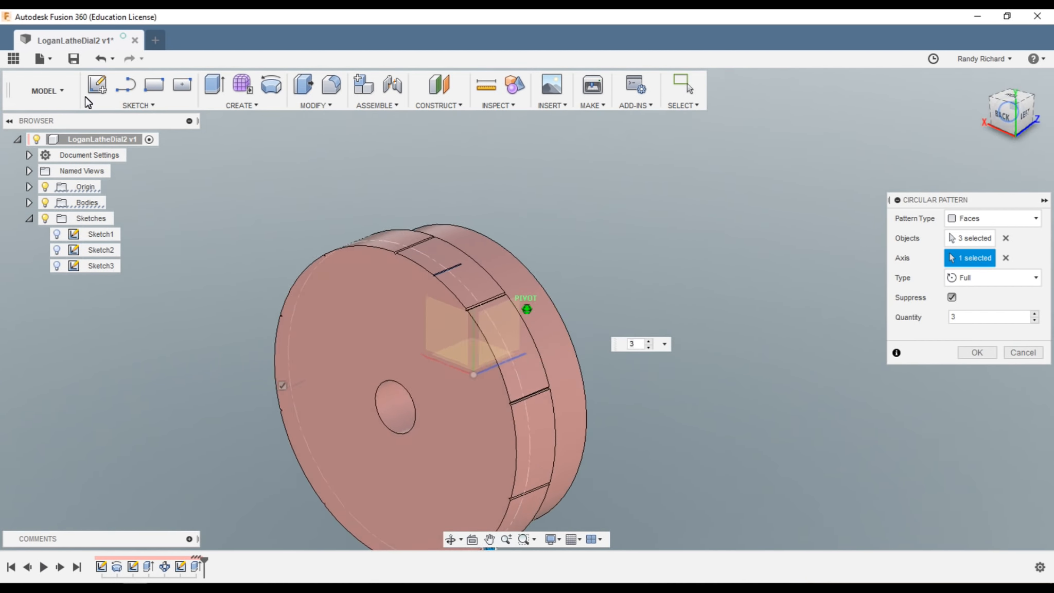
double_click(960, 318)
text(10)
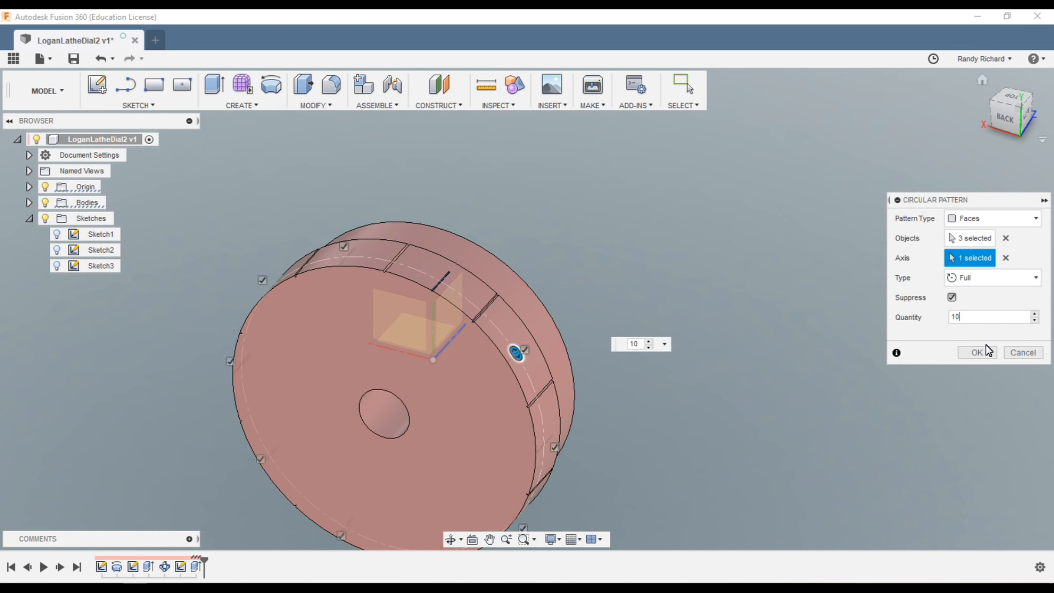
click(988, 351)
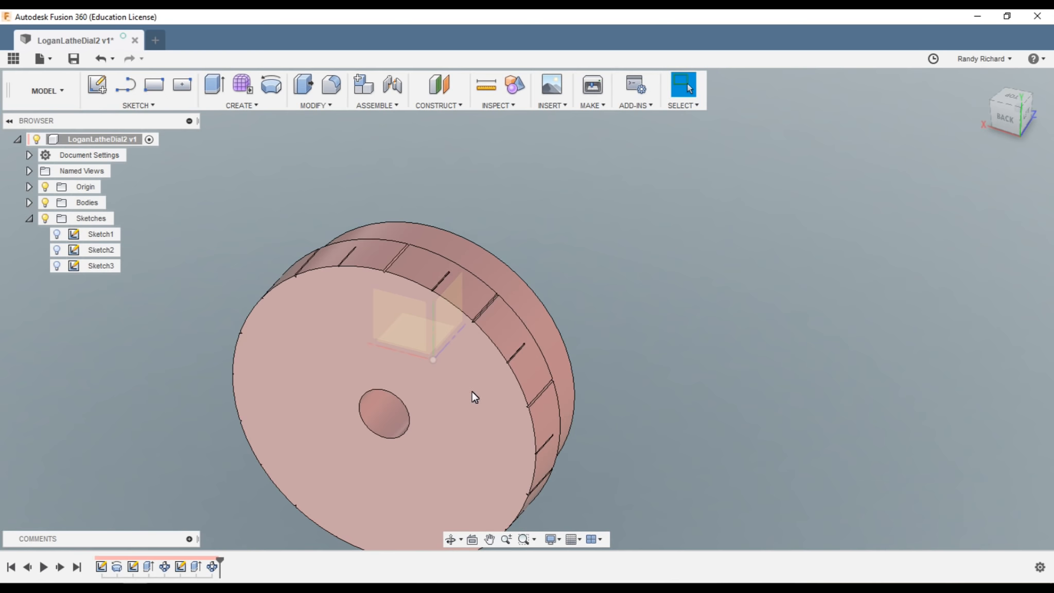
Create a new sketch on the flat end face of the grooved rim, around the centre hole.
scroll(384, 286, up, 3)
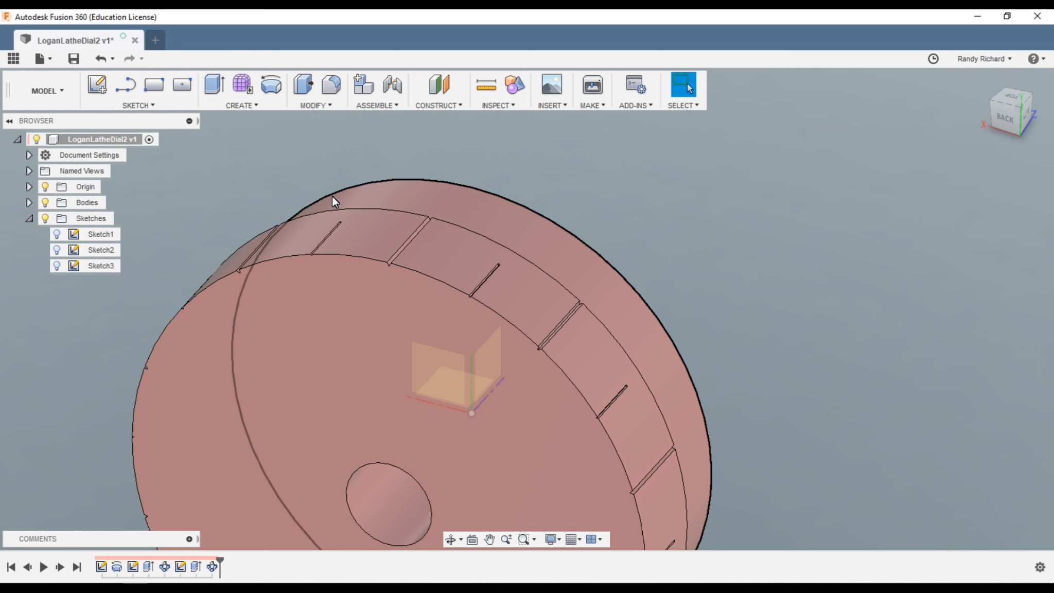
key(s)
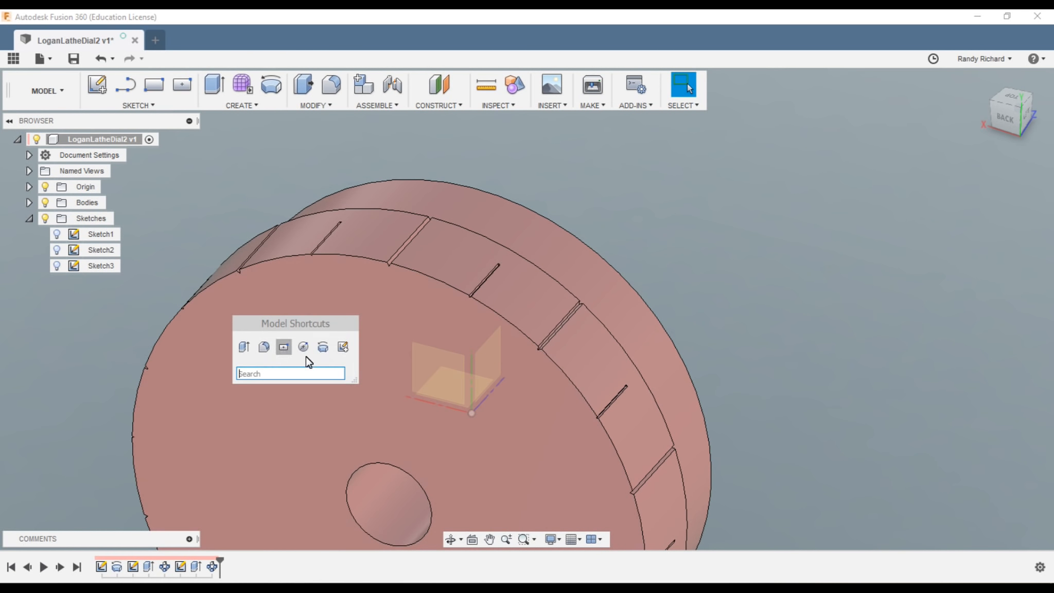
click(343, 349)
click(423, 341)
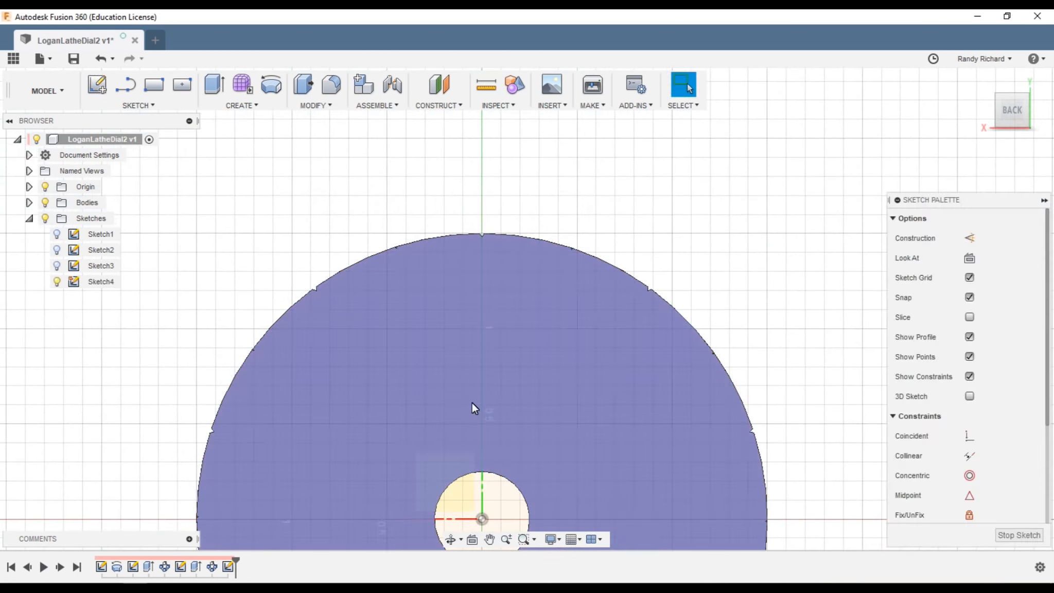
scroll(515, 278, up, 10)
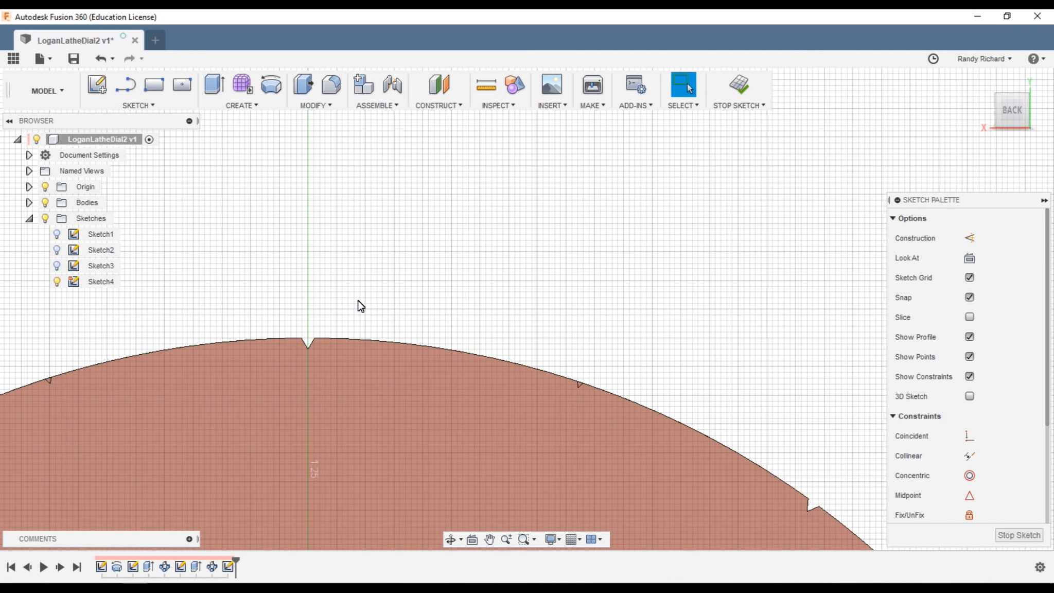
scroll(331, 297, down, 2)
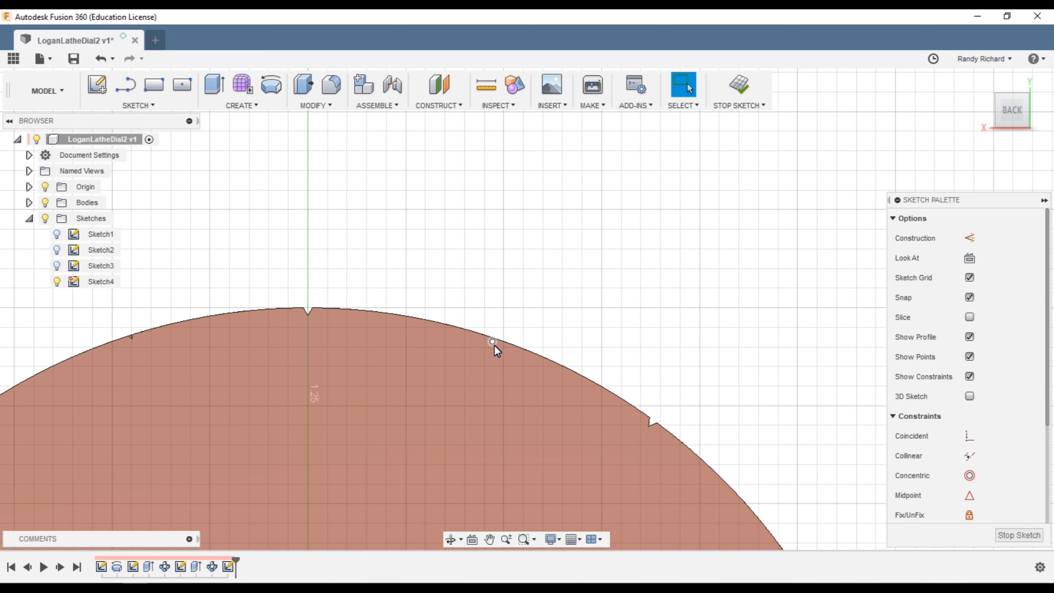
Draw a vertical line about 1.9 in long from the dial's centre past the rim and convert it to construction geometry.
click(493, 342)
scroll(591, 247, down, 4)
scroll(746, 270, up, 2)
key(l)
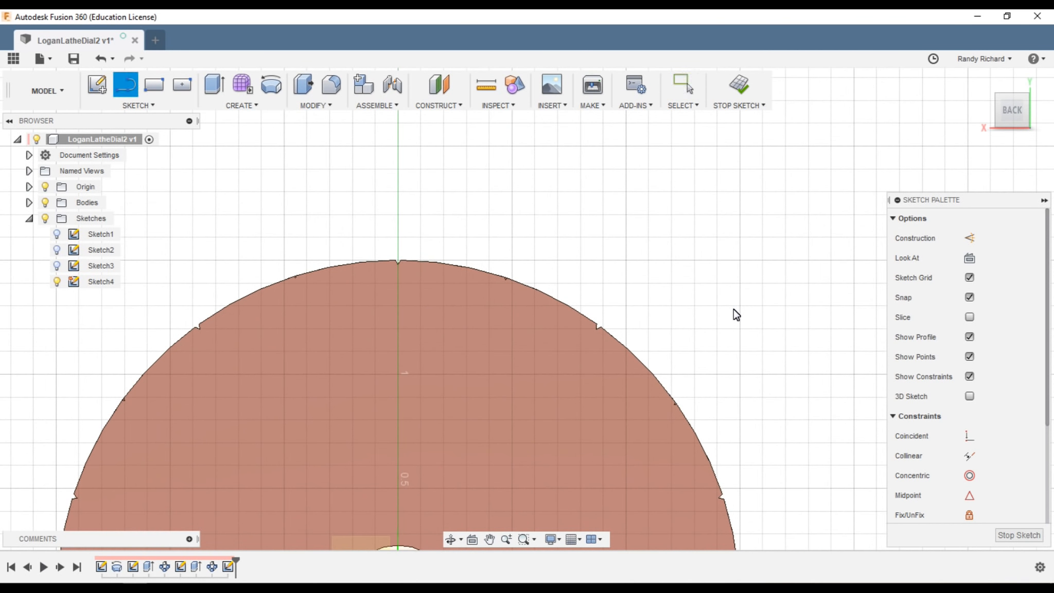
scroll(405, 352, down, 2)
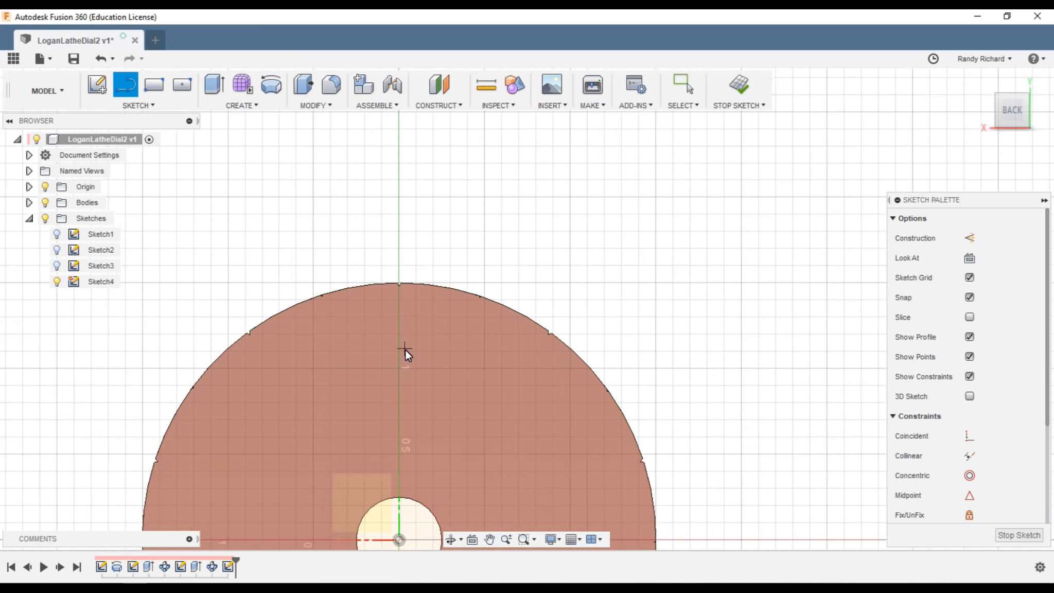
click(399, 541)
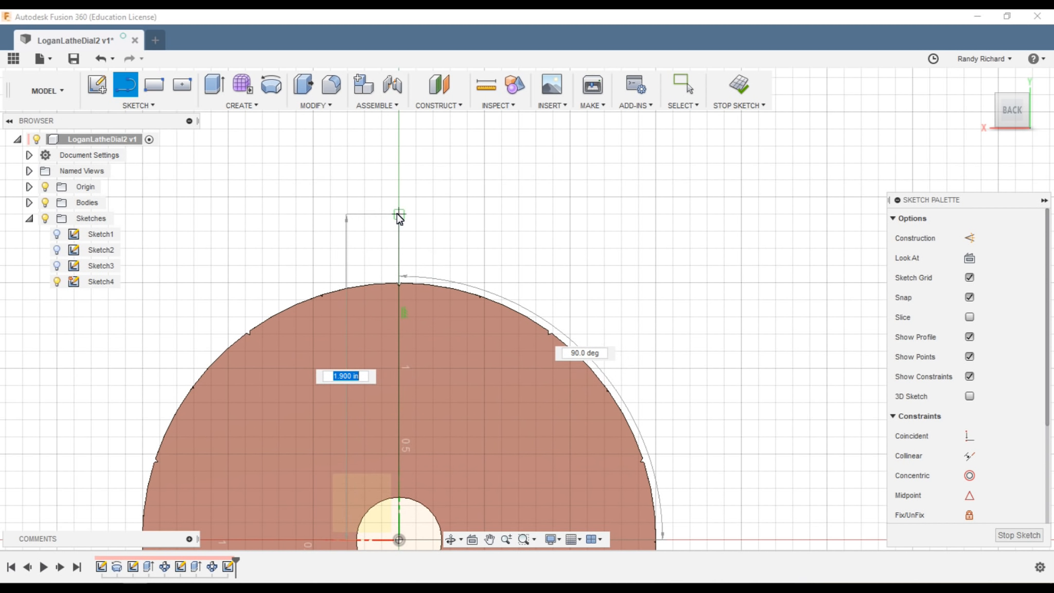
click(399, 214)
key(Escape)
click(400, 244)
key(x)
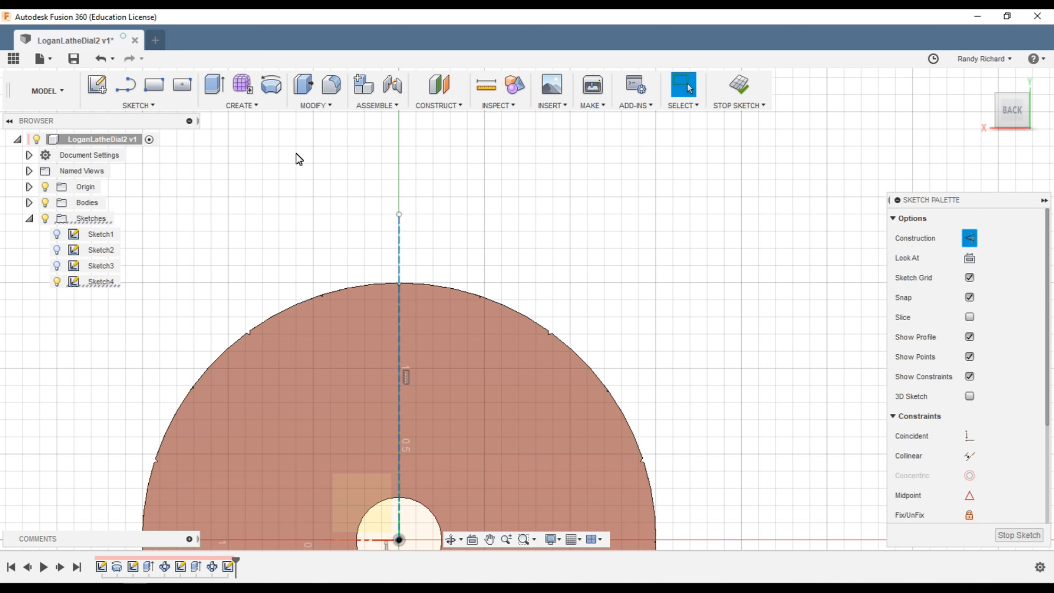
Circular-pattern the vertical construction line around the dial's centre over the full circle, giving ten divisions between neighbouring main grooves.
click(149, 105)
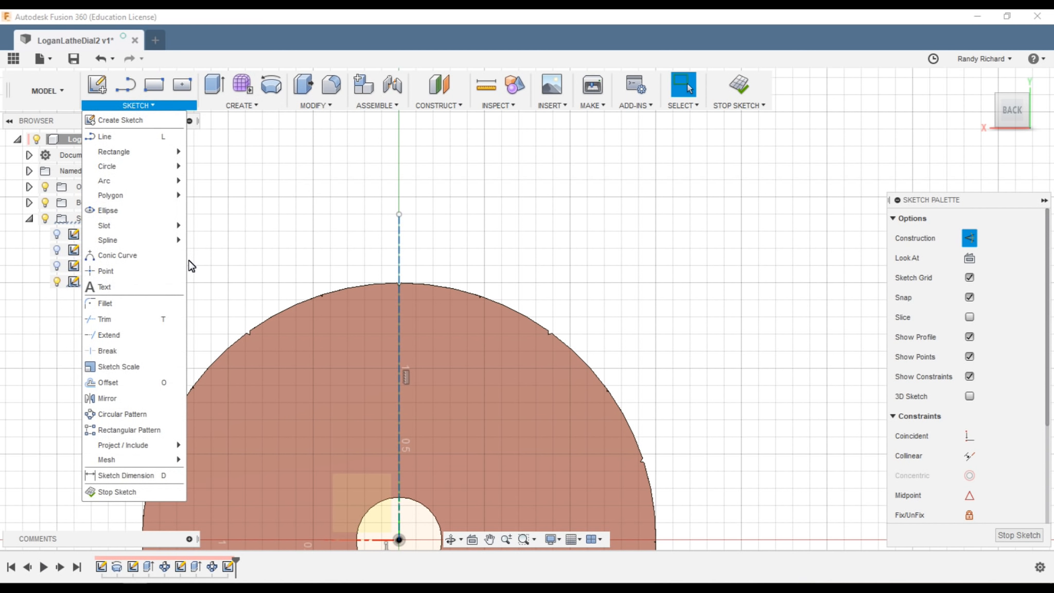
click(124, 414)
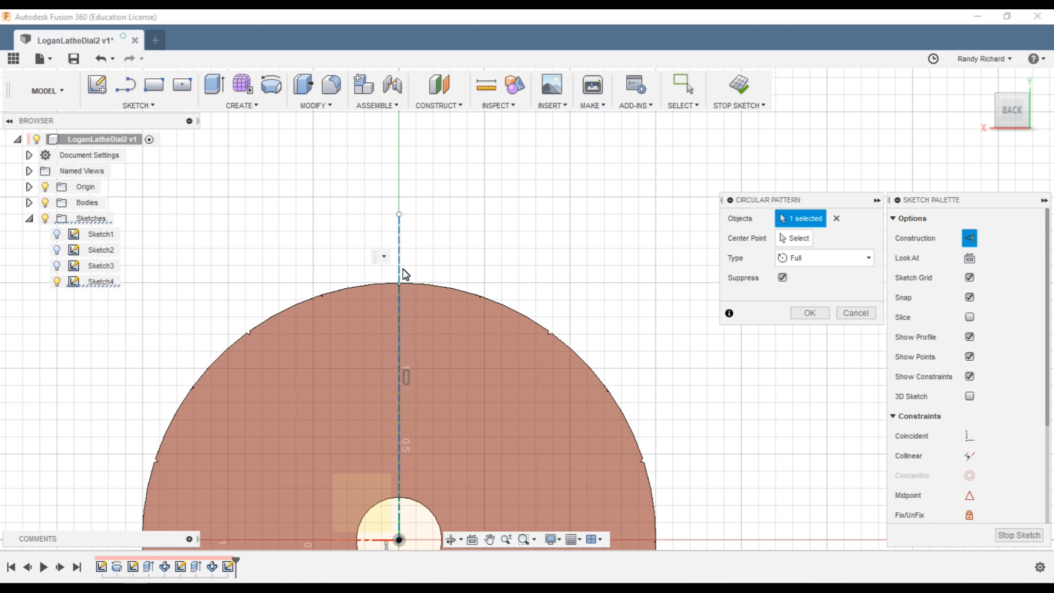
click(399, 241)
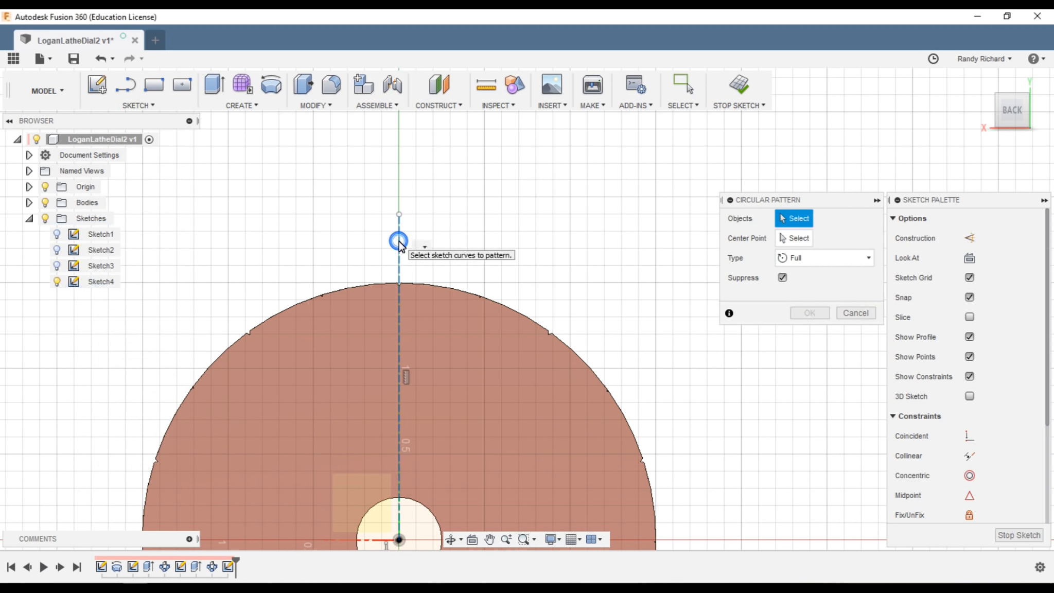
click(399, 241)
click(796, 238)
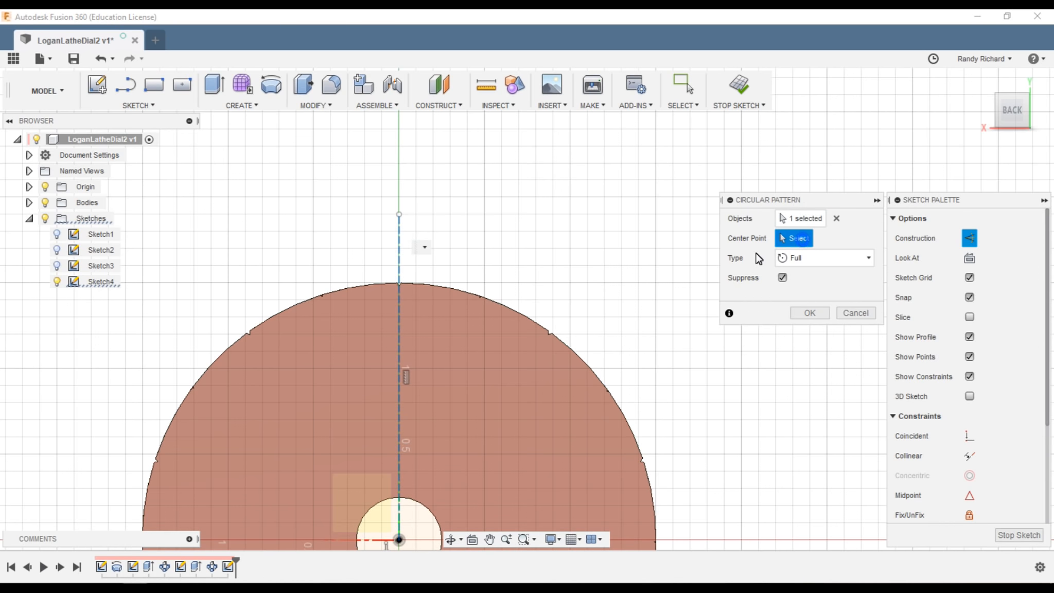
scroll(547, 252, down, 3)
click(444, 448)
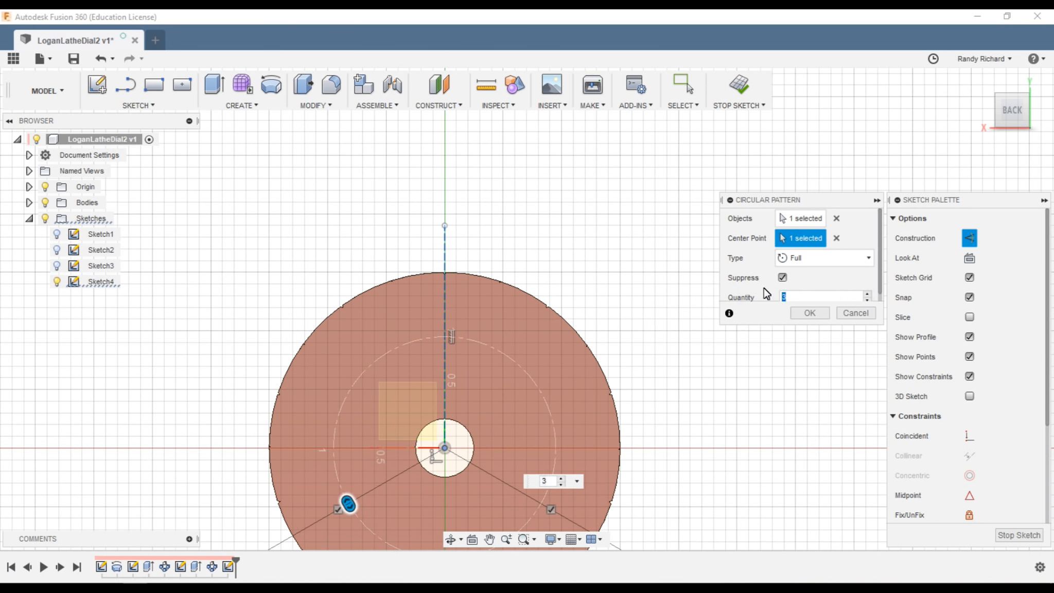
click(813, 313)
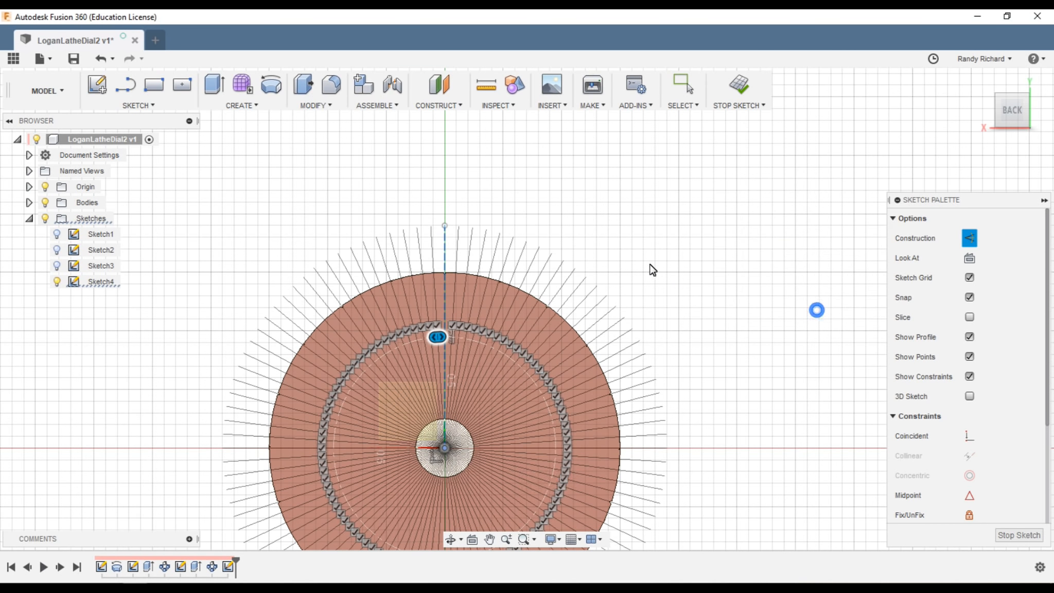
Examine how the patterned radial construction lines line up with the main grooves and the short intermediate mark on the rim.
scroll(557, 276, up, 2)
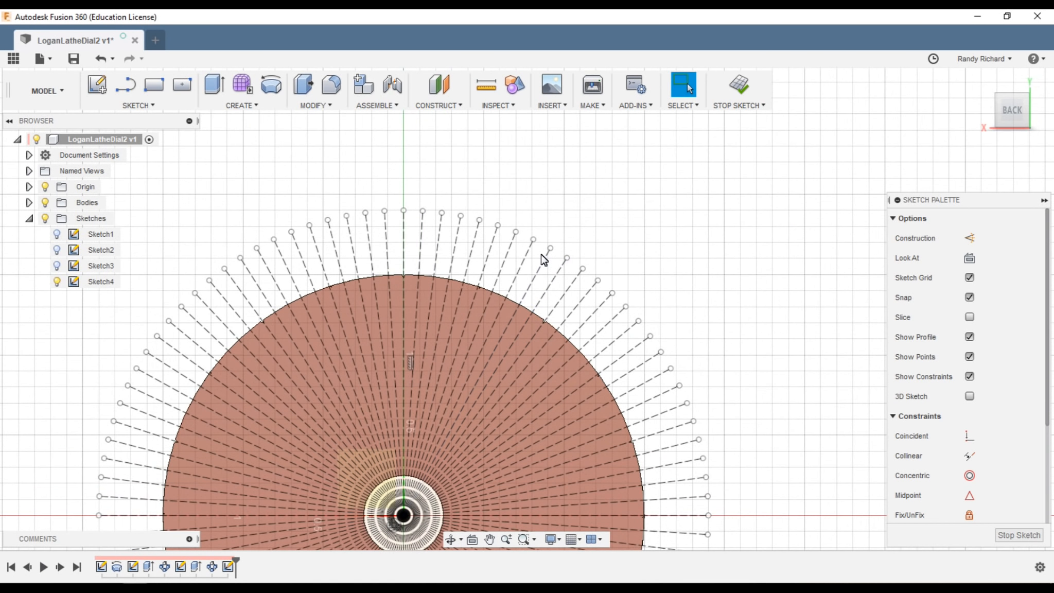
scroll(459, 252, up, 2)
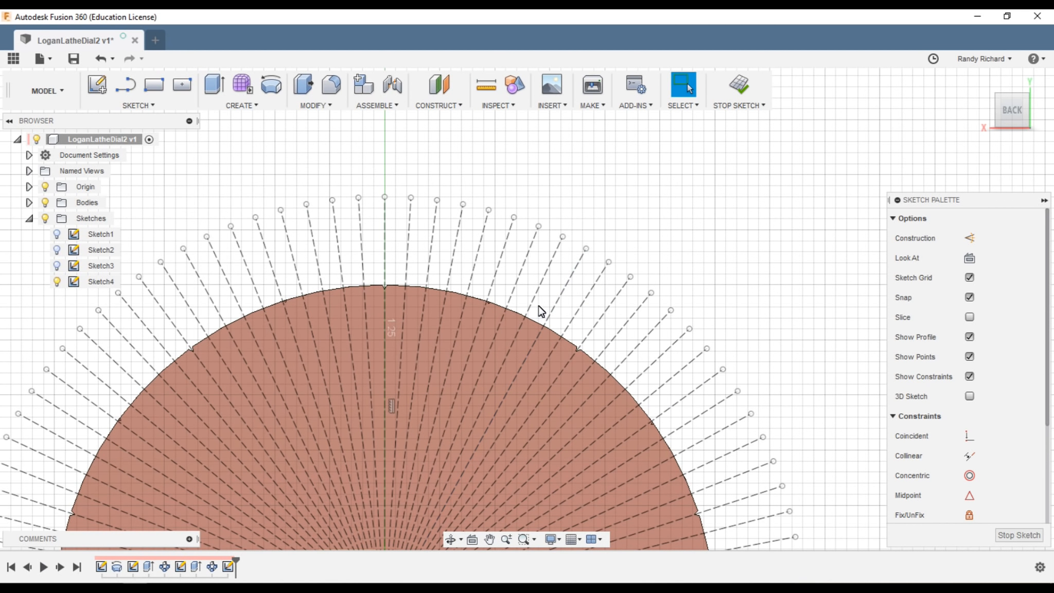
scroll(557, 279, up, 2)
scroll(558, 283, up, 2)
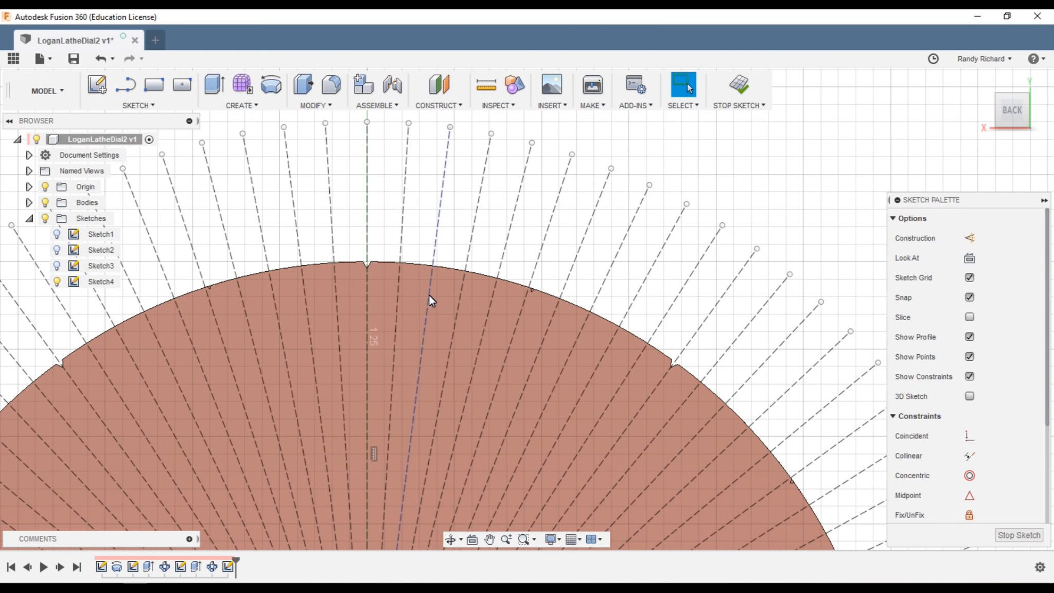
scroll(553, 301, up, 1)
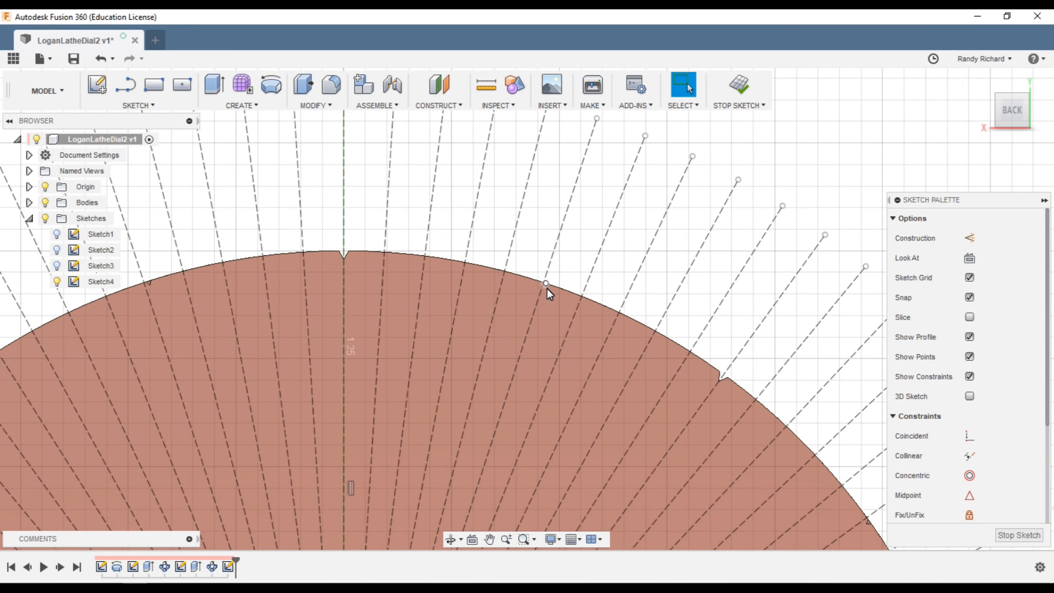
scroll(548, 290, up, 2)
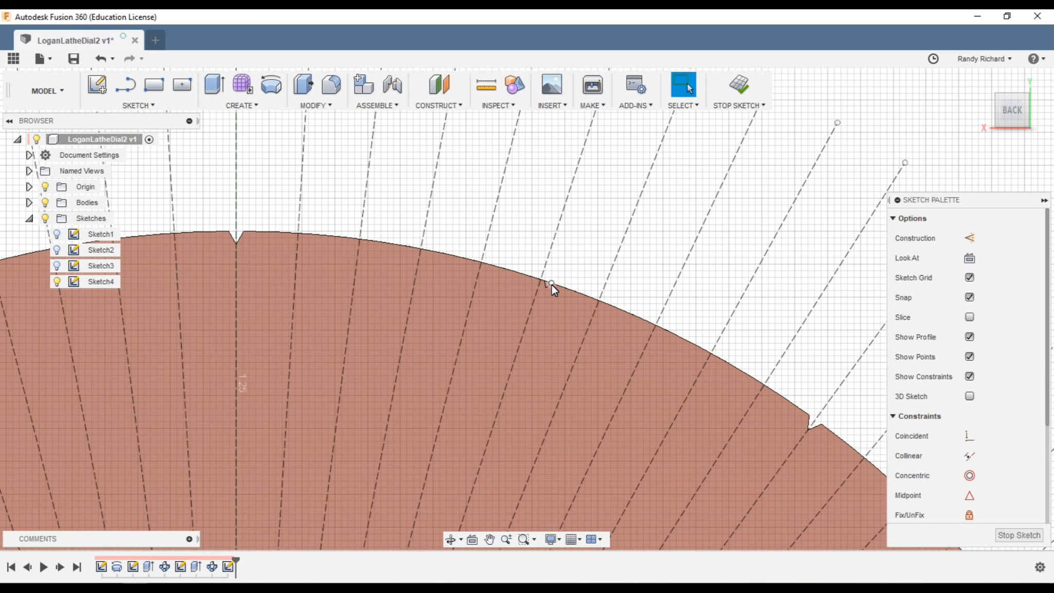
scroll(550, 289, down, 5)
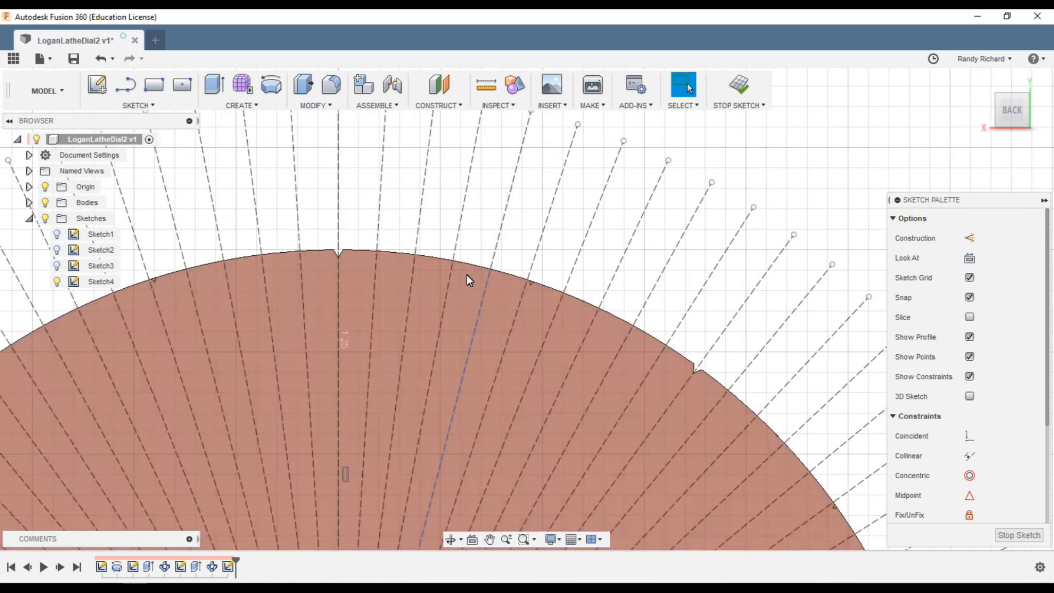
scroll(463, 288, up, 3)
Finish the radial-line sketch and reopen the short intermediate groove's sketch, Sketch3, for editing.
click(738, 85)
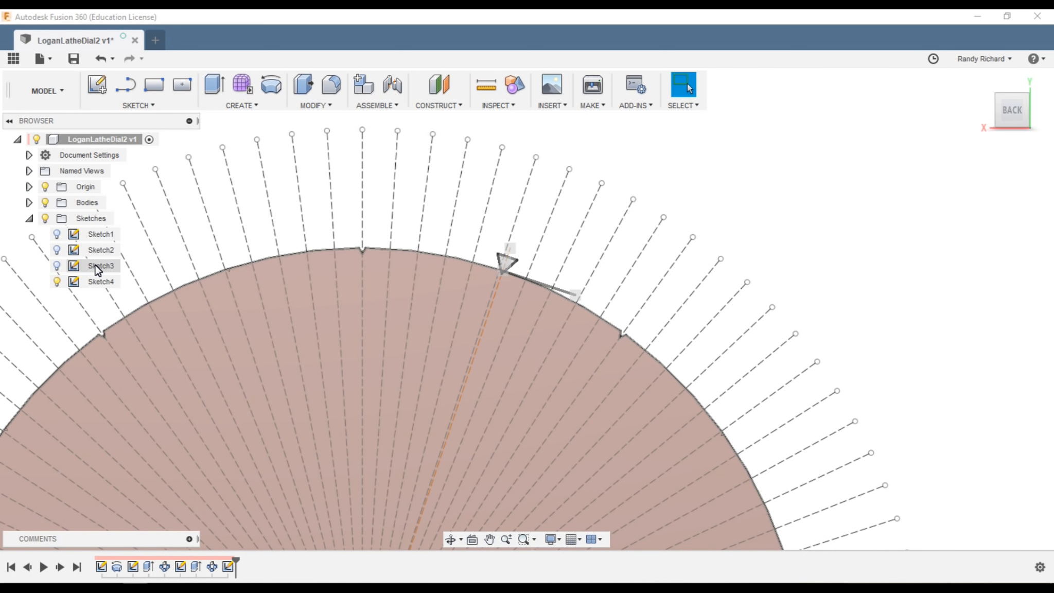
click(97, 268)
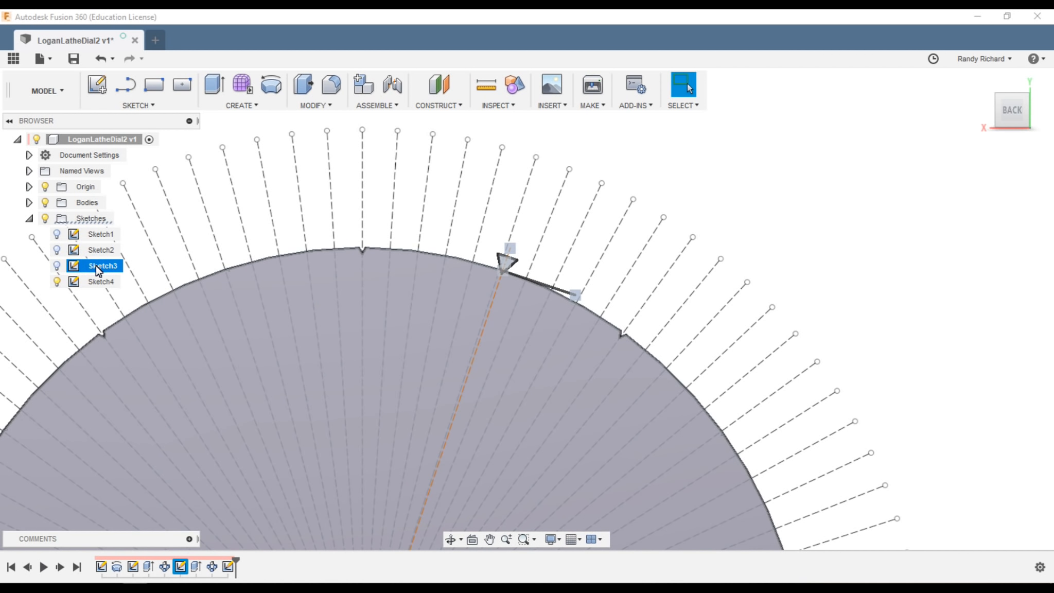
right_click(97, 272)
click(120, 308)
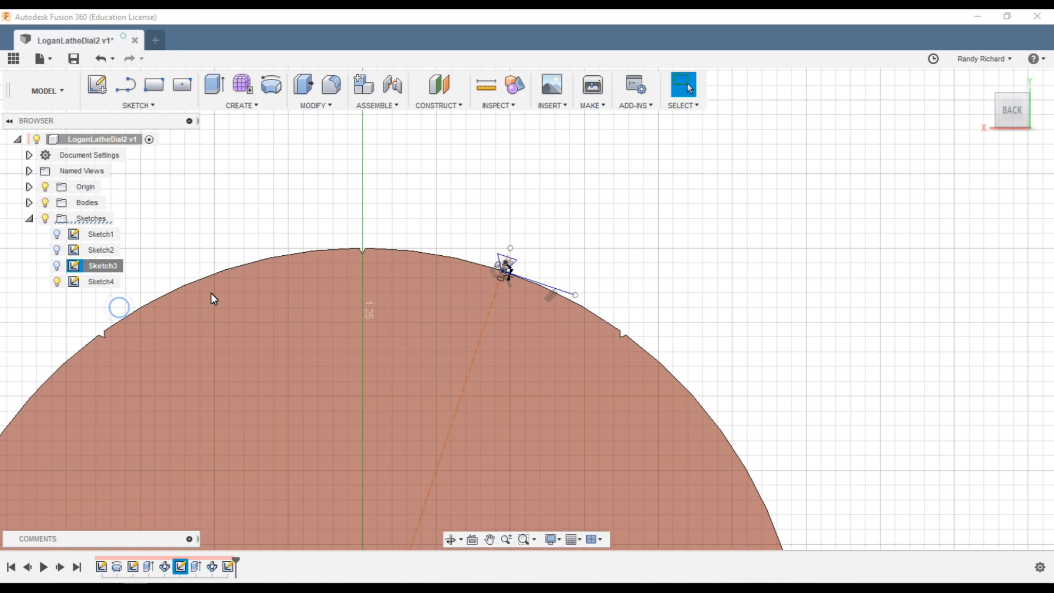
Apply a Midpoint constraint between the short groove's radial construction line and the rim arc joining the two adjacent main grooves.
scroll(496, 288, up, 5)
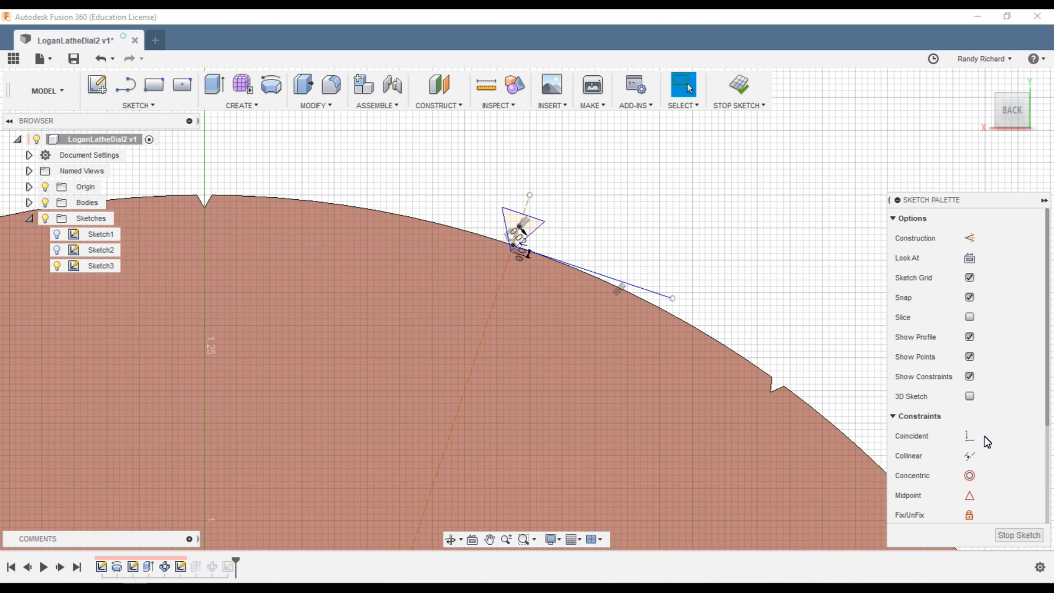
scroll(998, 452, down, 3)
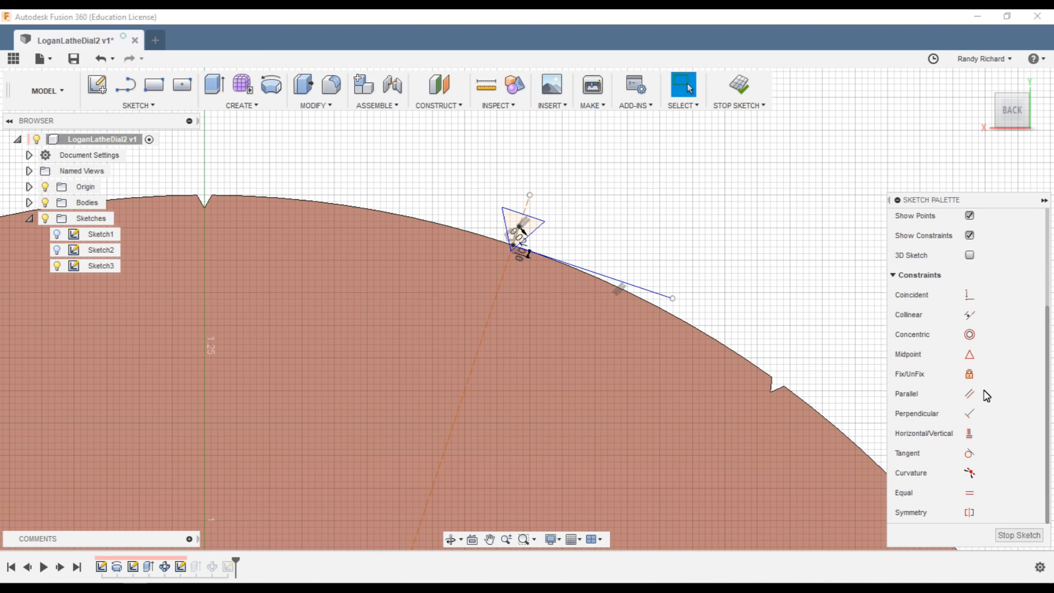
click(970, 354)
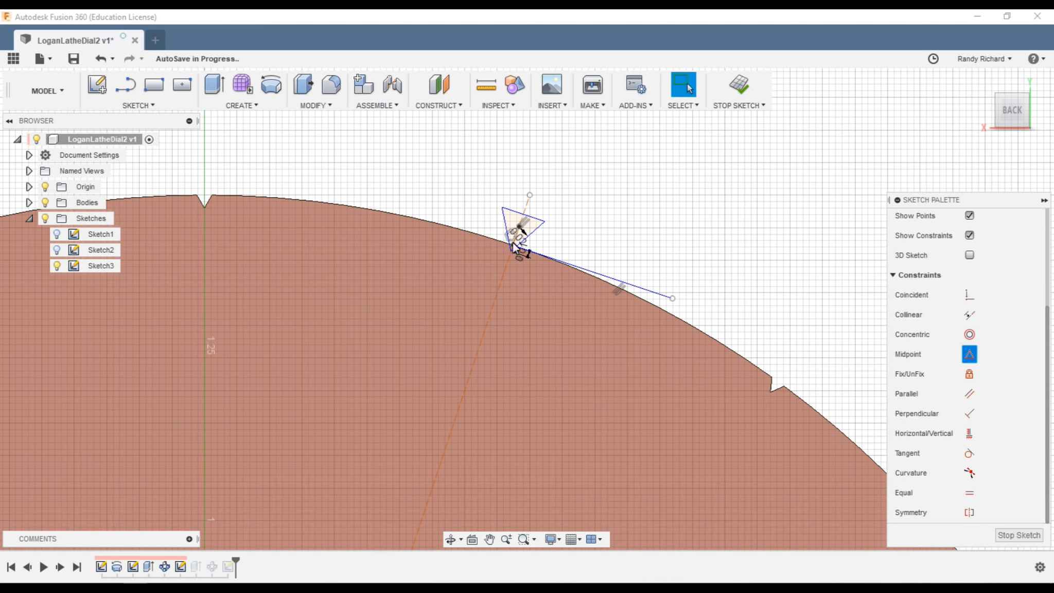
scroll(505, 265, up, 3)
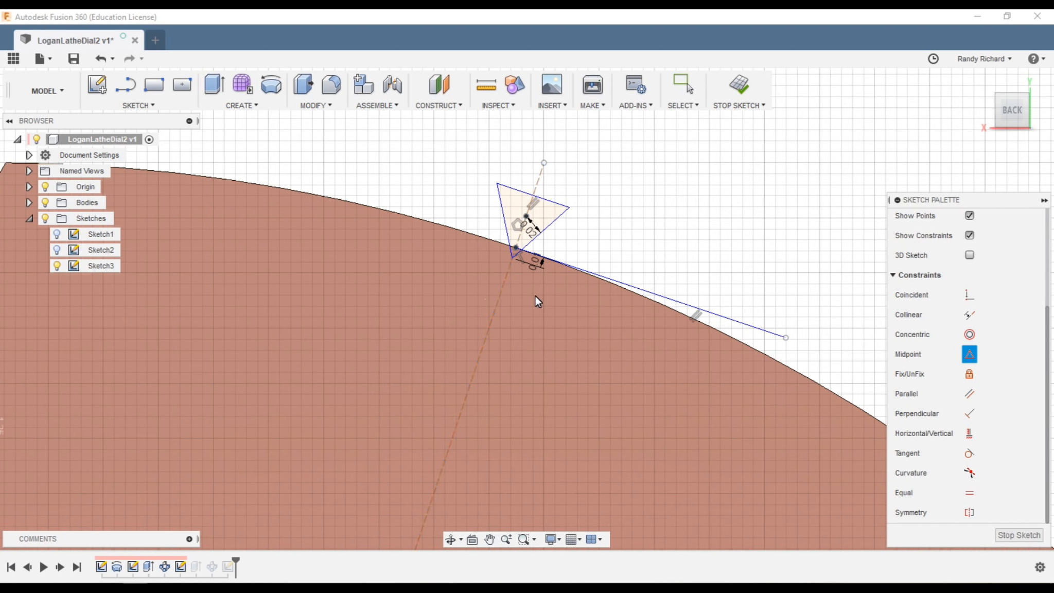
click(502, 290)
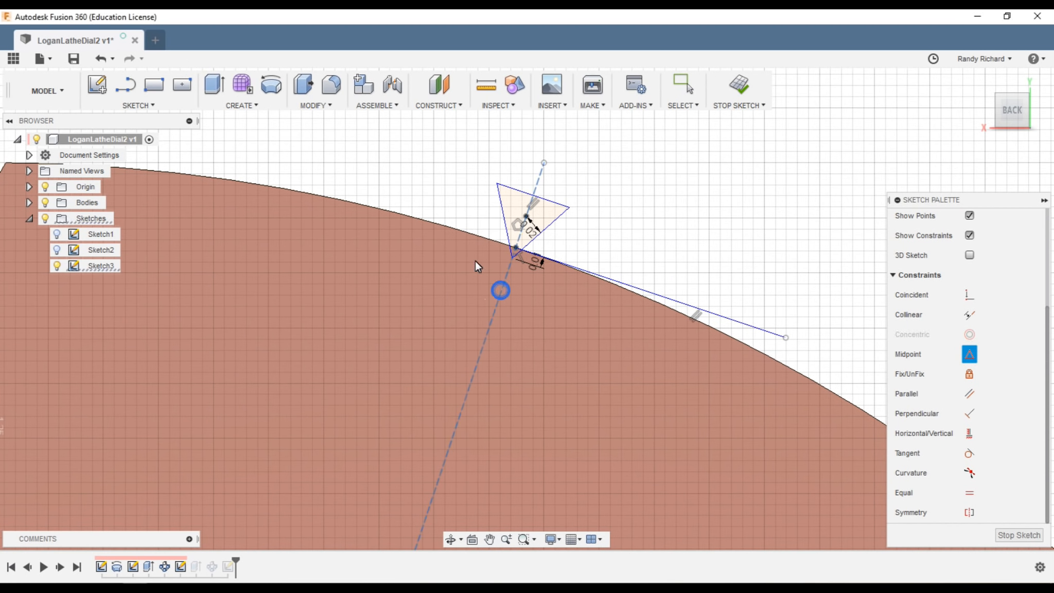
scroll(458, 232, down, 3)
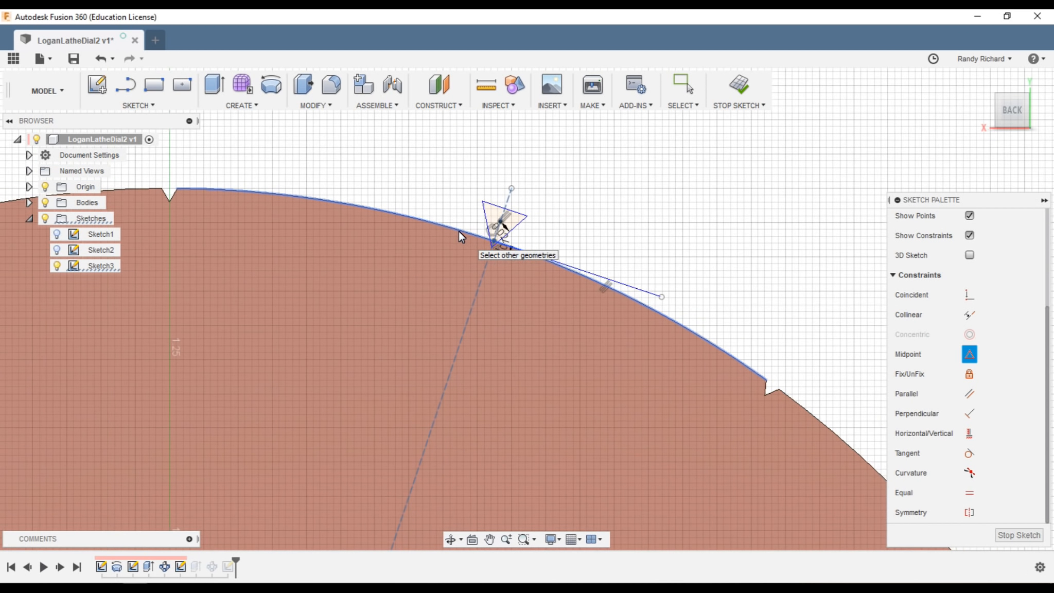
click(433, 226)
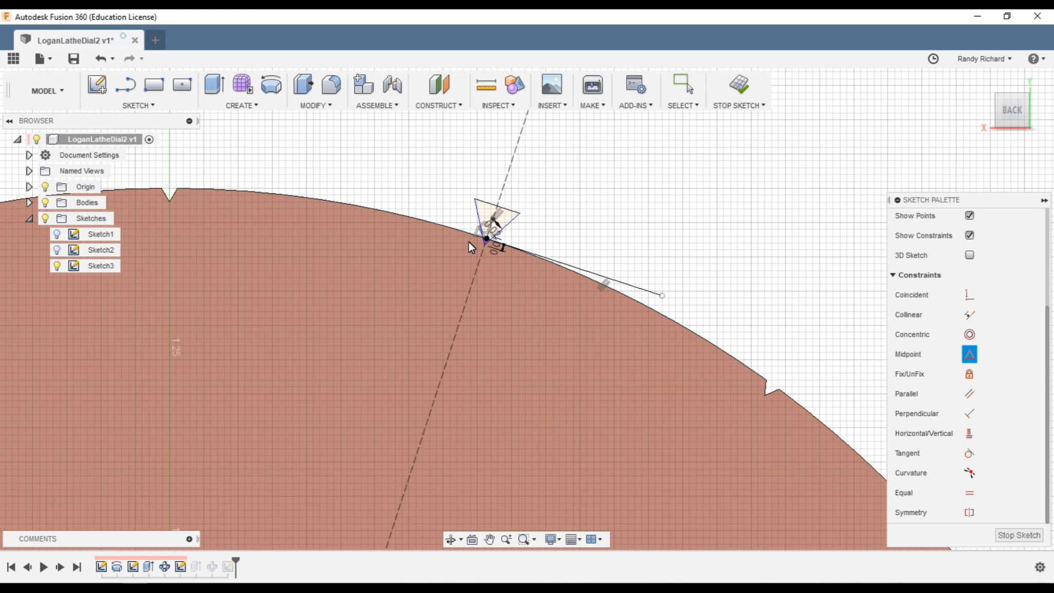
Check the repositioned short groove against the radial construction lines along the rim between the two main grooves.
scroll(479, 227, up, 2)
scroll(479, 227, up, 2)
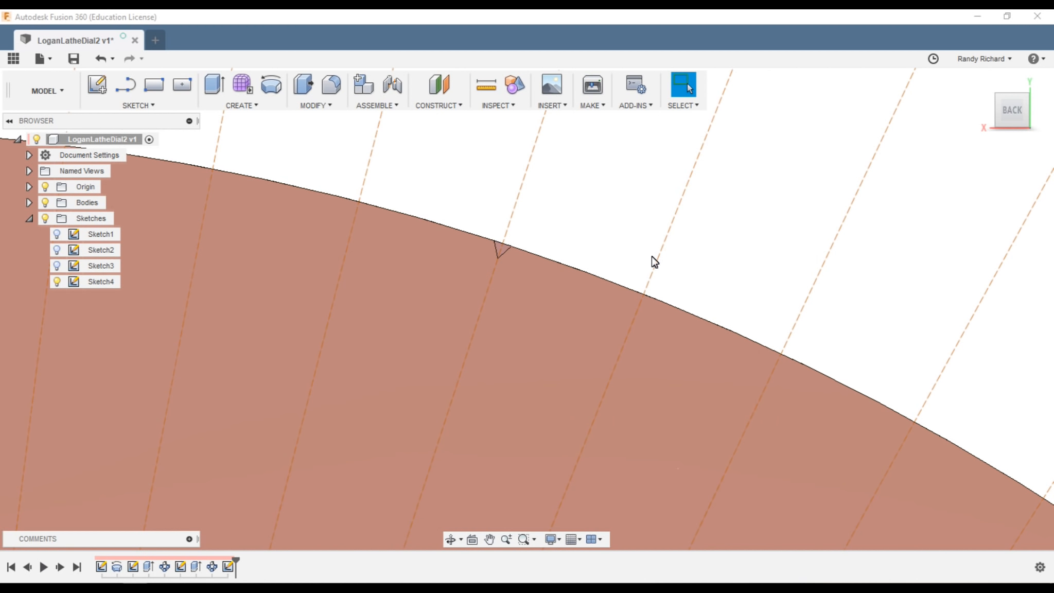
scroll(558, 265, down, 3)
scroll(595, 259, up, 3)
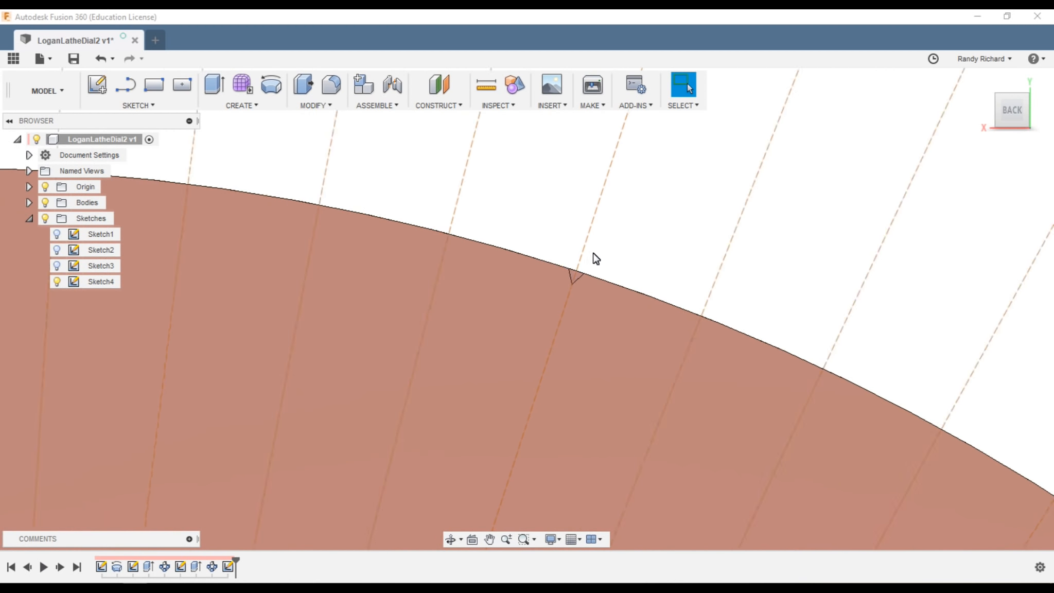
scroll(639, 275, down, 3)
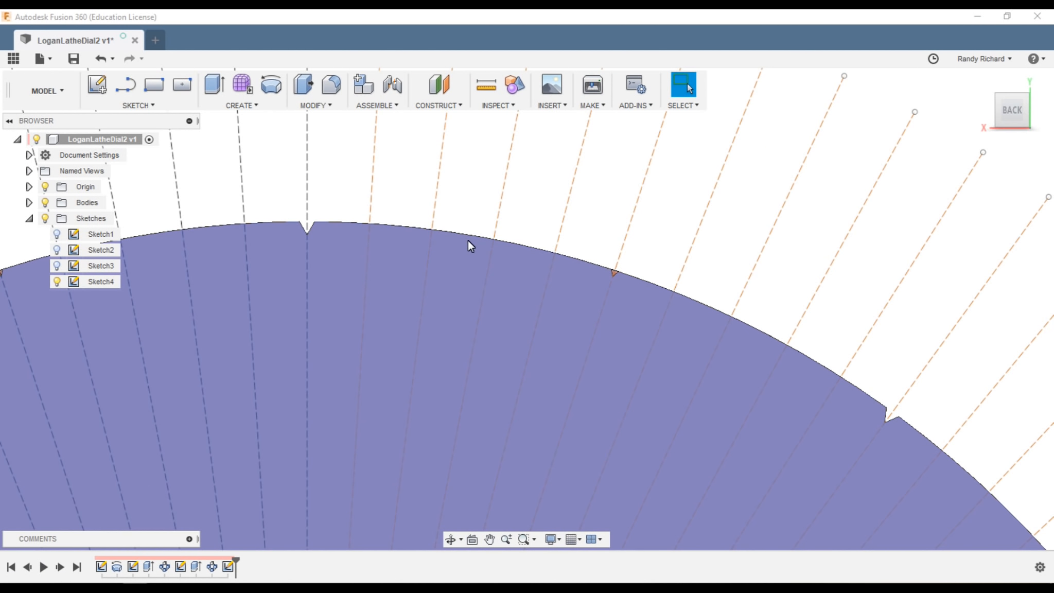
scroll(596, 260, up, 2)
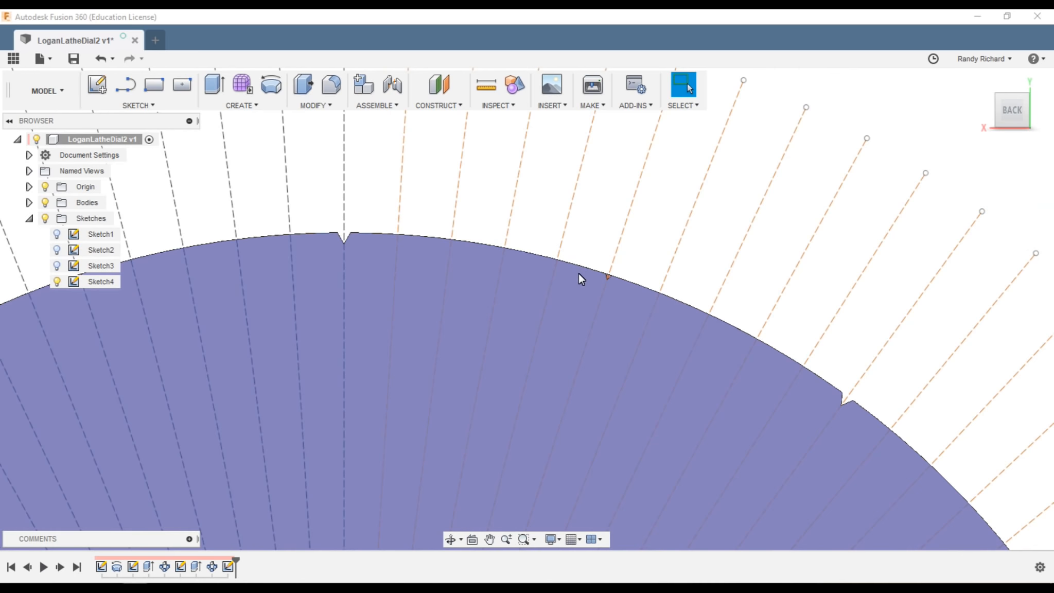
scroll(578, 274, down, 2)
scroll(585, 223, up, 1)
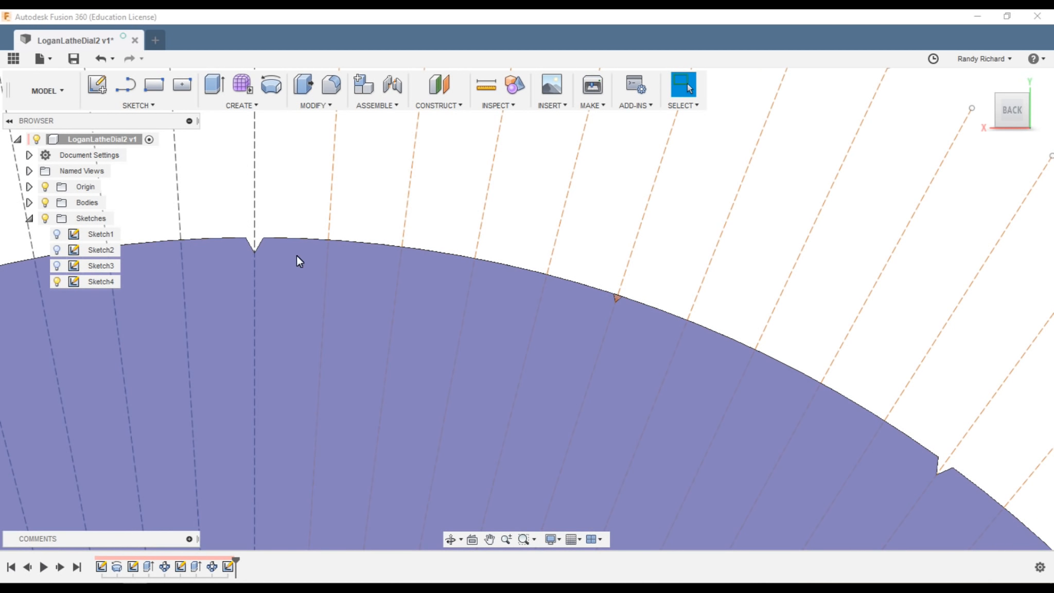
scroll(544, 247, down, 2)
Reopen Sketch4, draw a line from the rim end of the first radial line beside the main groove, and make it perpendicular to that radial line.
right_click(103, 281)
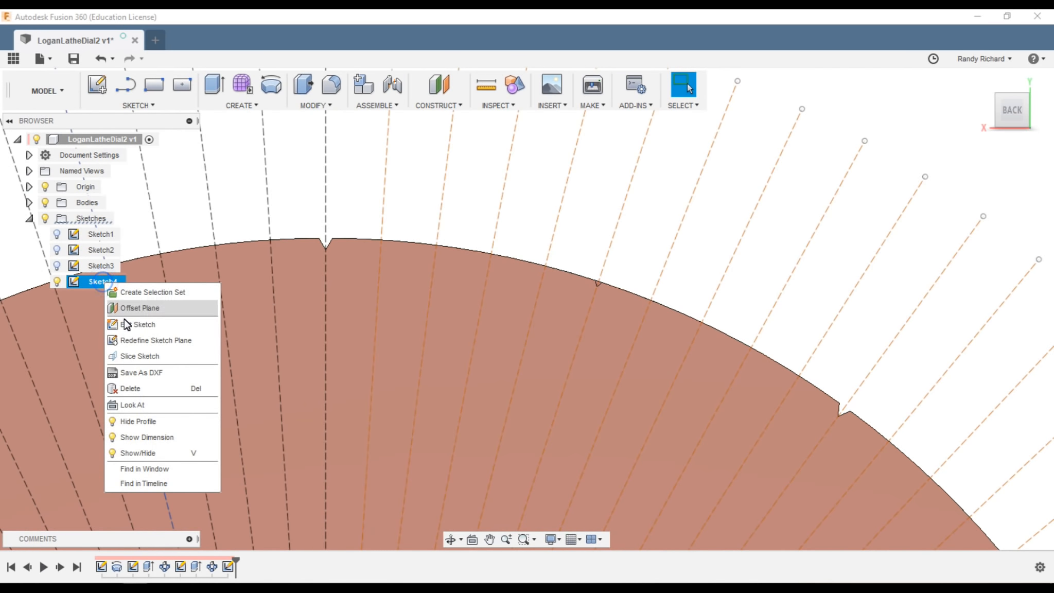
click(136, 316)
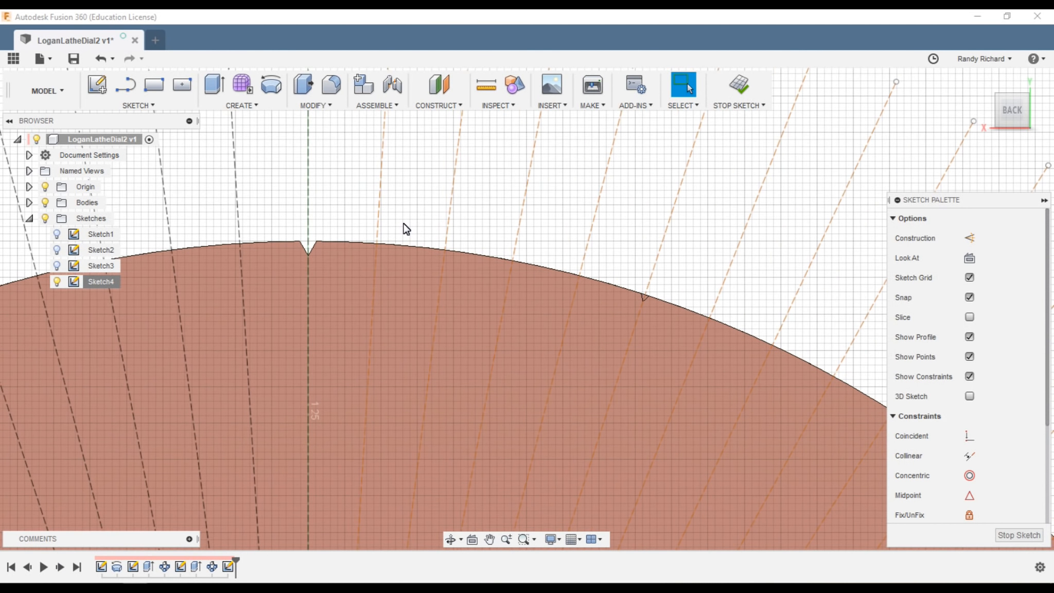
key(l)
scroll(379, 246, up, 2)
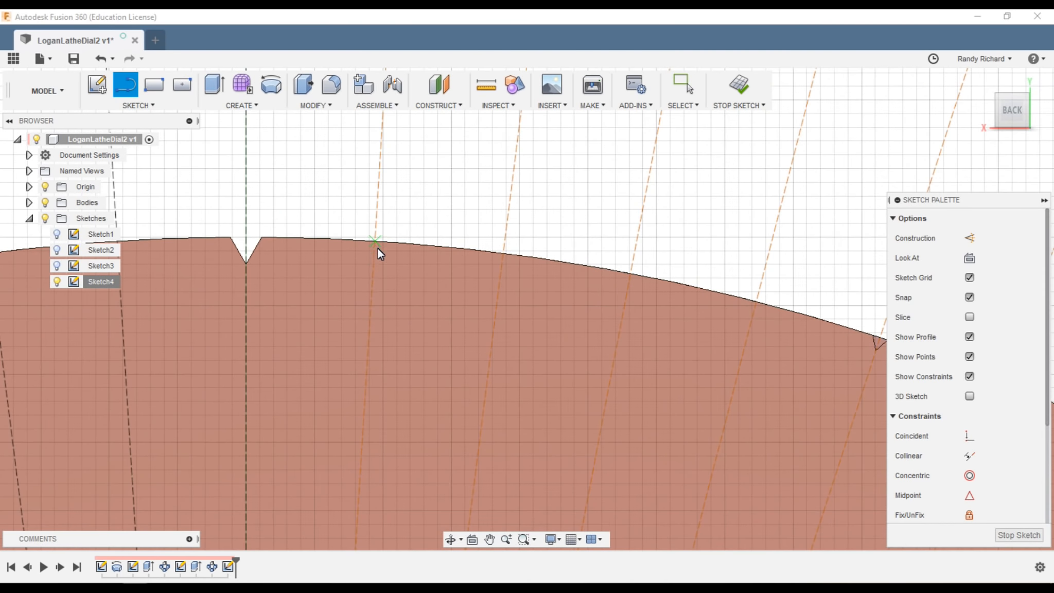
click(378, 242)
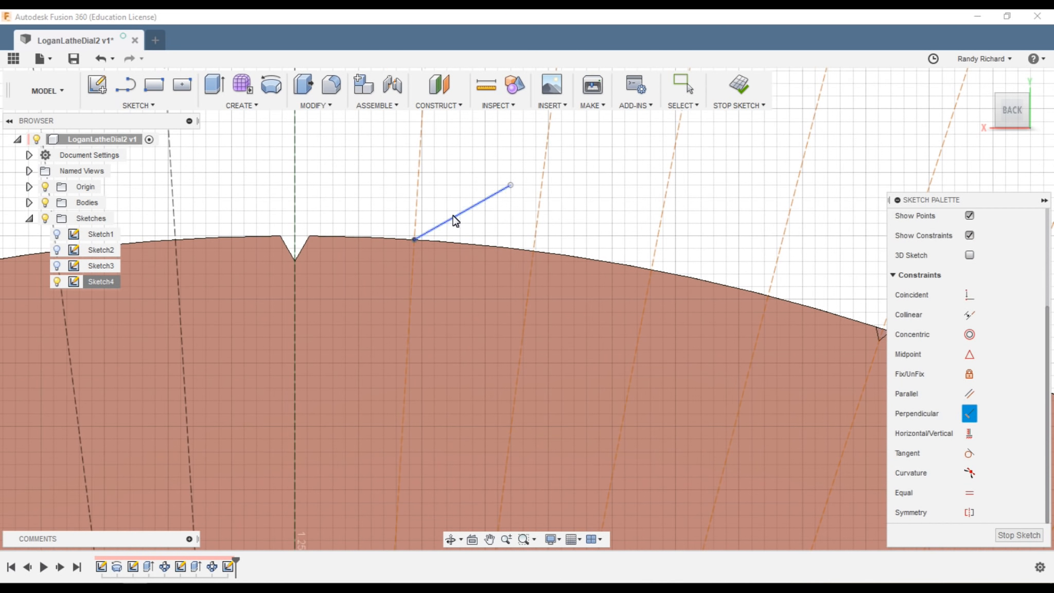
click(454, 217)
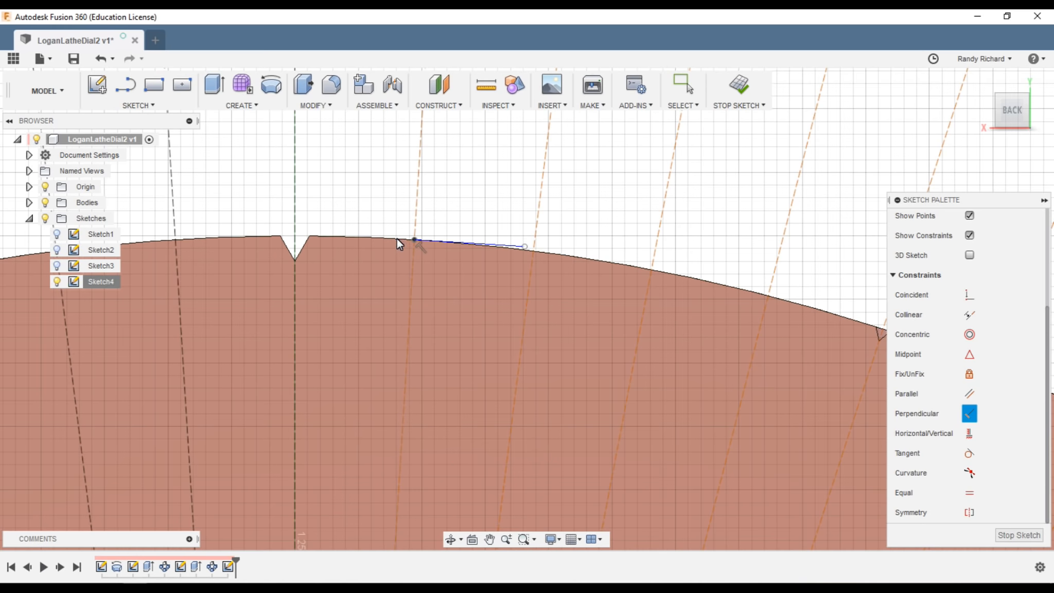
scroll(397, 236, up, 3)
key(Escape)
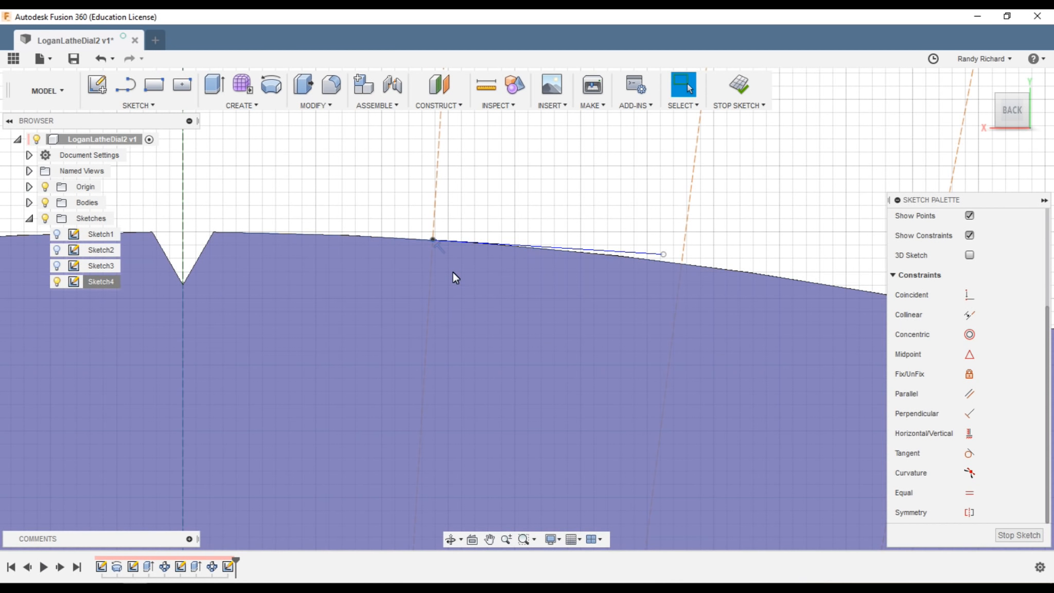
Draw a three-sided circumscribed polygon with a 0.02 in radius, centred on the first radial line just above the rim.
scroll(437, 270, up, 1)
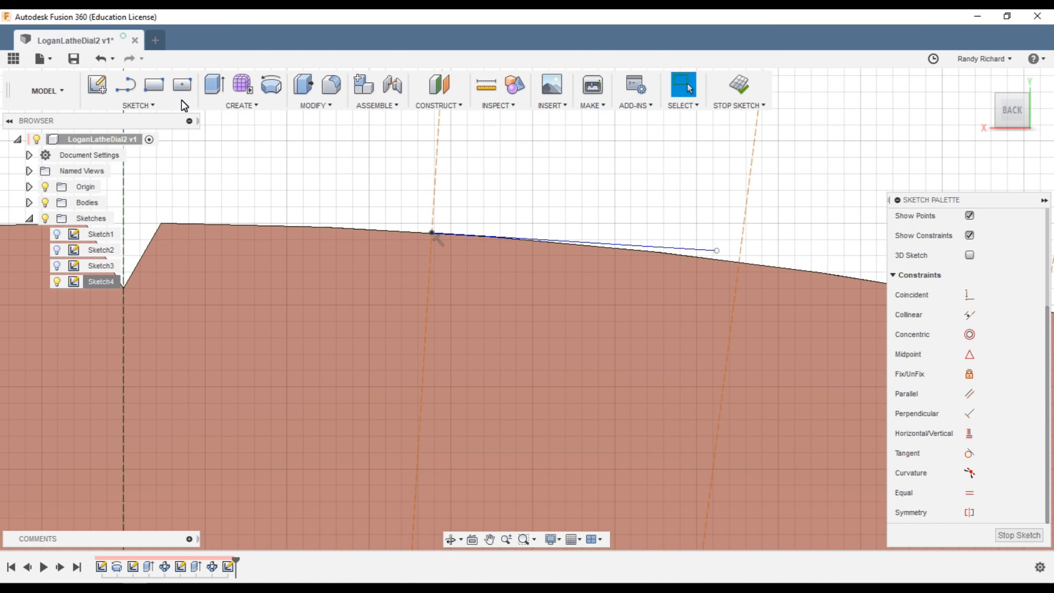
click(166, 106)
mouse_move(154, 195)
click(233, 197)
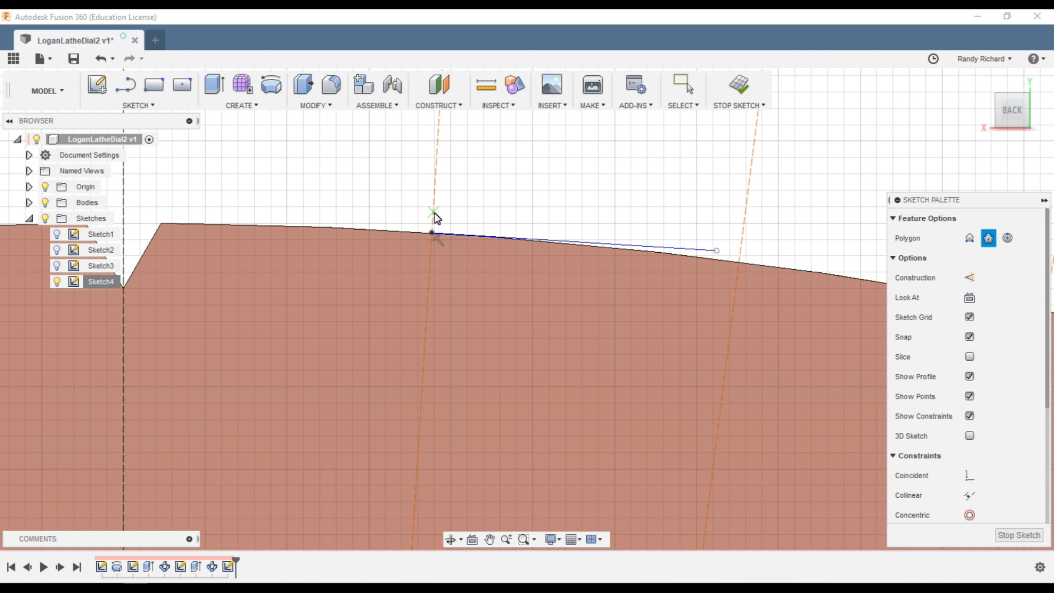
click(434, 213)
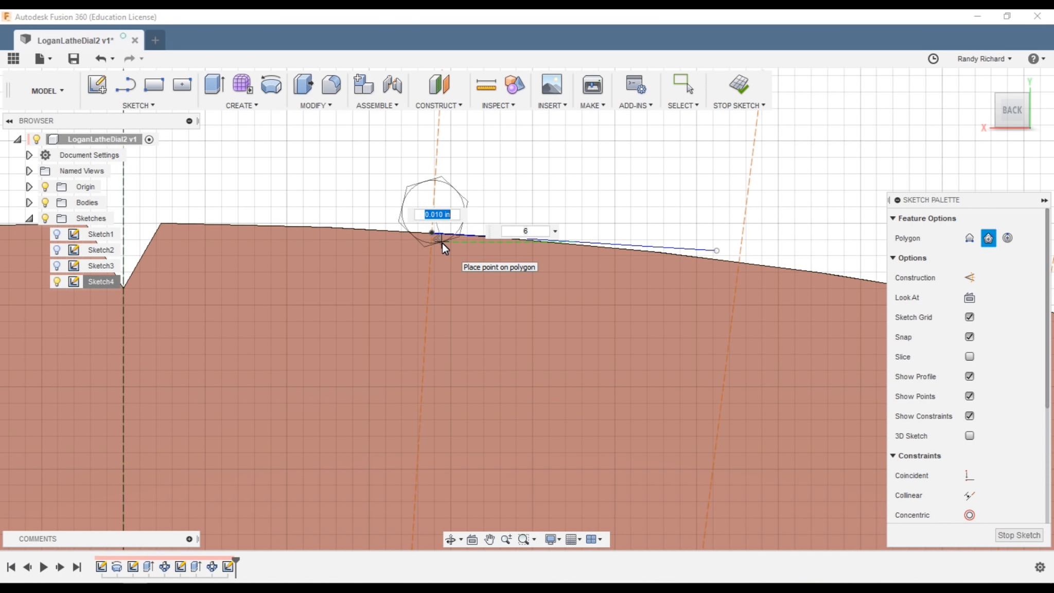
text(.02)
key(Tab)
text(3)
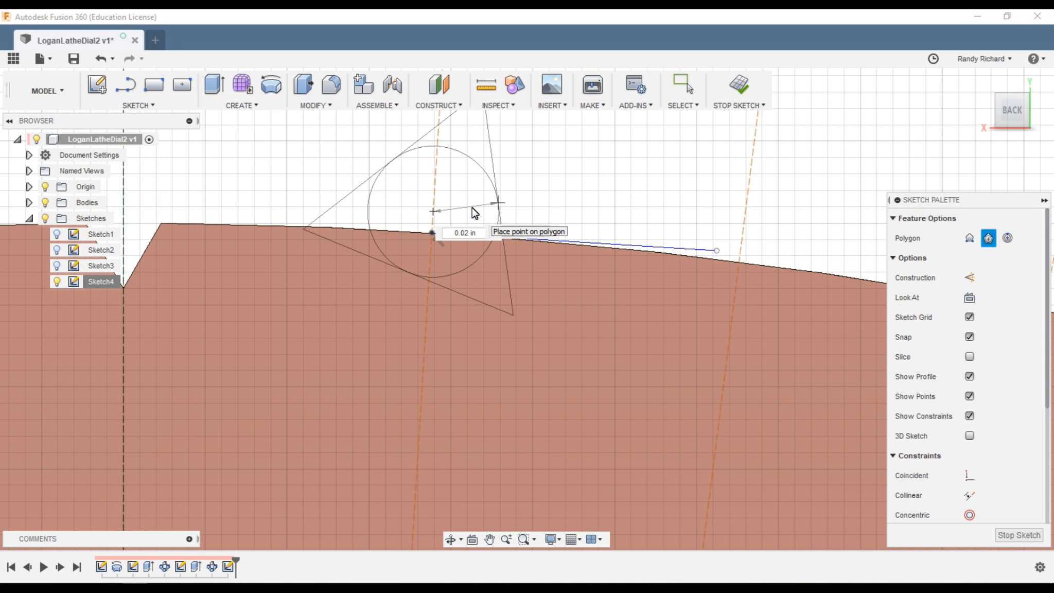
click(473, 211)
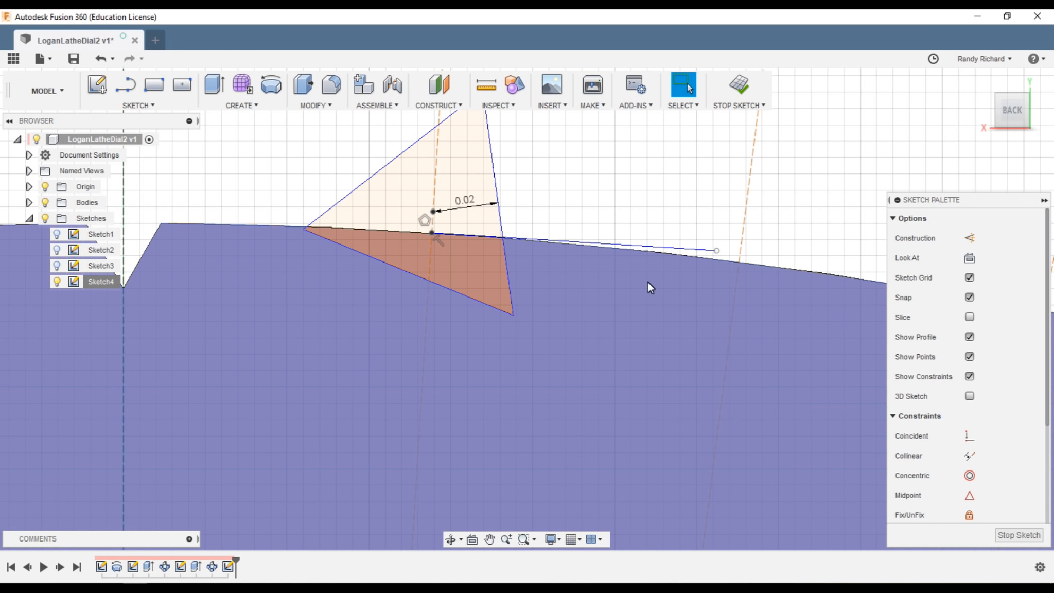
Make one triangle side parallel to the perpendicular guide line, and turn the guide line into construction geometry.
scroll(1001, 450, down, 3)
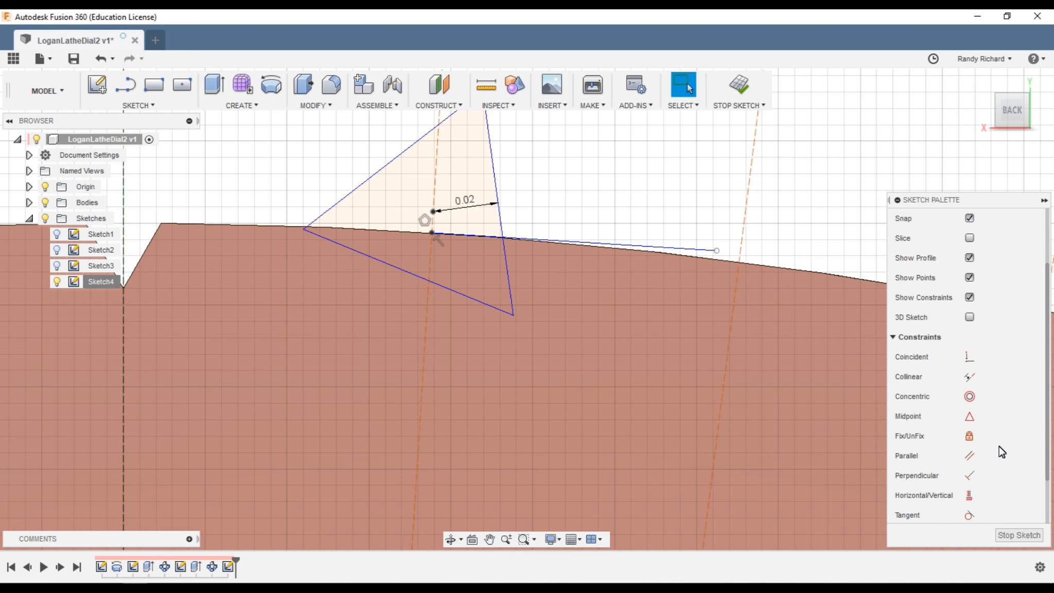
click(970, 456)
click(418, 151)
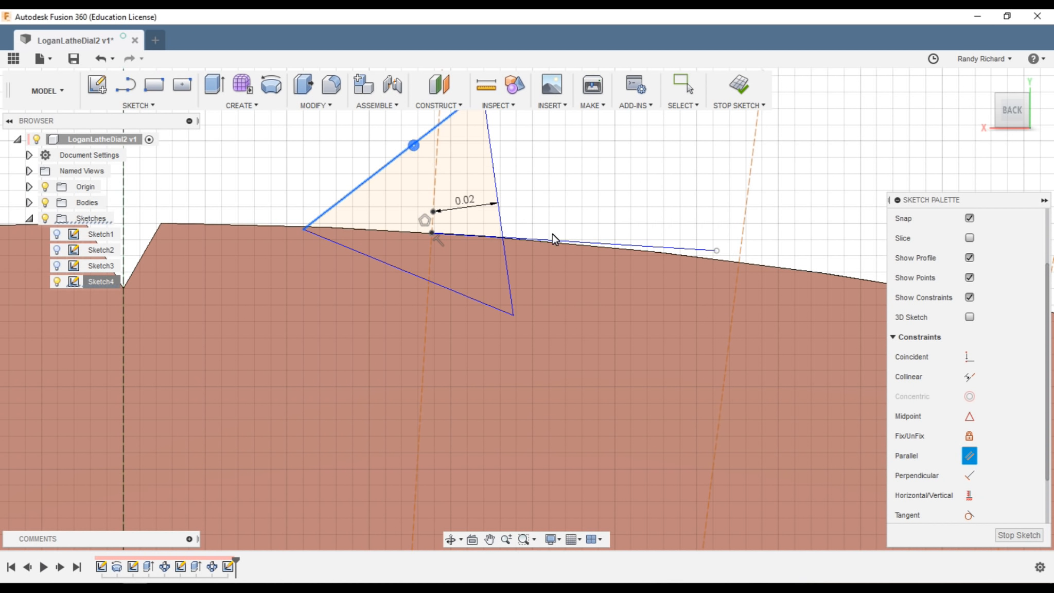
click(608, 242)
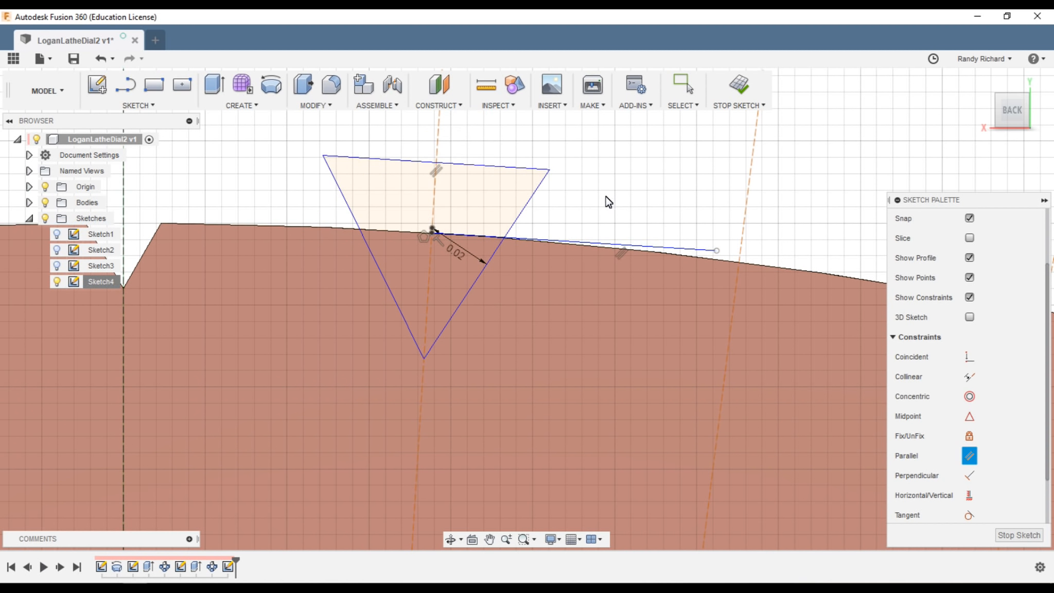
key(Escape)
click(635, 246)
key(x)
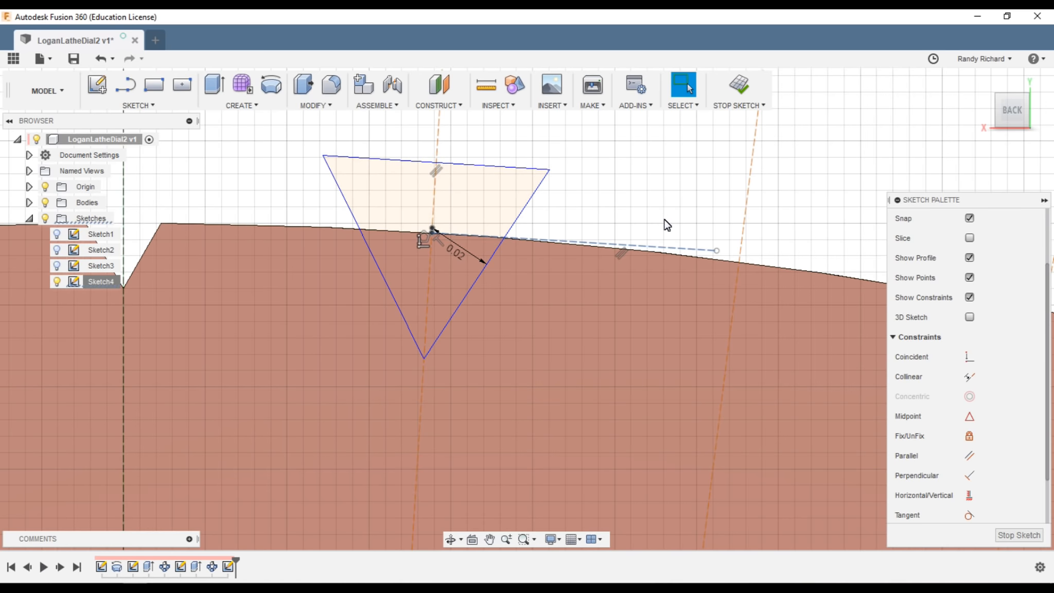
Dimension the triangle's lower tip 0.01 in from the construction guide line at the rim.
key(d)
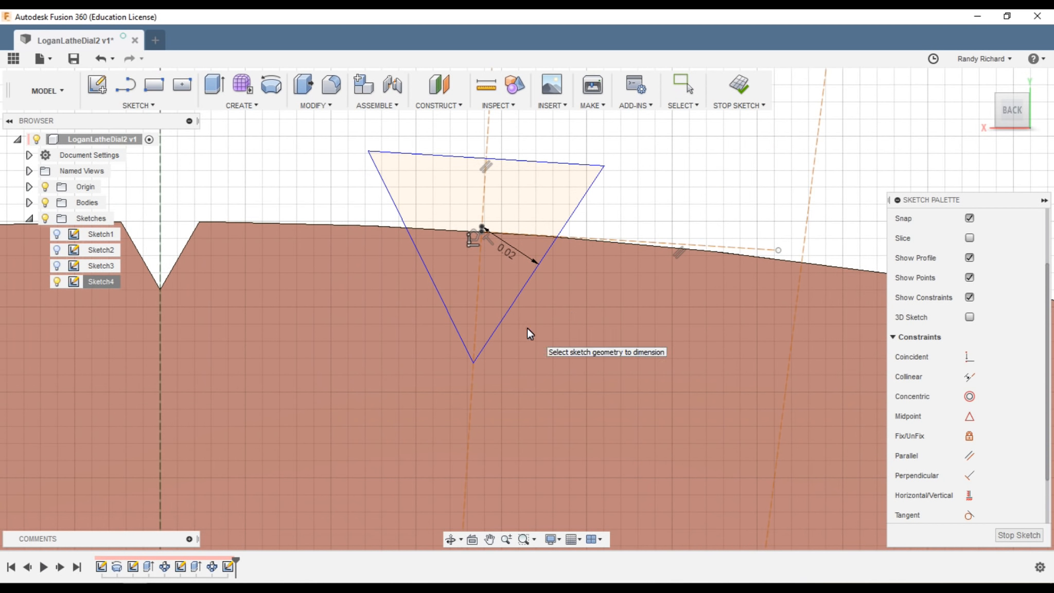
click(473, 363)
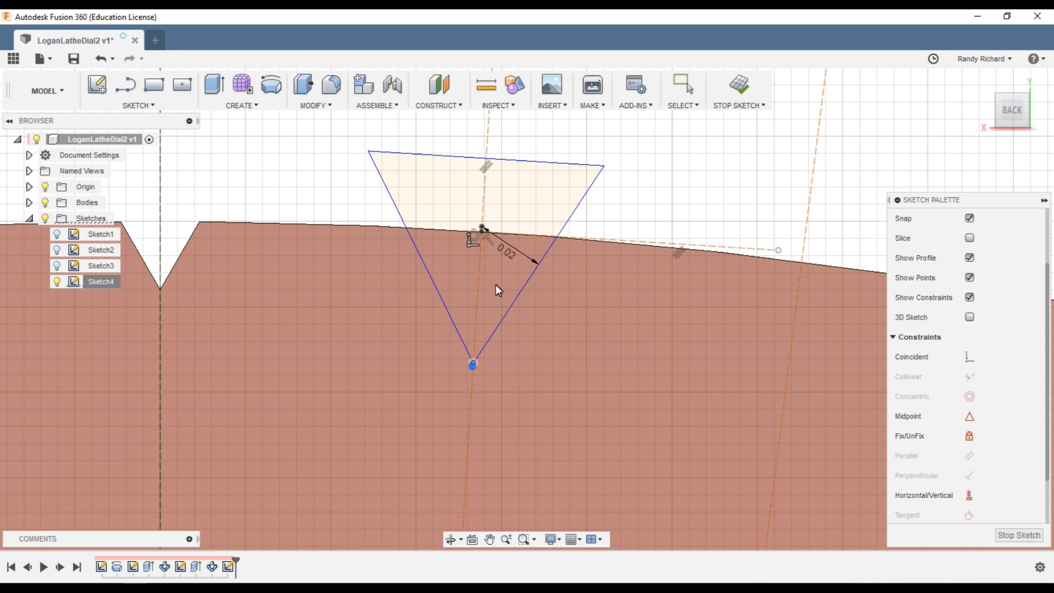
click(483, 234)
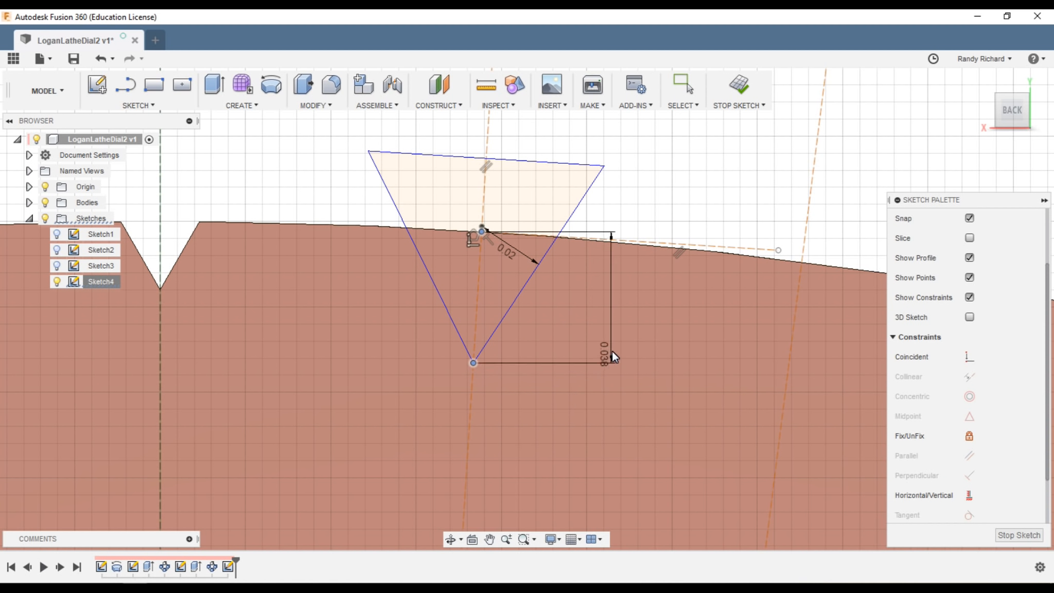
click(619, 403)
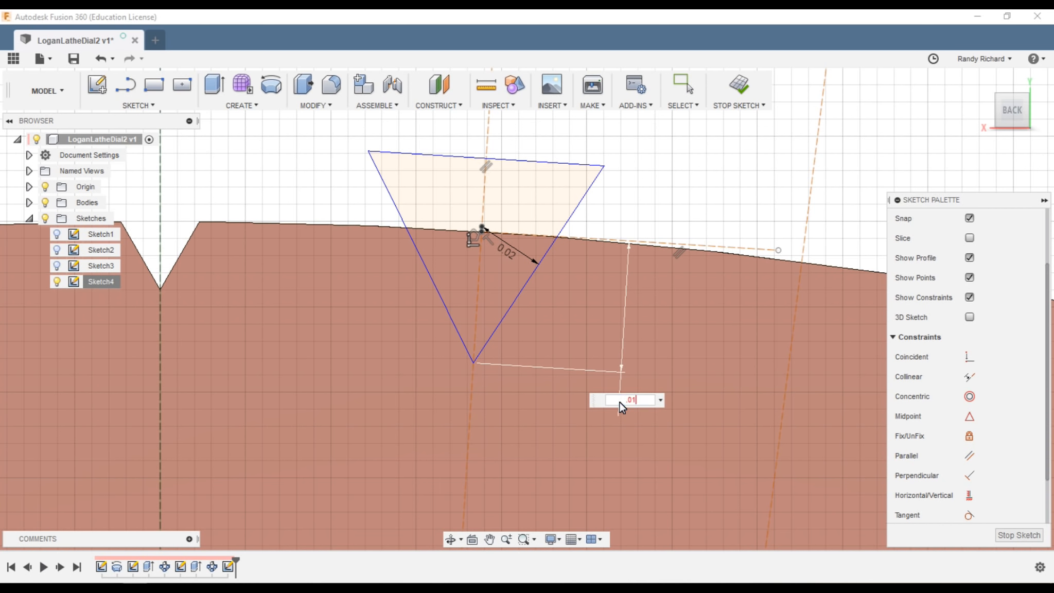
text(.01)
key(Return)
key(Escape)
Extrude the small triangle tip inside the rim by -0.25 in as a cut to form the fine graduation groove.
scroll(350, 497, down, 3)
drag(1000, 103, 937, 123)
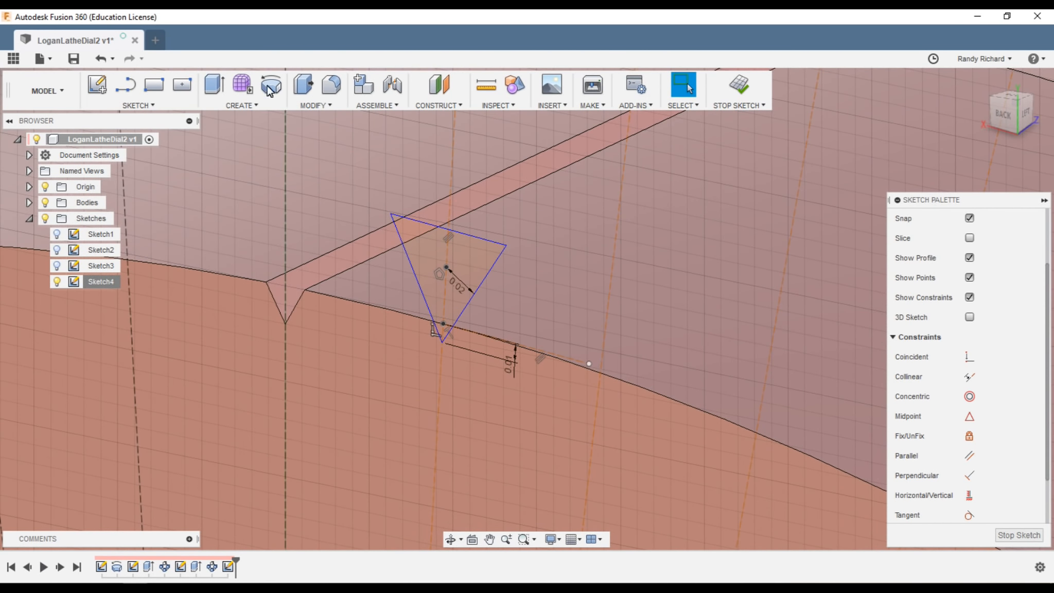
click(303, 83)
click(444, 337)
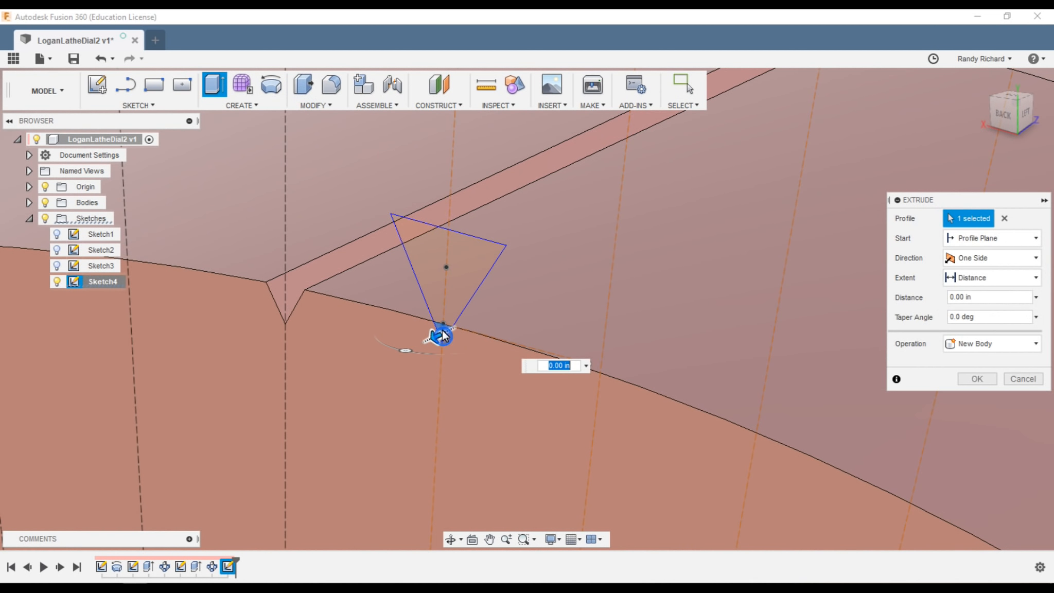
drag(436, 339, 644, 228)
text(-.25)
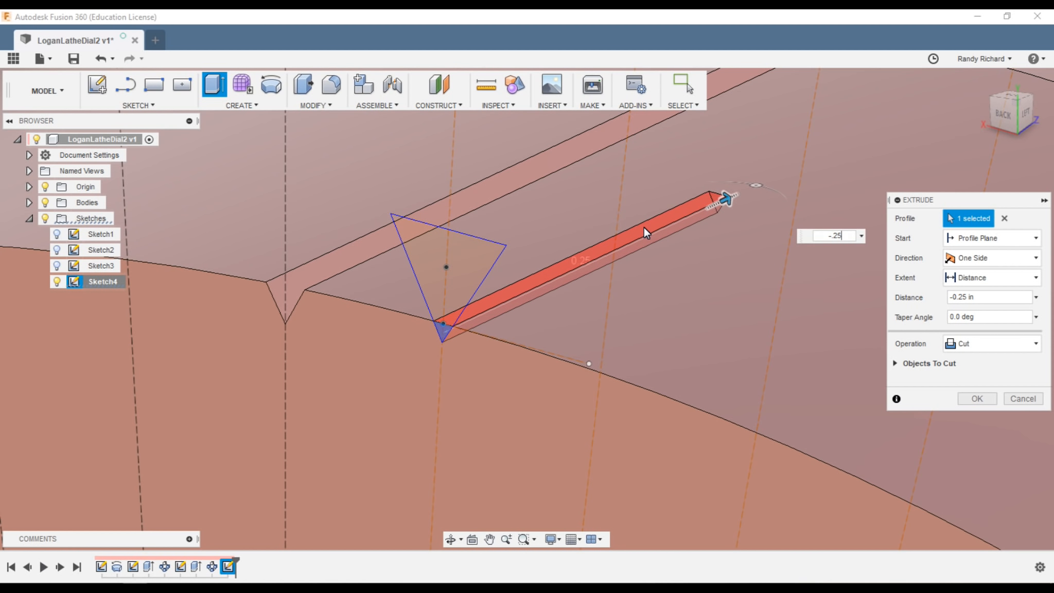
key(Return)
scroll(447, 419, down, 5)
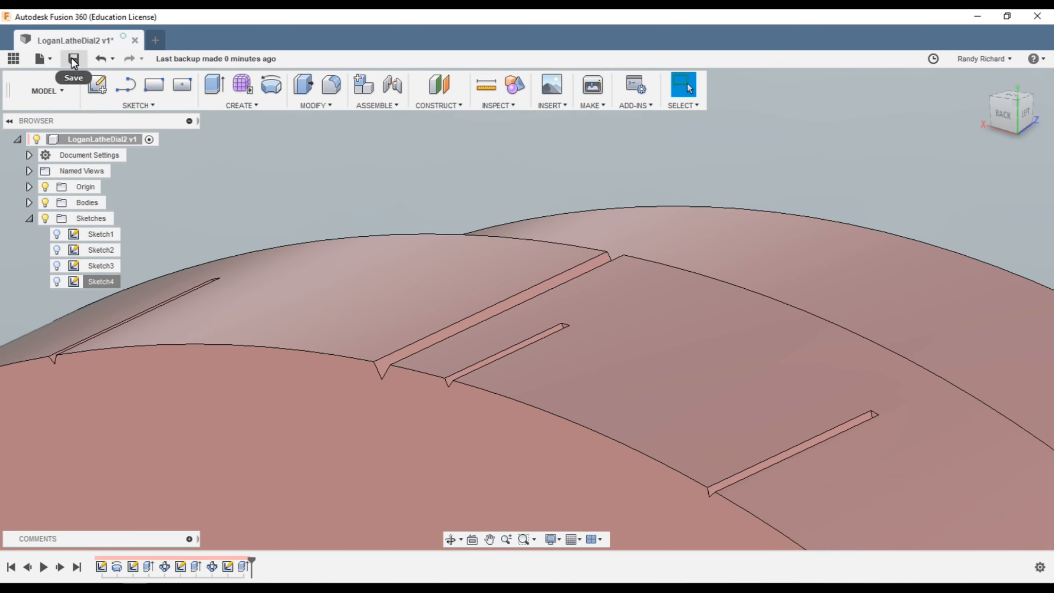
Save the dial design as a new version and view the fine graduation beside the other grooves.
click(74, 59)
click(507, 294)
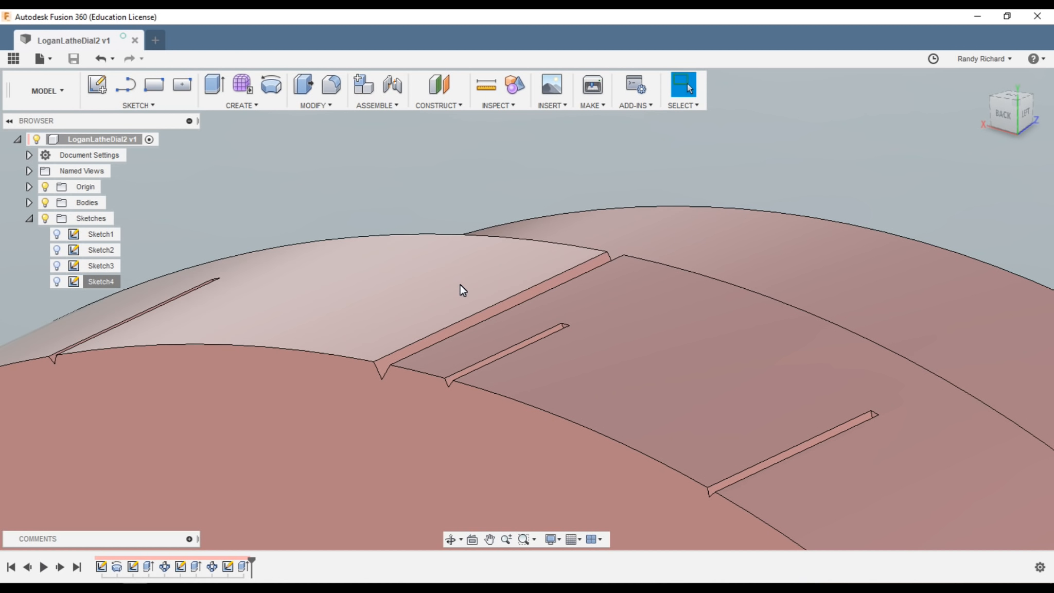
scroll(475, 443, up, 2)
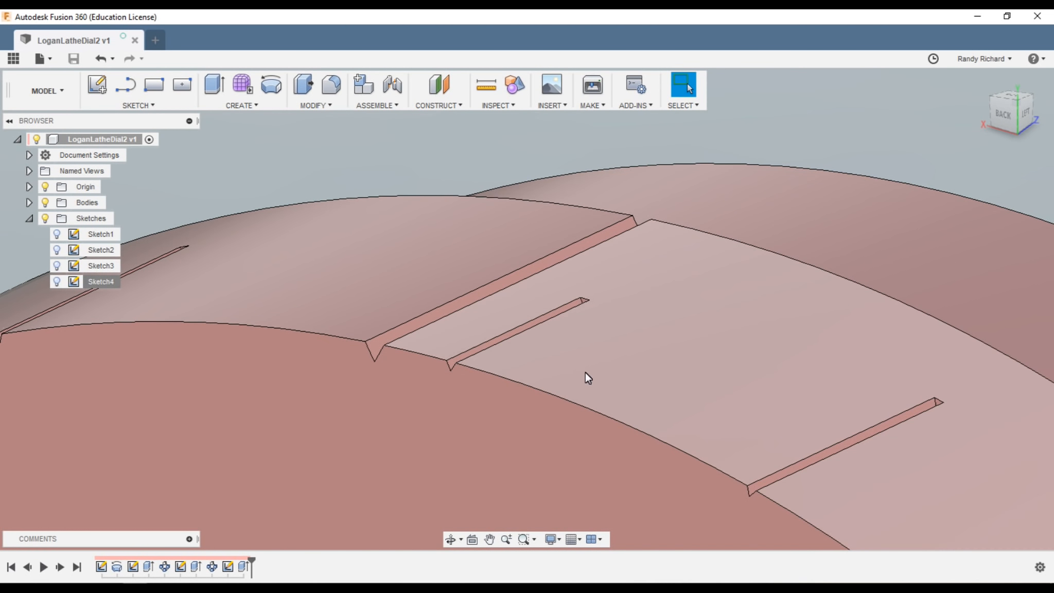
scroll(590, 314, down, 3)
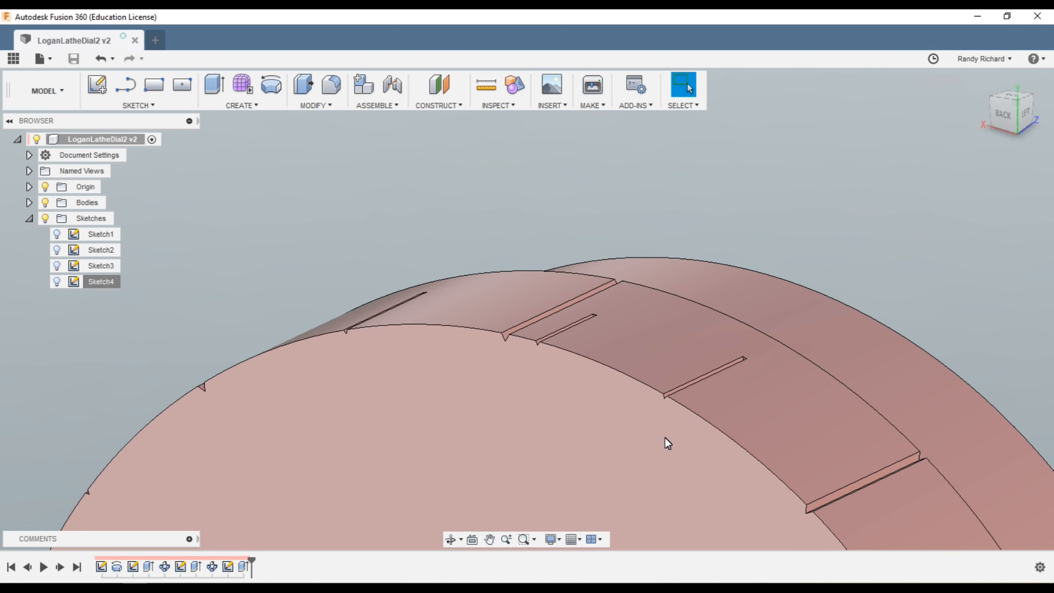
scroll(464, 364, down, 1)
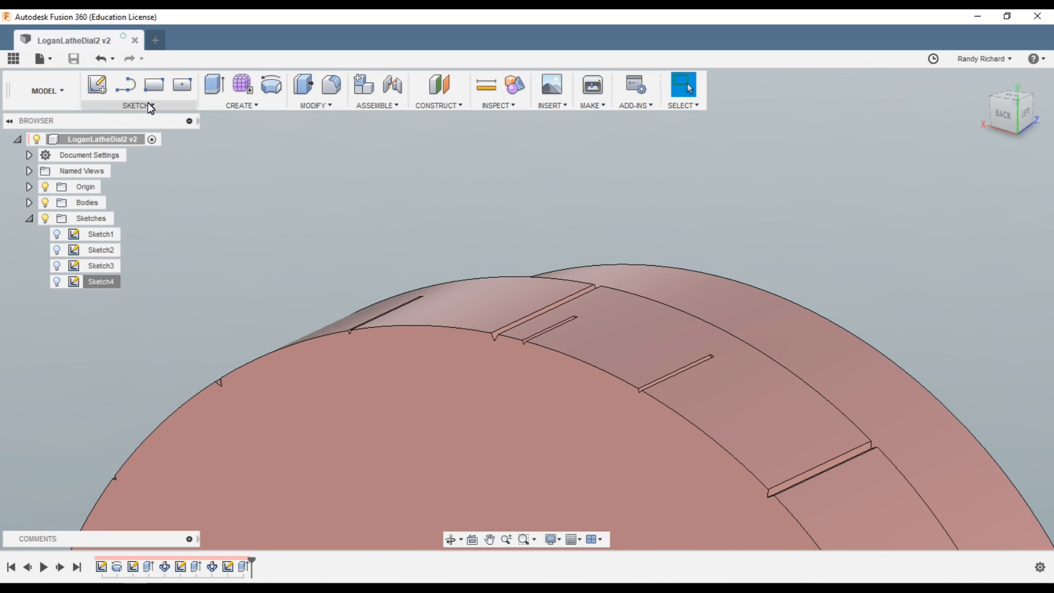
click(147, 105)
mouse_move(143, 241)
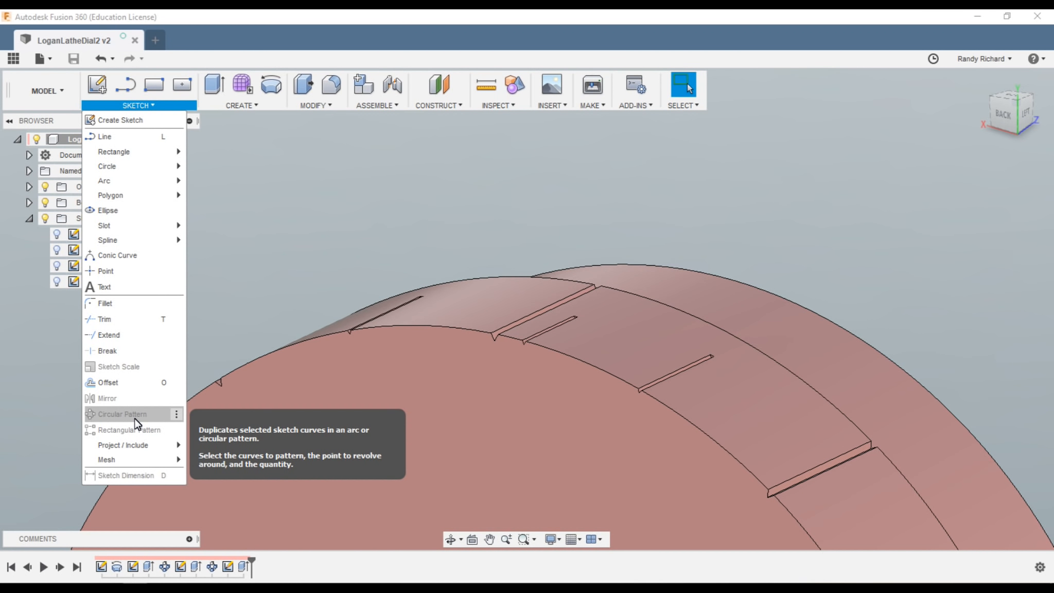
click(296, 200)
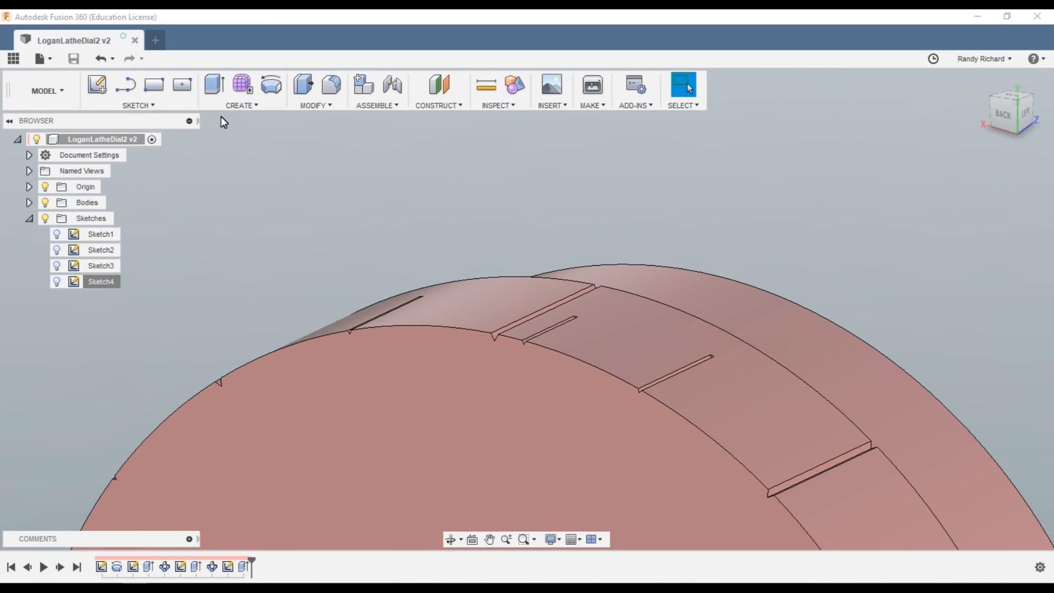
Start a circular pattern of faces and select the three faces of the fine graduation groove as its objects.
click(242, 105)
mouse_move(245, 375)
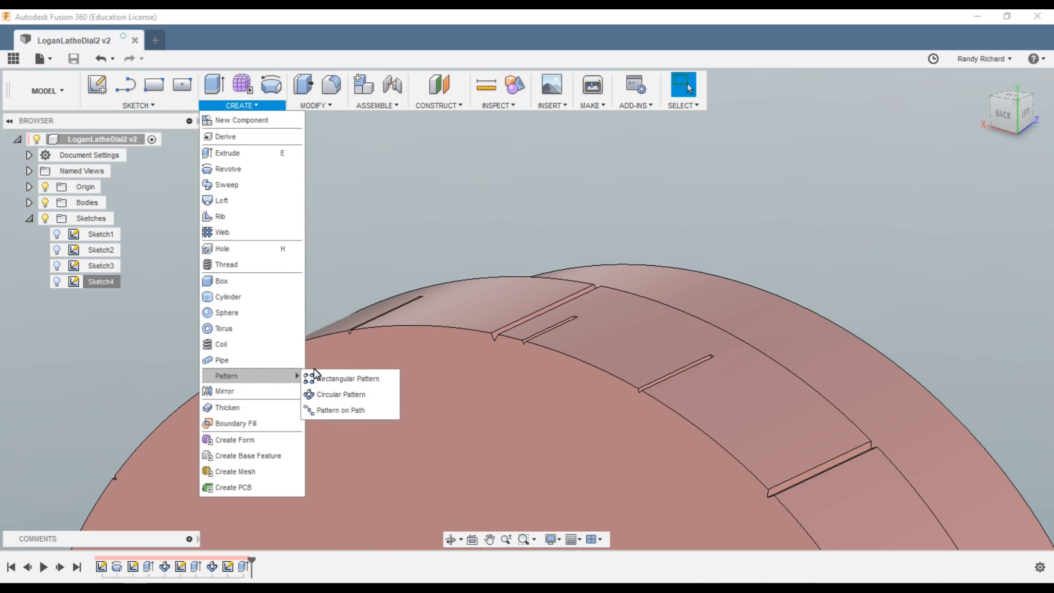
click(340, 395)
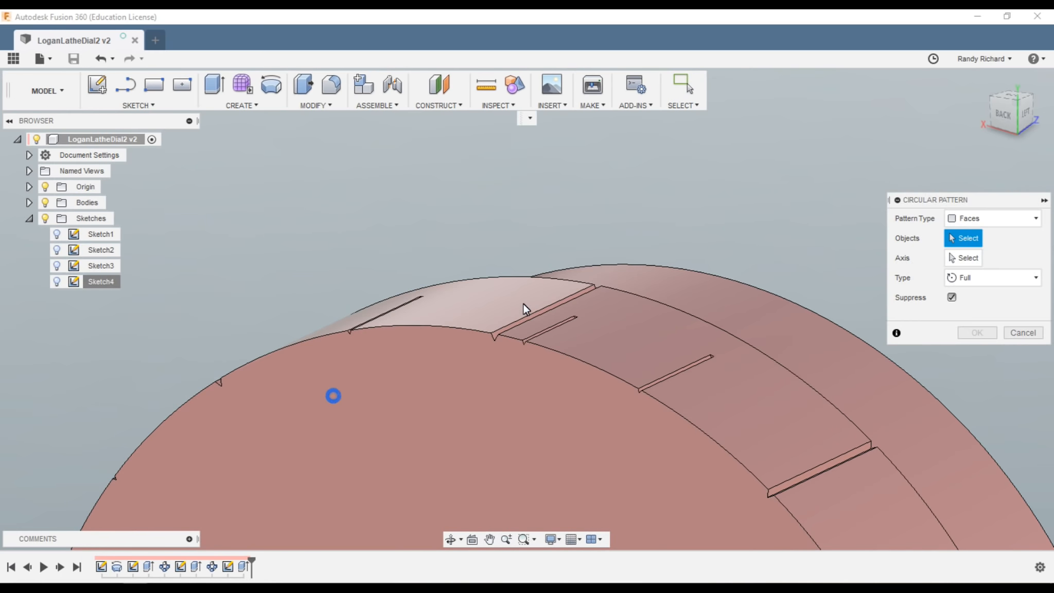
scroll(534, 324, up, 5)
click(546, 343)
click(642, 297)
shift+middle_drag(703, 274, 674, 197)
click(481, 309)
Choose the dial's central Z axis as the rotation axis for the single fine groove's circular pattern.
click(978, 258)
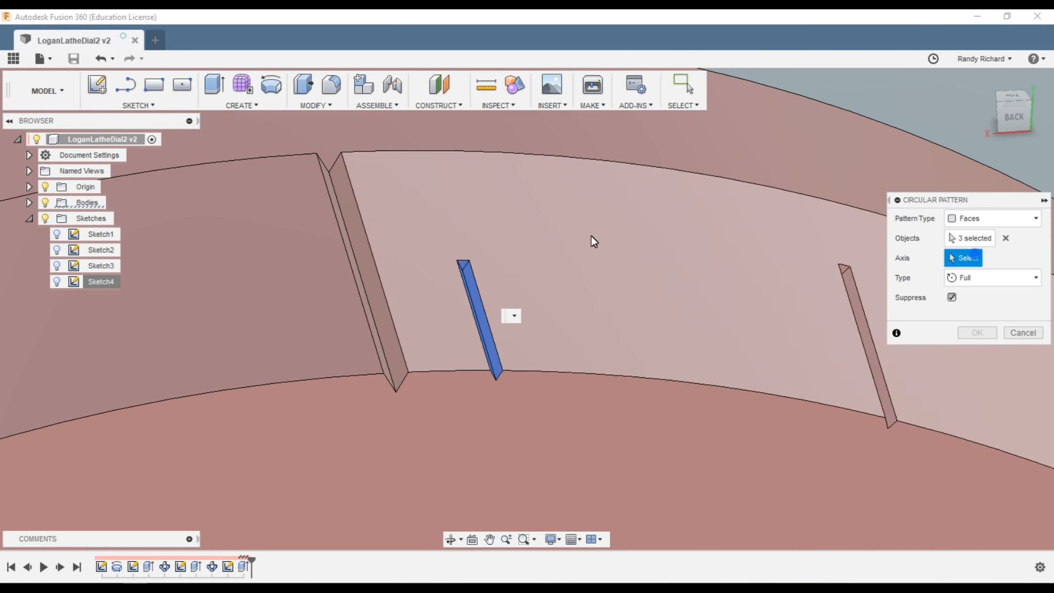
scroll(674, 242, down, 5)
drag(1028, 115, 865, 149)
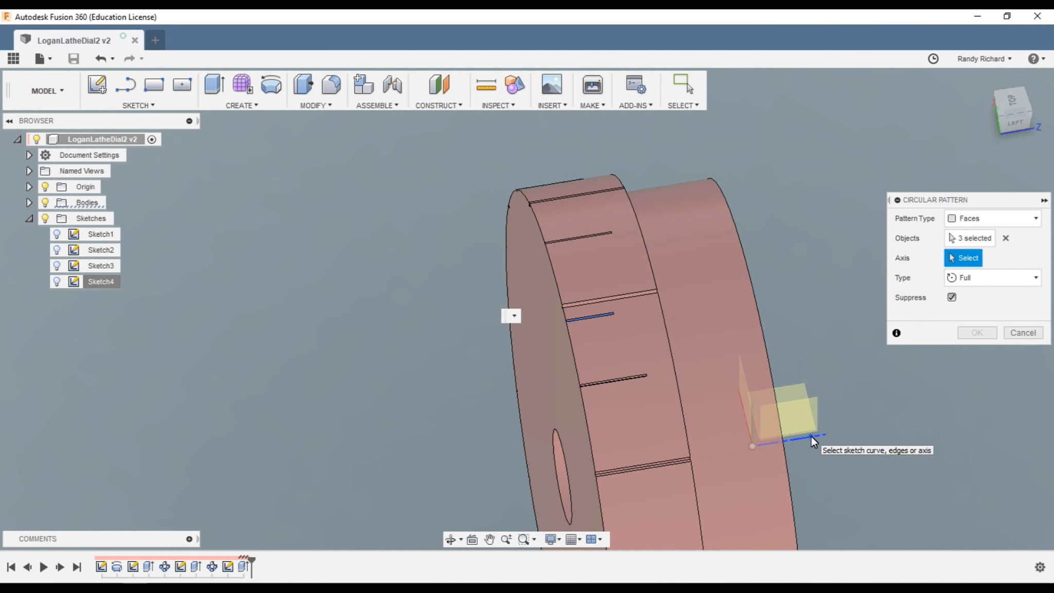
click(813, 439)
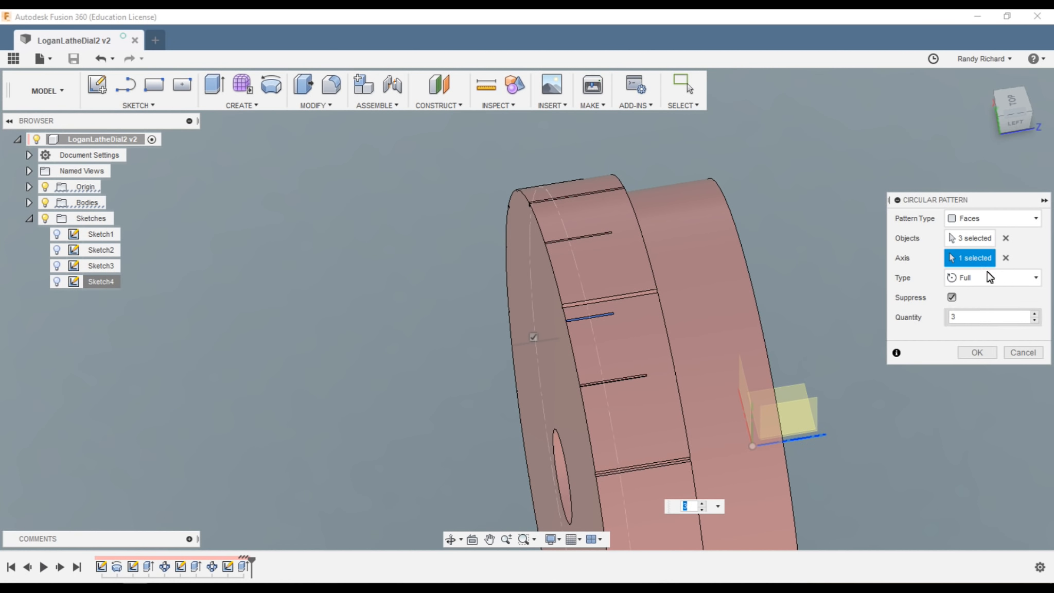
mouse_move(1011, 110)
mouse_down()
mouse_move(1022, 102)
mouse_move(1010, 119)
mouse_up()
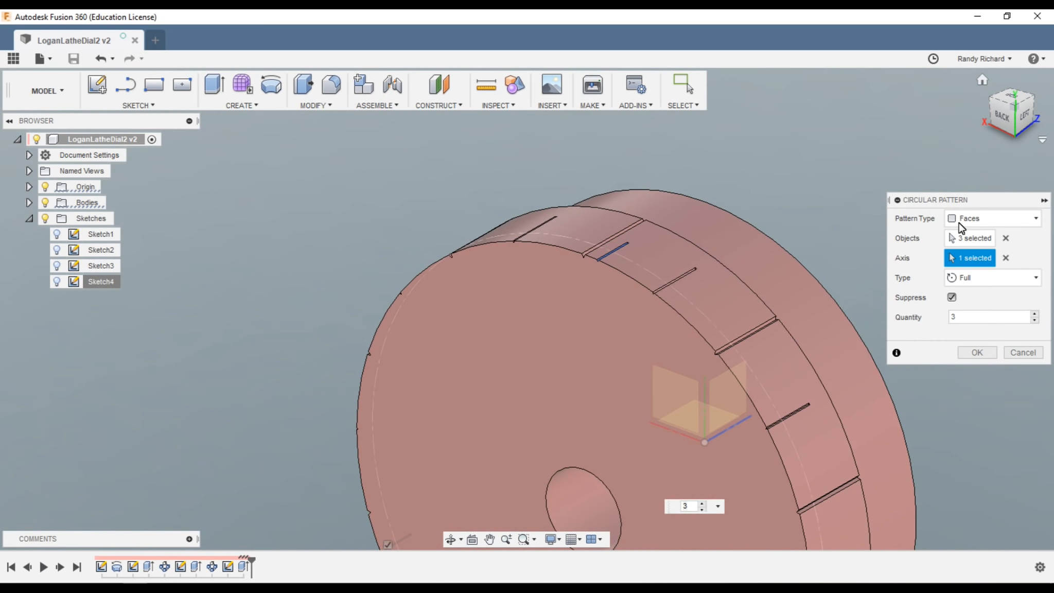
Set the fine groove pattern's quantity to 4 and its distribution type to Angle.
click(971, 316)
text(4)
scroll(496, 285, down, 2)
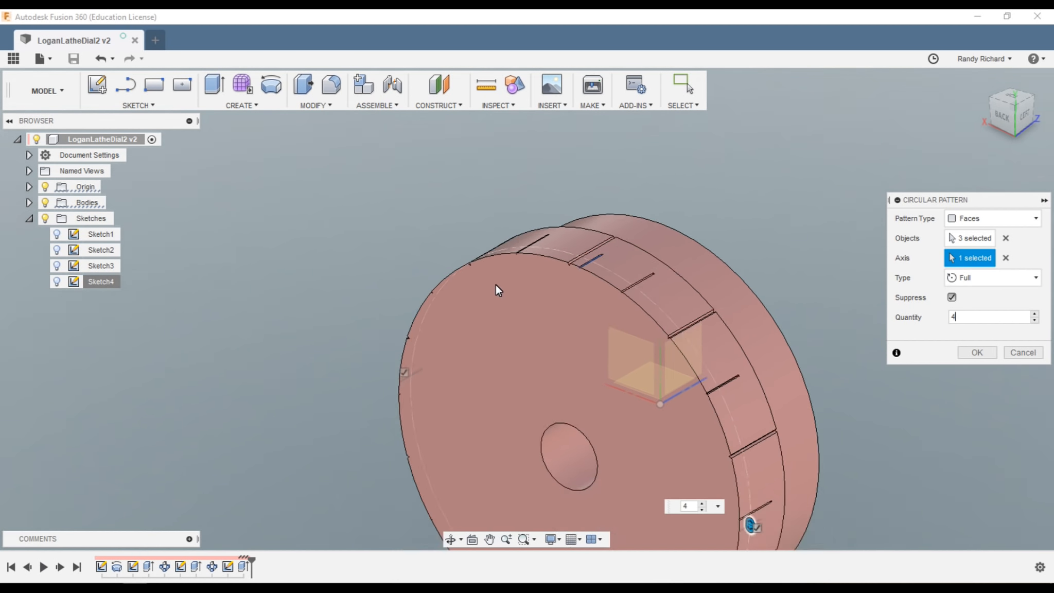
click(1029, 278)
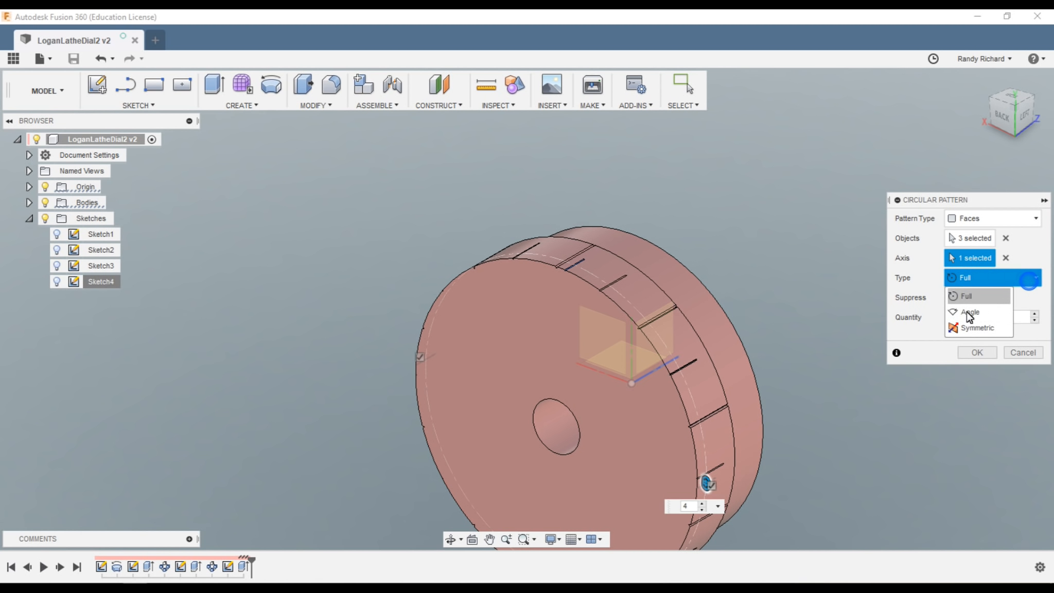
click(969, 313)
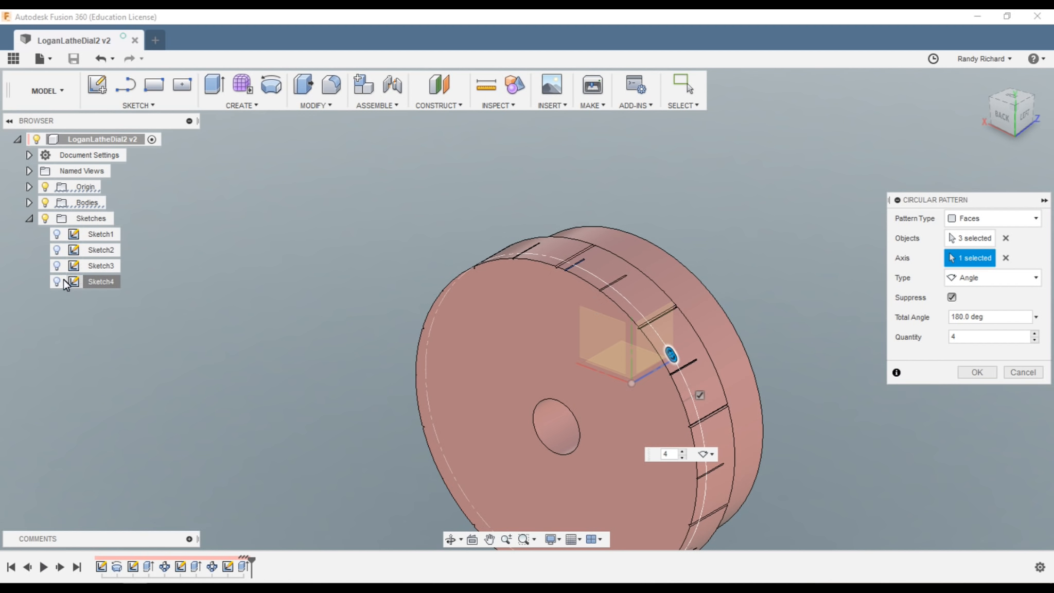
Show Sketch4's radial construction lines over the dial and examine their spacing beside the fine groove.
click(57, 265)
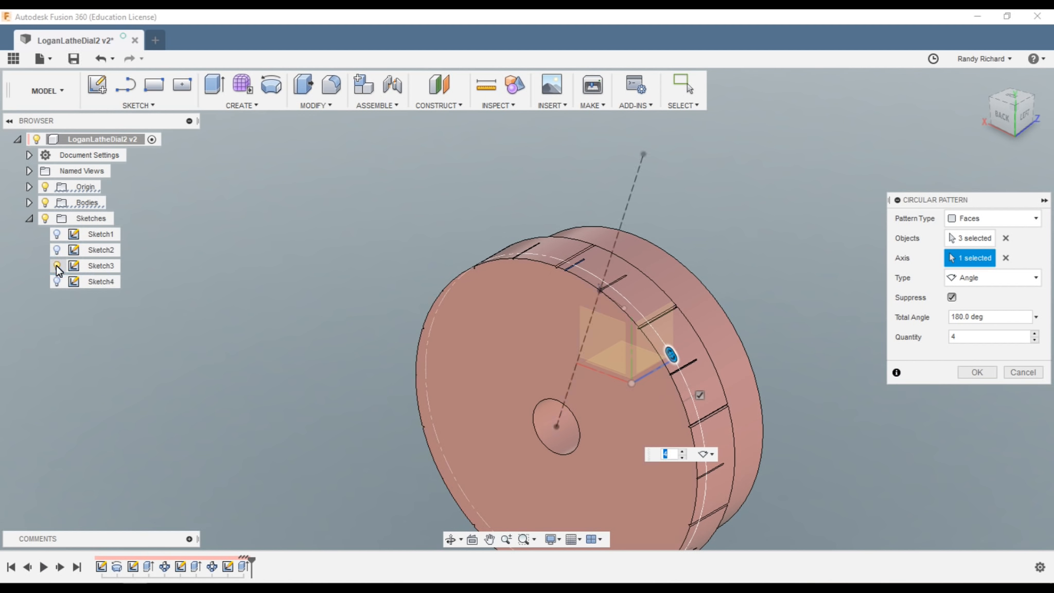
click(57, 266)
click(57, 282)
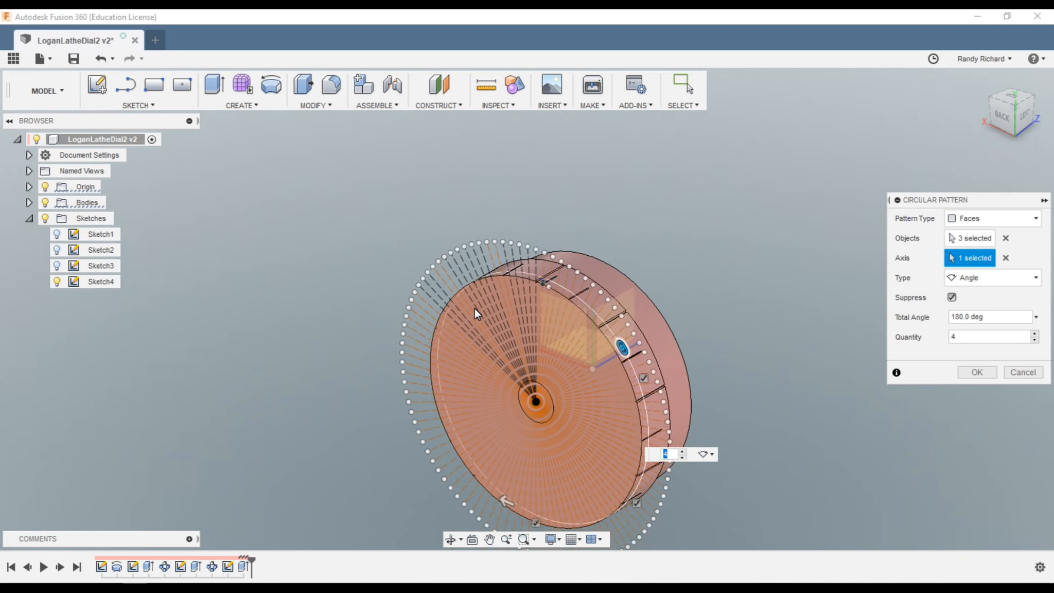
scroll(529, 311, up, 5)
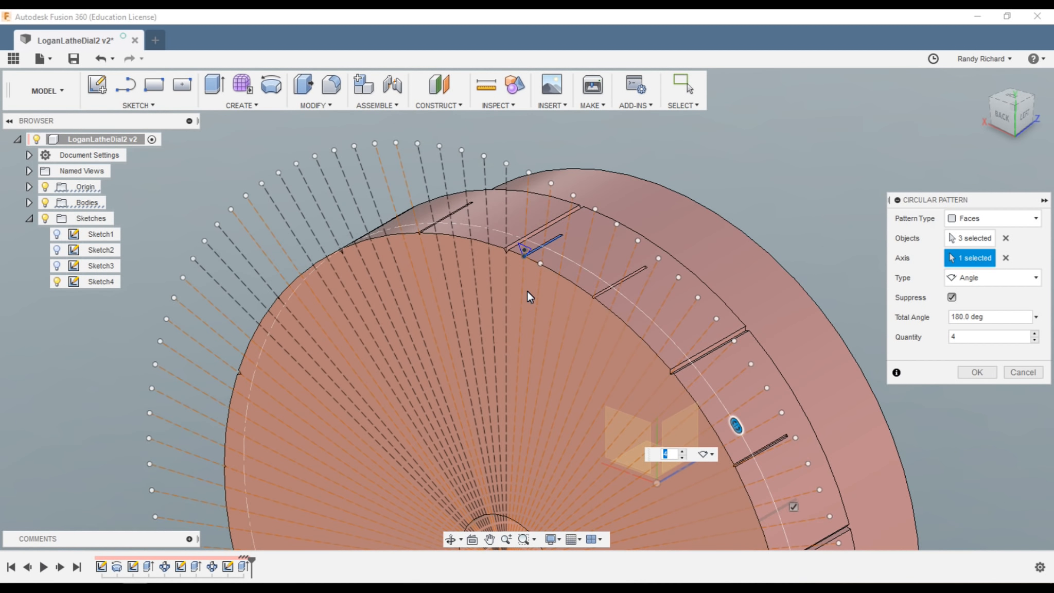
scroll(529, 296, up, 3)
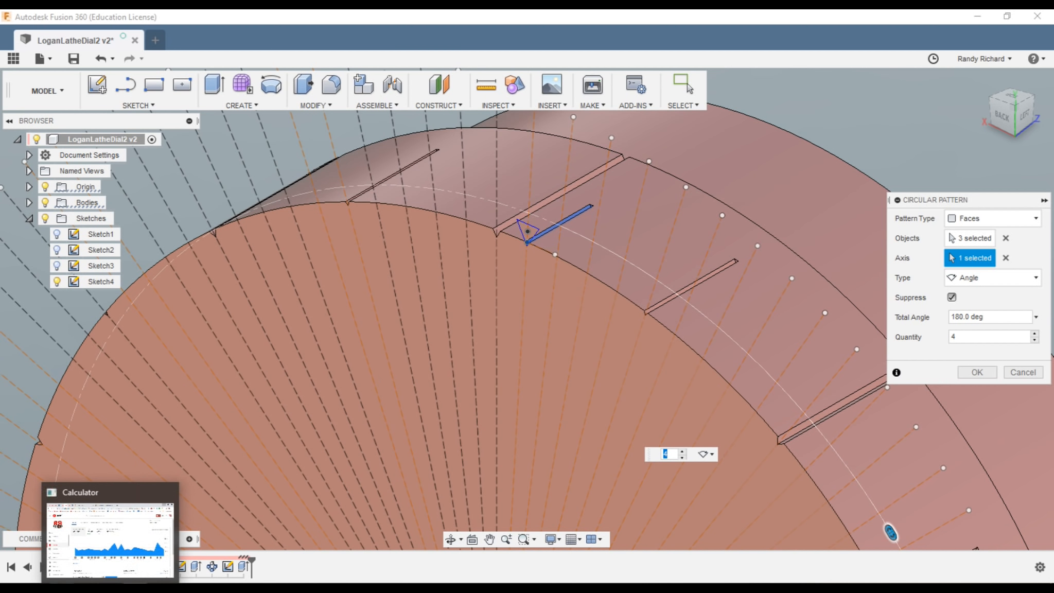
Switch to Calculator, multiply 3.6 by 3 to get the pattern's total angle, and close it.
click(75, 589)
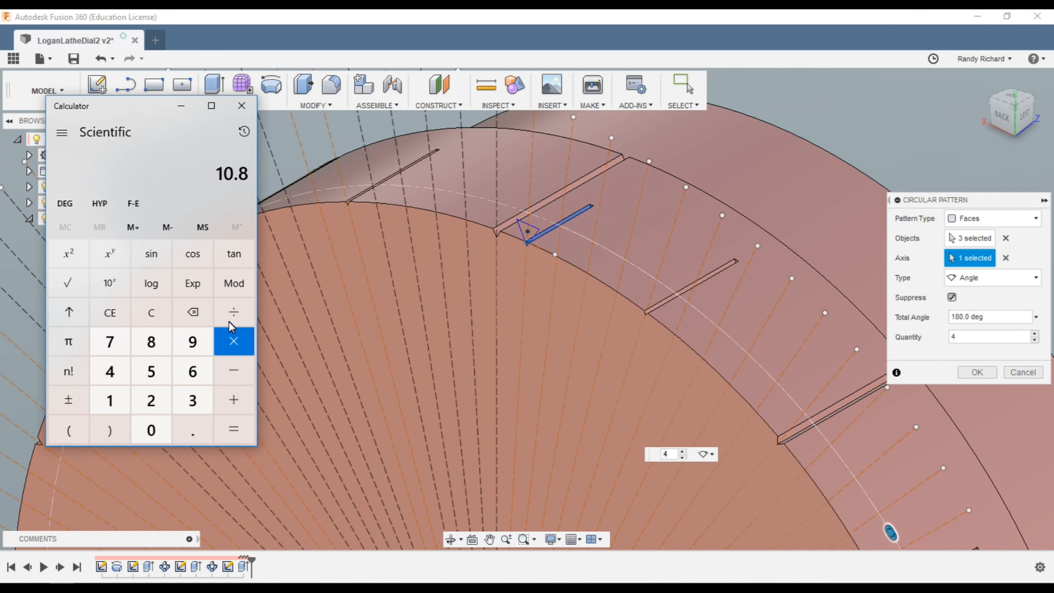
click(109, 313)
click(191, 402)
click(192, 431)
click(193, 372)
click(233, 342)
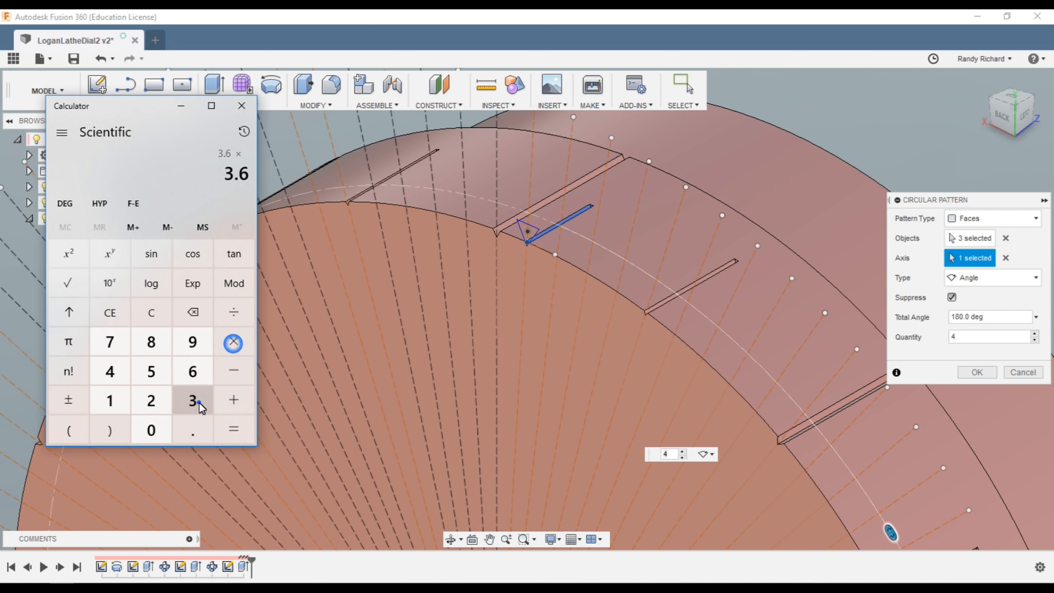
click(198, 403)
click(234, 431)
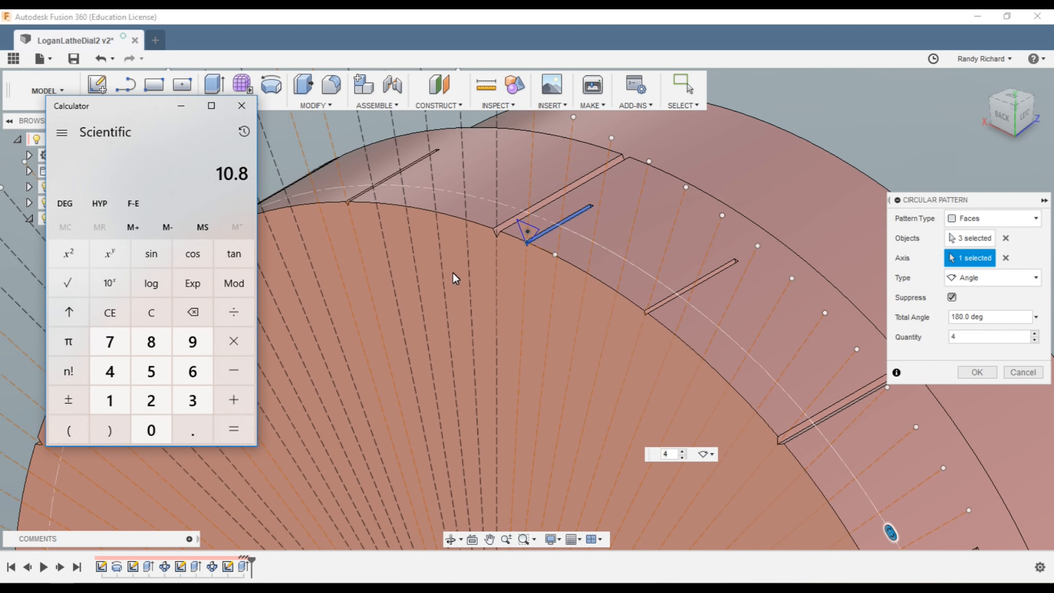
click(242, 106)
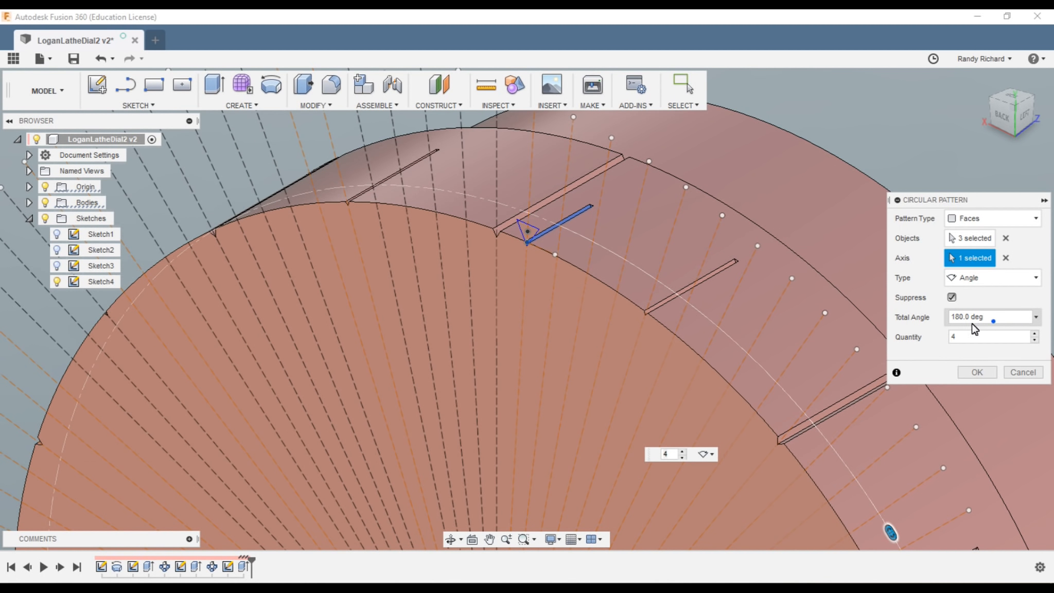
Set the total angle to 10.8 degrees and create the circular pattern of the fine groove.
click(993, 317)
text(10.8)
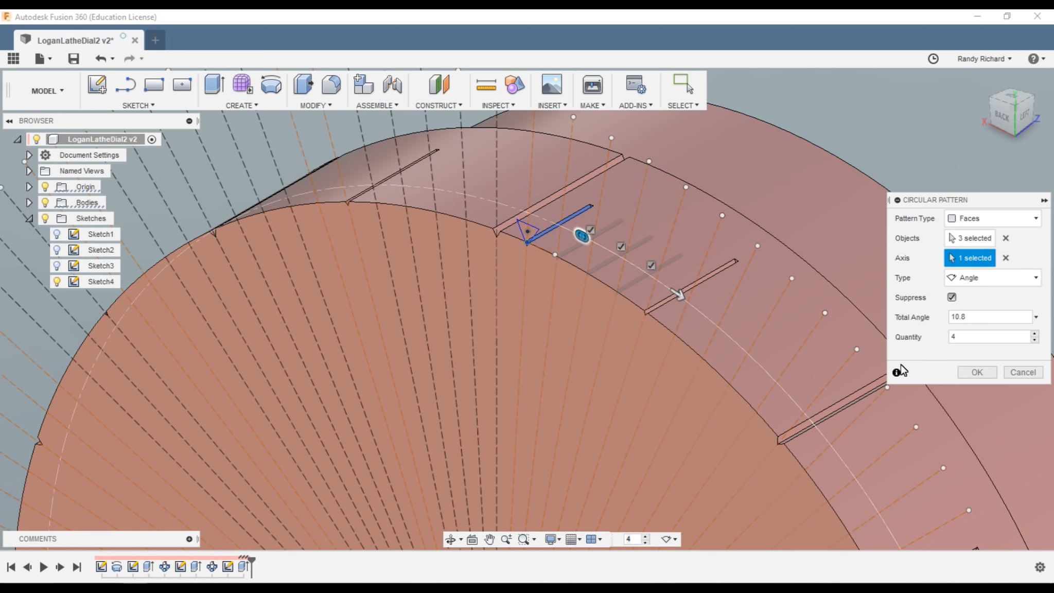
click(977, 372)
scroll(618, 278, up, 3)
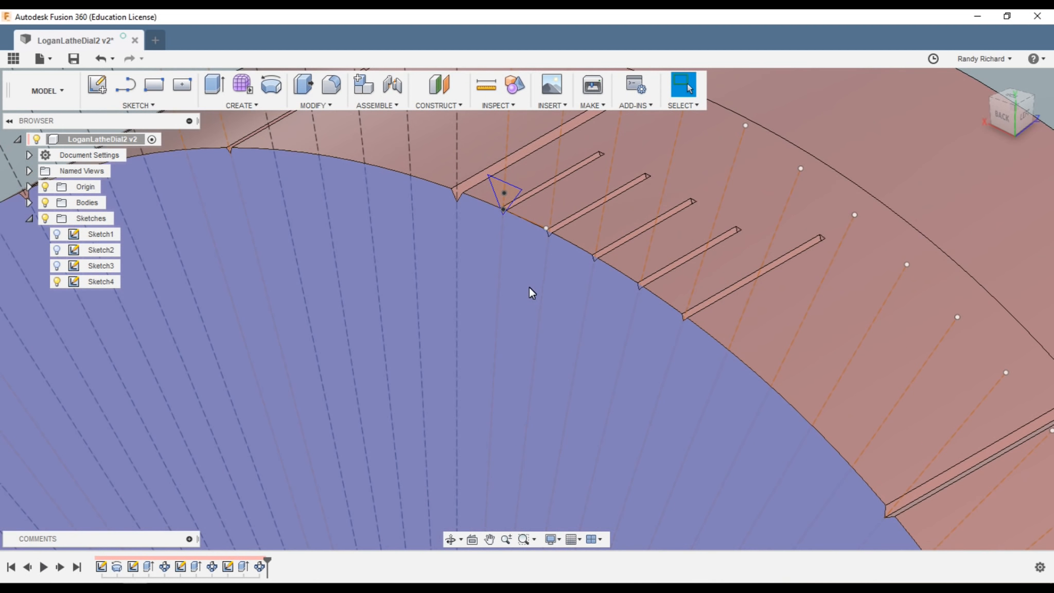
scroll(535, 291, up, 3)
scroll(631, 201, down, 2)
scroll(553, 329, down, 4)
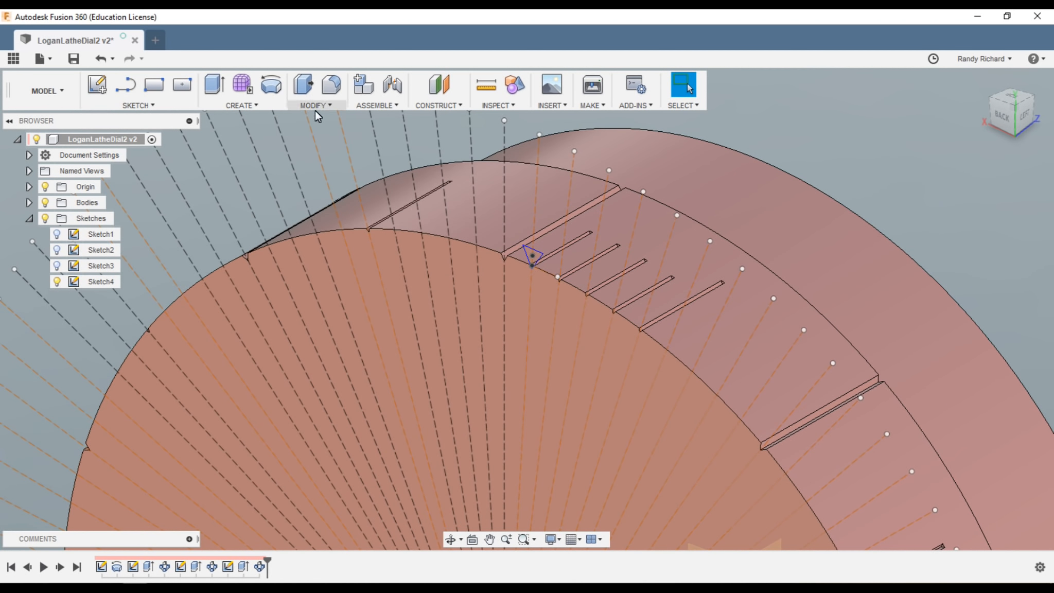
Start a circular pattern of faces and select one side face on each of the four fine grooves.
click(241, 105)
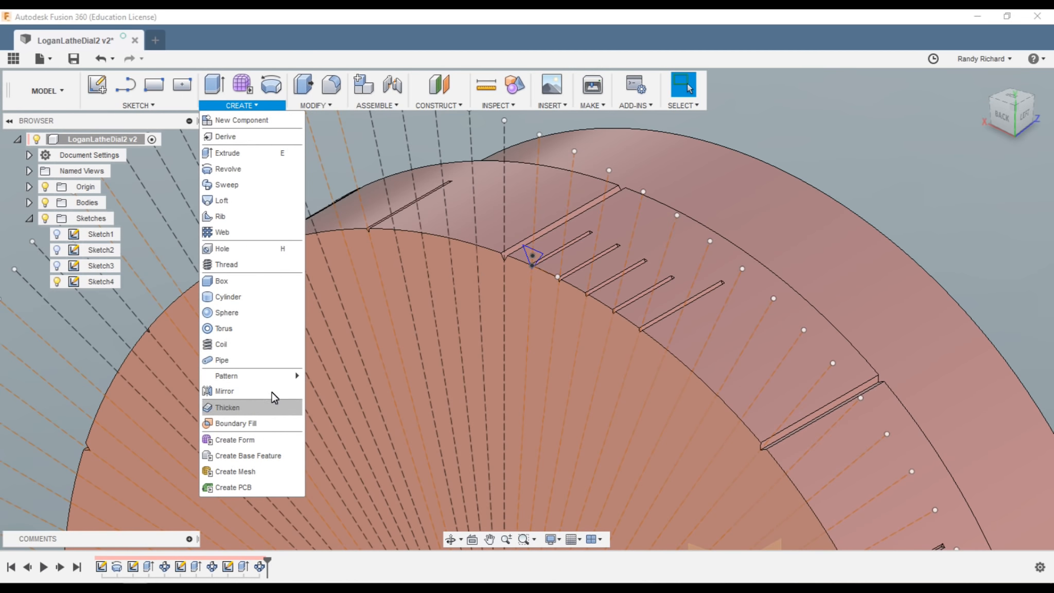
mouse_move(270, 374)
click(334, 395)
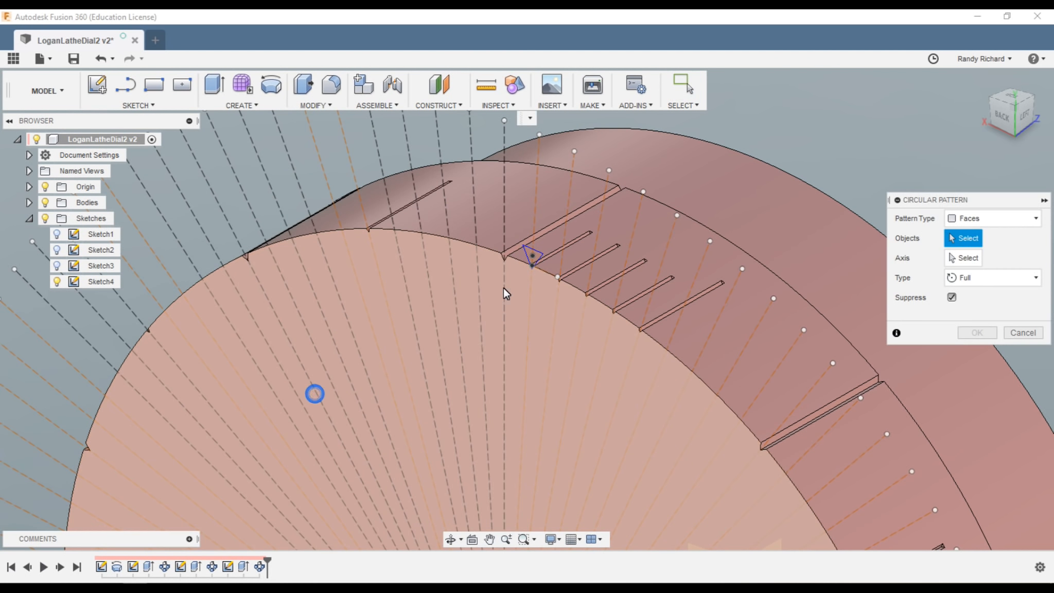
scroll(520, 280, up, 5)
click(550, 245)
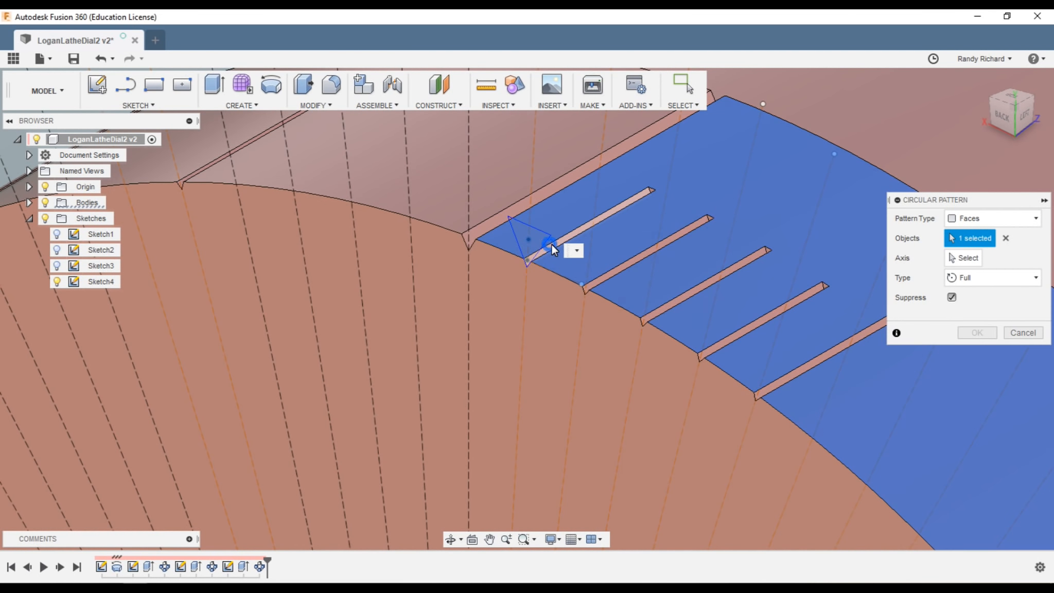
click(547, 217)
click(568, 237)
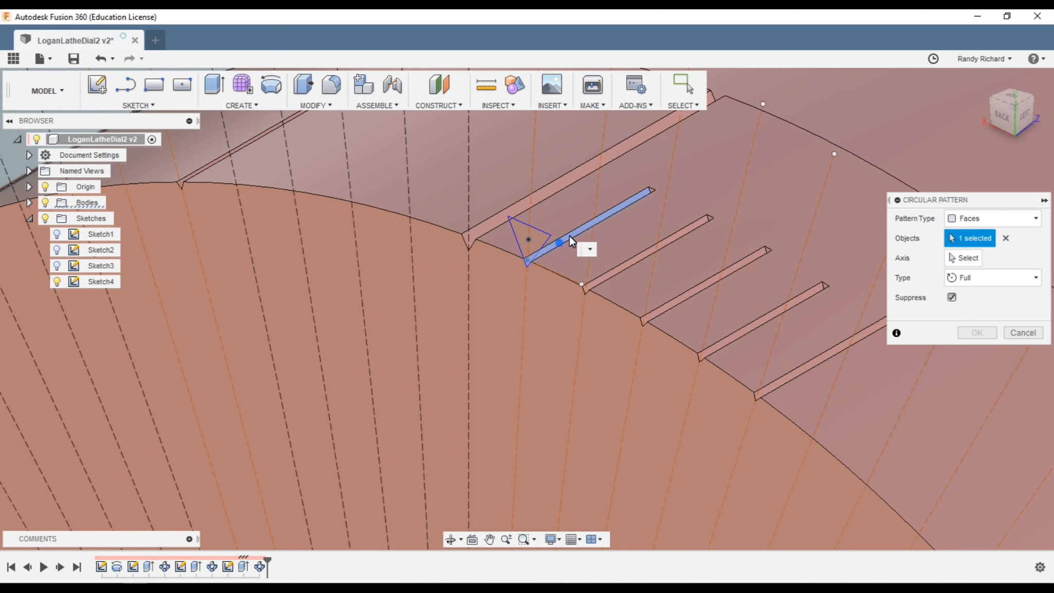
click(684, 231)
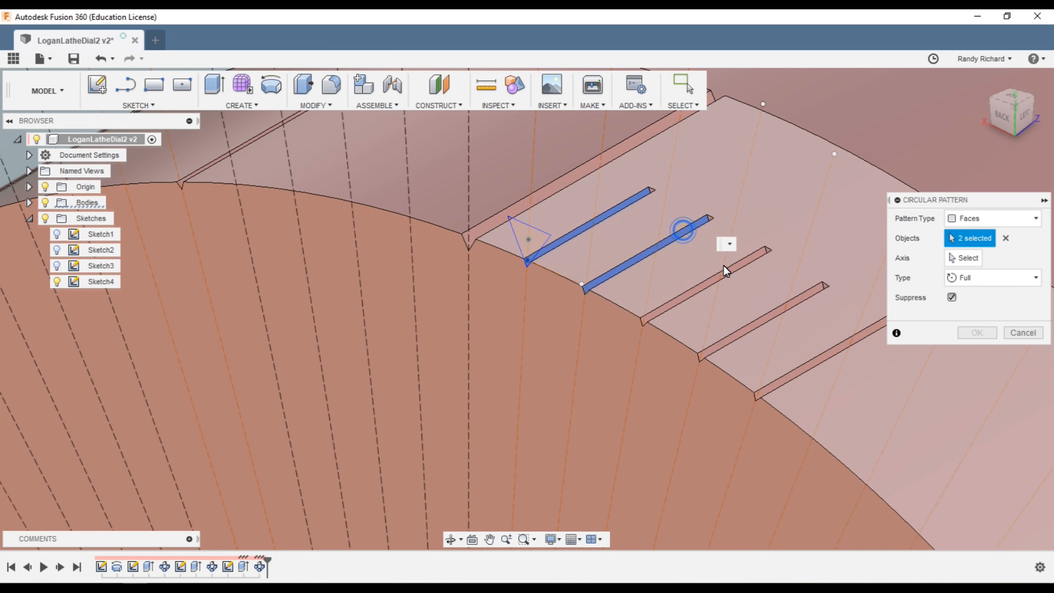
click(726, 270)
click(775, 314)
Add the remaining side and end faces of the four fine grooves to the pattern objects.
scroll(720, 211, down, 3)
mouse_move(989, 112)
mouse_down()
mouse_move(29, 118)
mouse_move(936, 106)
mouse_up()
double_click(935, 105)
scroll(669, 137, up, 5)
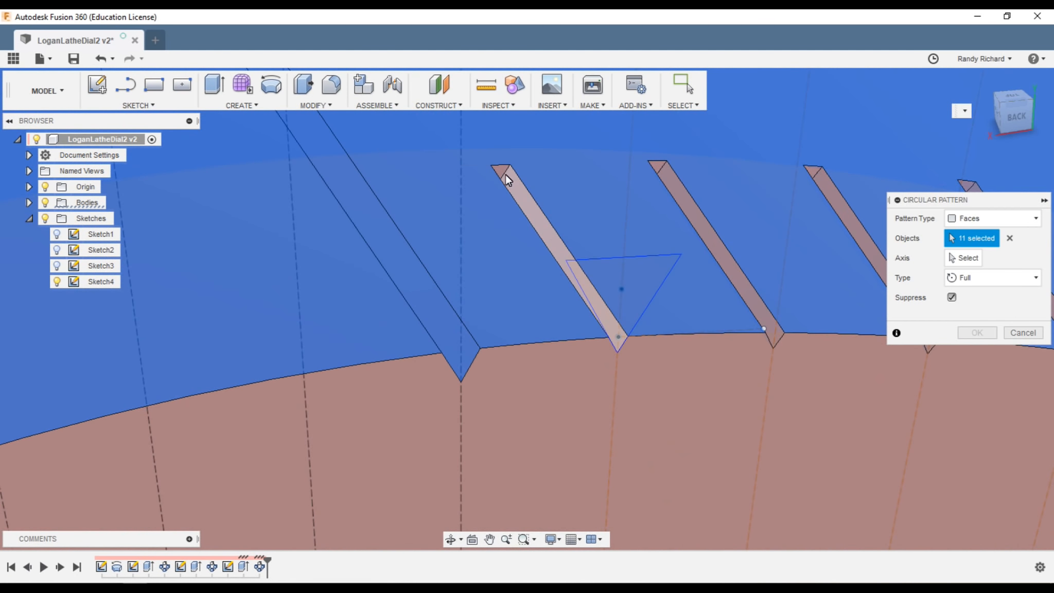
double_click(514, 187)
double_click(677, 192)
scroll(463, 401, down, 2)
scroll(381, 355, down, 1)
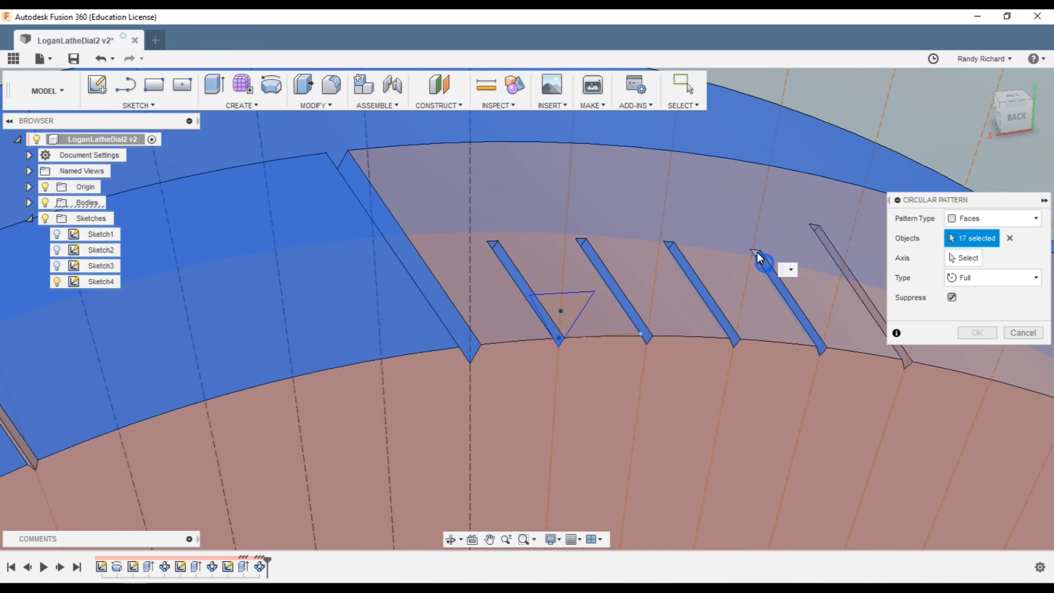
click(763, 291)
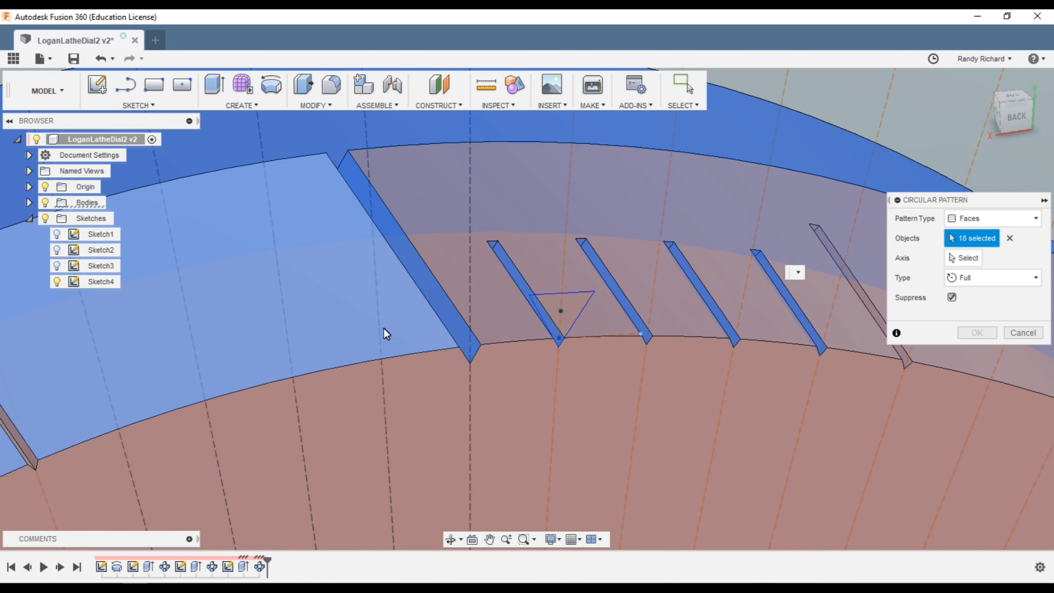
Remove the stray graduated rim, main V-groove and larger outer rim faces from the pattern objects.
scroll(384, 328, down, 4)
click(365, 312)
click(407, 301)
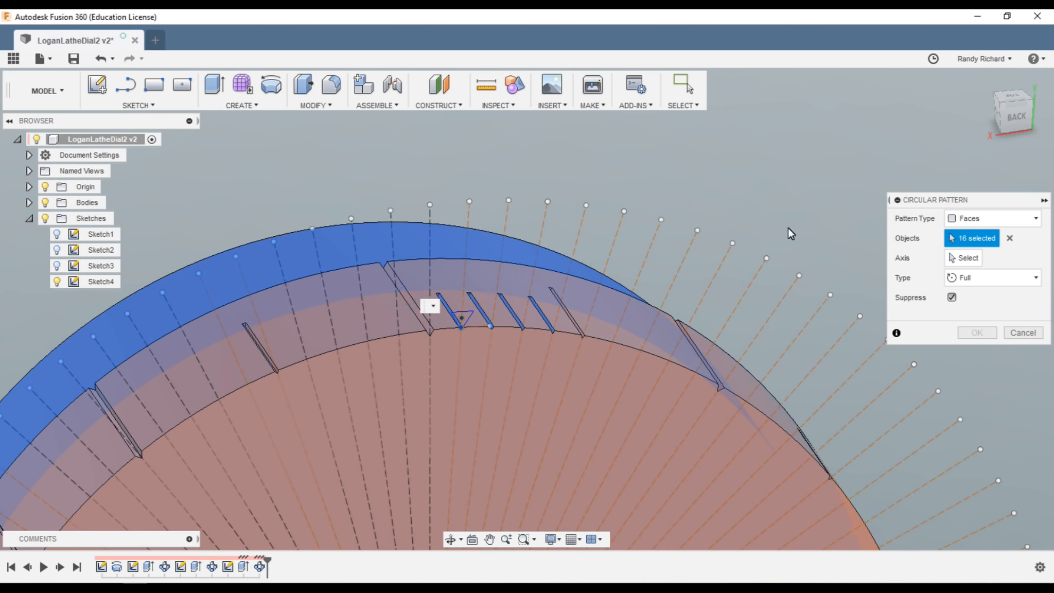
drag(996, 120, 938, 113)
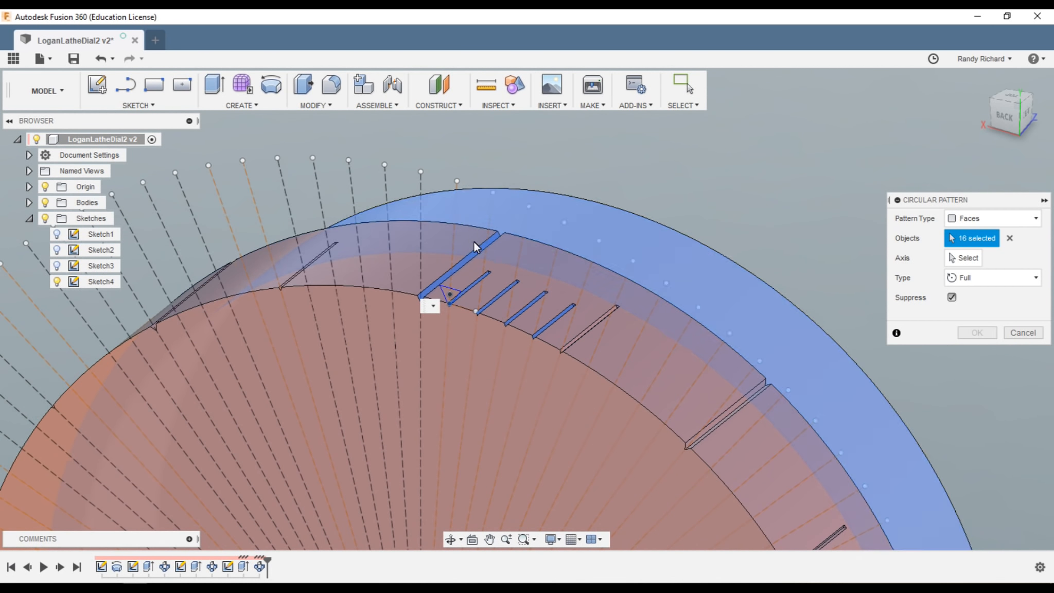
click(473, 255)
click(578, 231)
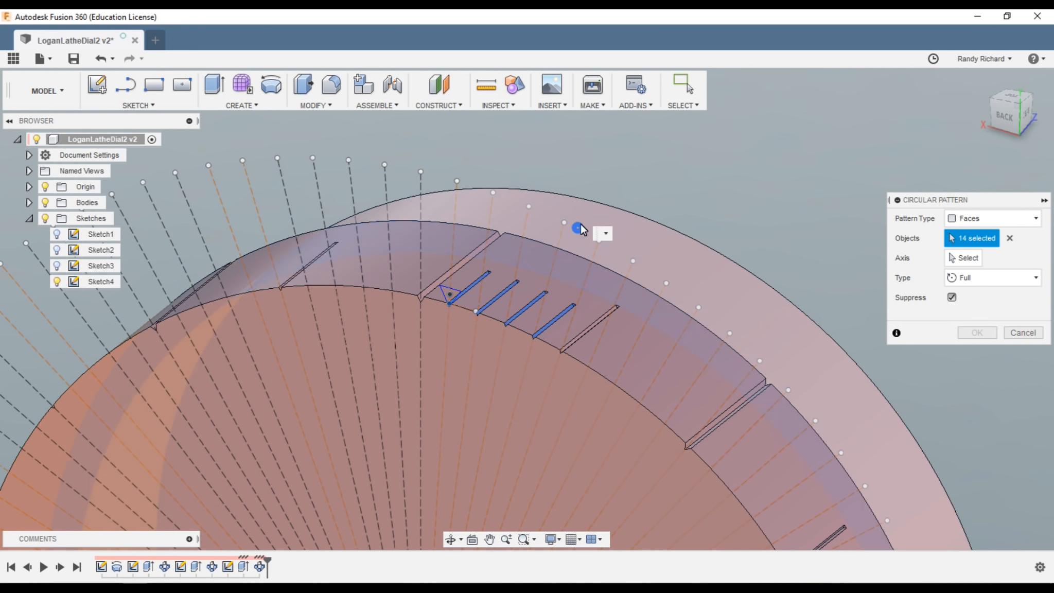
Check the selected fine groove faces and use the Z axis as the four-groove pattern's axis.
scroll(338, 411, down, 2)
scroll(425, 312, down, 3)
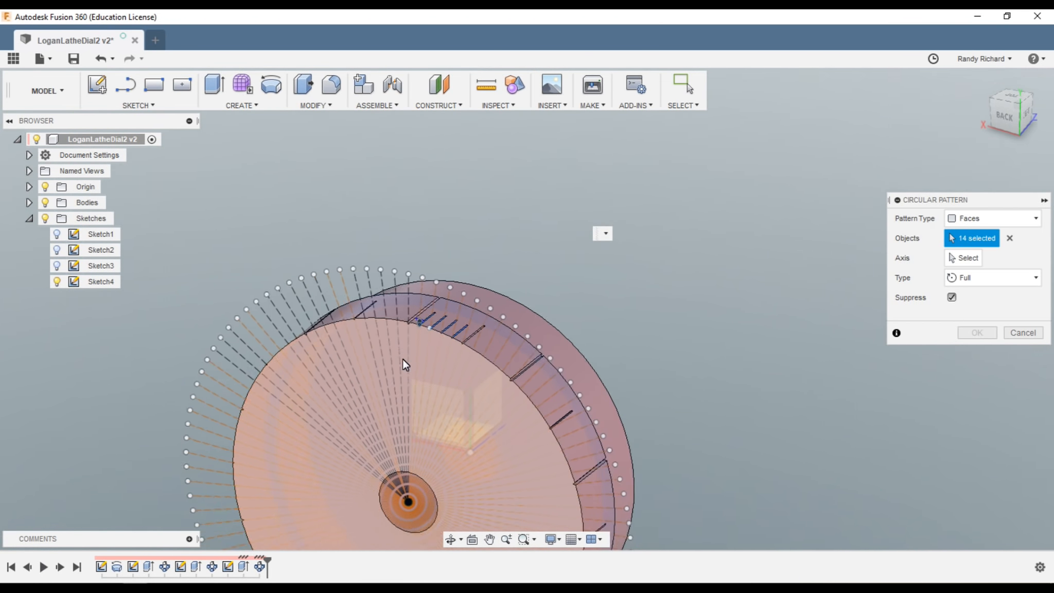
scroll(403, 359, up, 6)
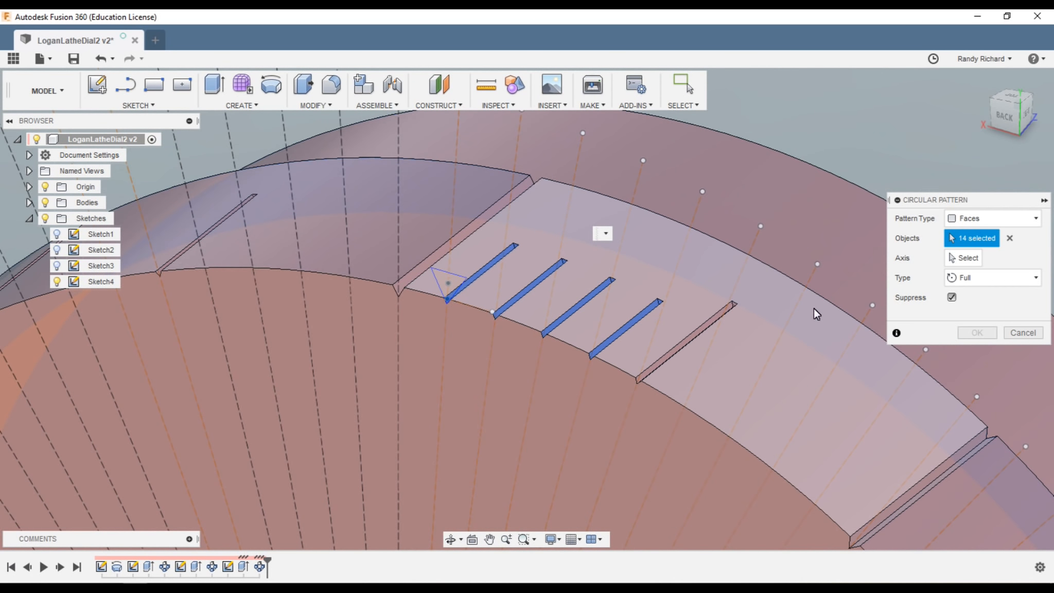
click(963, 258)
scroll(424, 405, down, 5)
drag(1022, 111, 806, 135)
scroll(711, 314, down, 3)
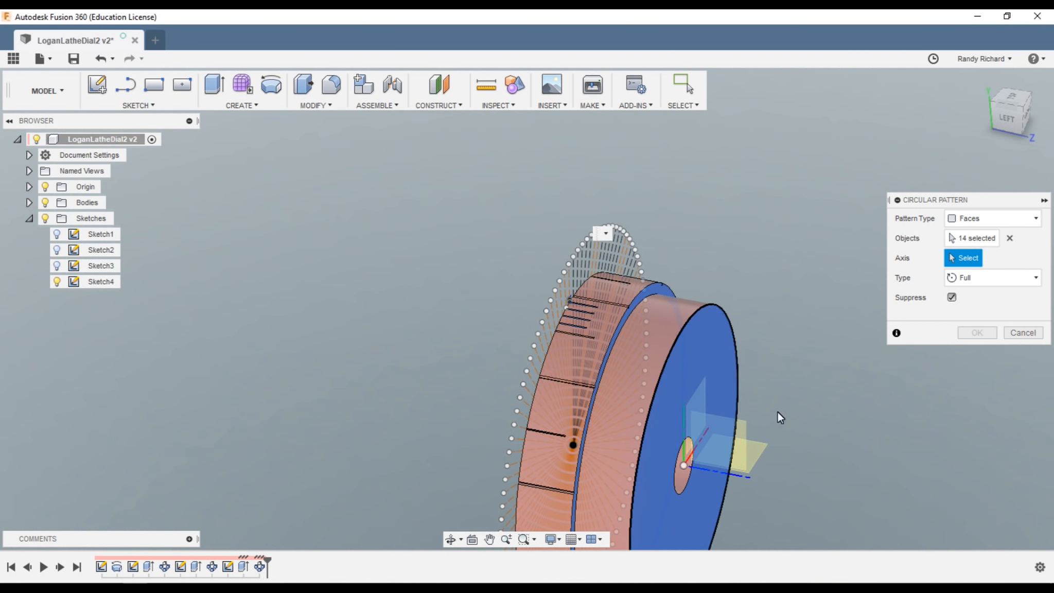
click(739, 478)
Set the full circular pattern of the four fine grooves to a quantity of 20 about the dial's central Z axis and create it.
drag(1011, 124, 114, 120)
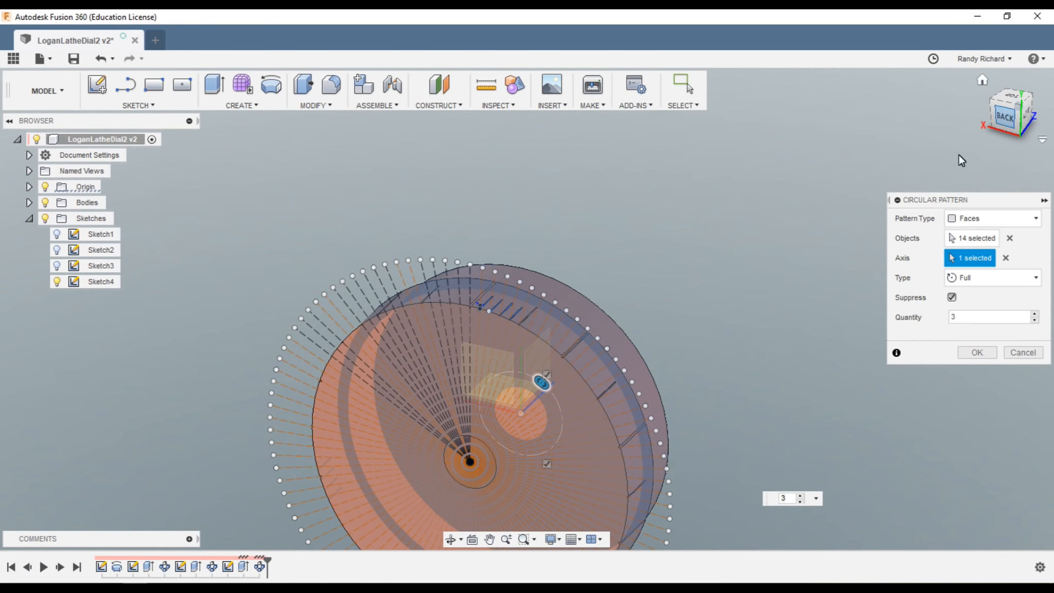
scroll(634, 281, down, 3)
scroll(625, 322, up, 4)
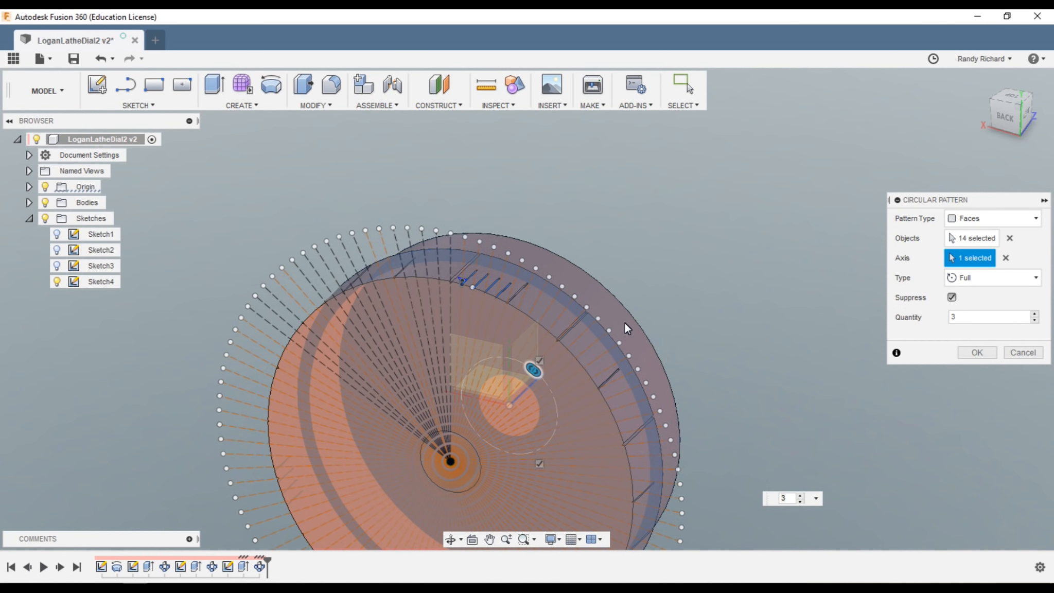
scroll(625, 323, up, 3)
double_click(966, 317)
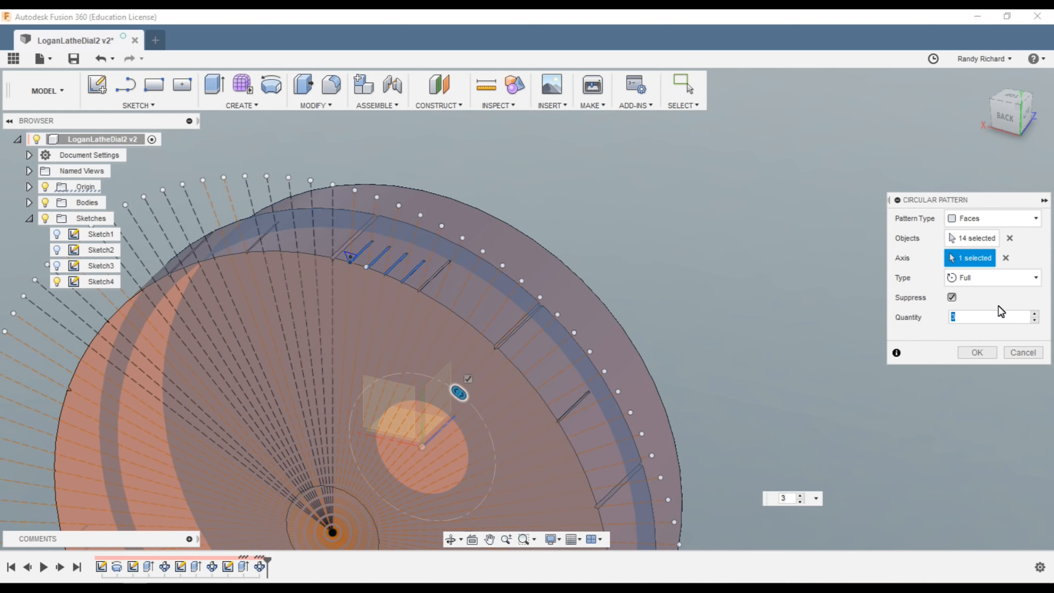
text(20)
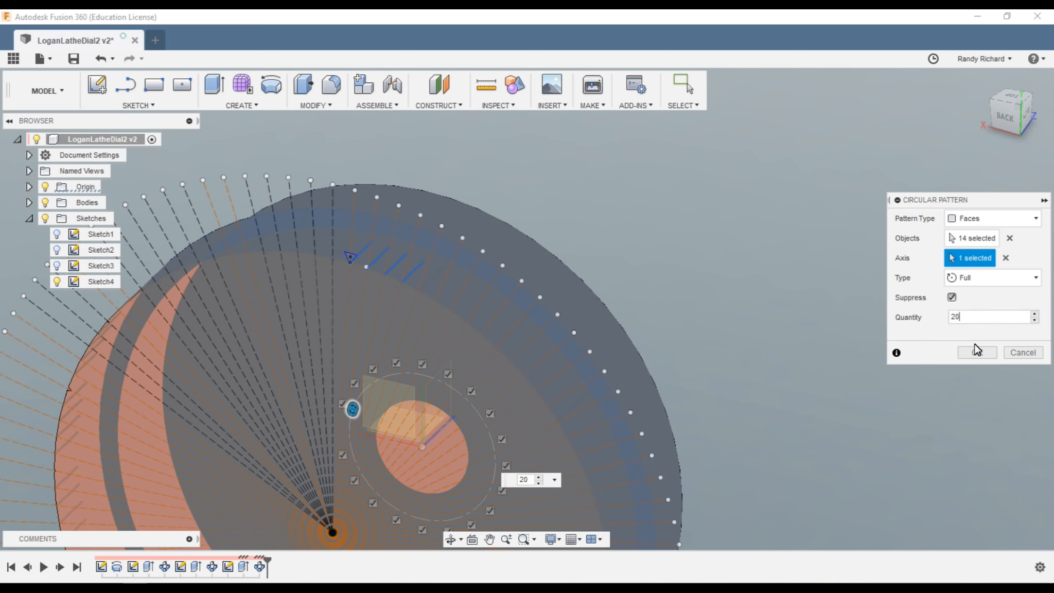
click(972, 352)
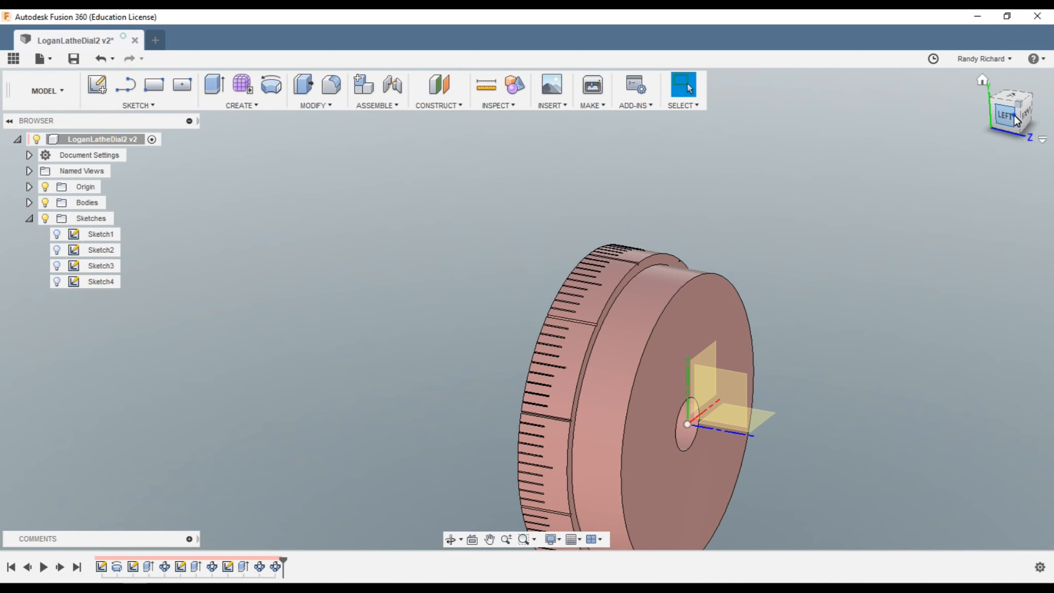
mouse_move(1014, 114)
mouse_down()
mouse_move(8, 122)
mouse_move(56, 113)
mouse_move(99, 129)
mouse_move(90, 130)
mouse_move(1036, 133)
mouse_move(843, 136)
mouse_move(990, 128)
mouse_move(438, 263)
mouse_move(572, 442)
mouse_up()
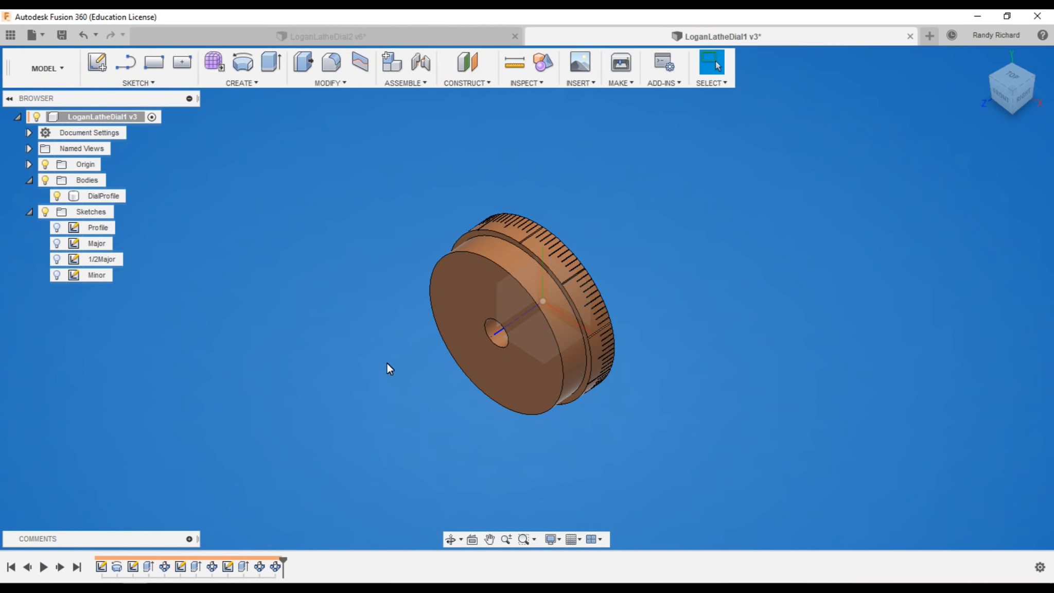
mouse_move(1025, 93)
mouse_down()
mouse_move(986, 114)
mouse_move(906, 115)
mouse_move(879, 93)
mouse_move(909, 55)
mouse_move(1028, 94)
mouse_move(969, 90)
mouse_move(1004, 84)
mouse_move(1017, 102)
mouse_move(974, 96)
mouse_move(1029, 86)
mouse_move(1032, 98)
mouse_move(1015, 101)
mouse_move(1024, 94)
mouse_up()
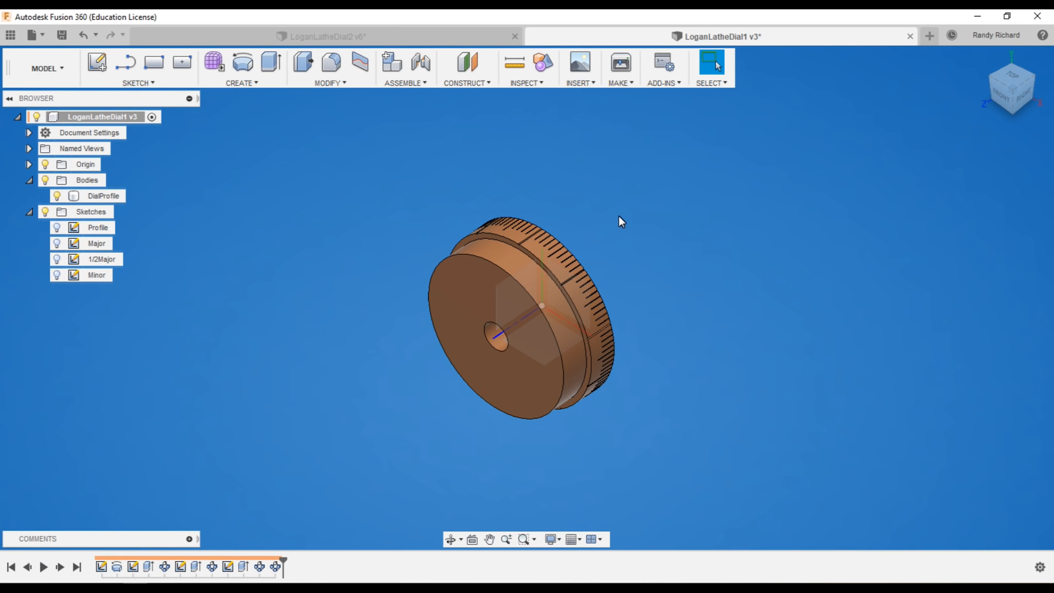
scroll(626, 296, down, 2)
click(540, 259)
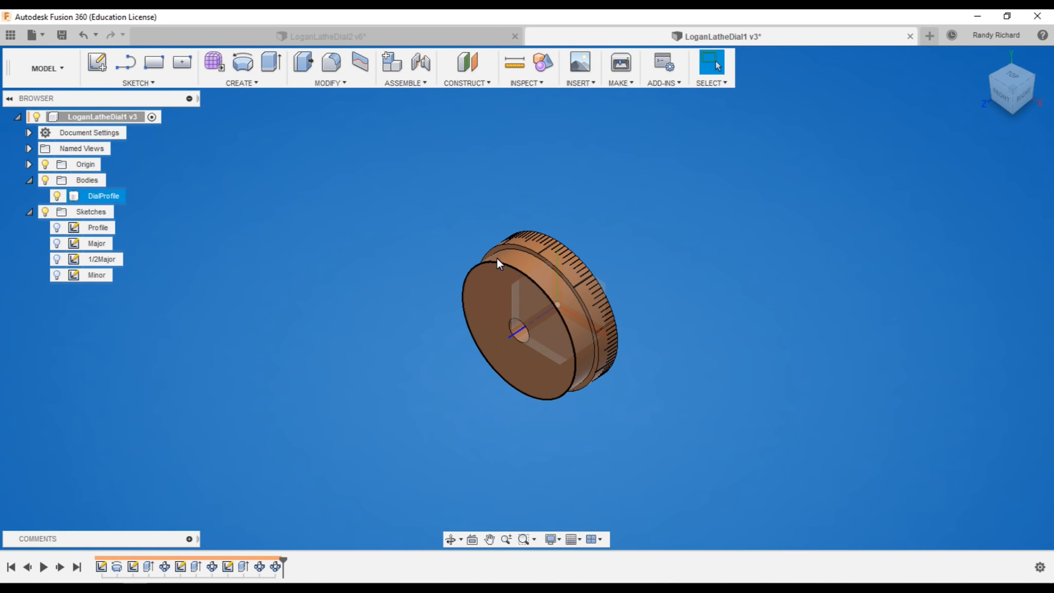
scroll(439, 328, up, 1)
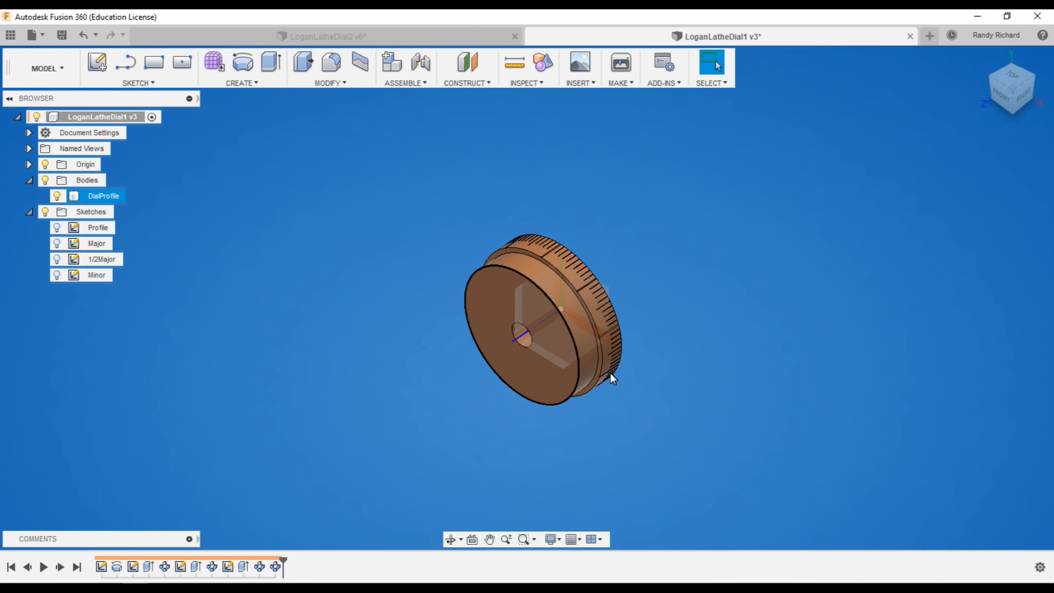
scroll(611, 356, up, 2)
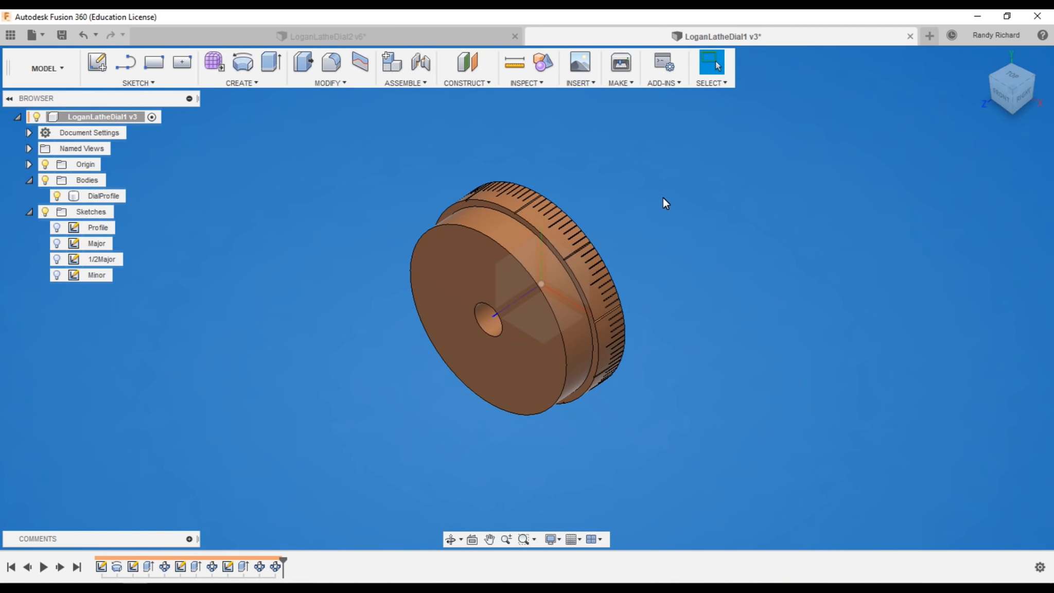
scroll(599, 170, up, 1)
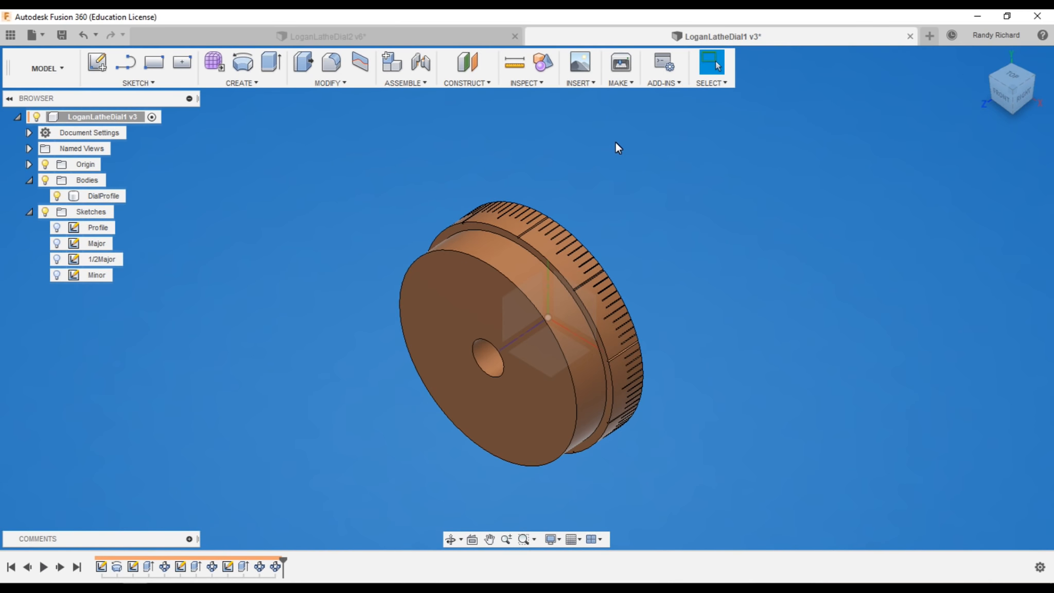
click(460, 297)
scroll(676, 411, up, 1)
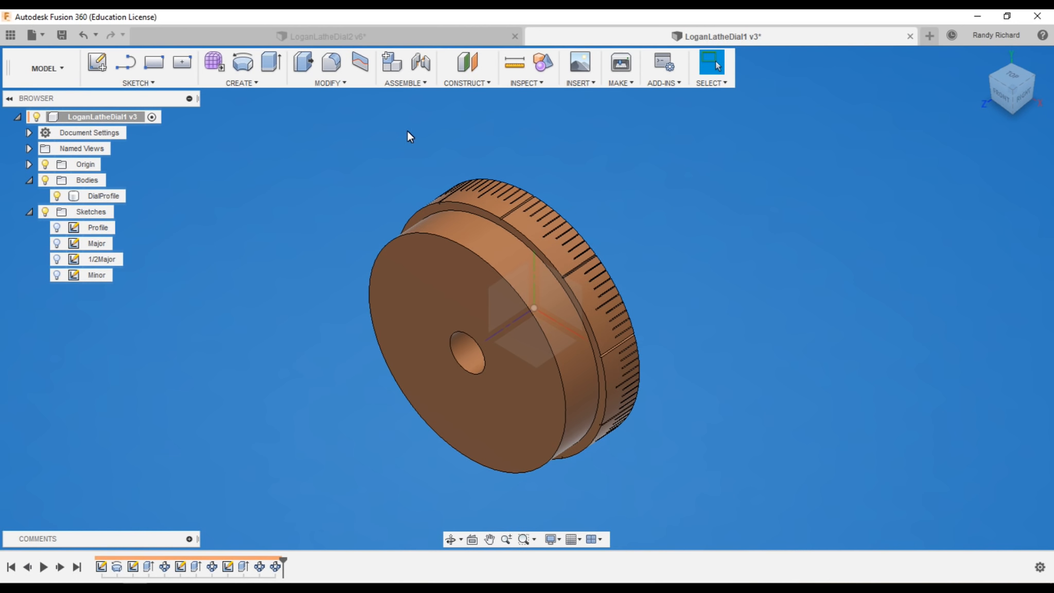
scroll(552, 161, down, 2)
scroll(548, 130, up, 2)
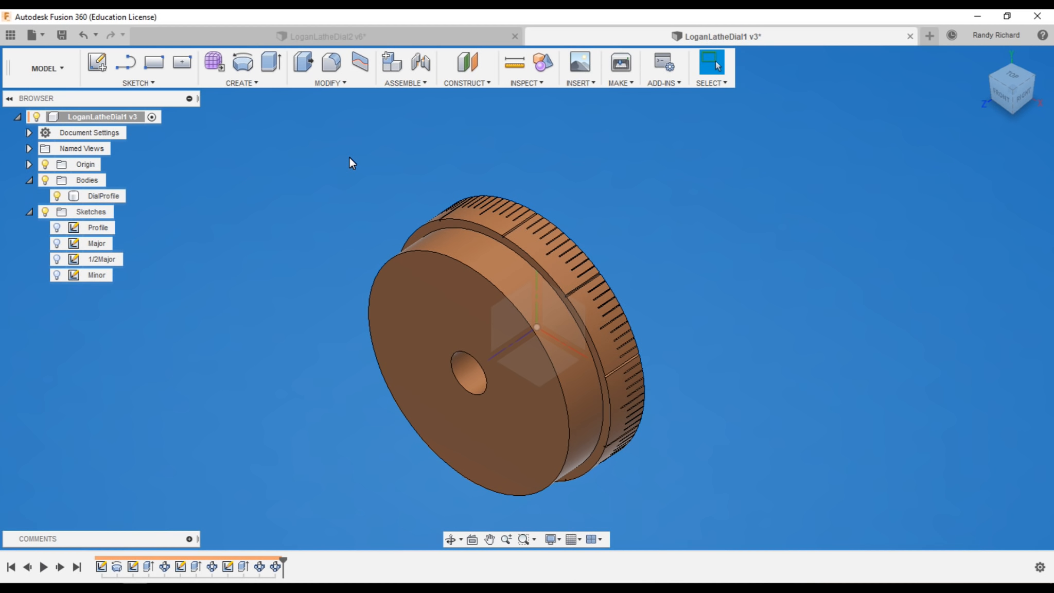
scroll(407, 178, down, 2)
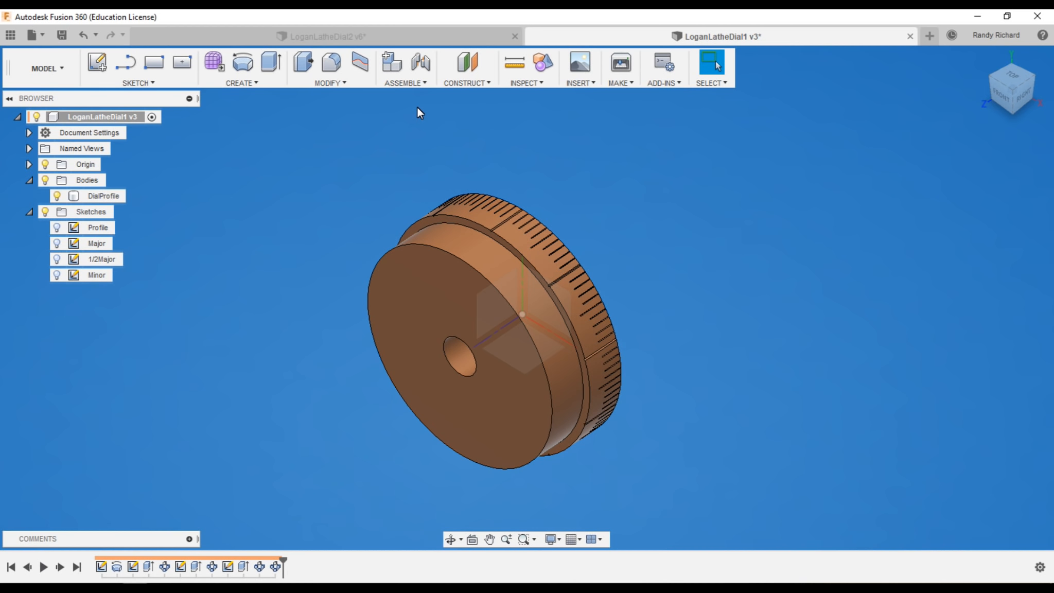
Create a construction plane offset about 2.389 in upward from the horizontal XZ origin plane, above the dial's graduated rim.
click(468, 83)
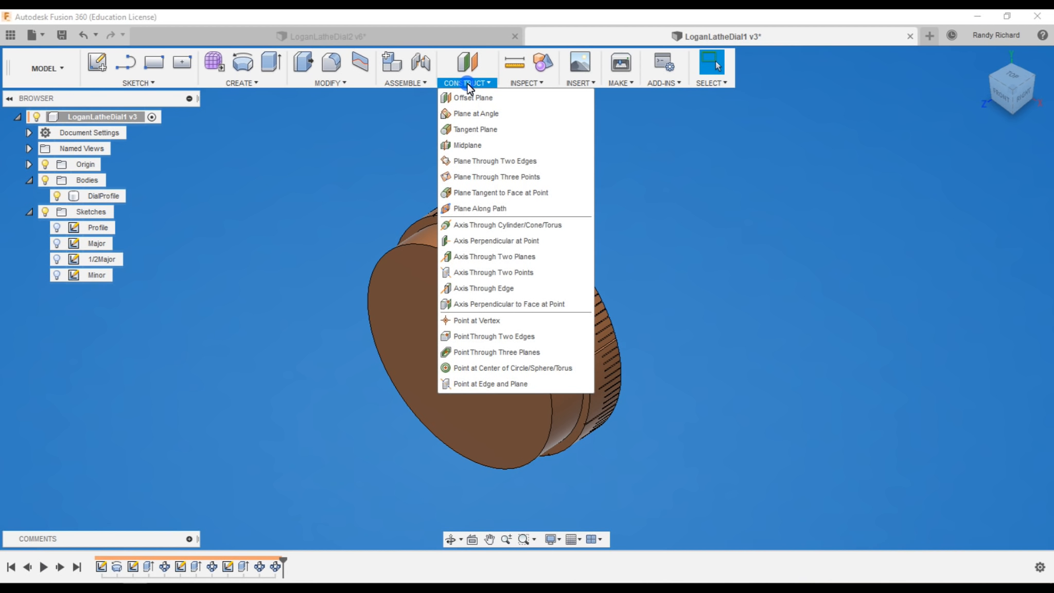
click(468, 98)
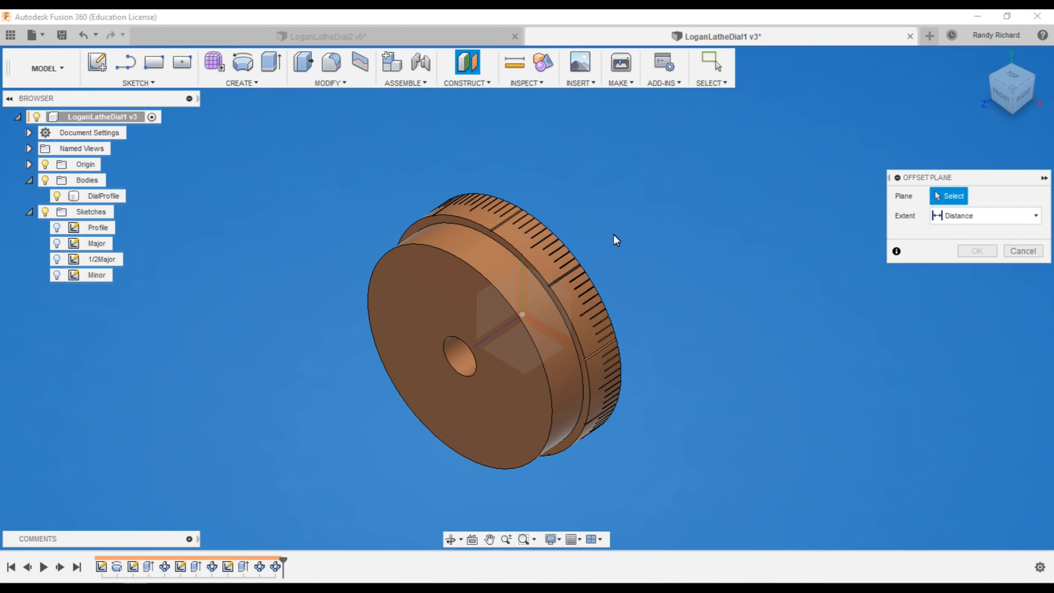
click(551, 347)
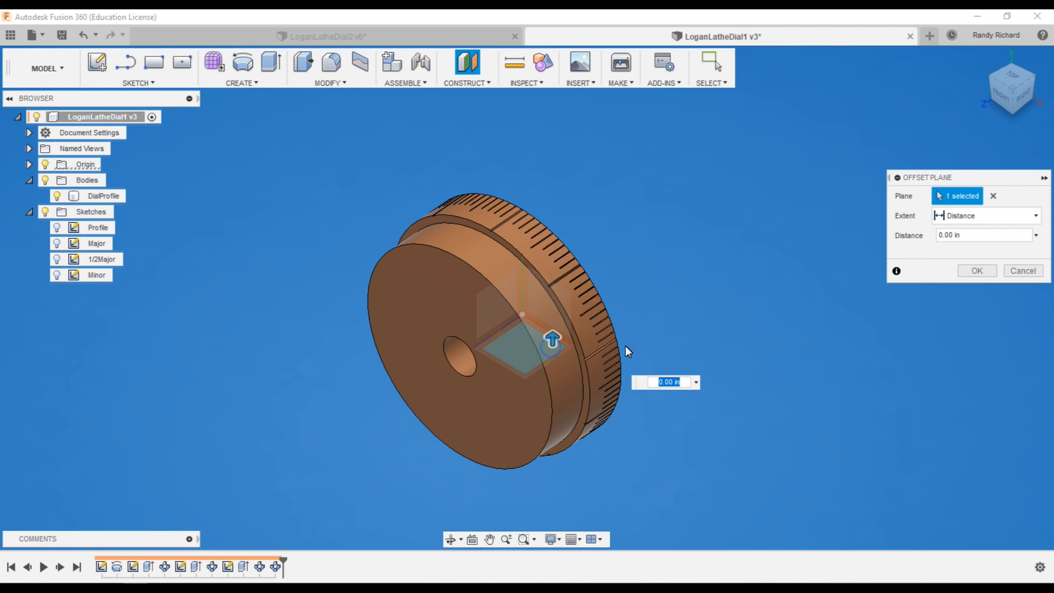
drag(555, 341, 577, 176)
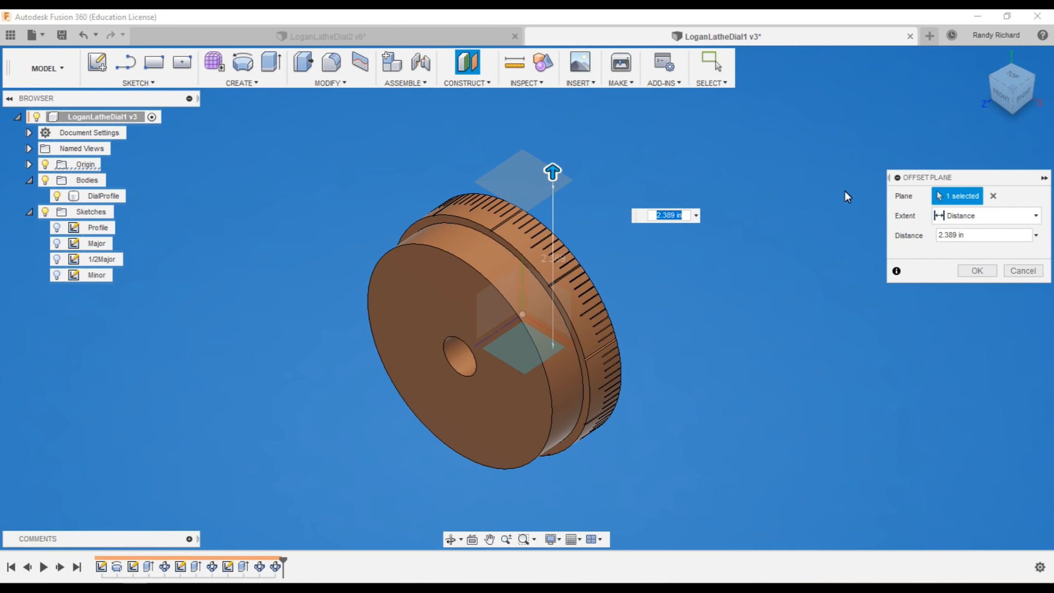
click(977, 271)
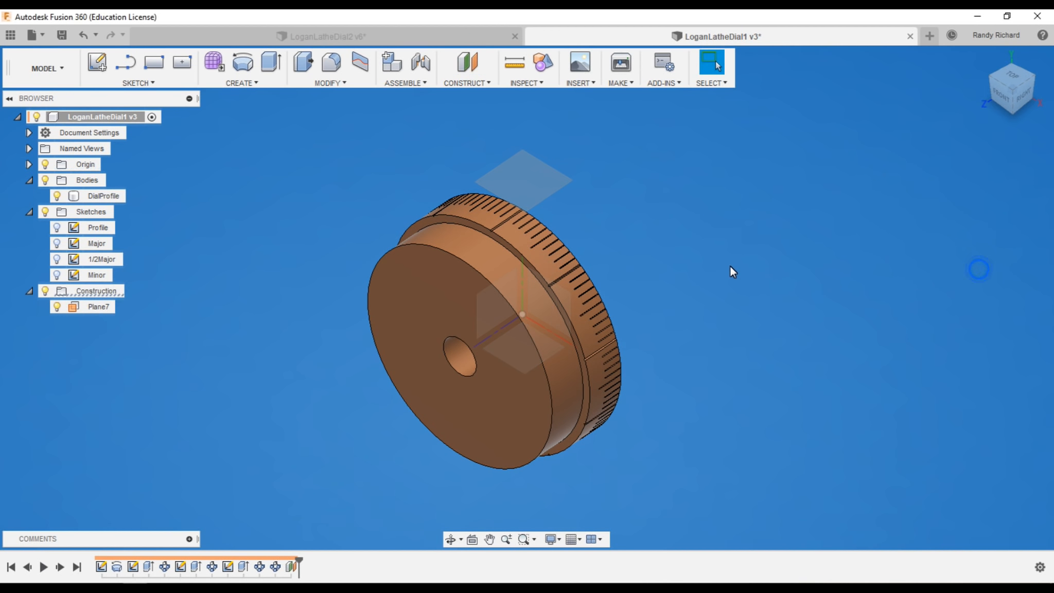
Start a new sketch on the construction plane above the dial's graduated rim.
click(535, 171)
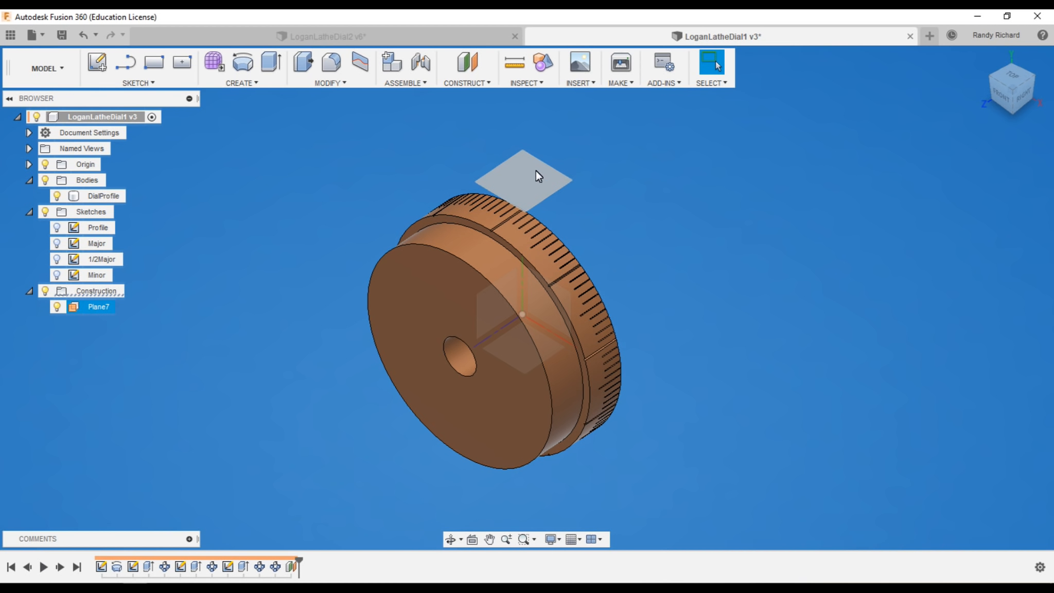
click(512, 290)
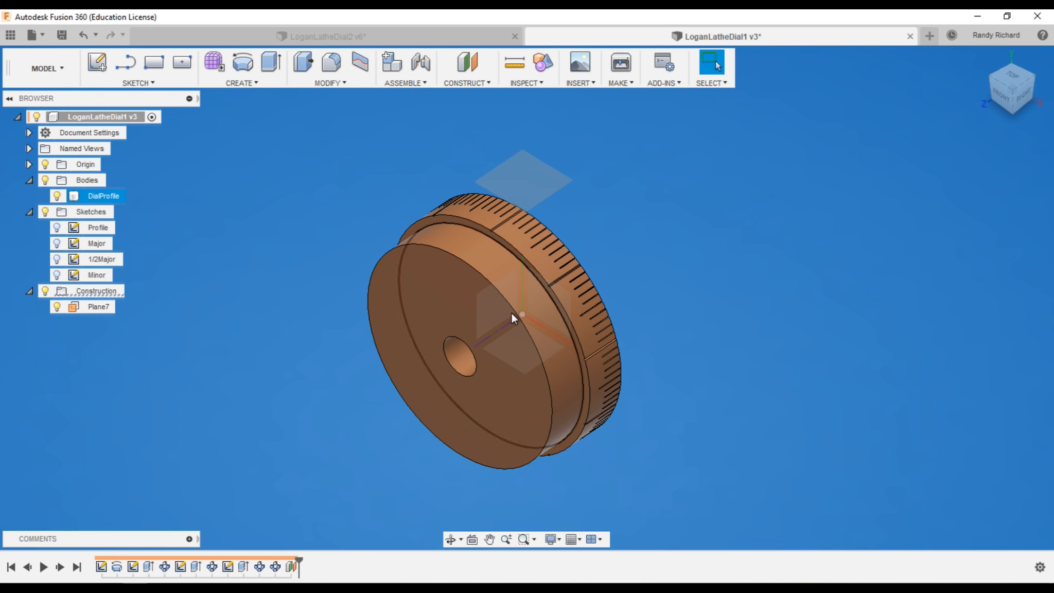
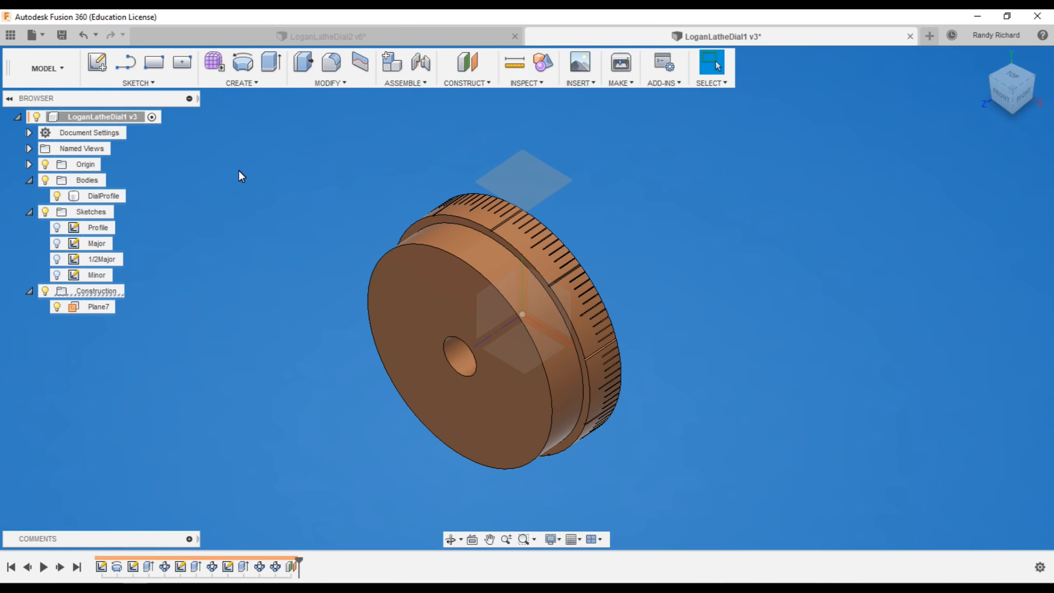
key(s)
click(349, 227)
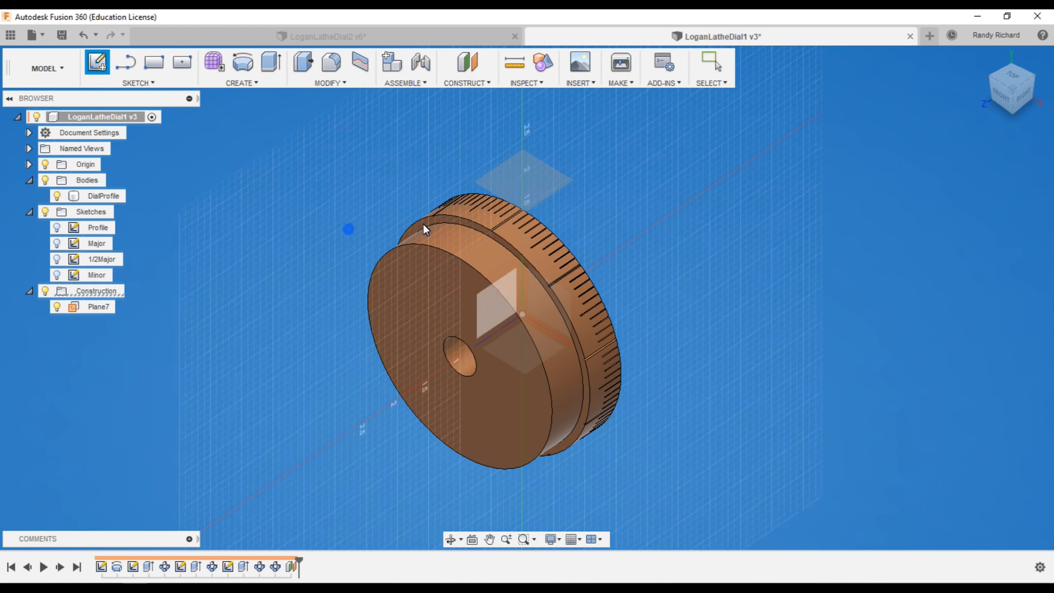
click(536, 178)
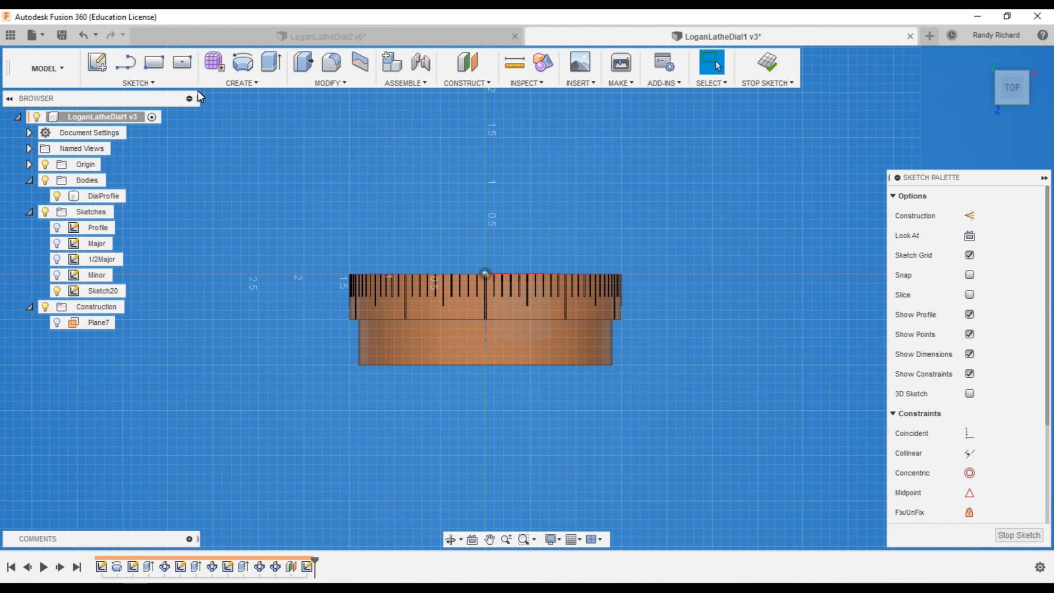
Add sketch text reading 0 on the dial's ungraduated band, just below the central major graduation line.
click(157, 82)
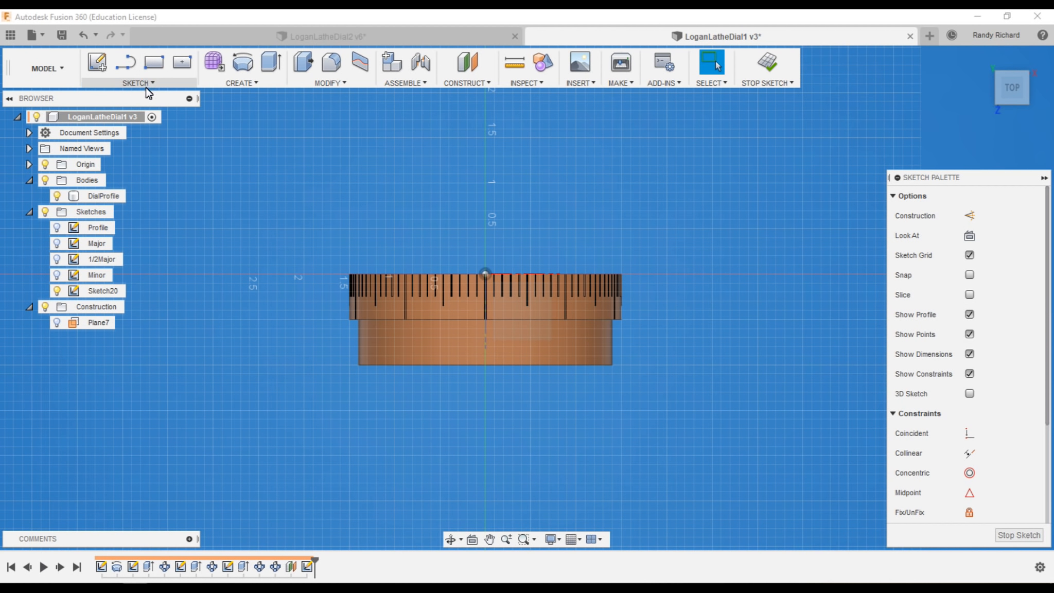
click(146, 83)
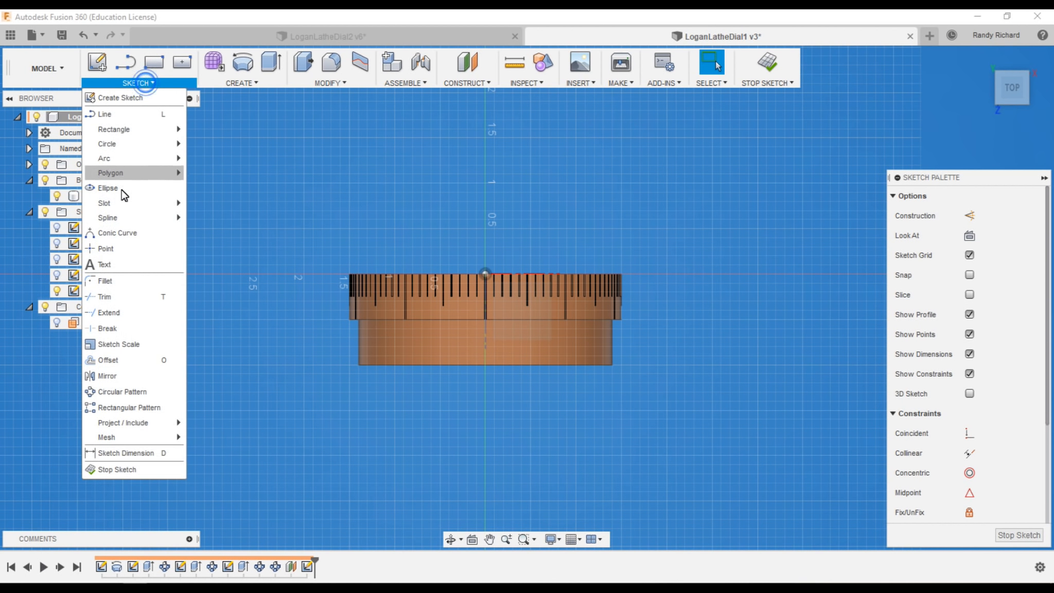
click(125, 263)
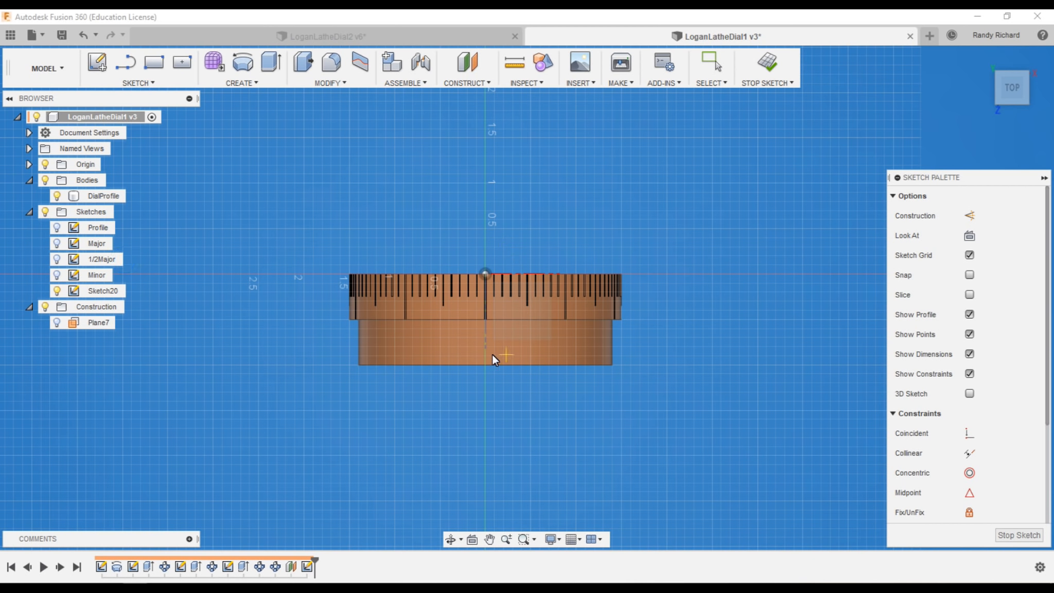
click(474, 355)
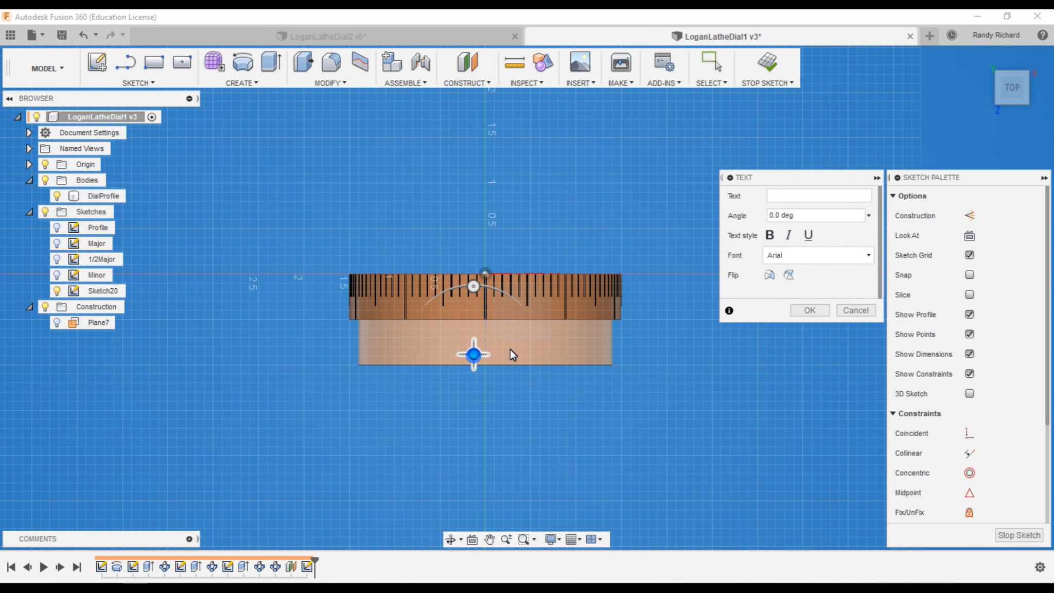
text(0)
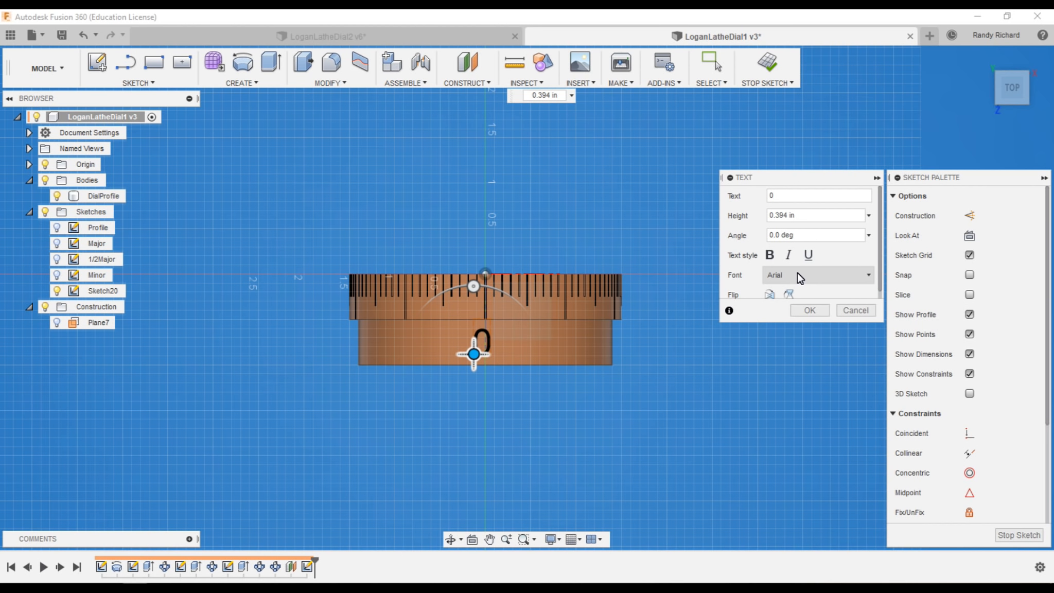
Set the sketch text's font to Simplex.
click(869, 277)
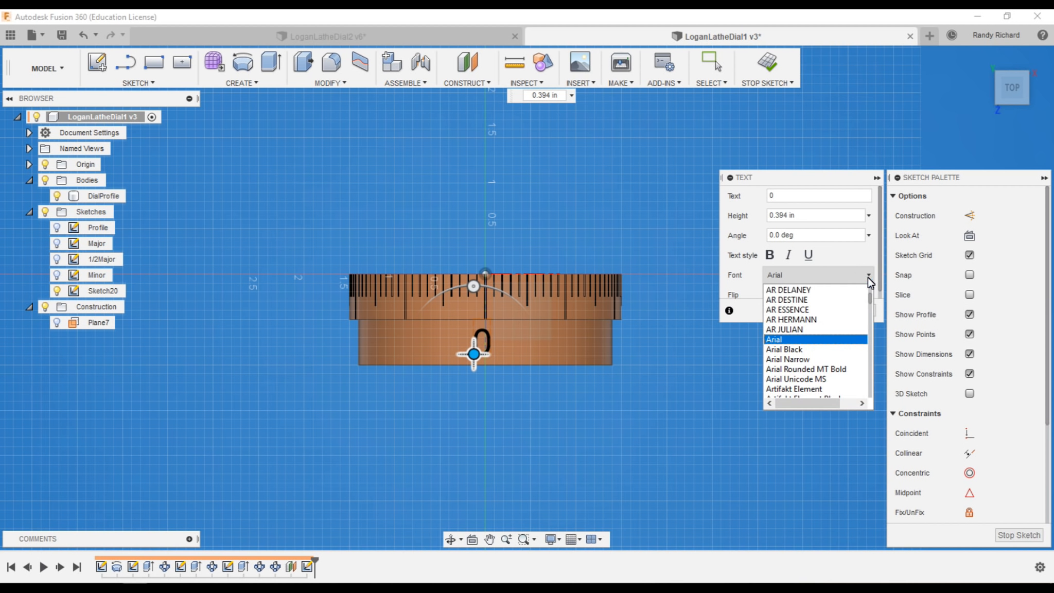
scroll(853, 304, down, 15)
scroll(851, 317, down, 5)
scroll(848, 330, down, 20)
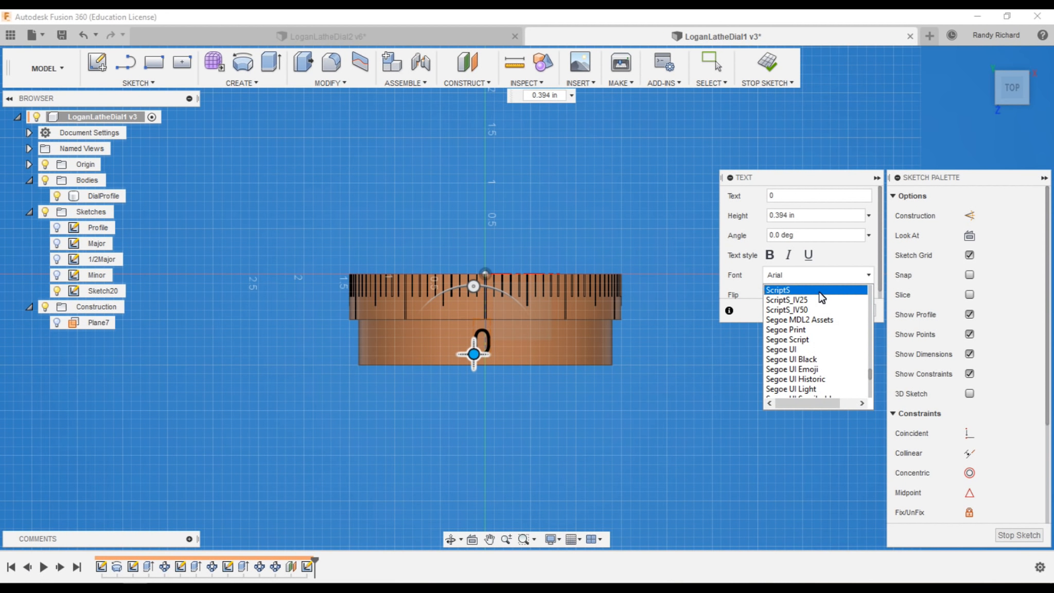
scroll(836, 328, down, 3)
scroll(837, 330, down, 2)
scroll(835, 319, up, 1)
scroll(831, 345, down, 2)
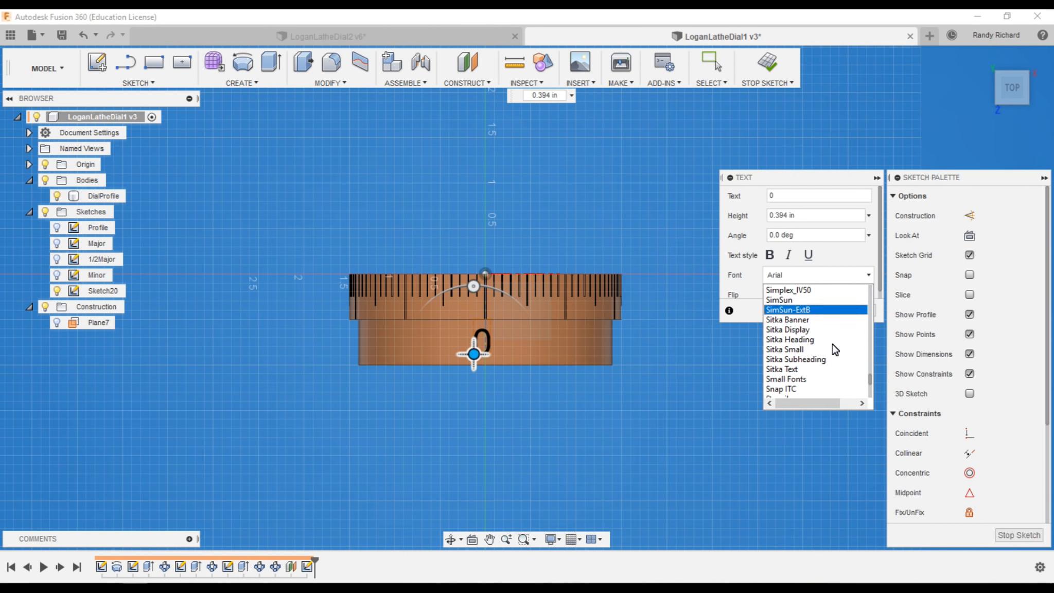
scroll(818, 372, down, 3)
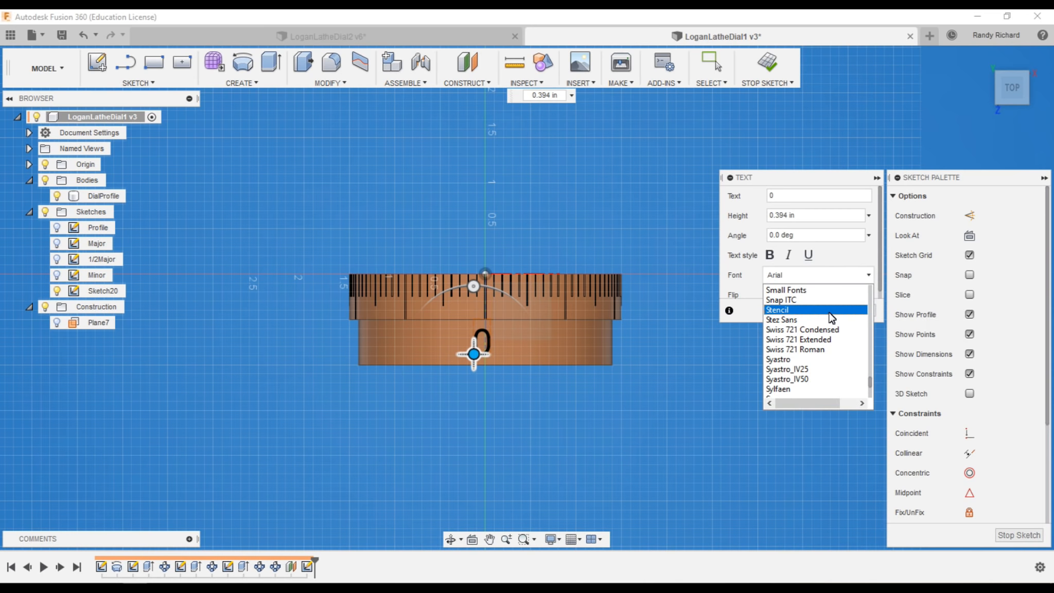
scroll(829, 316, down, 2)
scroll(830, 334, up, 4)
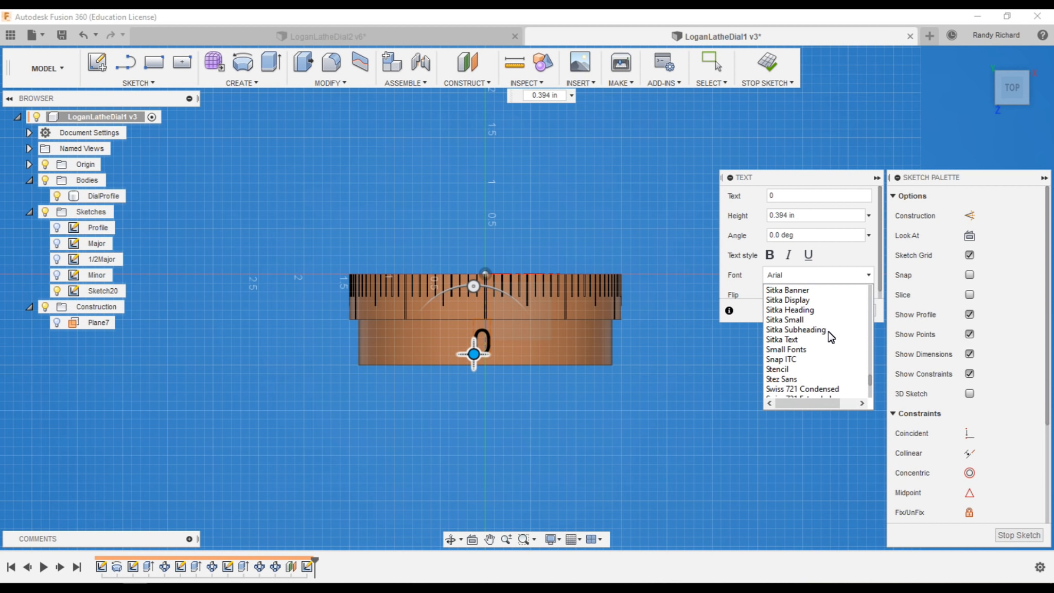
scroll(830, 340, up, 2)
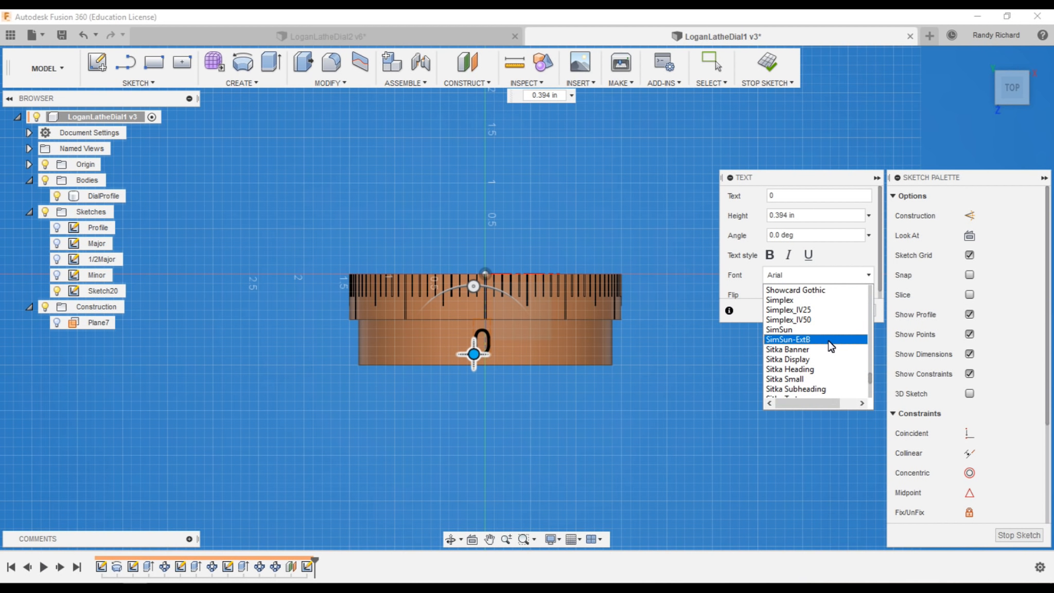
click(814, 306)
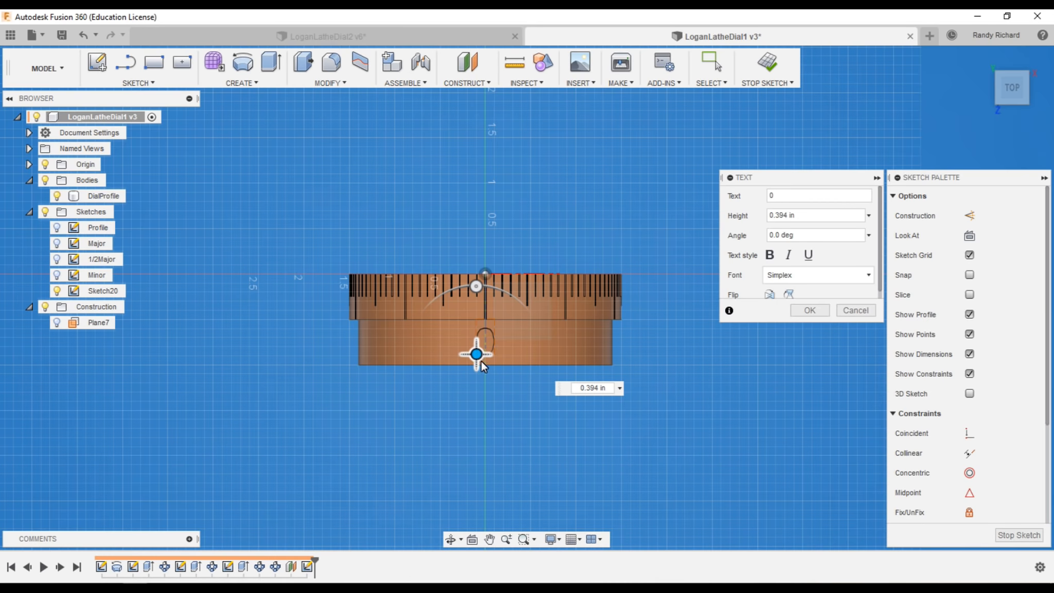
Reposition the text 0 so it is centred under the major graduation line.
scroll(484, 361, up, 4)
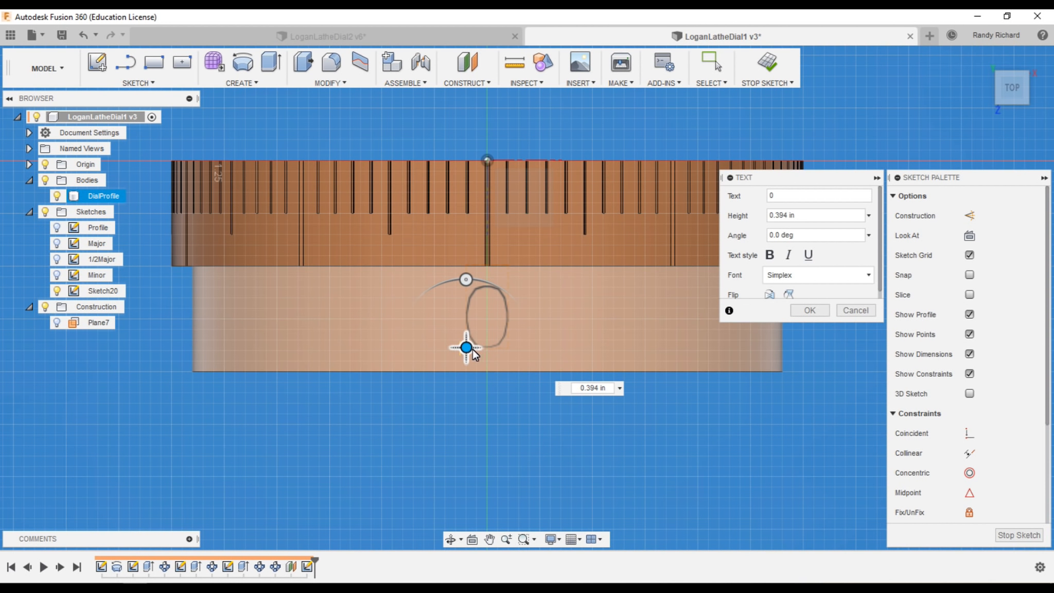
drag(470, 351, 466, 352)
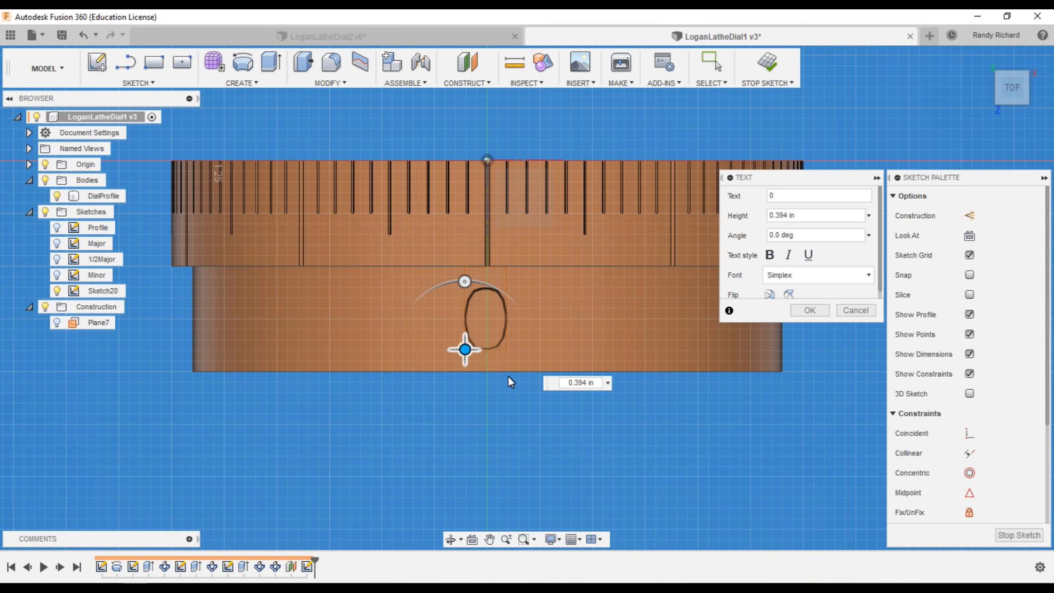
click(466, 350)
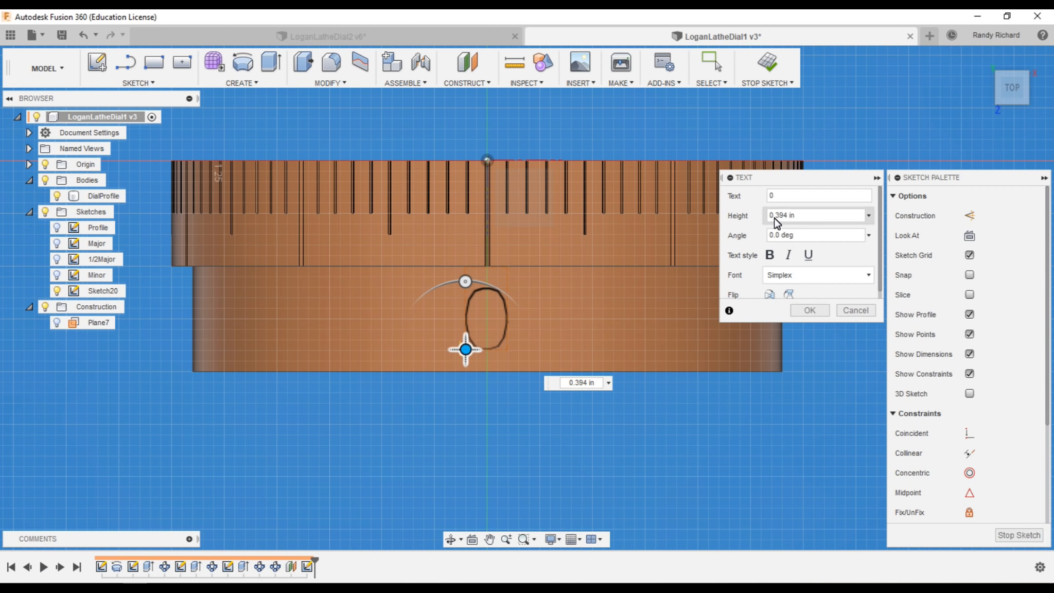
Try the italic and underline styles on the text 0, and turn both off again.
click(790, 256)
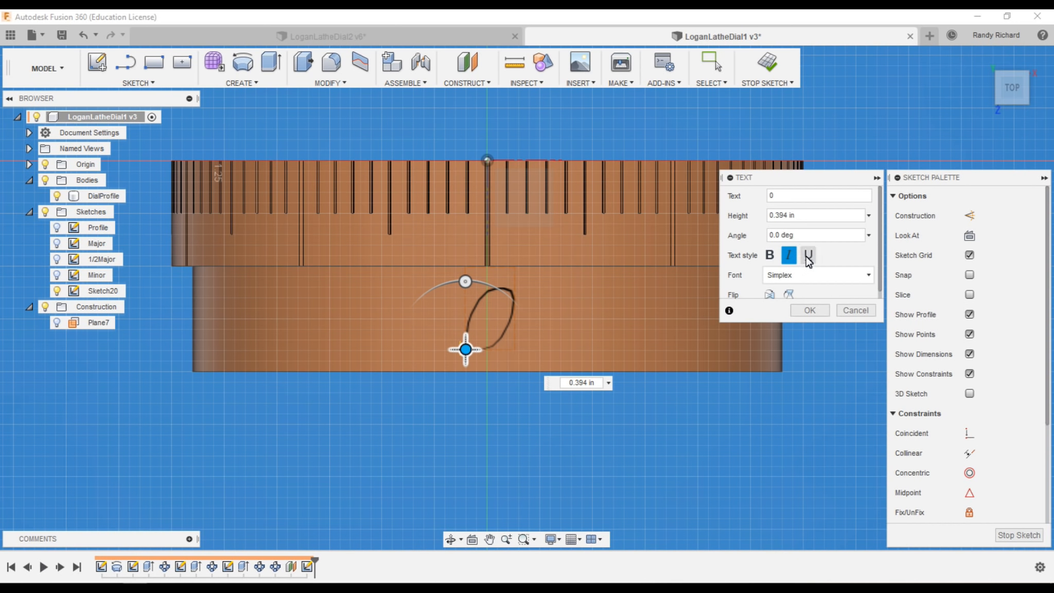
click(809, 255)
click(789, 255)
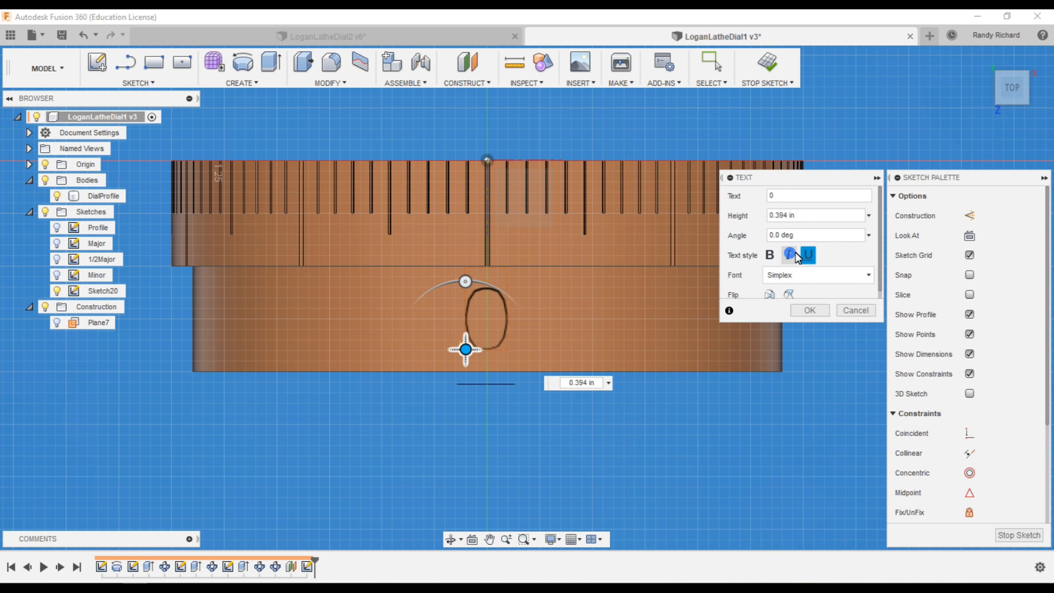
click(809, 254)
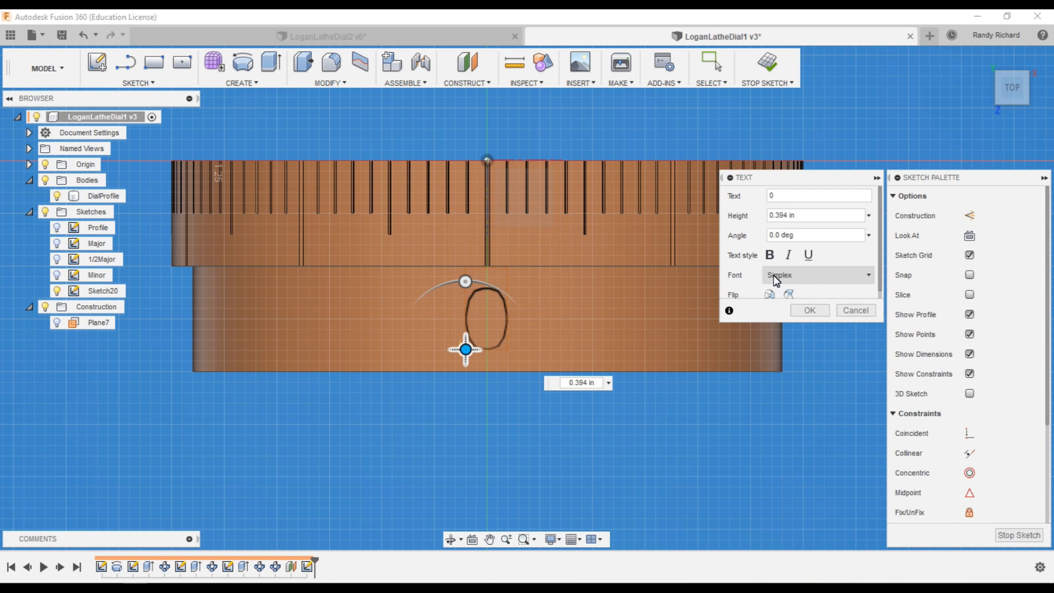
Finish the text 0 and explode it into separate sketch lines.
click(810, 310)
scroll(504, 328, down, 2)
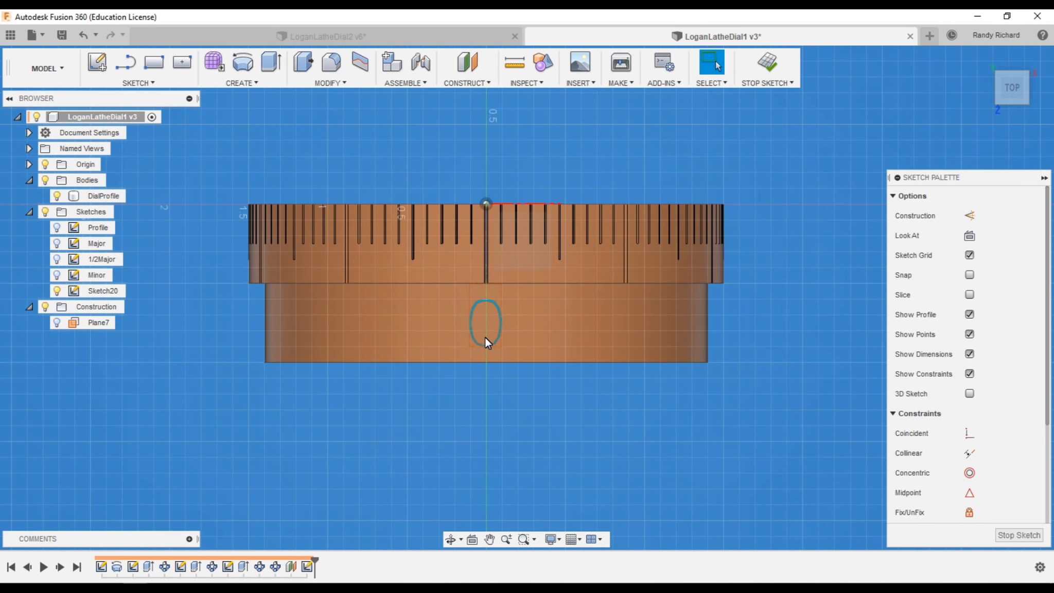
scroll(485, 337, up, 6)
scroll(561, 288, down, 5)
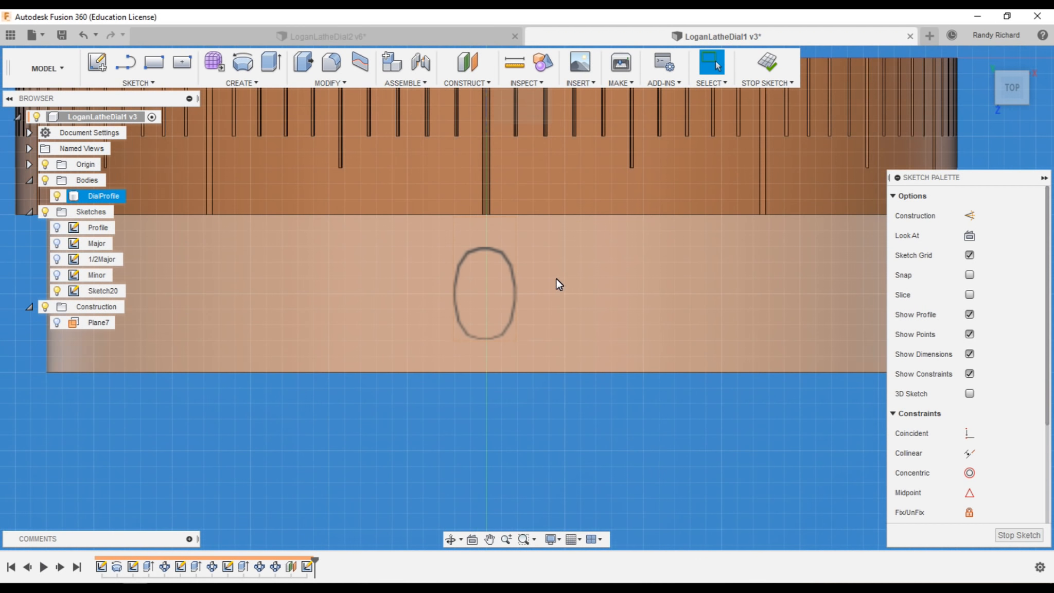
scroll(551, 251, up, 1)
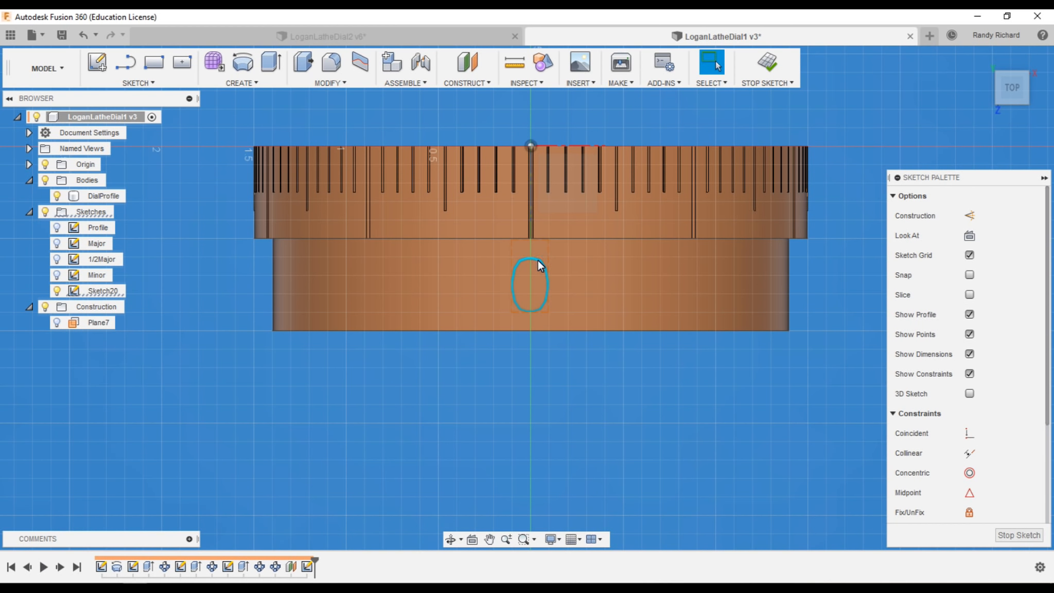
right_click(538, 261)
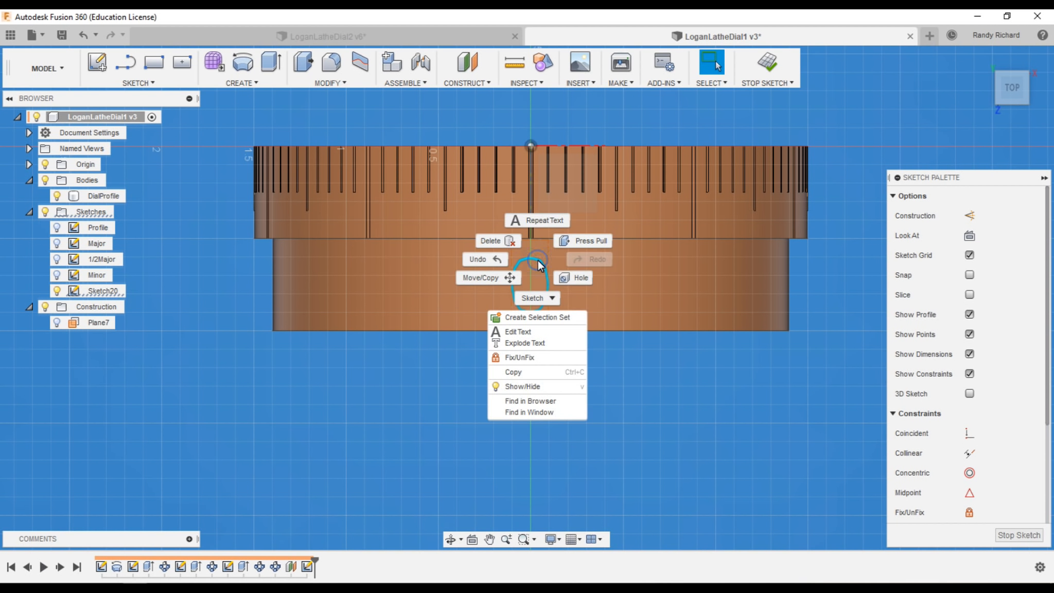
click(528, 344)
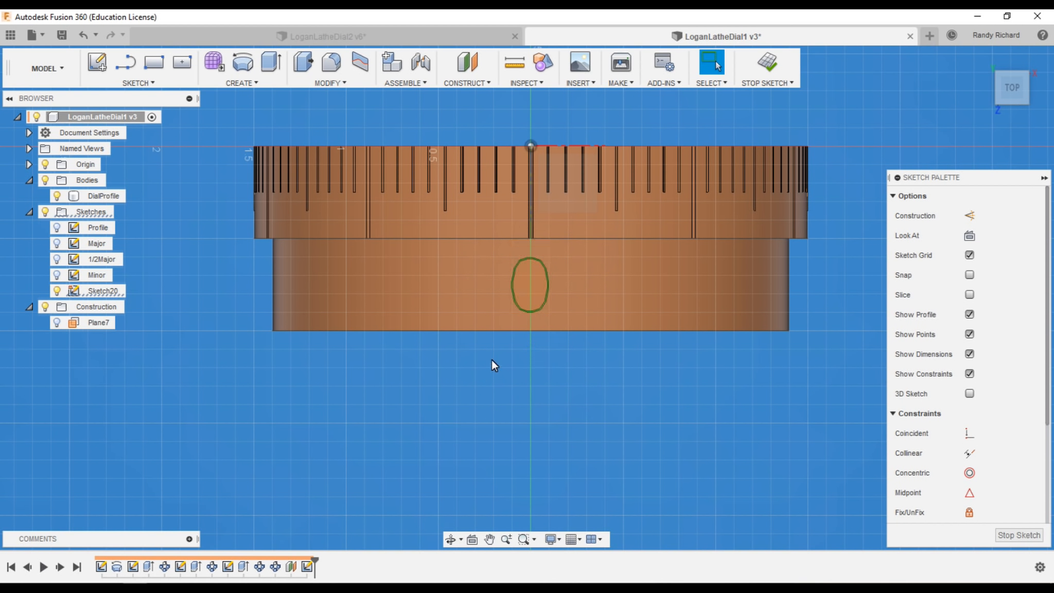
Examine the exploded double outline of the 0 up close and its placement above the dial body.
scroll(556, 340, up, 2)
scroll(558, 309, down, 3)
scroll(561, 287, up, 3)
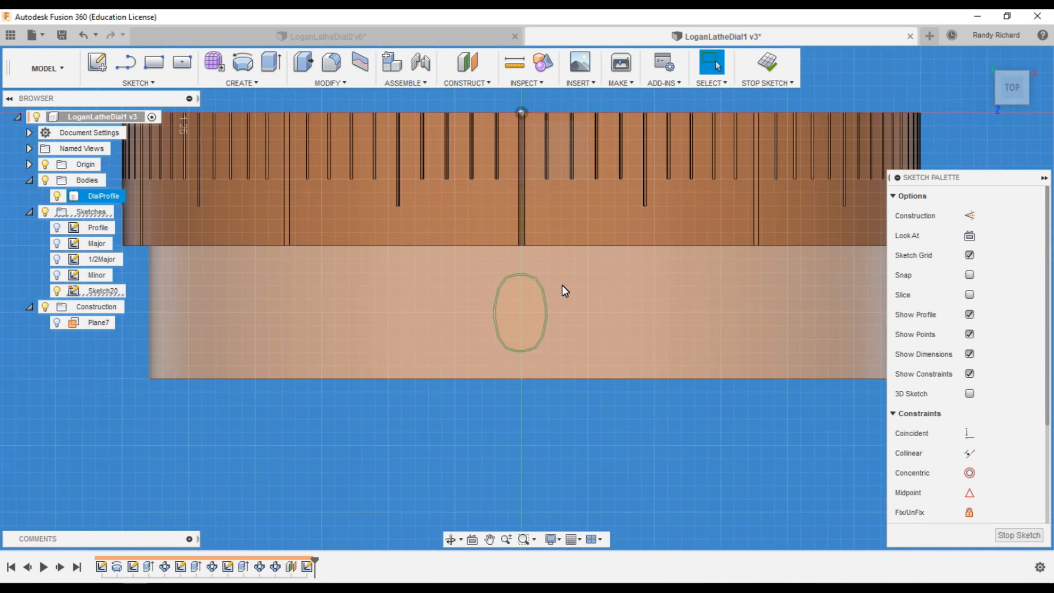
scroll(565, 304, up, 2)
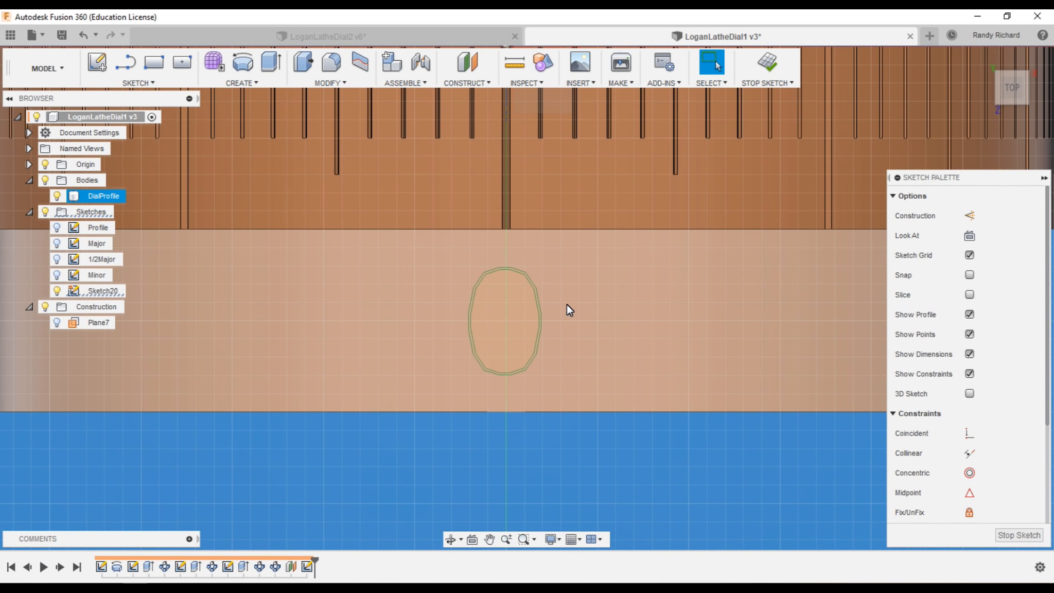
scroll(567, 304, up, 1)
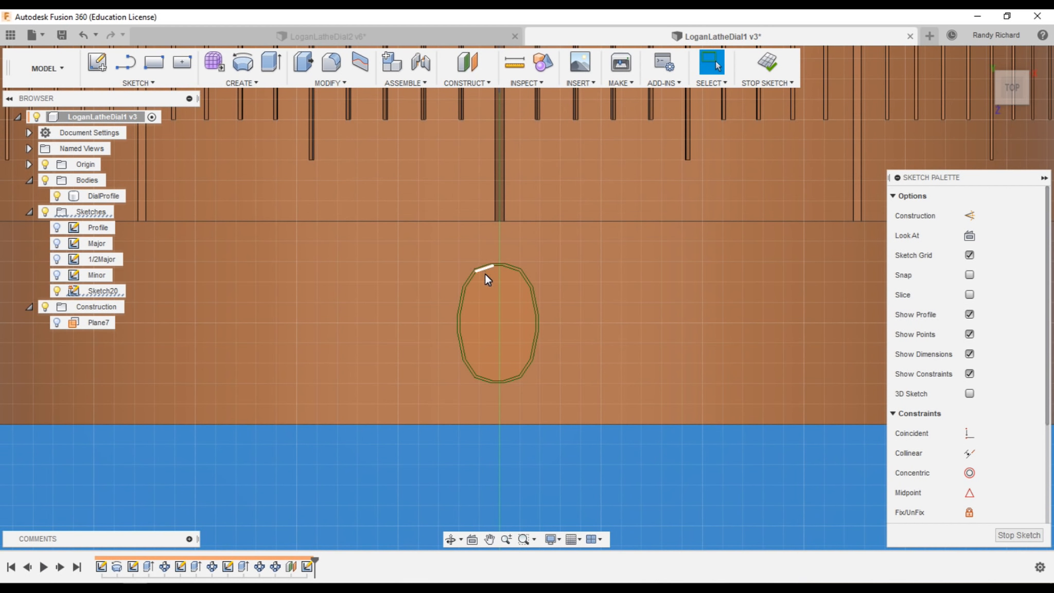
scroll(485, 278, up, 3)
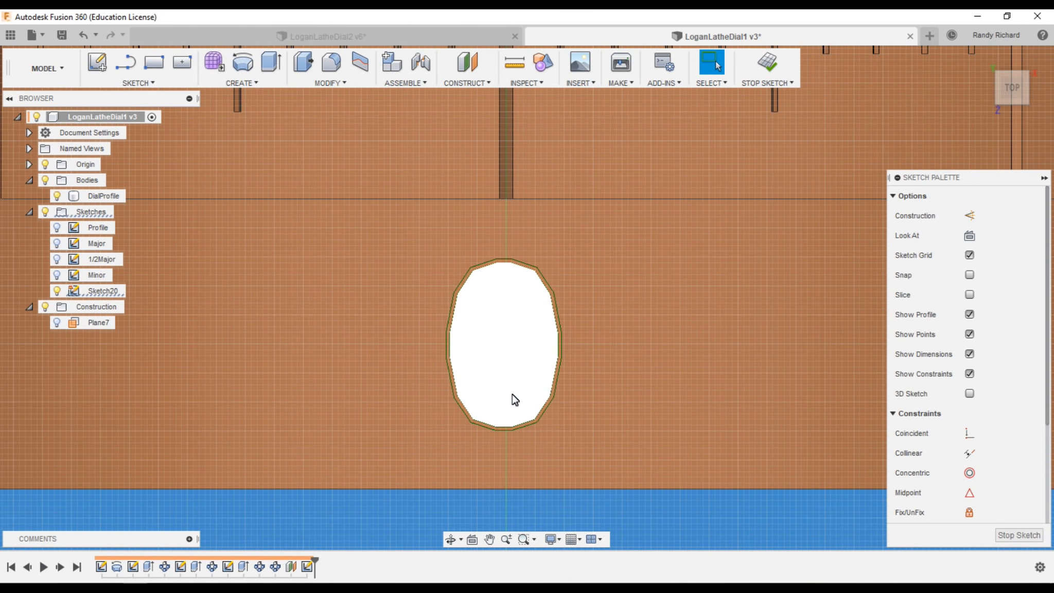
scroll(530, 318, down, 2)
scroll(555, 332, up, 2)
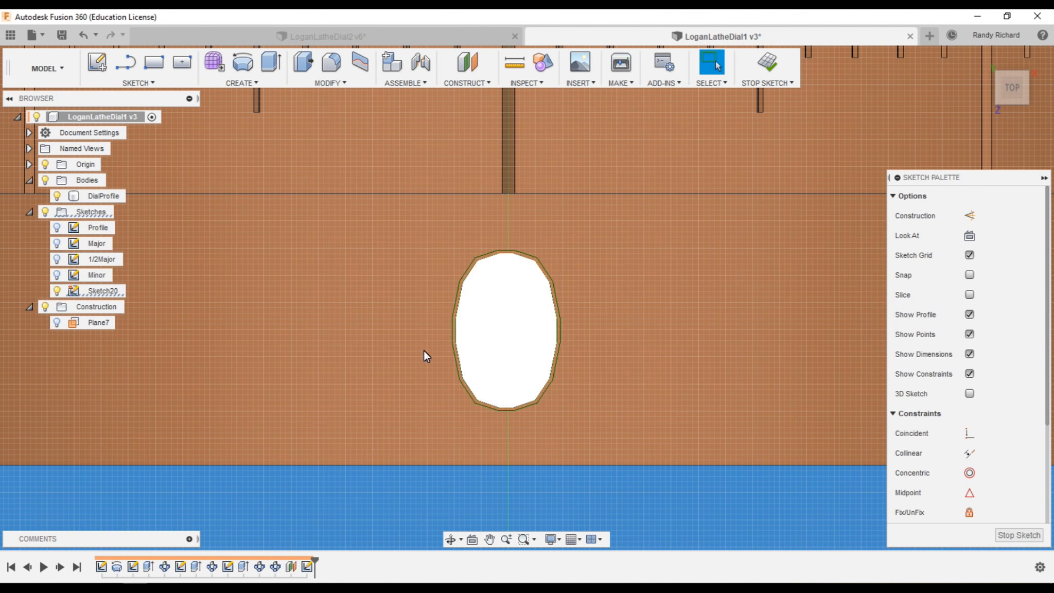
key(f)
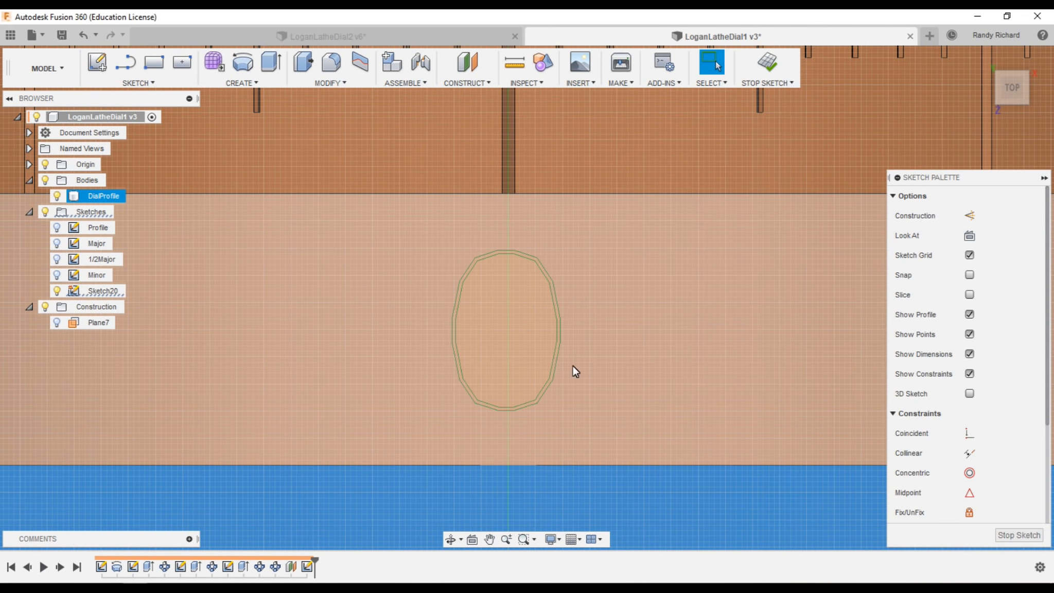
scroll(520, 381, down, 5)
scroll(548, 279, down, 1)
drag(998, 86, 955, 41)
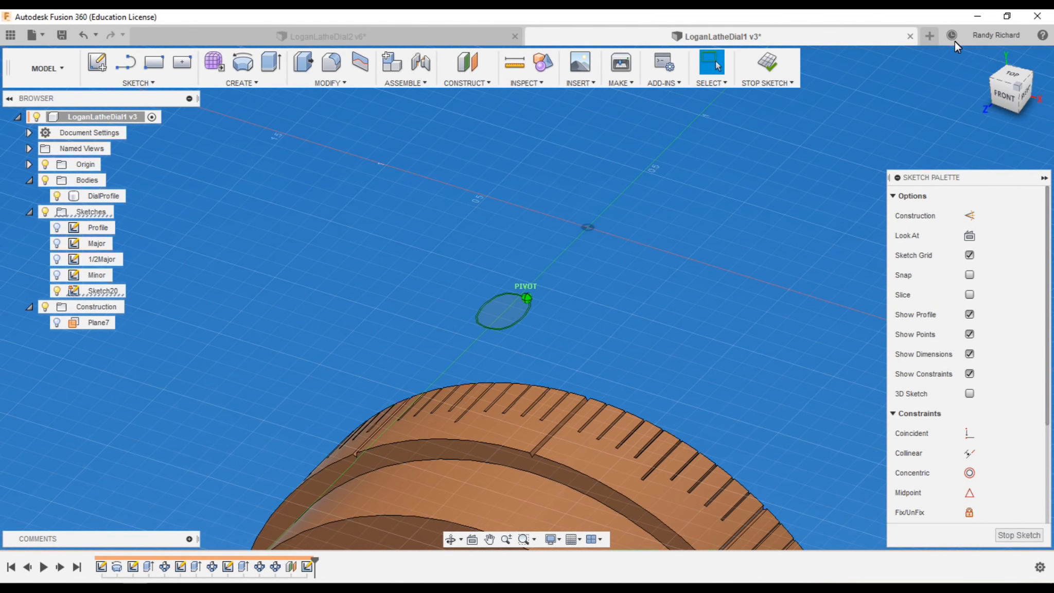
Start a Split Face on the smooth cylindrical face in front of the dial's graduated rim.
click(360, 63)
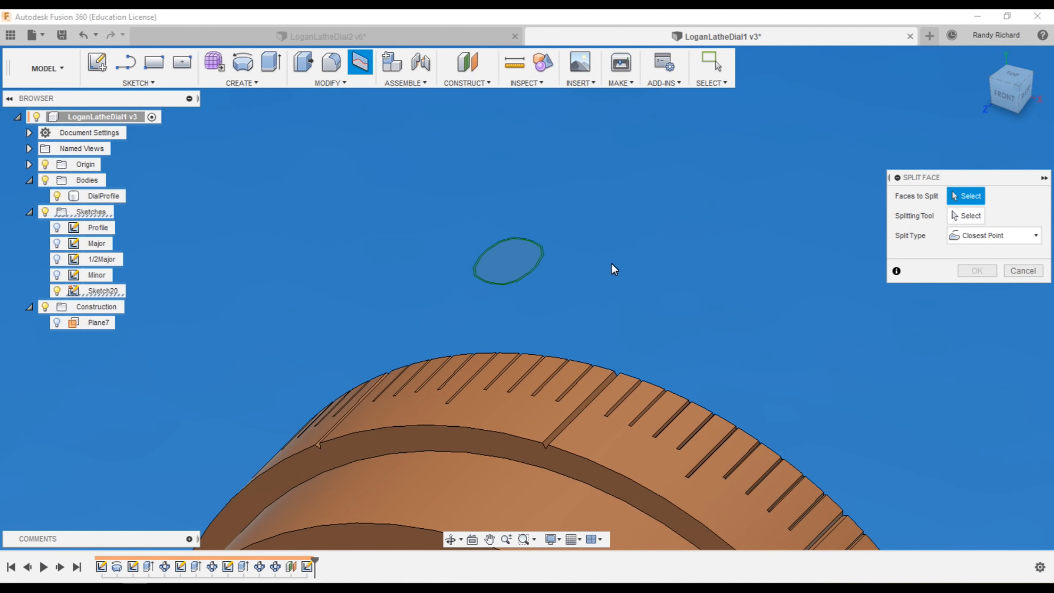
scroll(499, 247, up, 5)
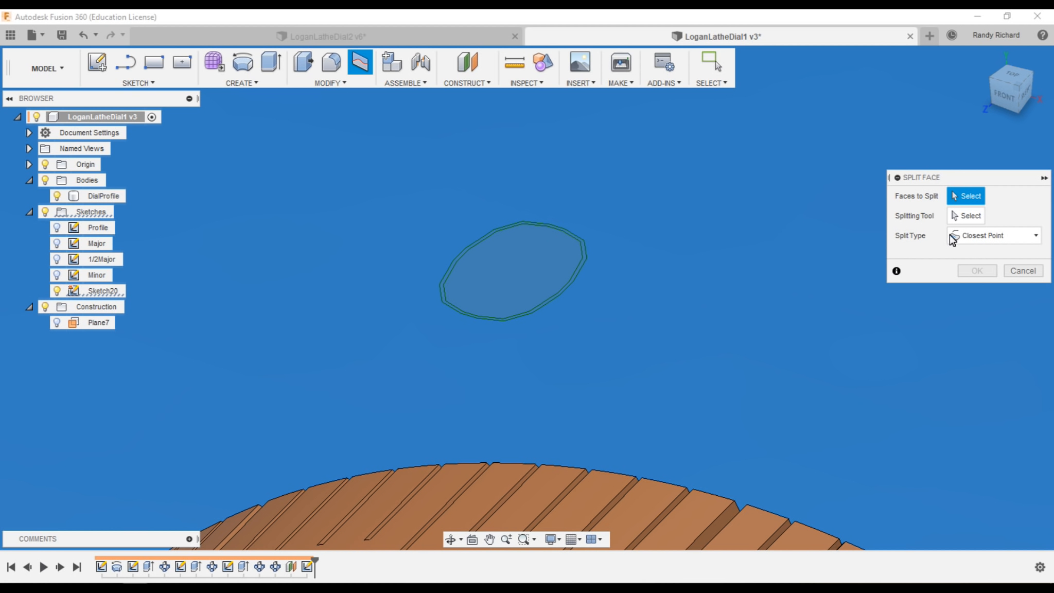
scroll(643, 221, down, 4)
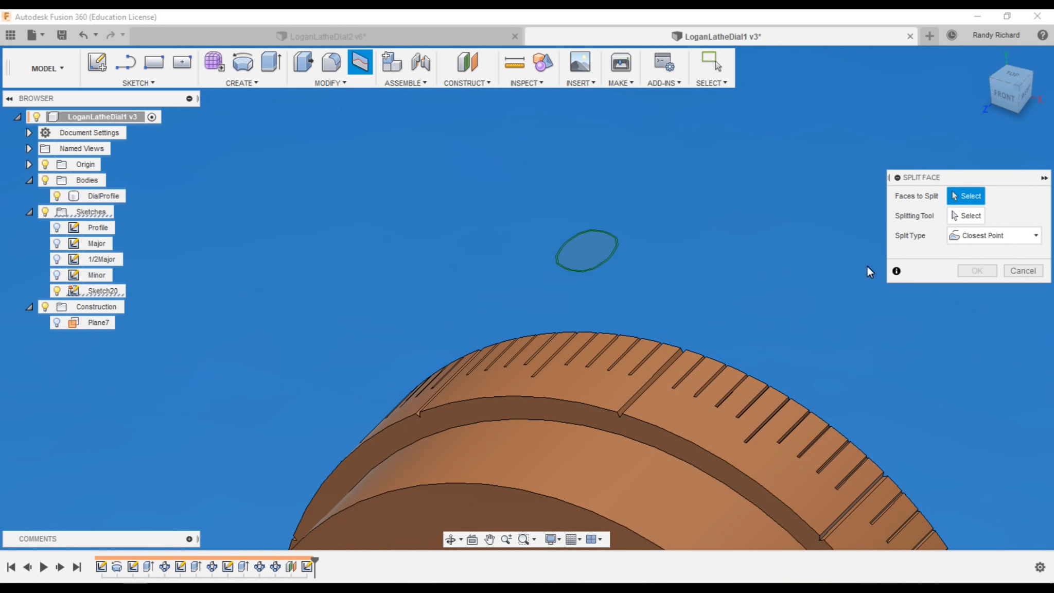
click(485, 466)
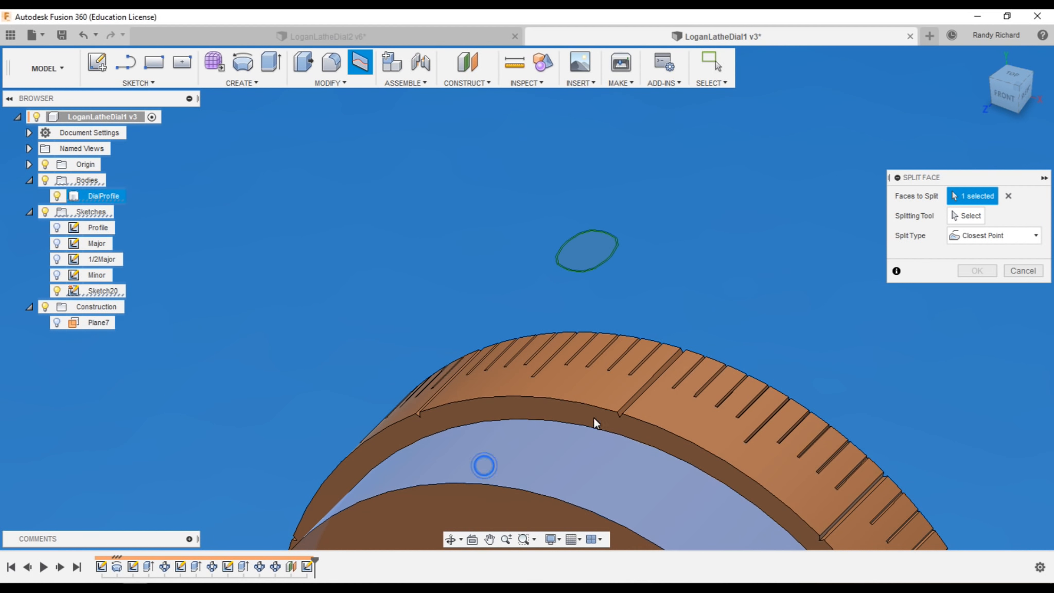
scroll(592, 258, up, 5)
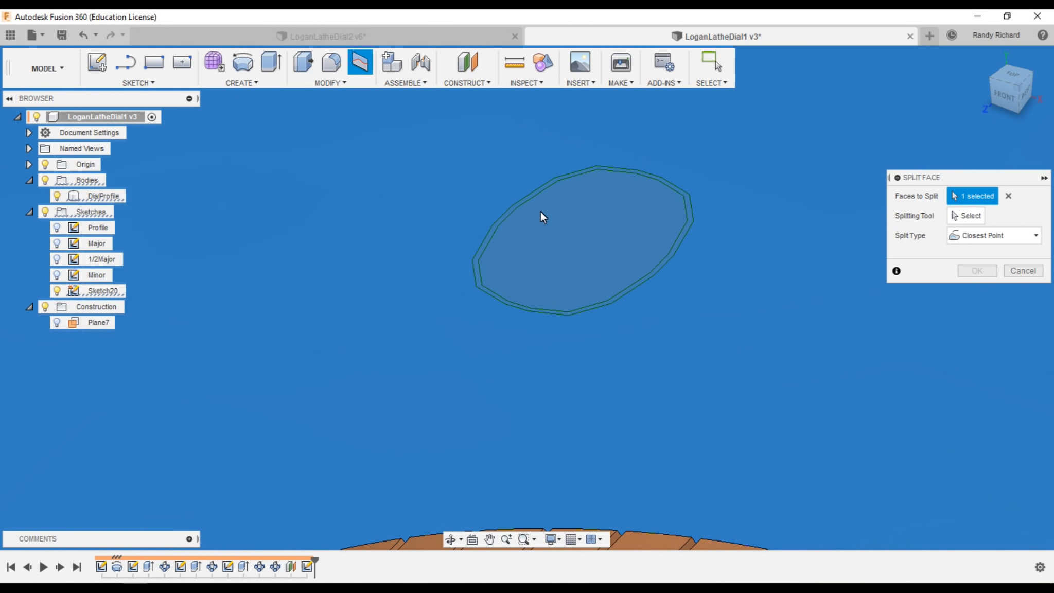
click(959, 216)
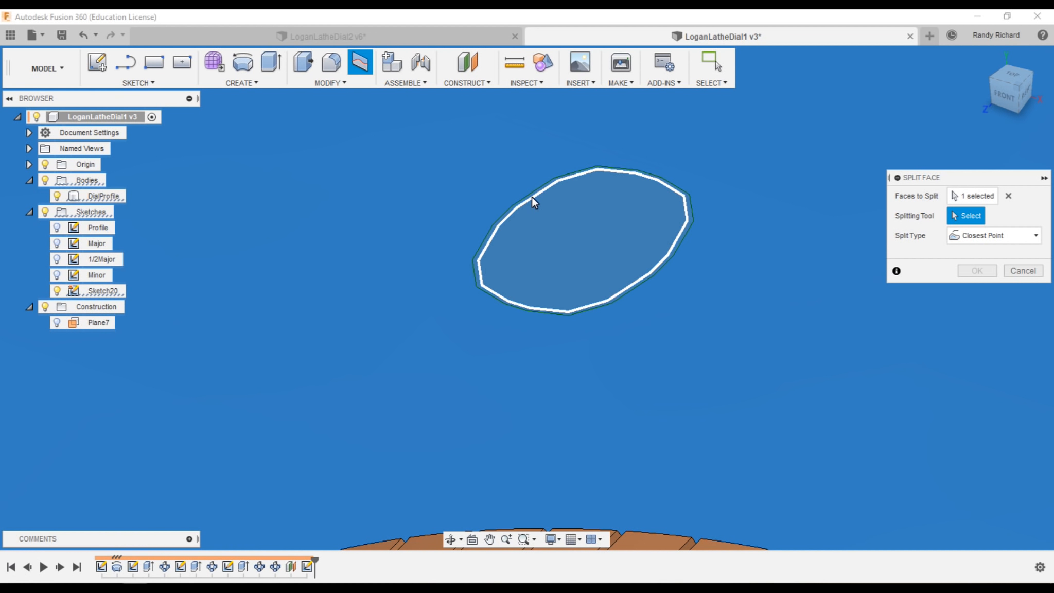
Try the Split with Surface type for the face split and return it to Closest Point.
click(1035, 235)
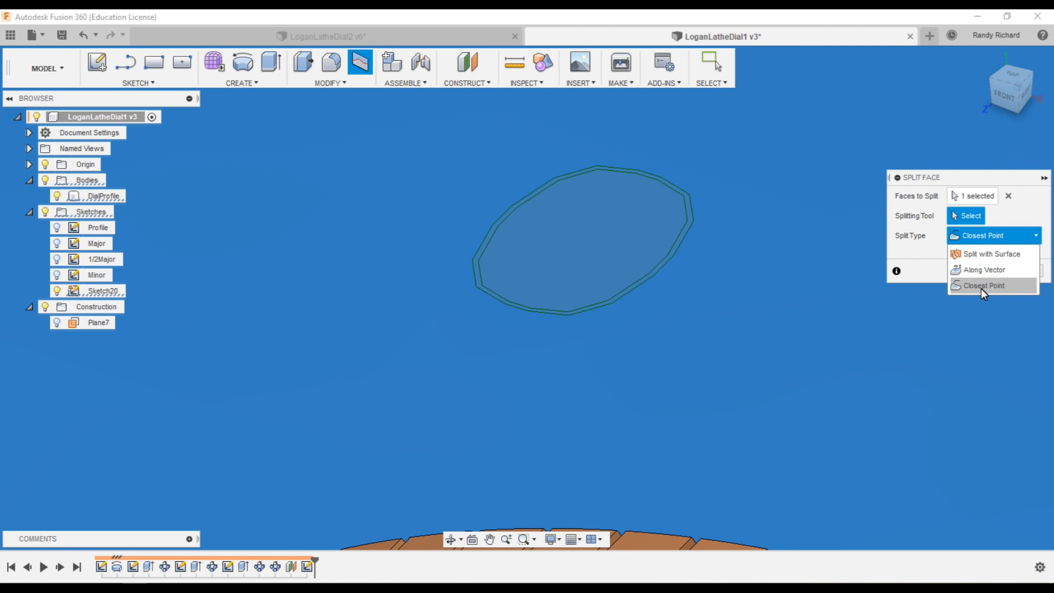
click(980, 255)
shift+middle_drag(875, 265, 641, 283)
shift+middle_drag(969, 272, 567, 214)
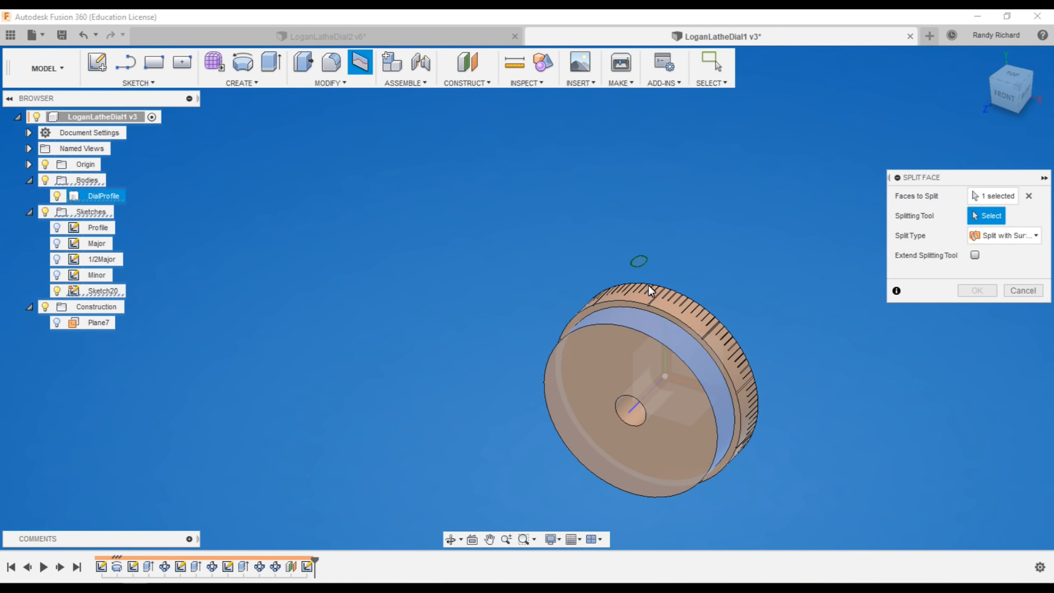
click(991, 235)
click(993, 235)
click(994, 235)
click(993, 286)
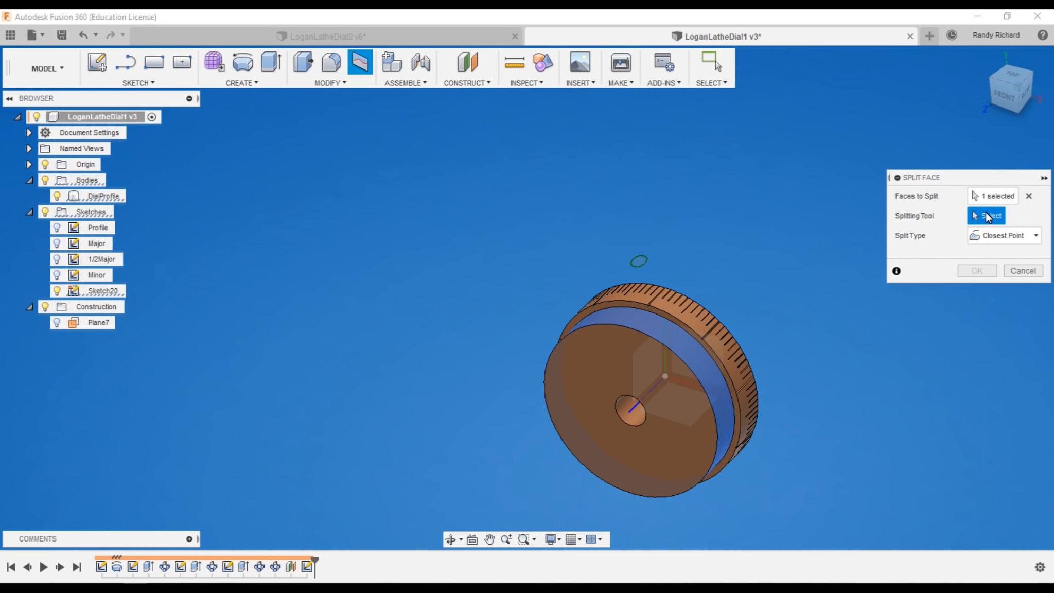
Split the smooth cylindrical face with the outer outline of the 0, using the Closest Point split type.
scroll(639, 260, up, 5)
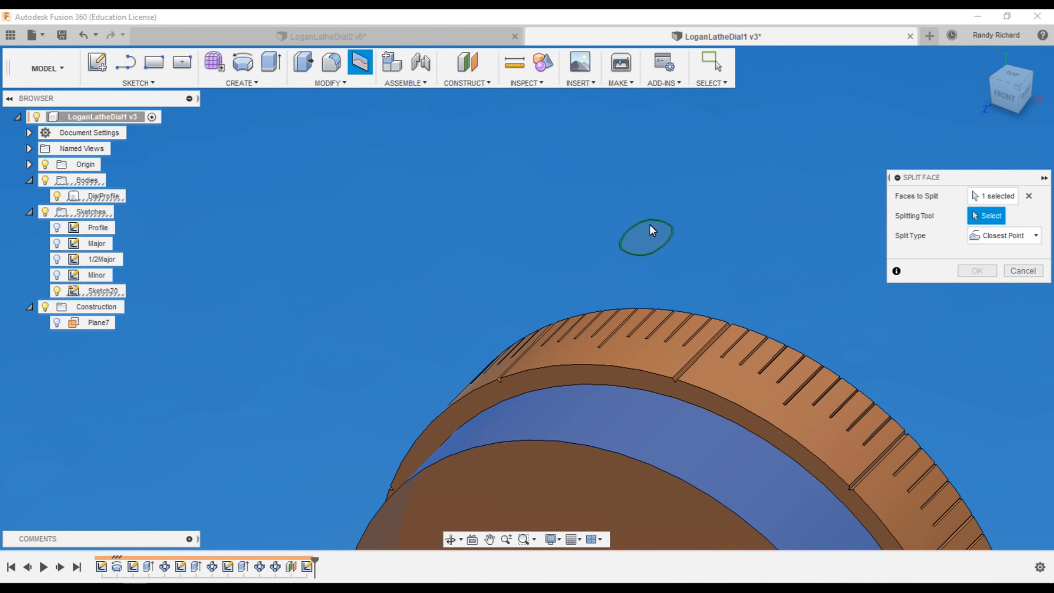
scroll(641, 236, up, 4)
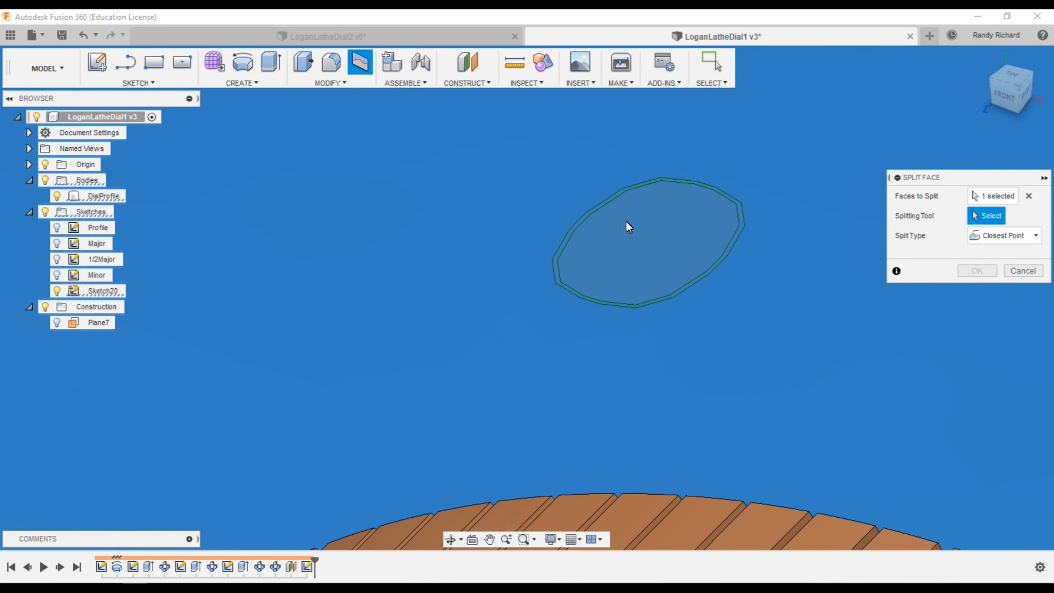
click(604, 199)
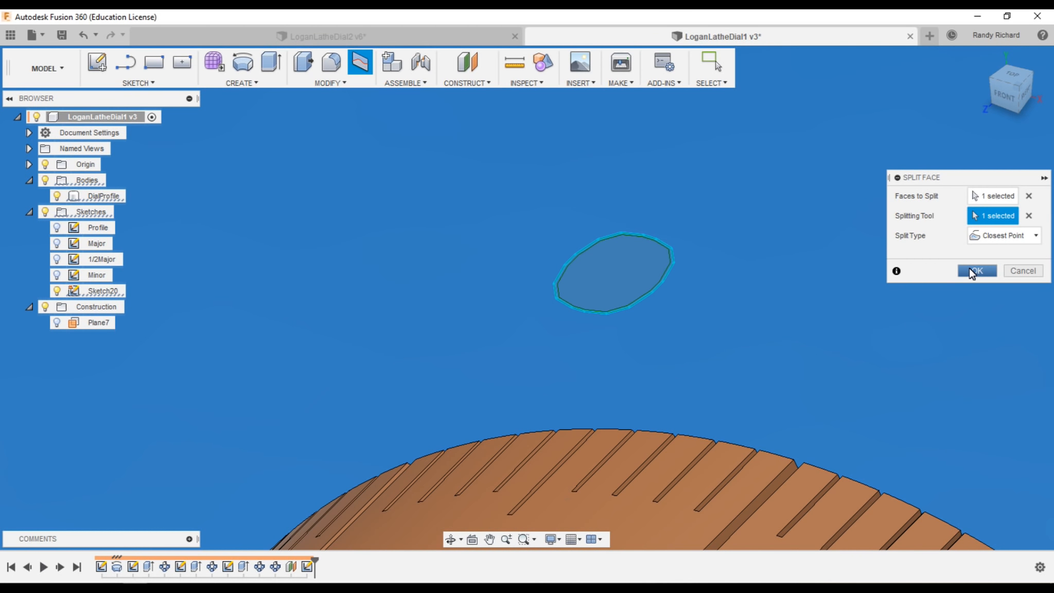
click(970, 271)
shift+middle_drag(752, 283, 633, 423)
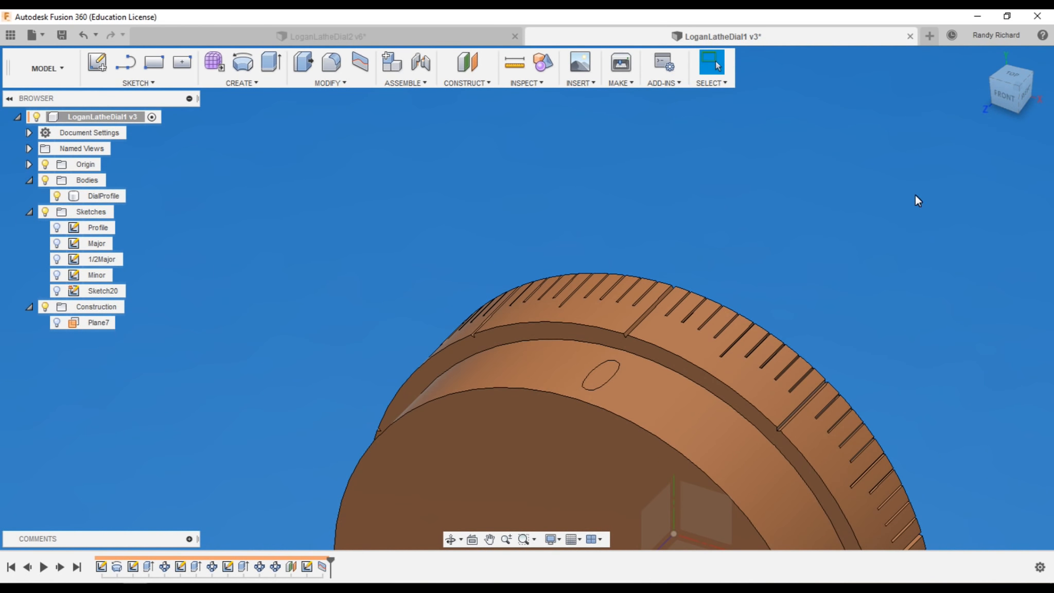
Inspect the split outline on the smooth cylindrical face and show Sketch20 with the exploded 0 again.
scroll(605, 173, down, 3)
mouse_move(992, 98)
mouse_down()
mouse_move(989, 134)
mouse_move(913, 117)
mouse_move(987, 120)
mouse_move(1031, 105)
mouse_move(1030, 83)
mouse_move(1000, 109)
mouse_up()
click(617, 305)
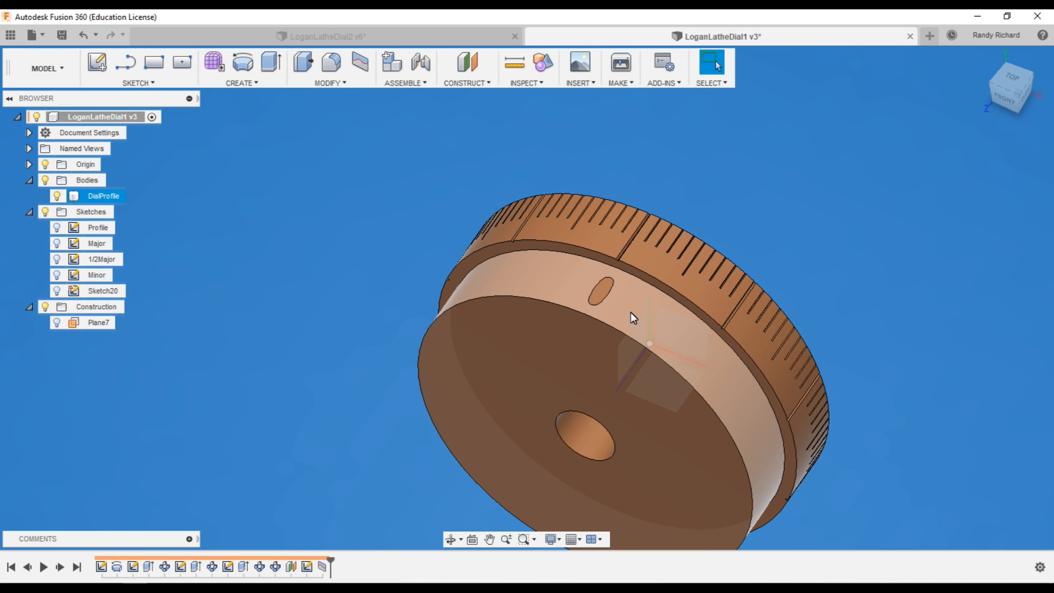
scroll(629, 313, up, 5)
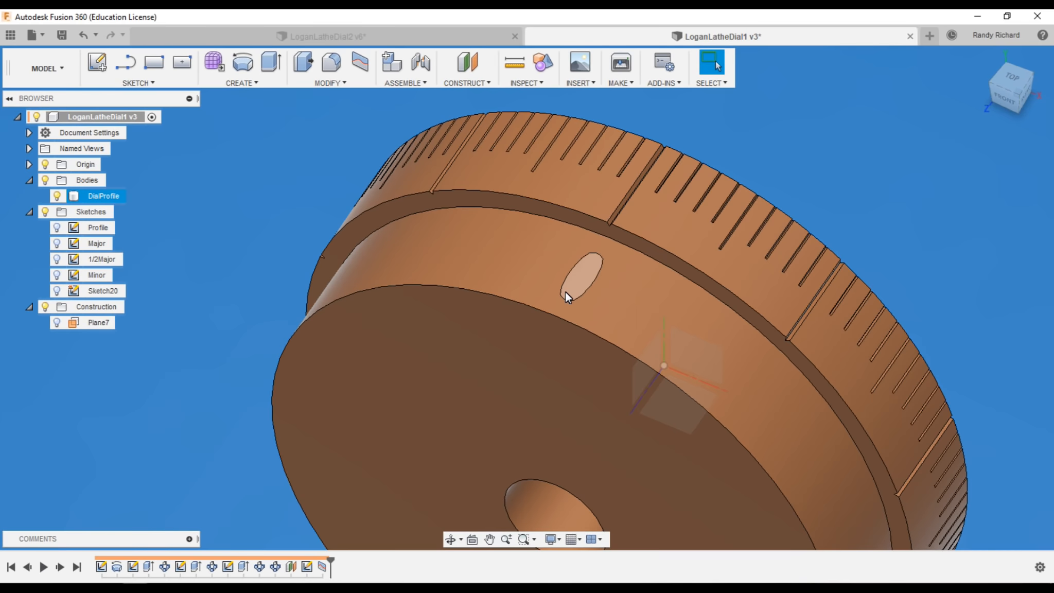
scroll(565, 324, down, 5)
click(57, 291)
click(604, 250)
scroll(604, 250, up, 3)
scroll(584, 221, up, 2)
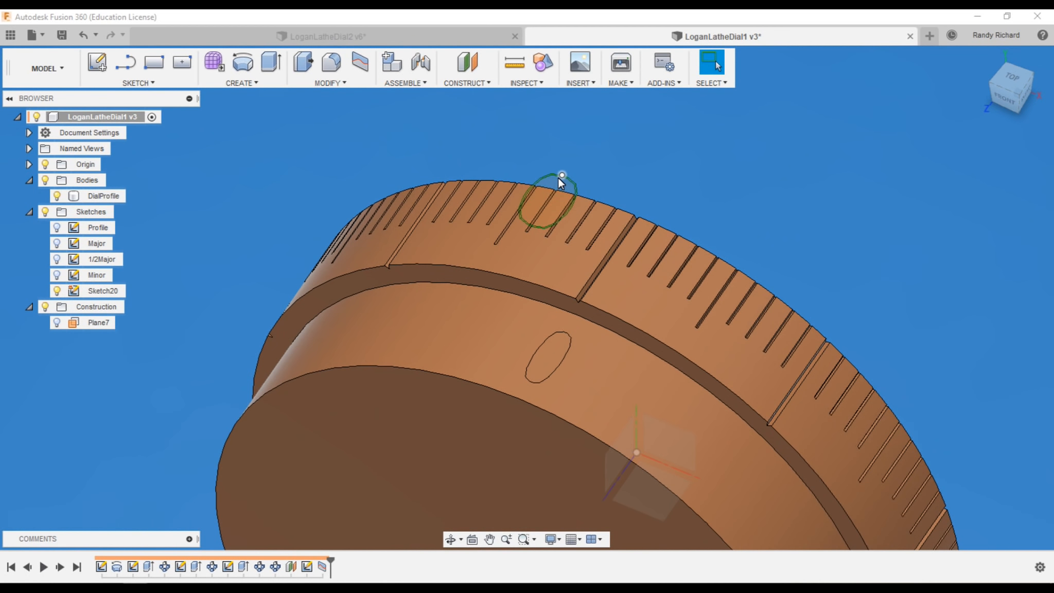
scroll(693, 196, down, 3)
scroll(675, 226, up, 1)
scroll(665, 236, up, 1)
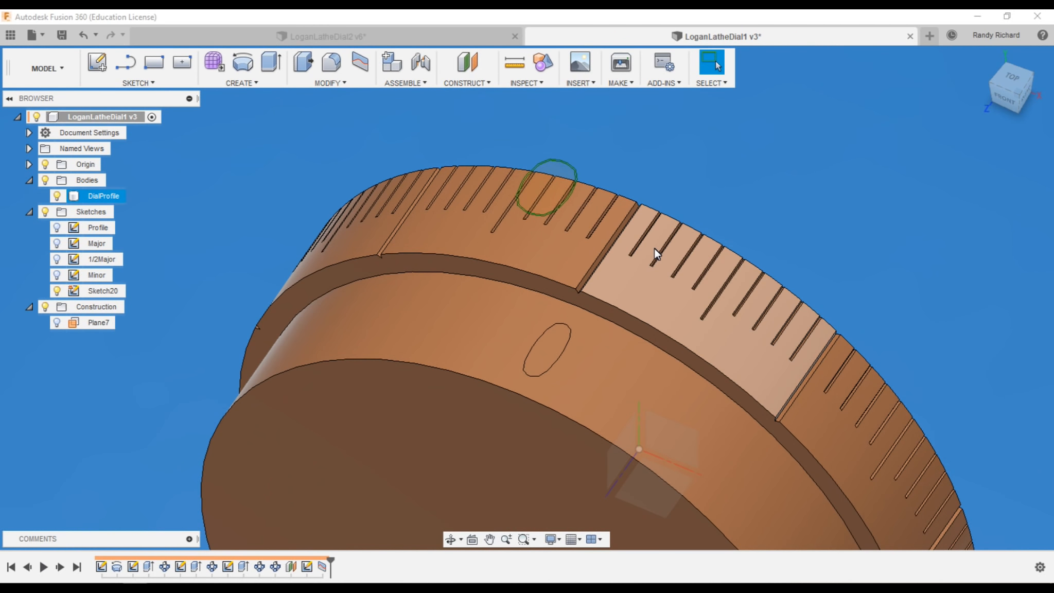
Try a second Closest Point face split on the smooth cylindrical face with the inner outline of the 0.
click(542, 186)
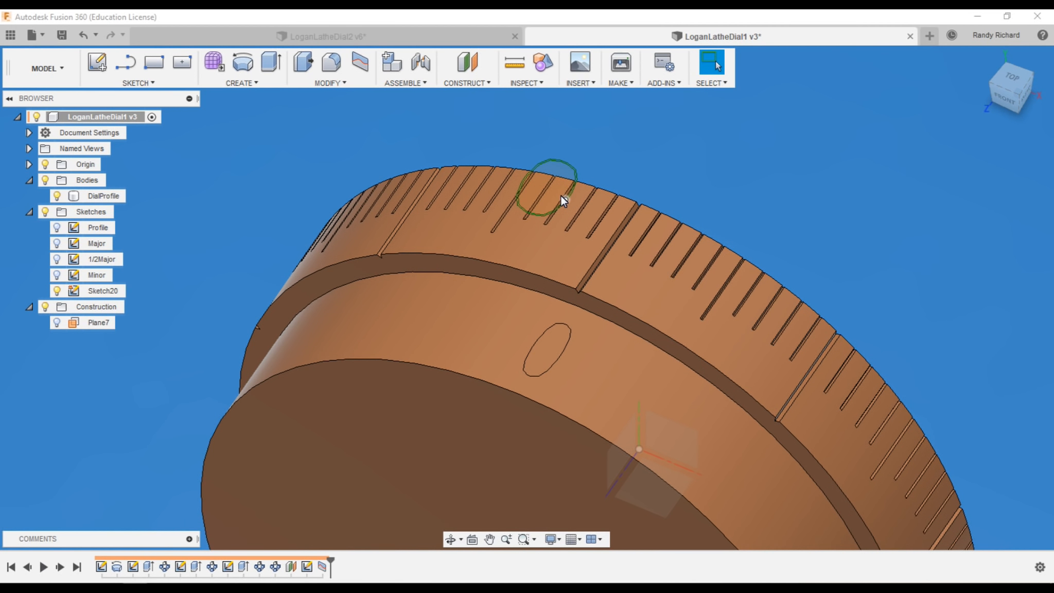
click(360, 62)
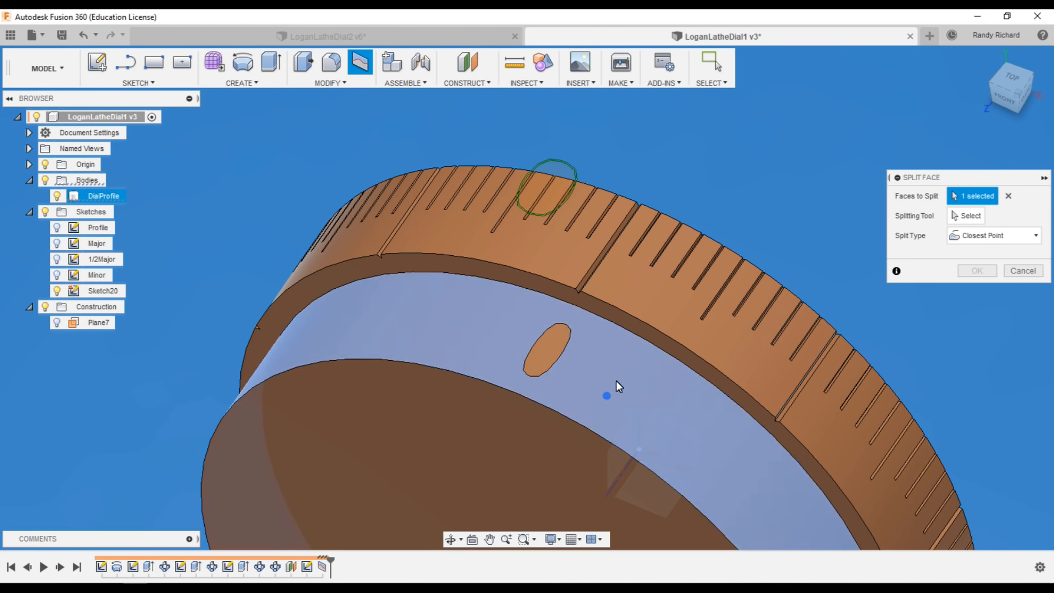
click(616, 381)
scroll(539, 176, up, 4)
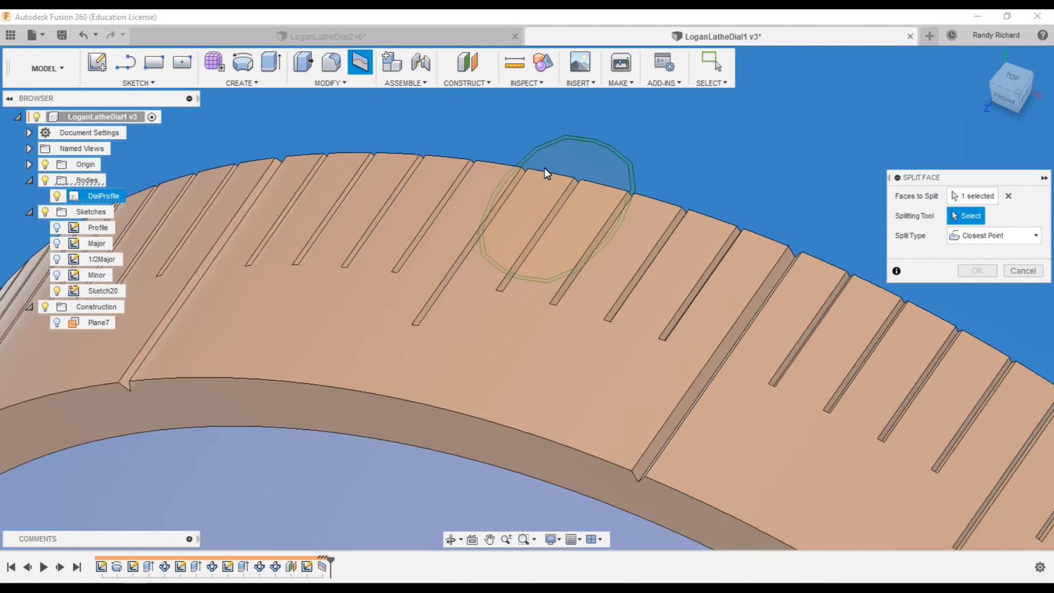
click(538, 147)
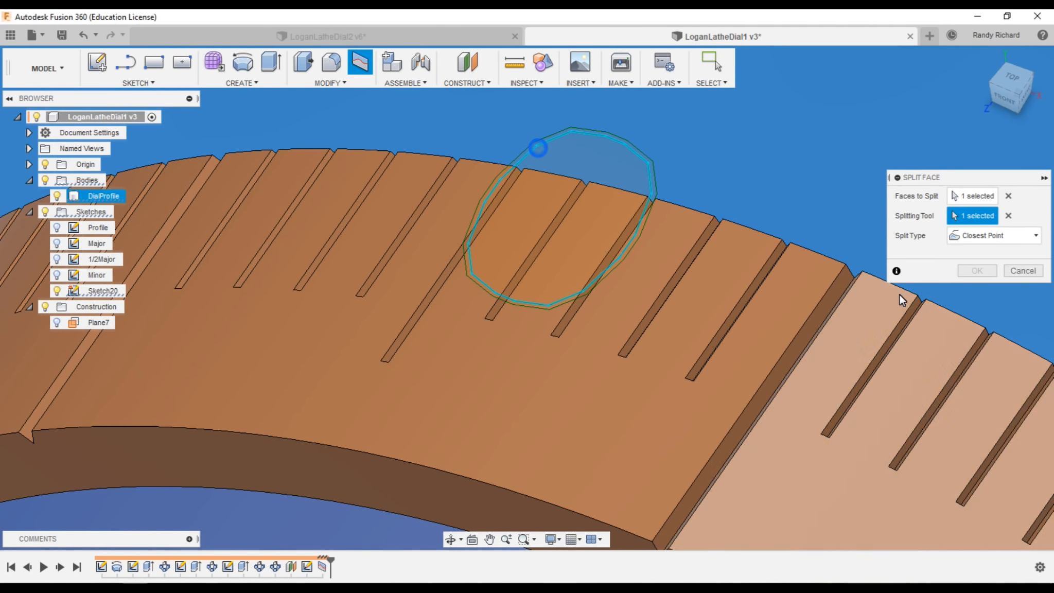
scroll(786, 315, down, 4)
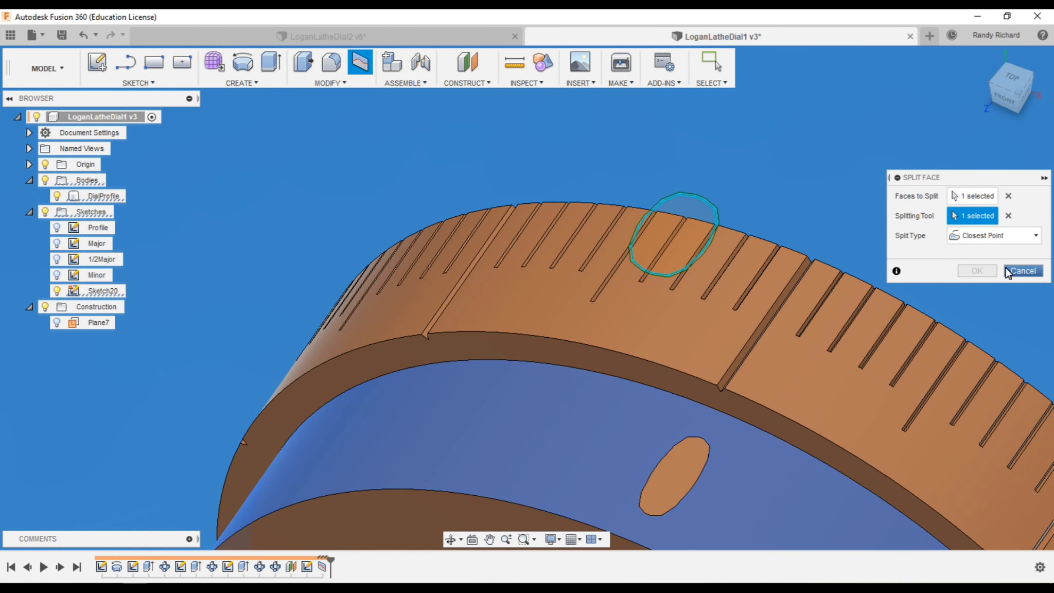
scroll(685, 242, down, 3)
click(975, 268)
click(956, 267)
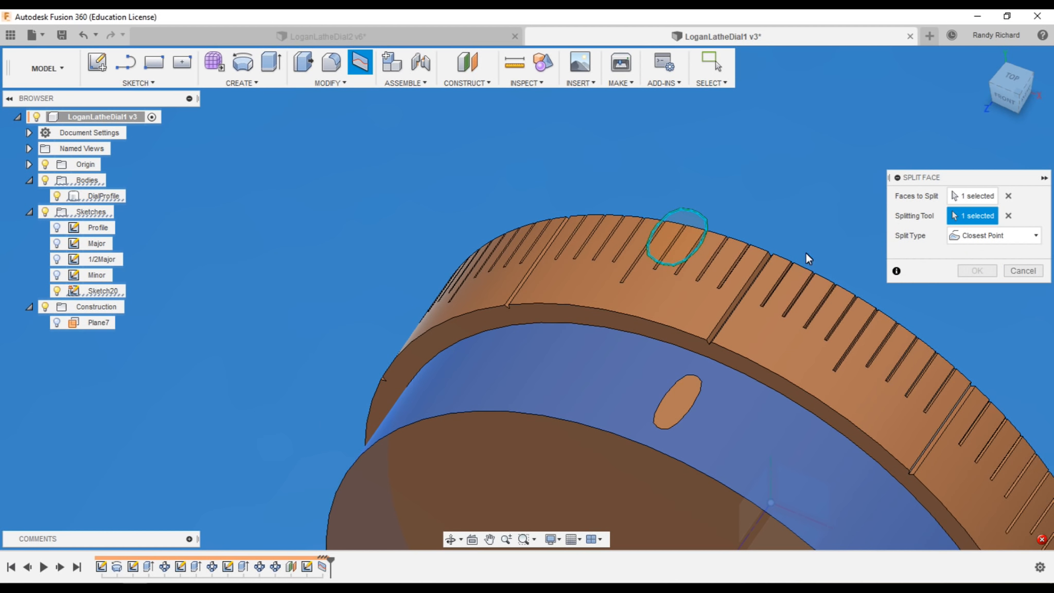
click(1020, 272)
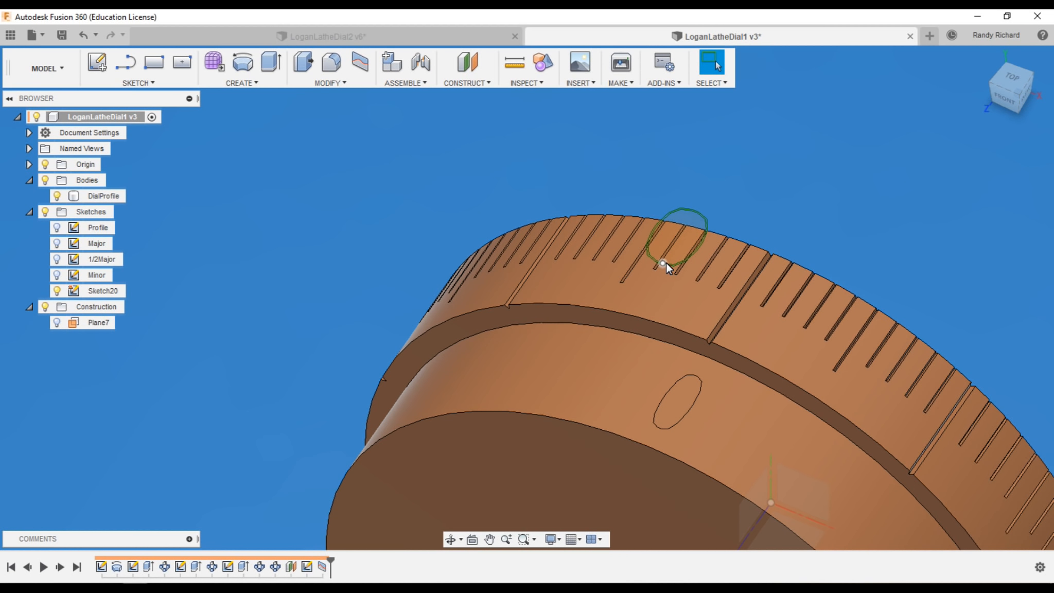
Delete the Split Face feature made with the outer outline of the 0.
scroll(494, 283, down, 2)
scroll(621, 338, up, 3)
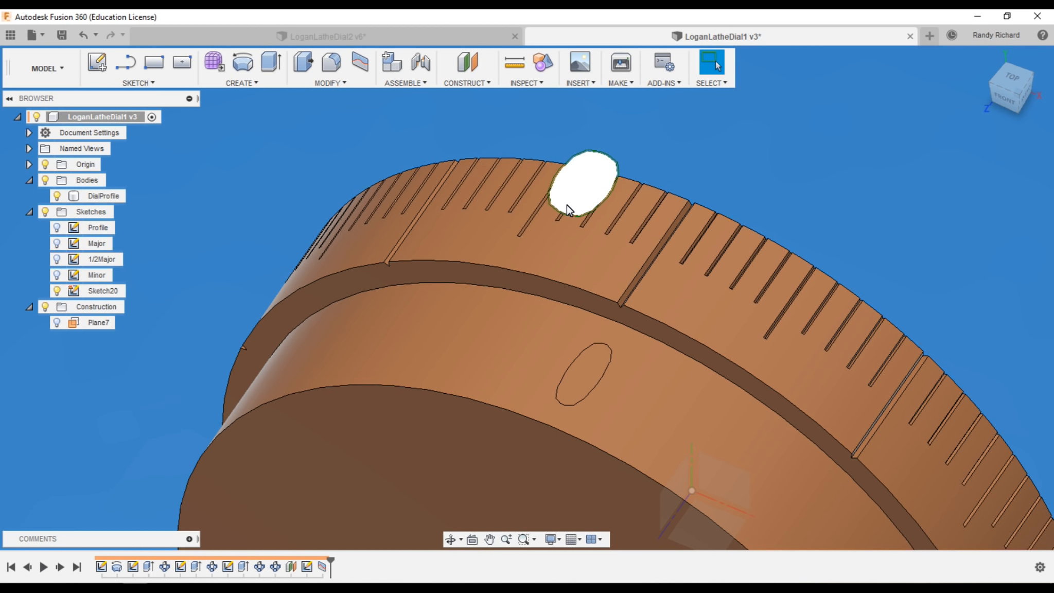
click(324, 568)
right_click(324, 568)
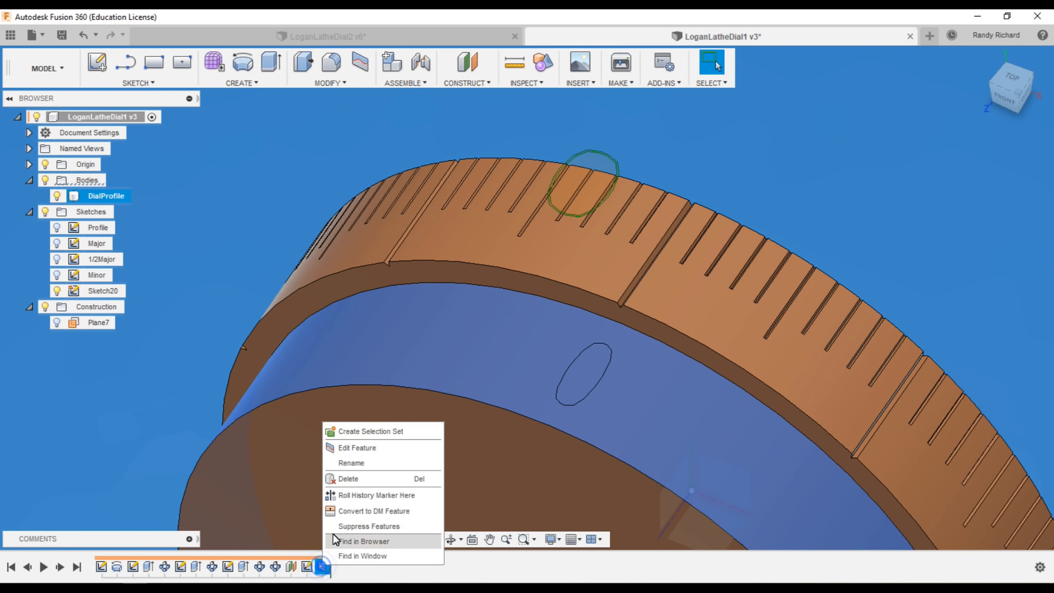
click(360, 479)
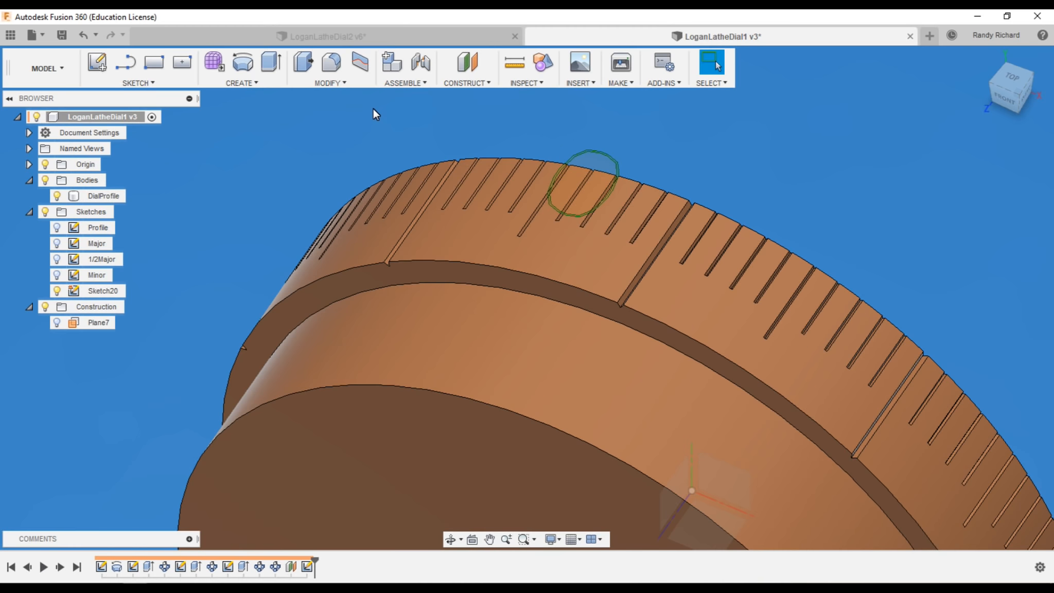
Split the smooth cylindrical face with the inner outline of the 0, using the Closest Point split type.
click(360, 62)
scroll(592, 150, up, 4)
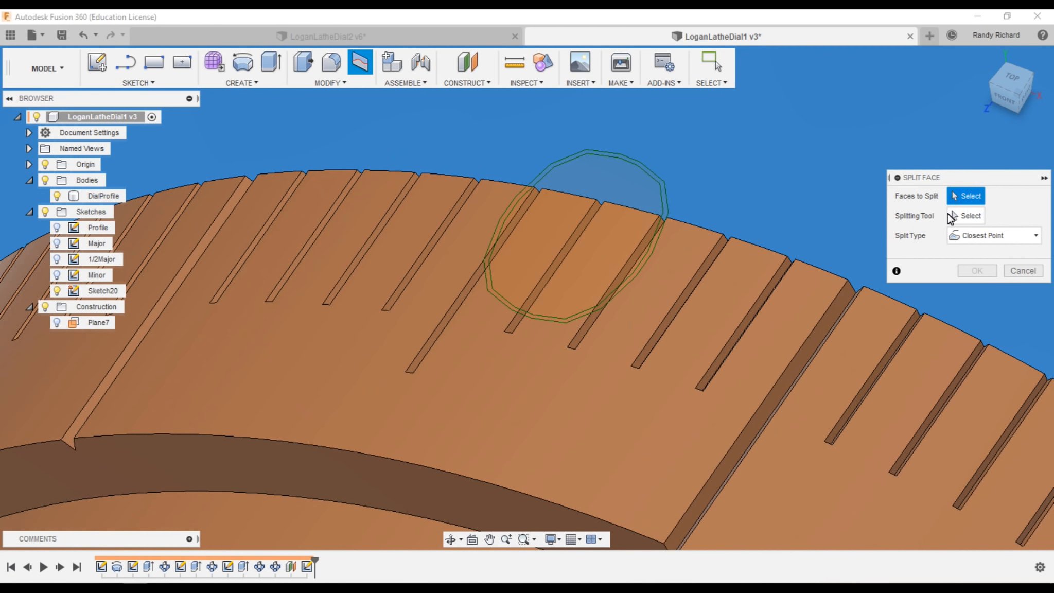
click(341, 522)
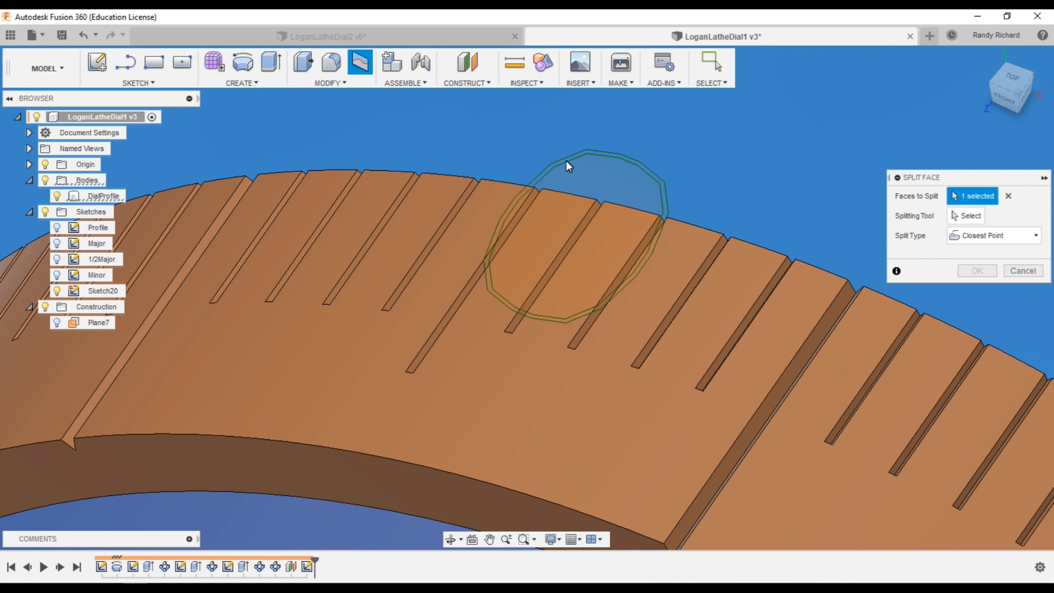
click(958, 216)
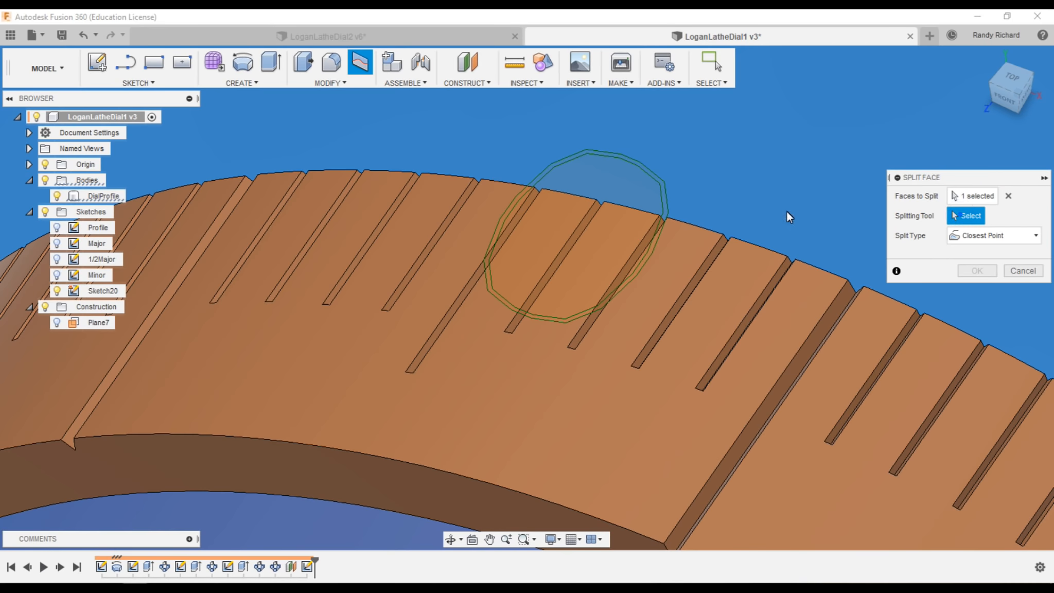
click(567, 164)
click(976, 271)
shift+middle_drag(930, 257, 648, 194)
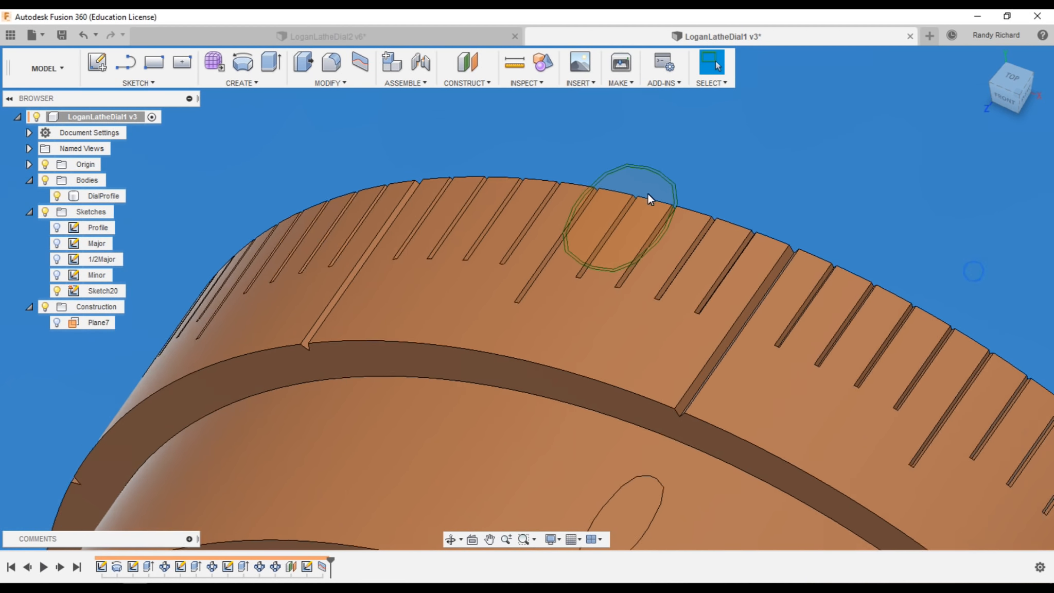
Try a second Closest Point face split on the smooth cylindrical face with the outer outline of the 0.
scroll(648, 194, down, 3)
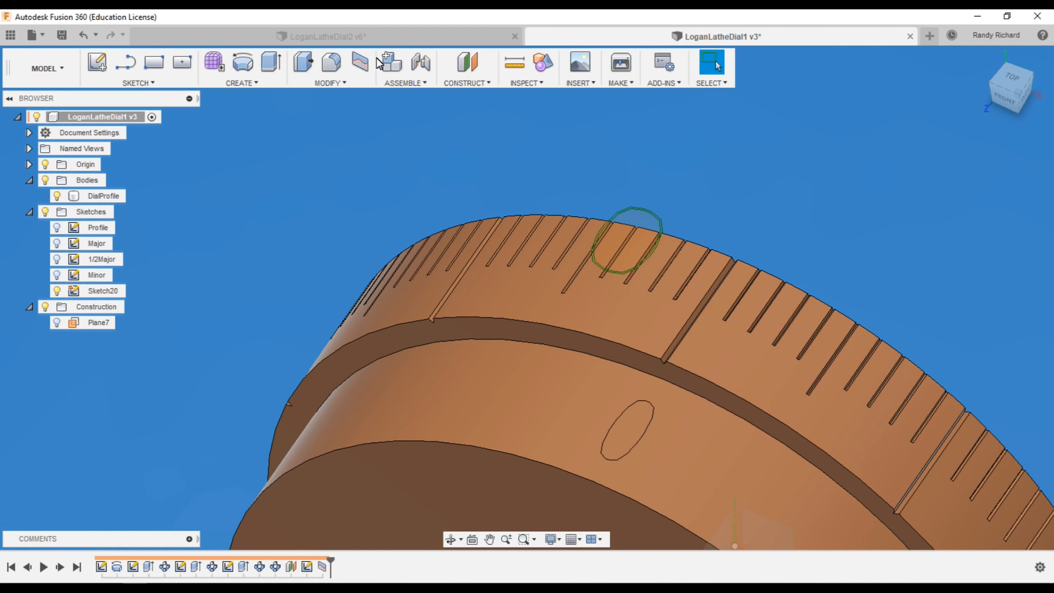
click(367, 64)
scroll(683, 202, up, 3)
click(394, 511)
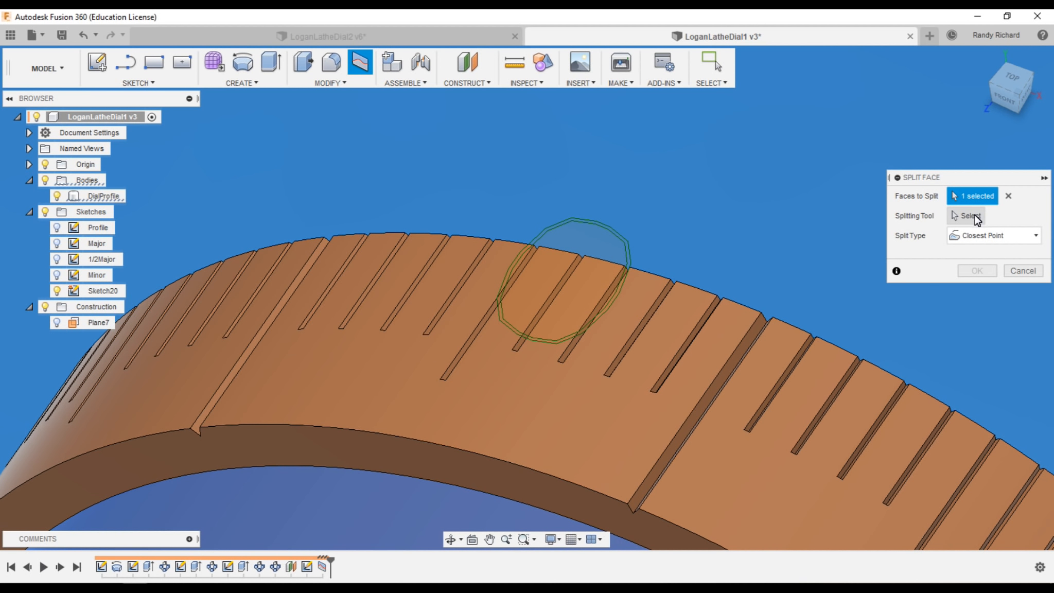
click(977, 217)
scroll(551, 208, up, 3)
click(576, 235)
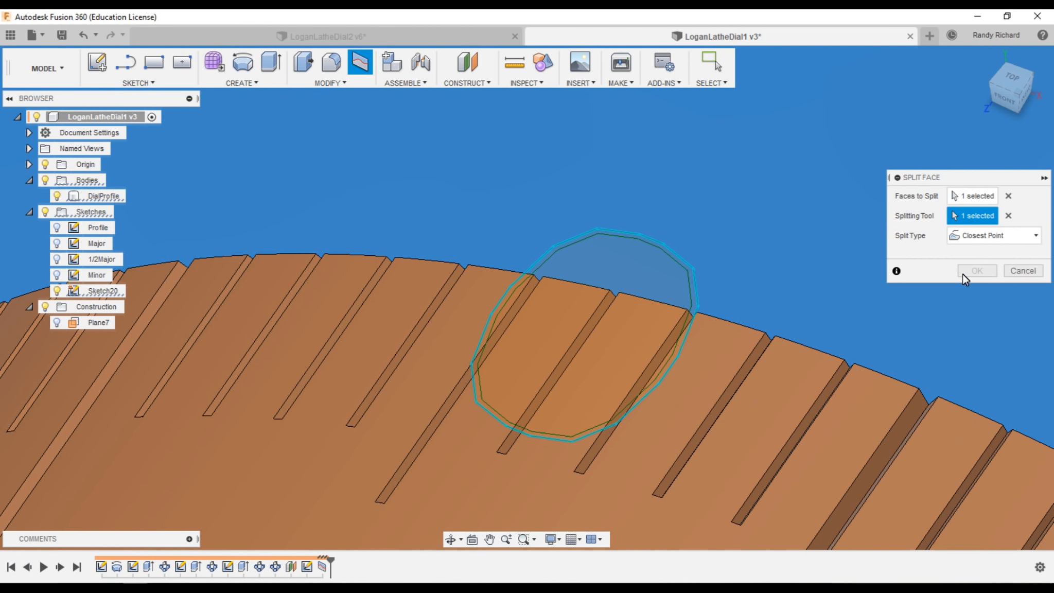
scroll(619, 164, down, 5)
shift+middle_drag(619, 163, 646, 379)
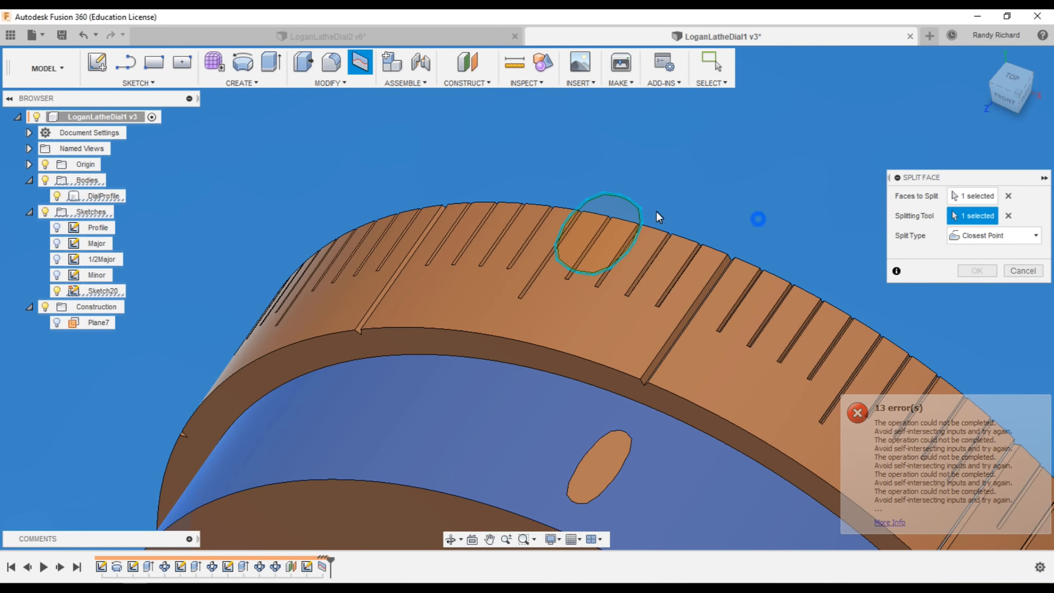
scroll(631, 258, up, 2)
click(656, 164)
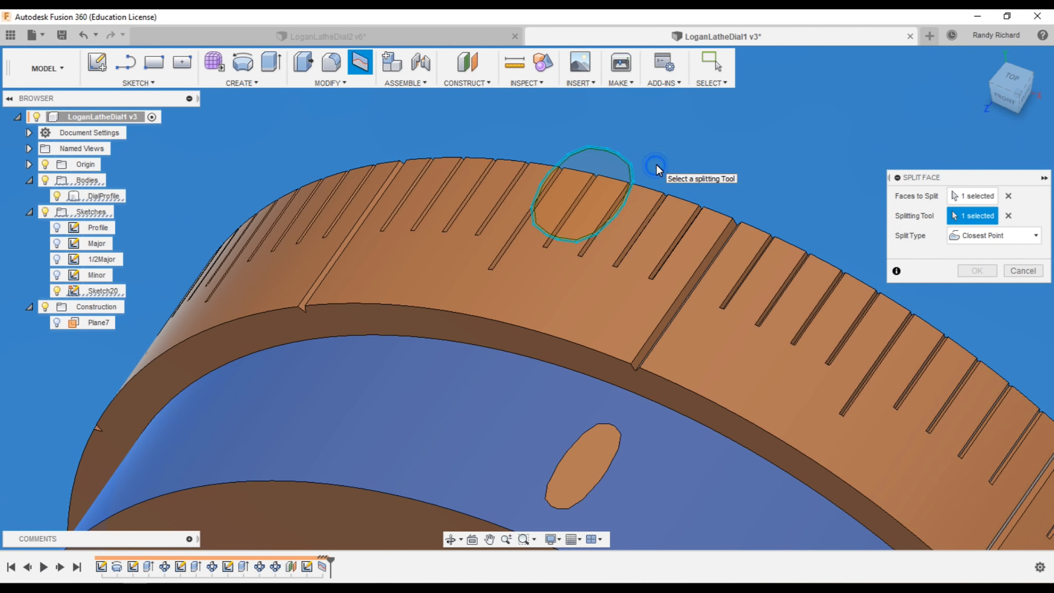
key(Escape)
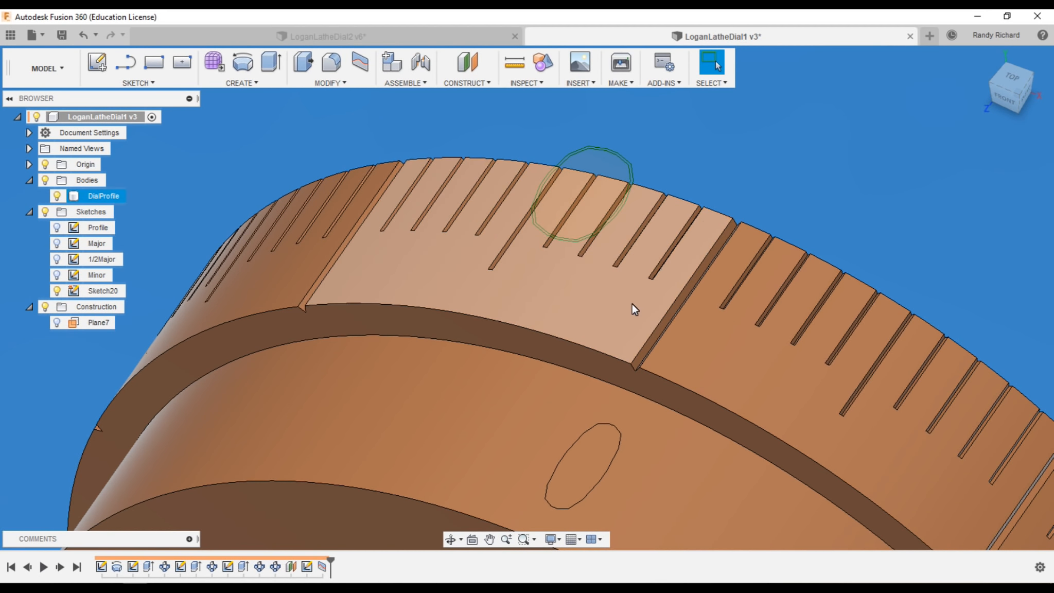
Delete the Split Face feature made with the inner outline of the 0.
scroll(555, 244, down, 8)
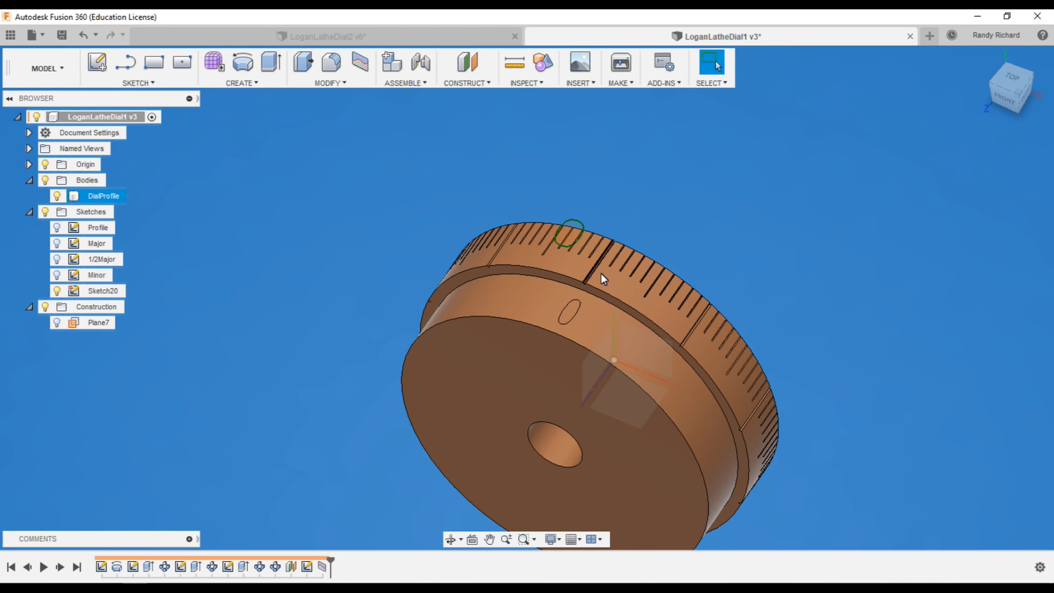
scroll(572, 217, up, 5)
scroll(301, 129, up, 1)
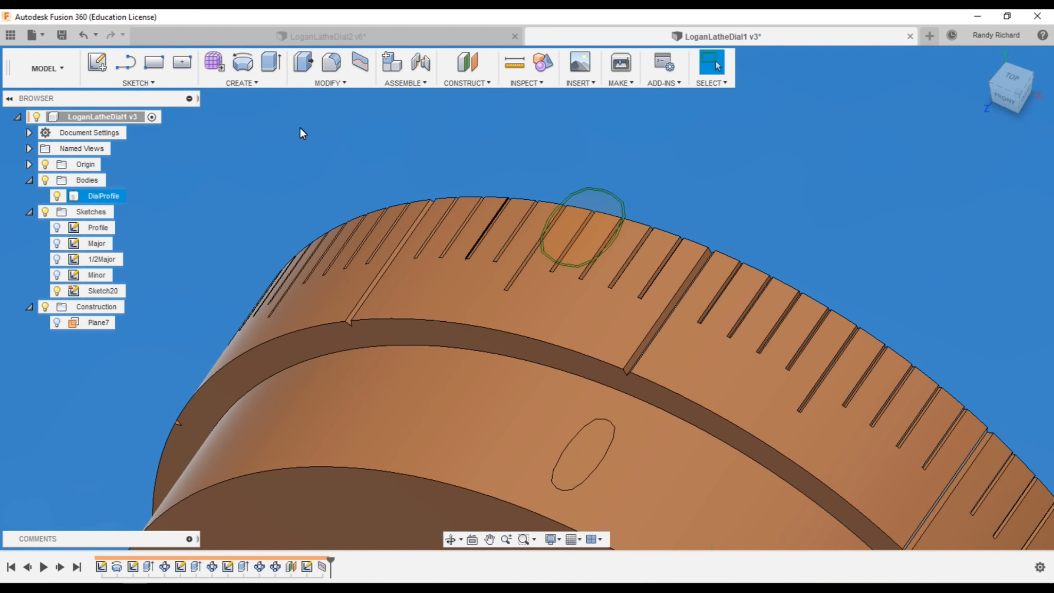
click(323, 567)
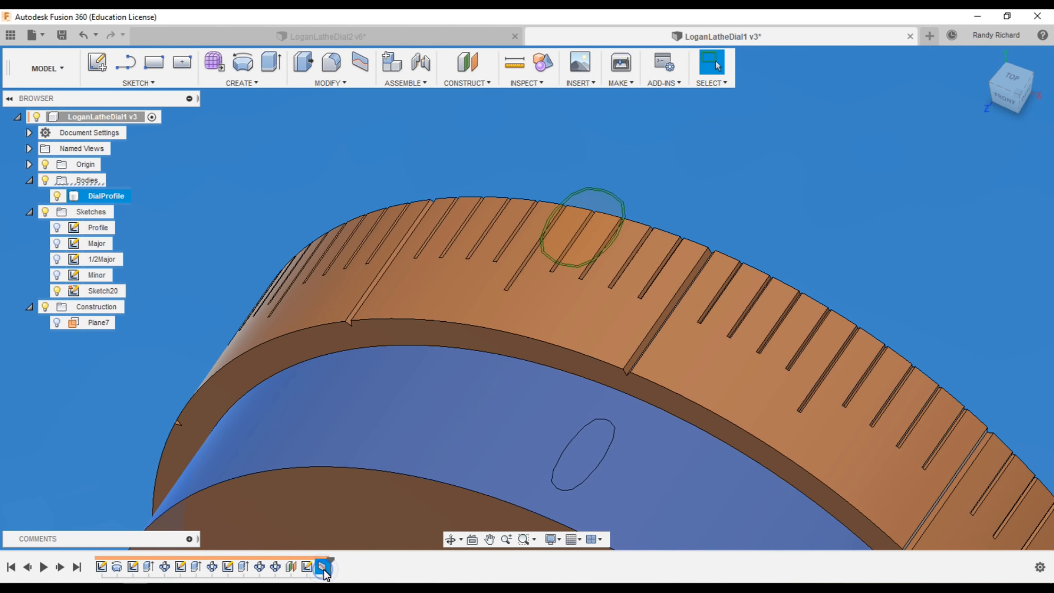
key(Delete)
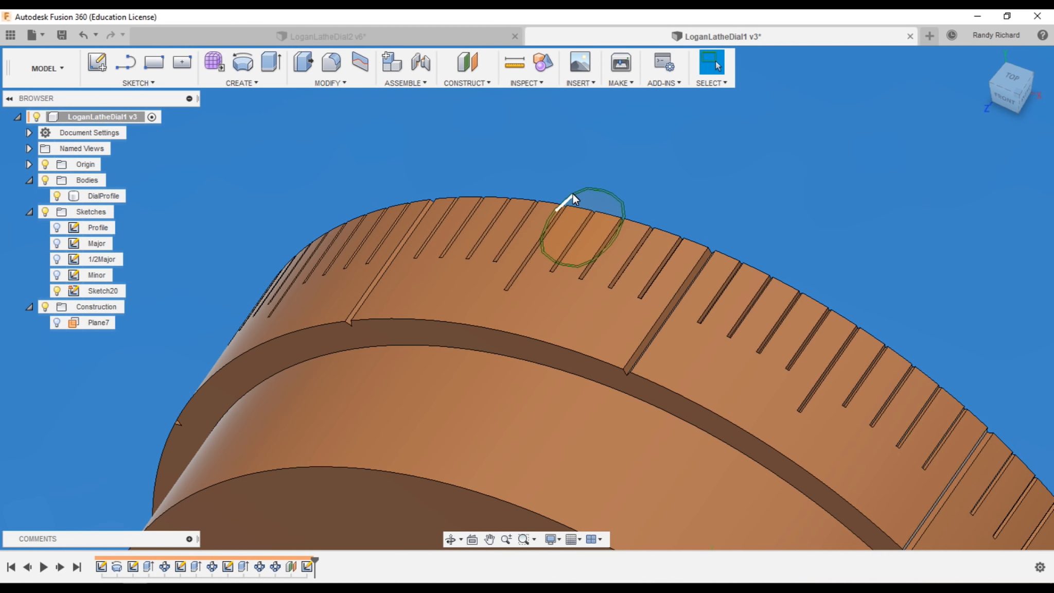
Split the smooth cylindrical face with the outer outline of the exploded 0, using the Closest Point split type.
scroll(573, 194, down, 10)
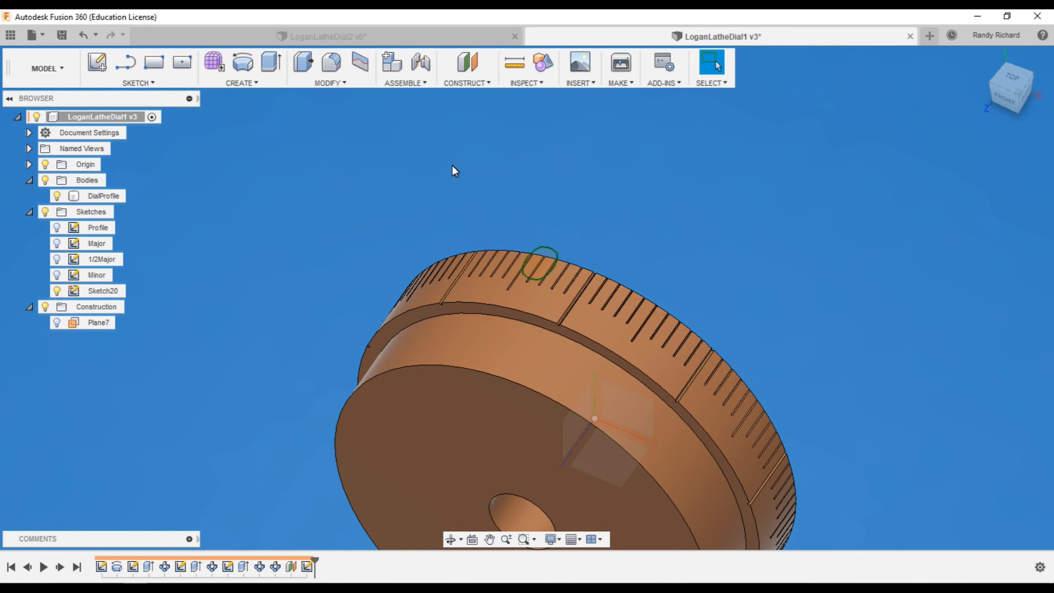
click(360, 62)
scroll(426, 236, up, 3)
scroll(468, 232, up, 3)
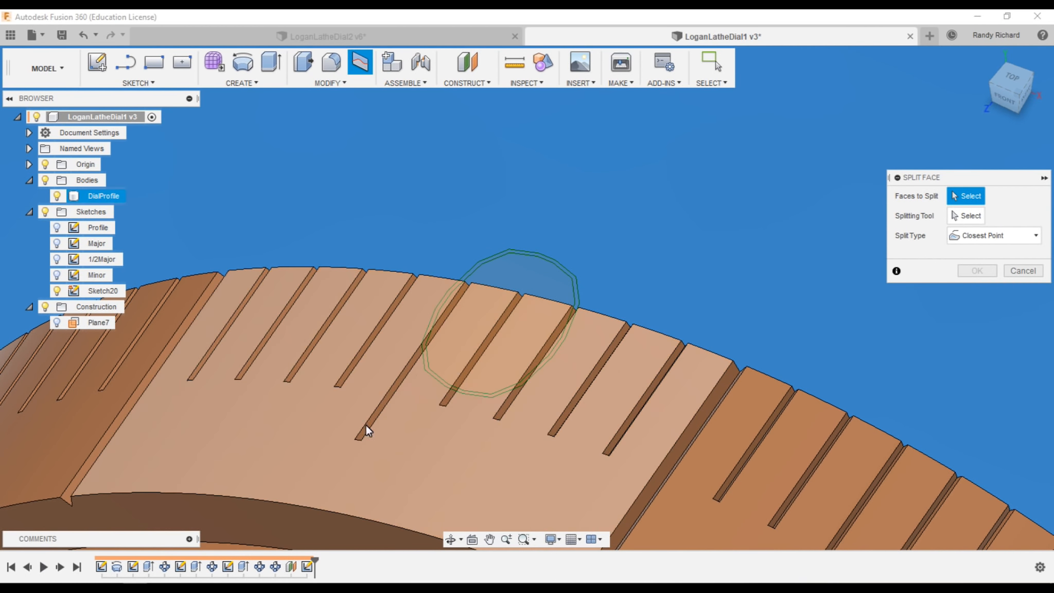
scroll(507, 335, down, 1)
click(330, 512)
scroll(475, 294, up, 2)
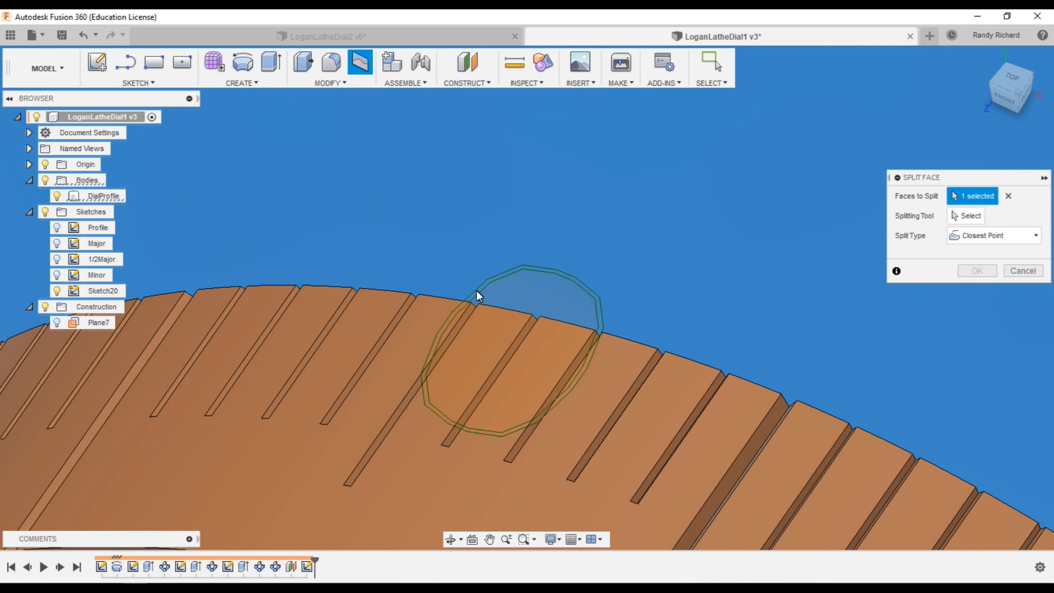
click(962, 221)
click(521, 266)
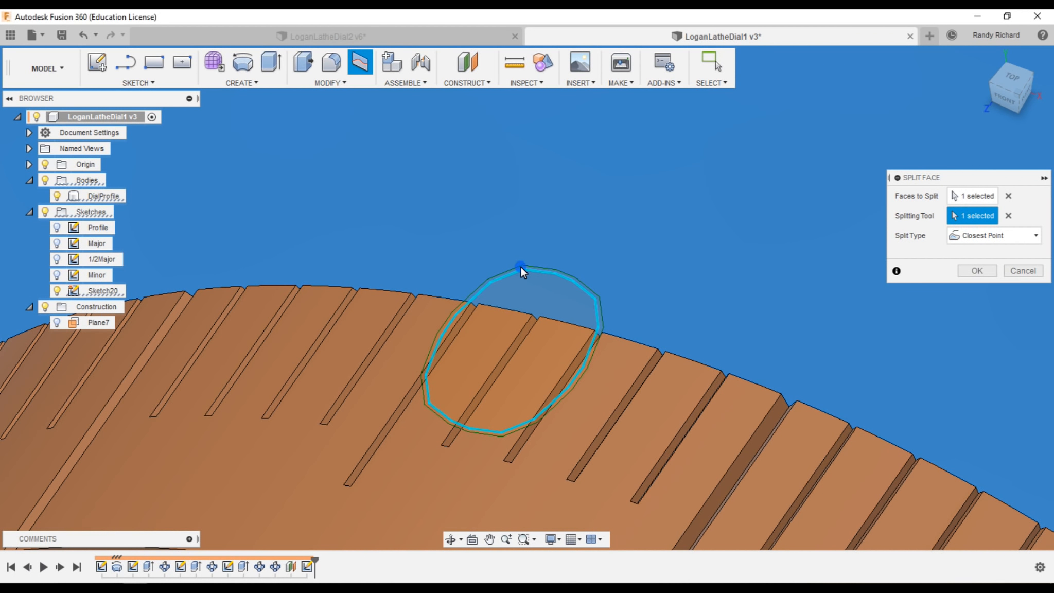
click(1009, 216)
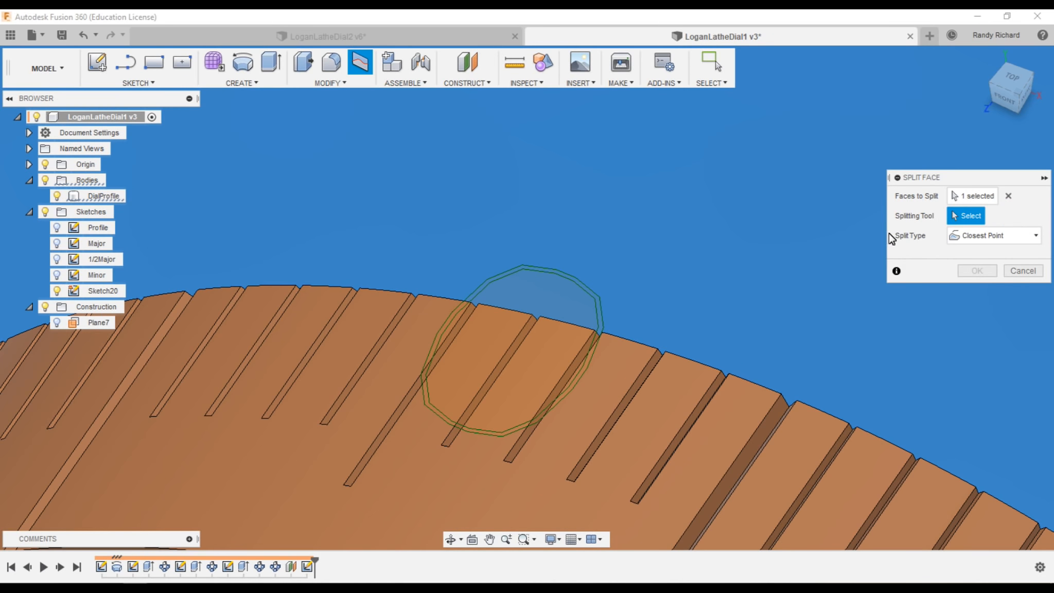
click(499, 273)
click(977, 271)
shift+middle_drag(742, 247, 533, 413)
scroll(551, 419, down, 2)
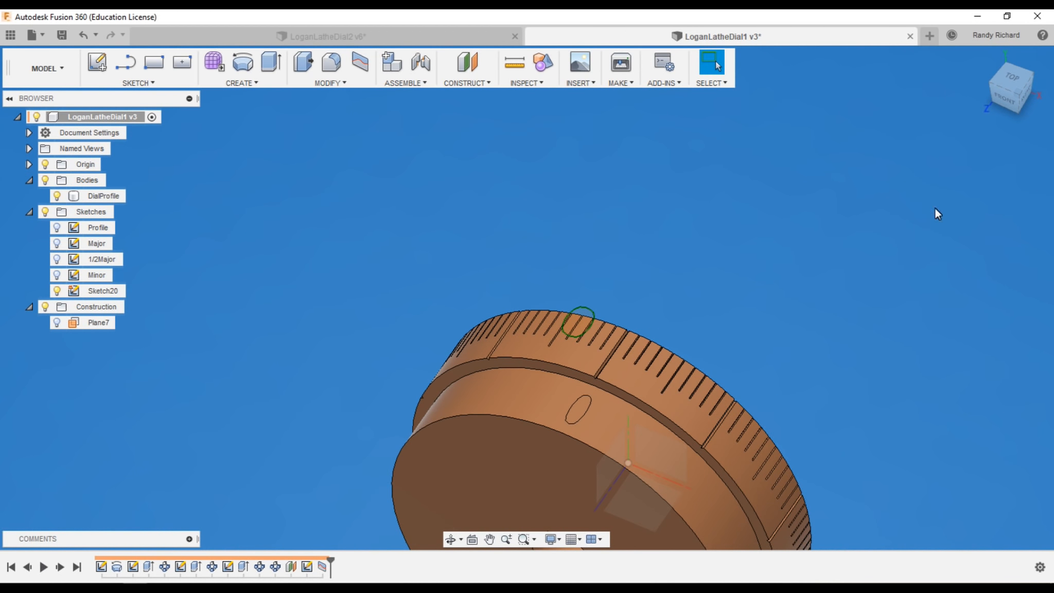
Edit construction plane Plane7, which carries the numeral sketch, and set its offset distance to 1.4 in.
drag(1010, 89, 771, 192)
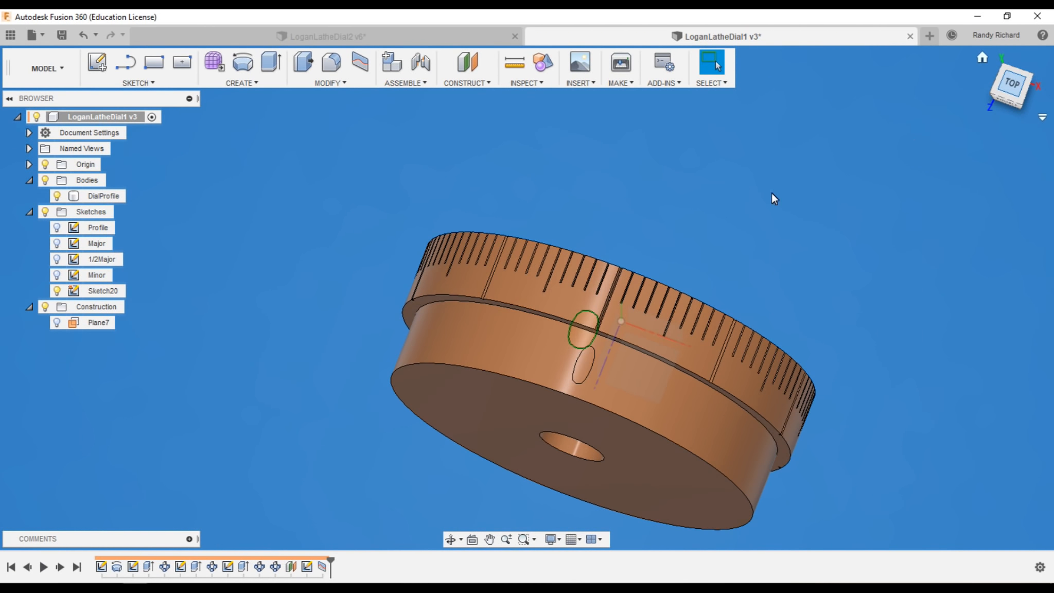
click(594, 352)
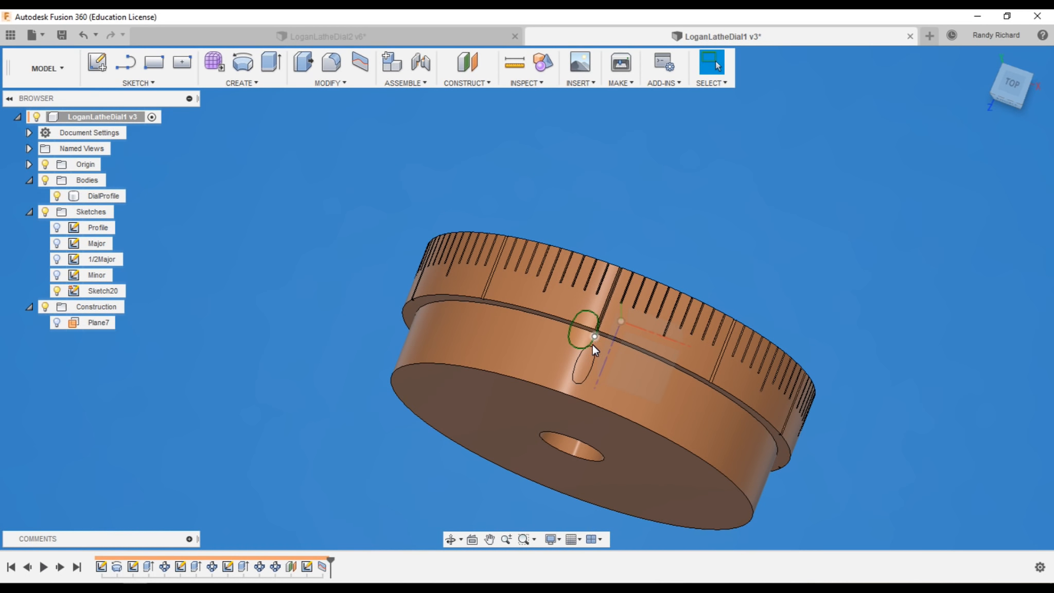
click(993, 90)
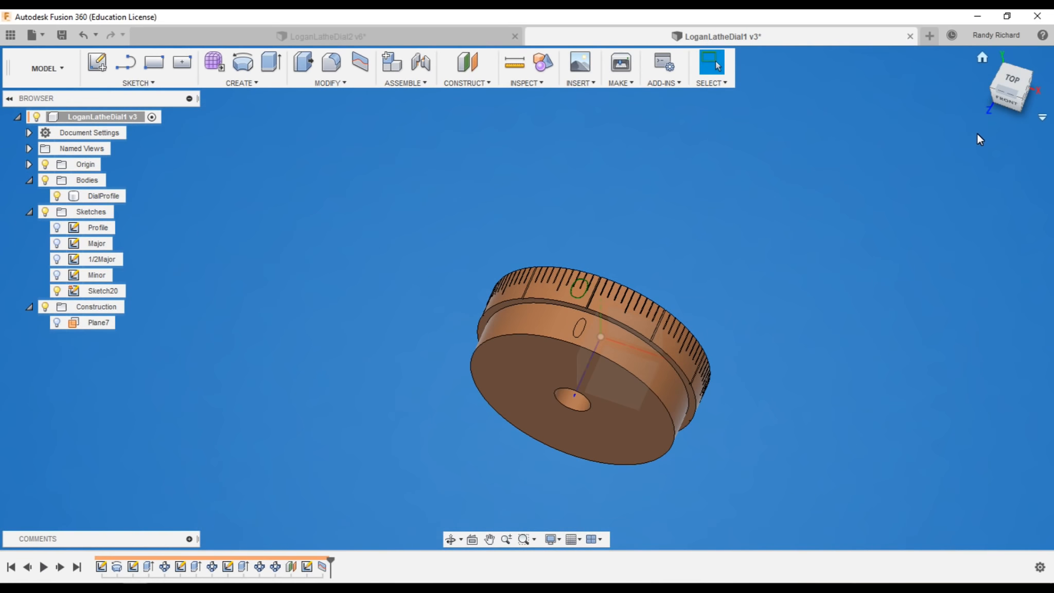
click(1000, 106)
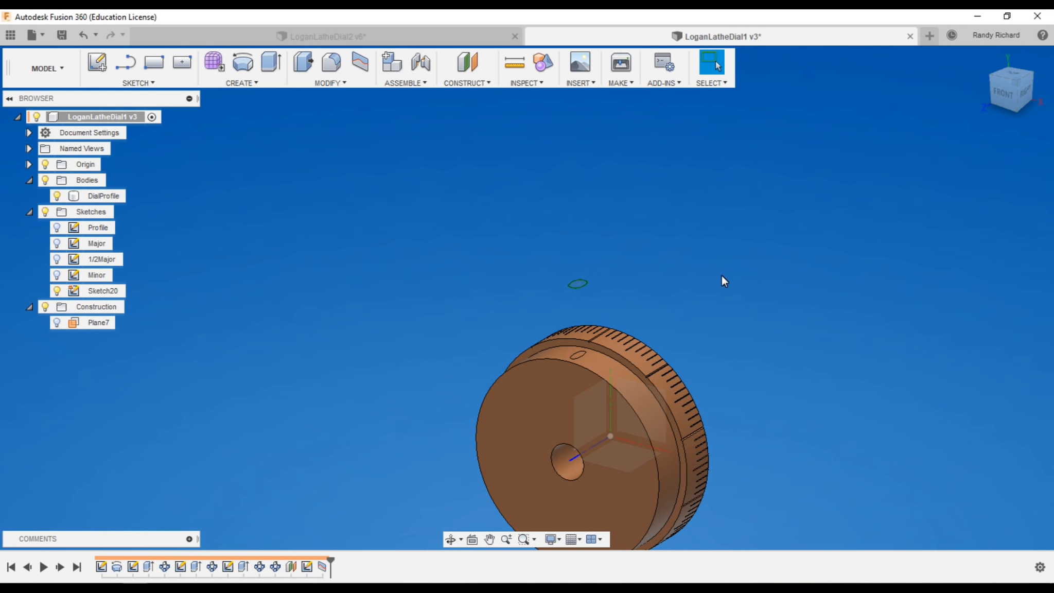
scroll(446, 284, down, 3)
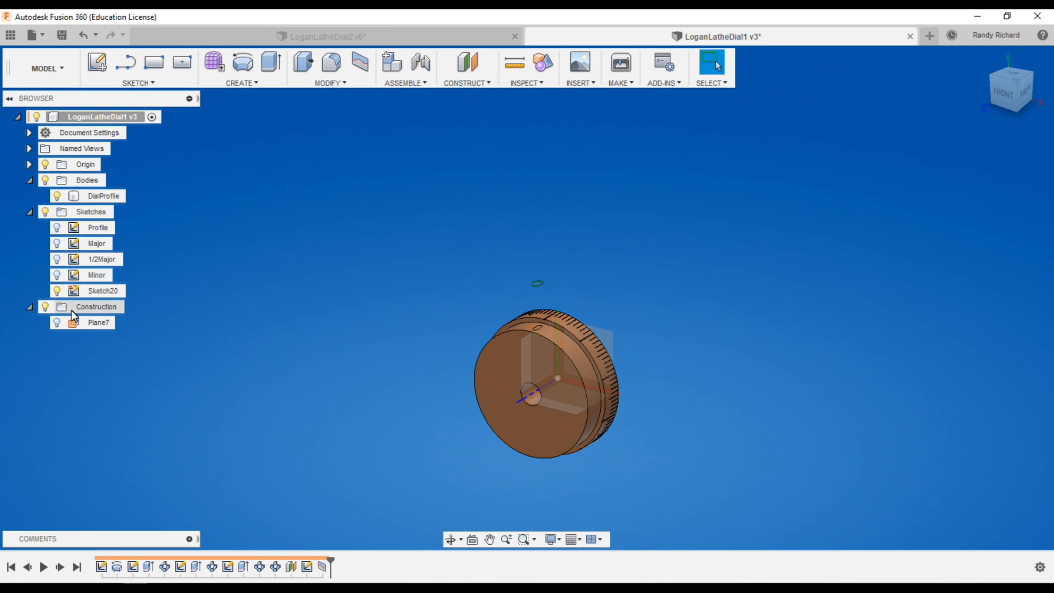
right_click(81, 319)
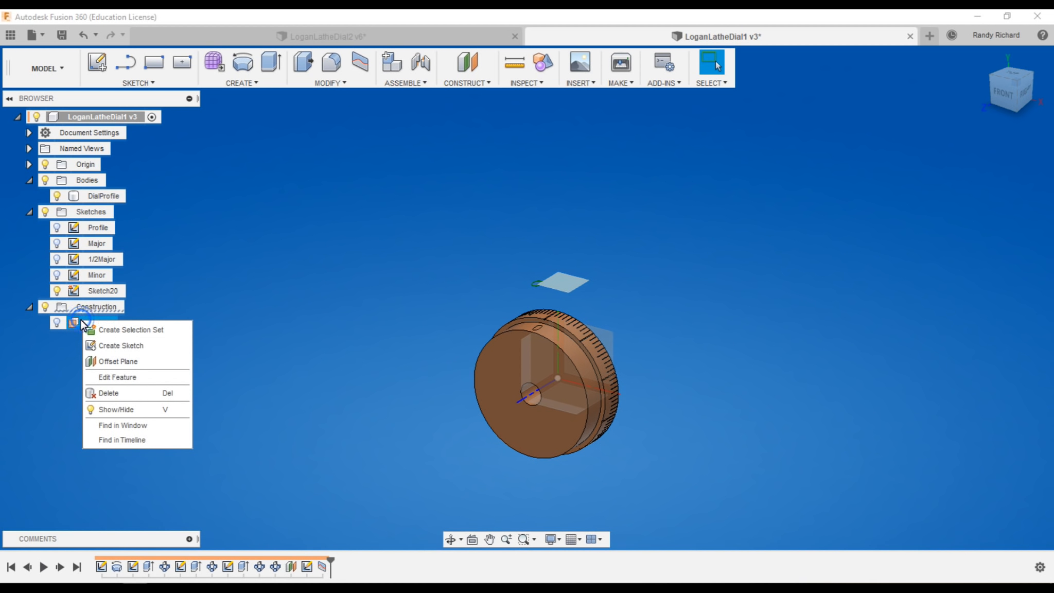
click(110, 375)
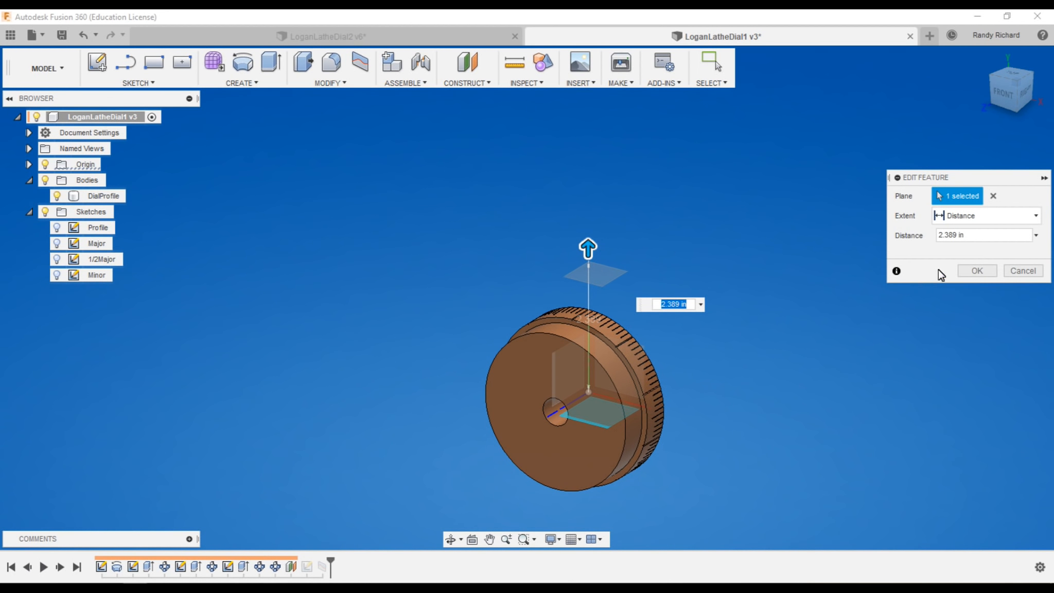
double_click(942, 235)
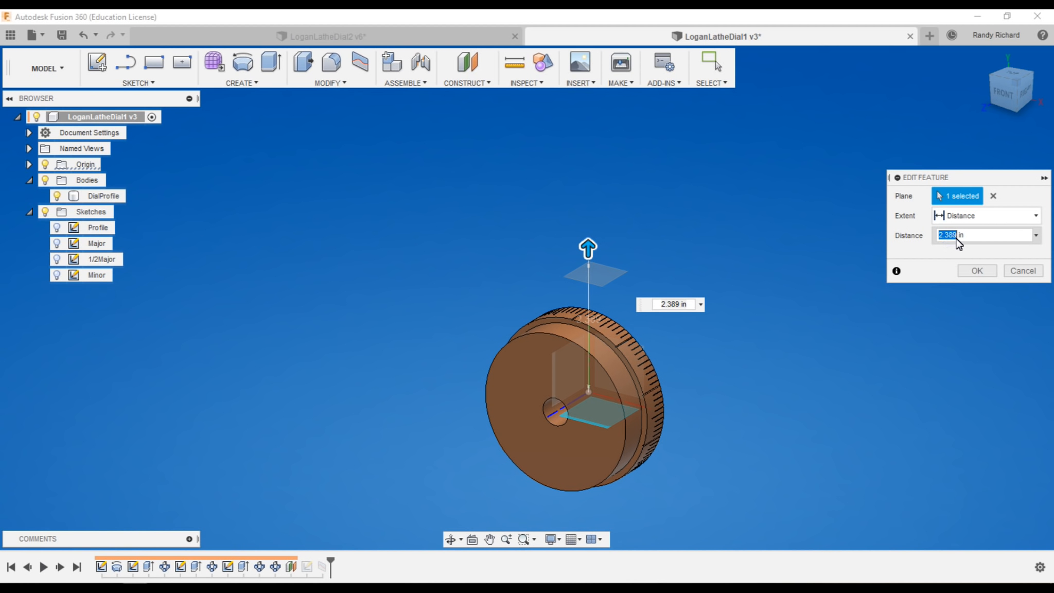
text(1.4)
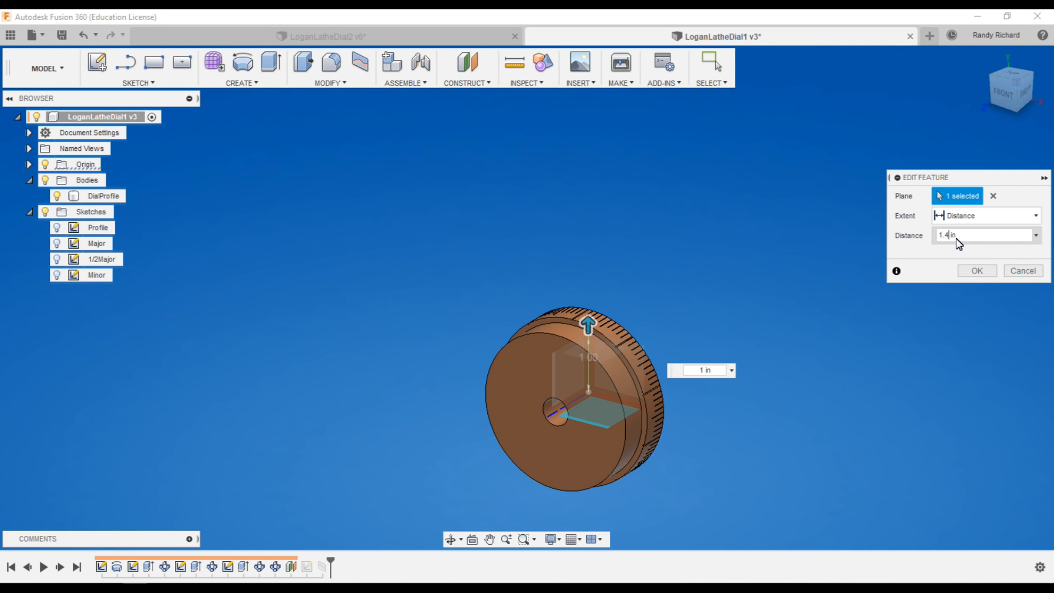
key(Return)
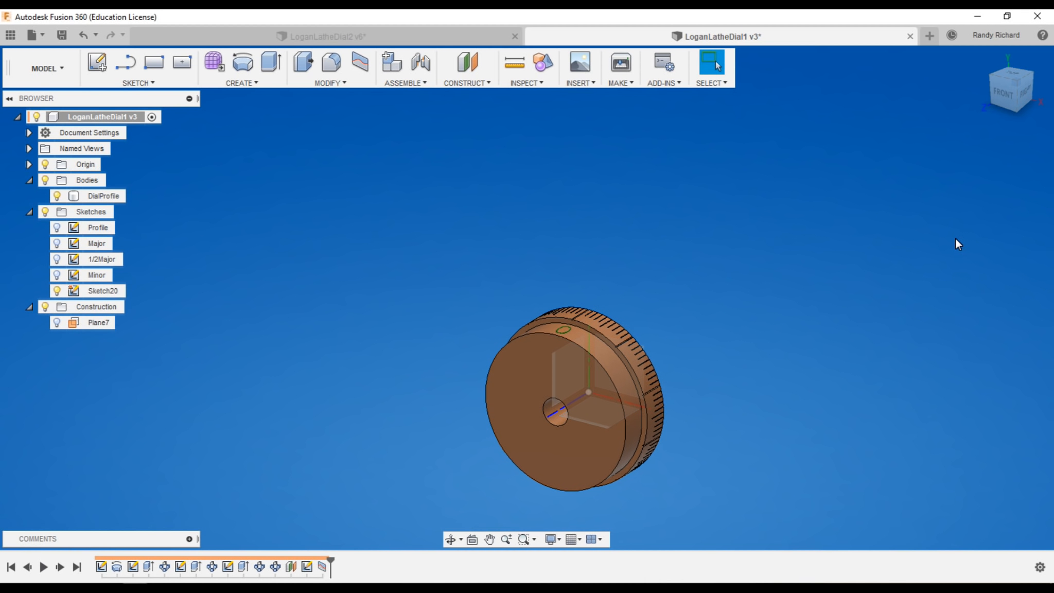
Show construction plane Plane7 against the dial's smooth cylindrical face.
scroll(559, 344, up, 3)
scroll(560, 345, up, 2)
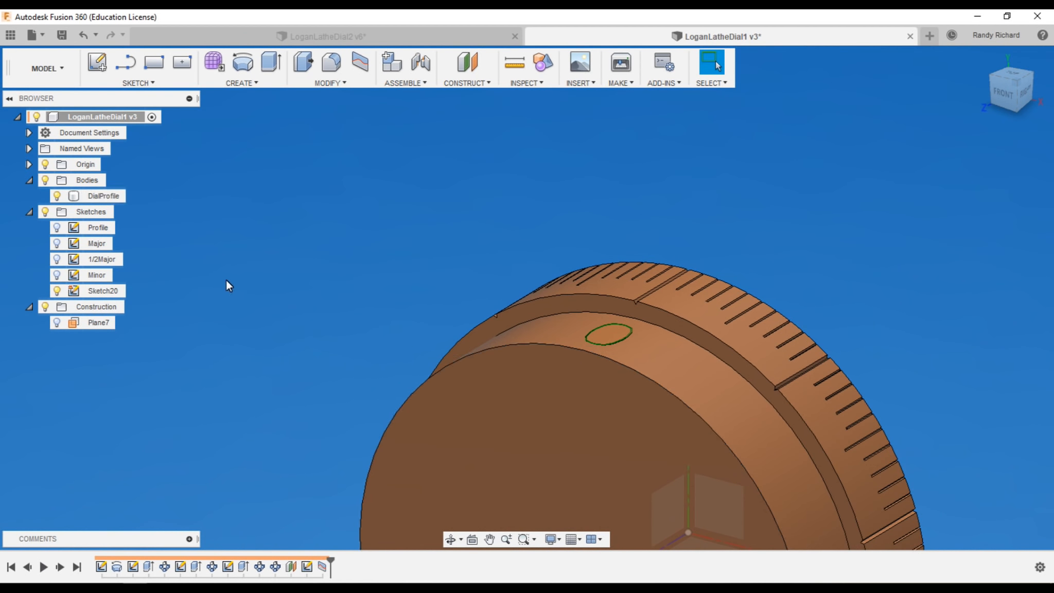
click(57, 322)
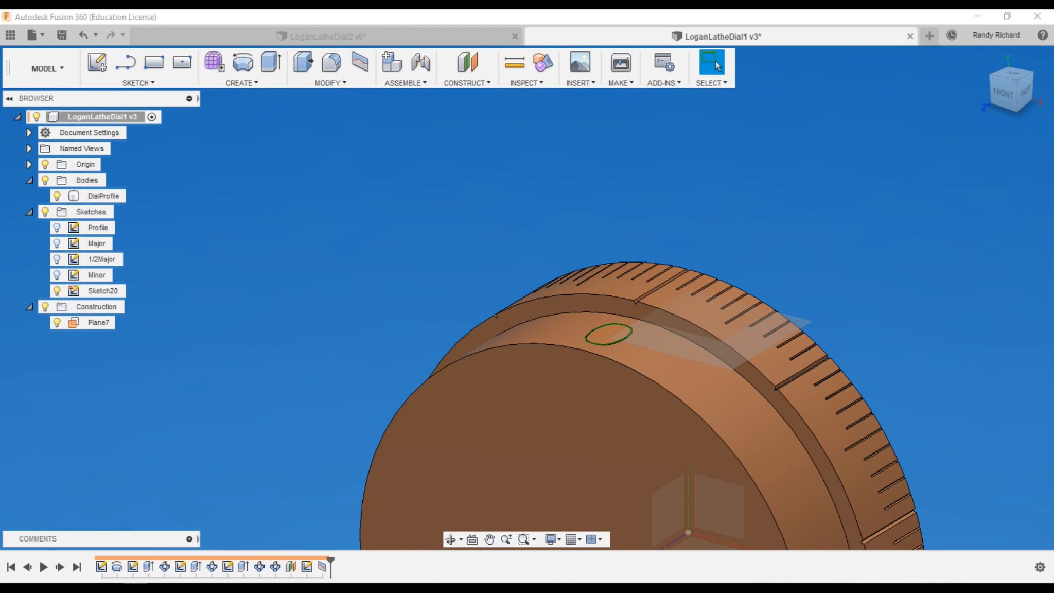
mouse_move(1019, 95)
mouse_down()
mouse_move(992, 76)
mouse_move(1019, 118)
mouse_up()
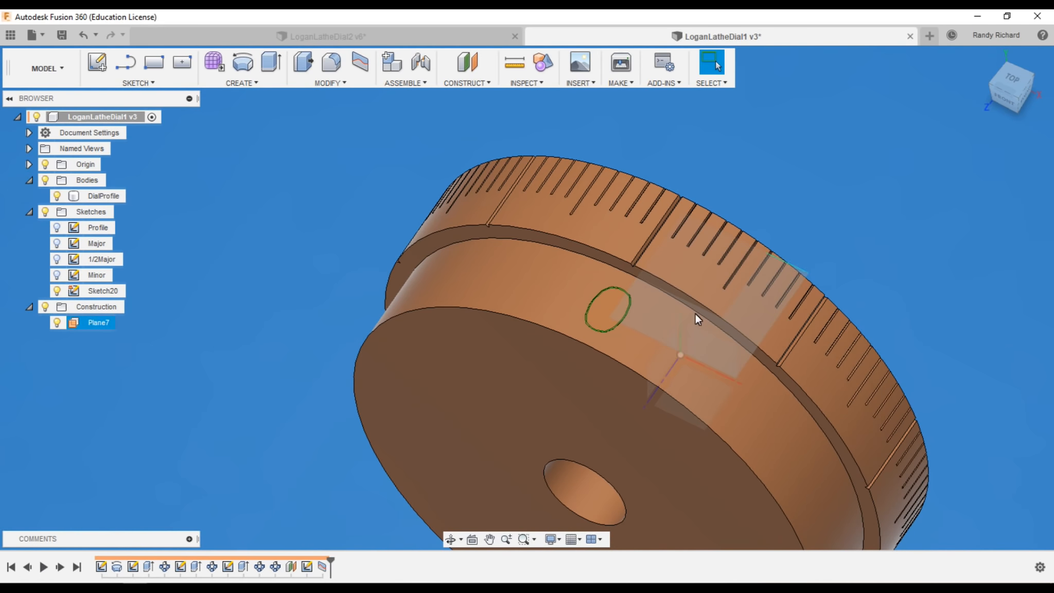
Examine how the split outline on the smooth cylindrical face matches the inner and outer outlines of the 0.
scroll(724, 293, up, 5)
scroll(647, 237, up, 5)
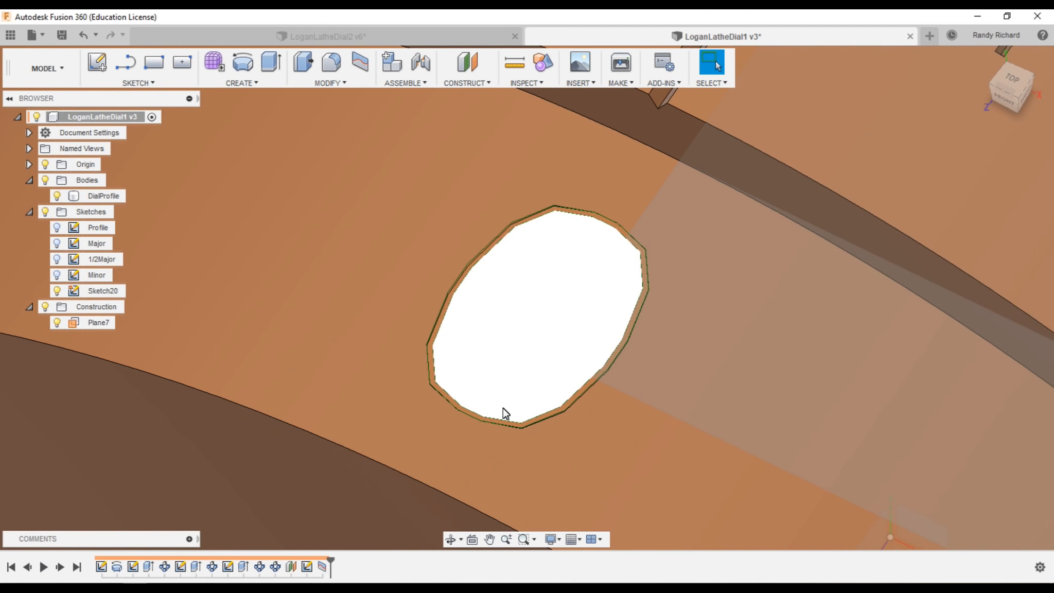
click(460, 242)
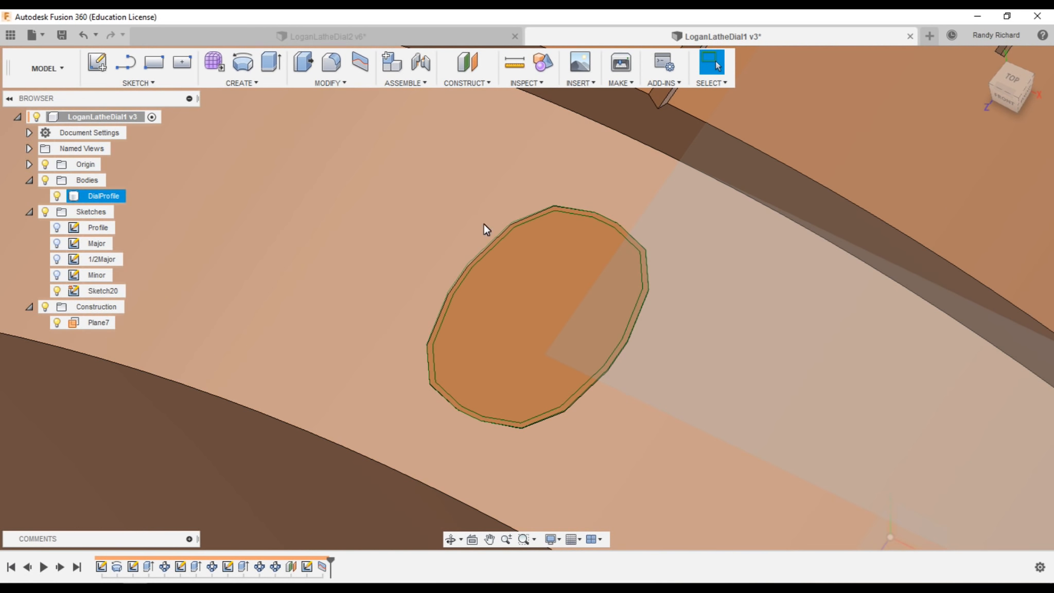
scroll(489, 255, down, 5)
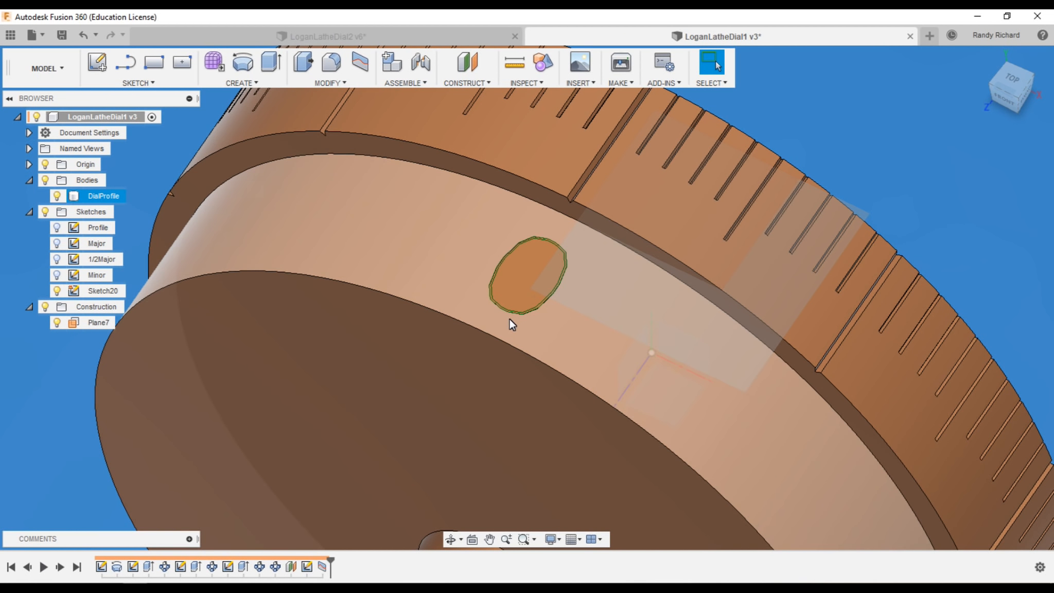
key(Escape)
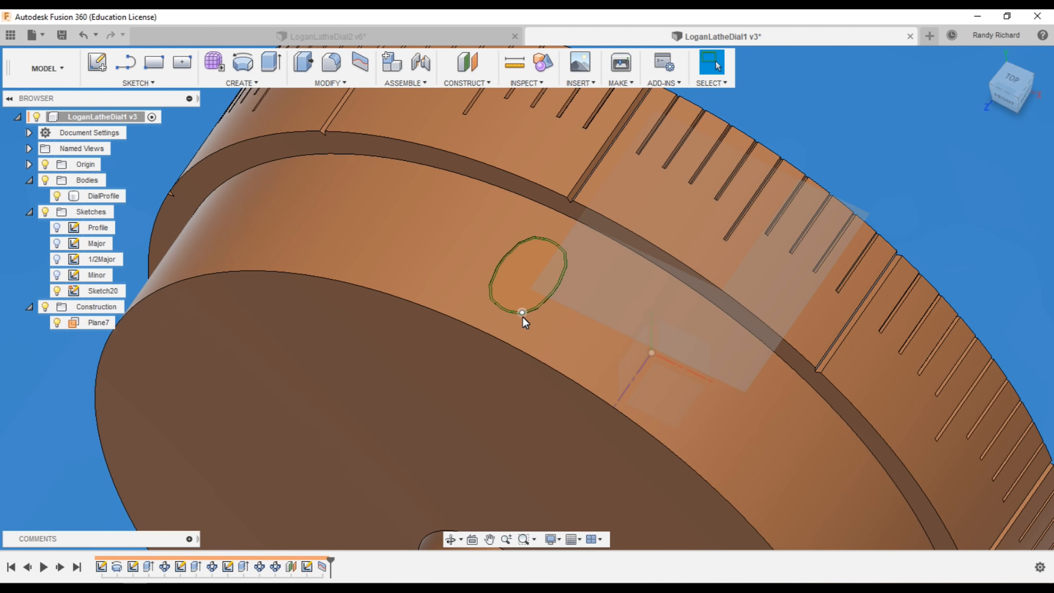
click(443, 243)
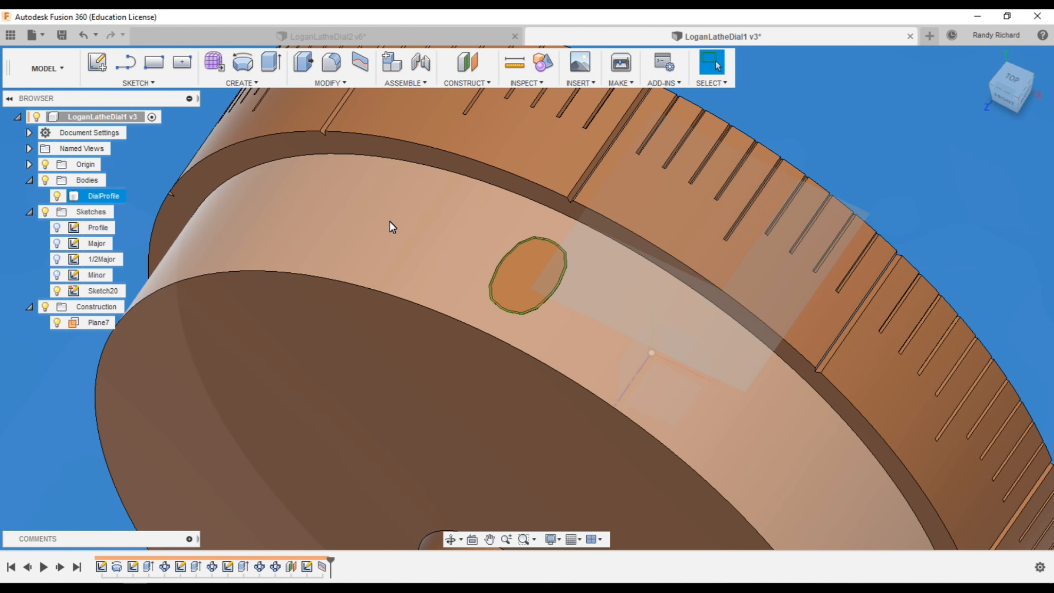
scroll(427, 246, down, 5)
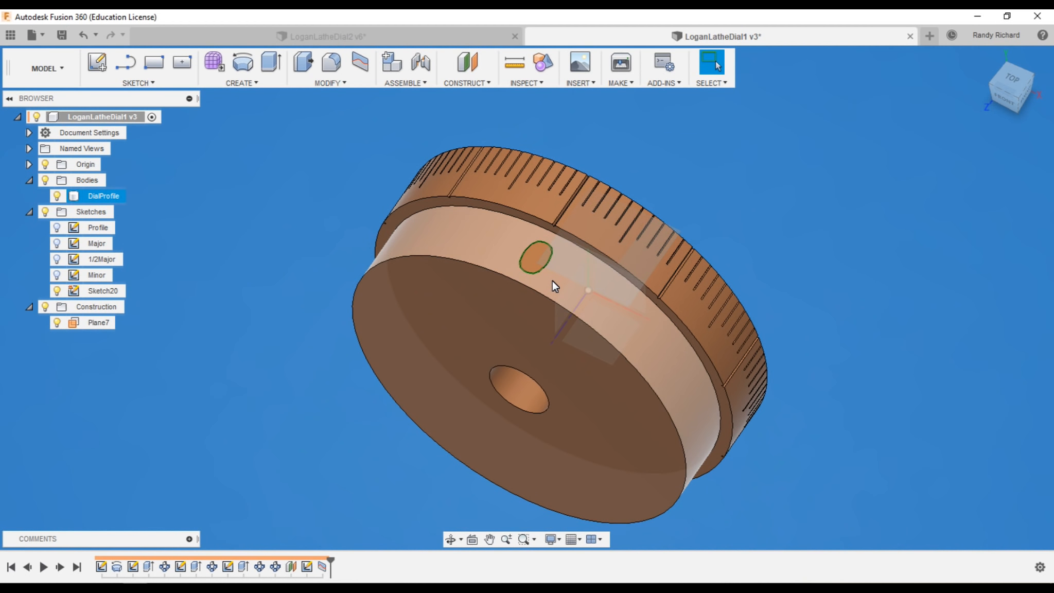
Hide construction plane Plane7 over the dial's smooth cylindrical face.
click(578, 261)
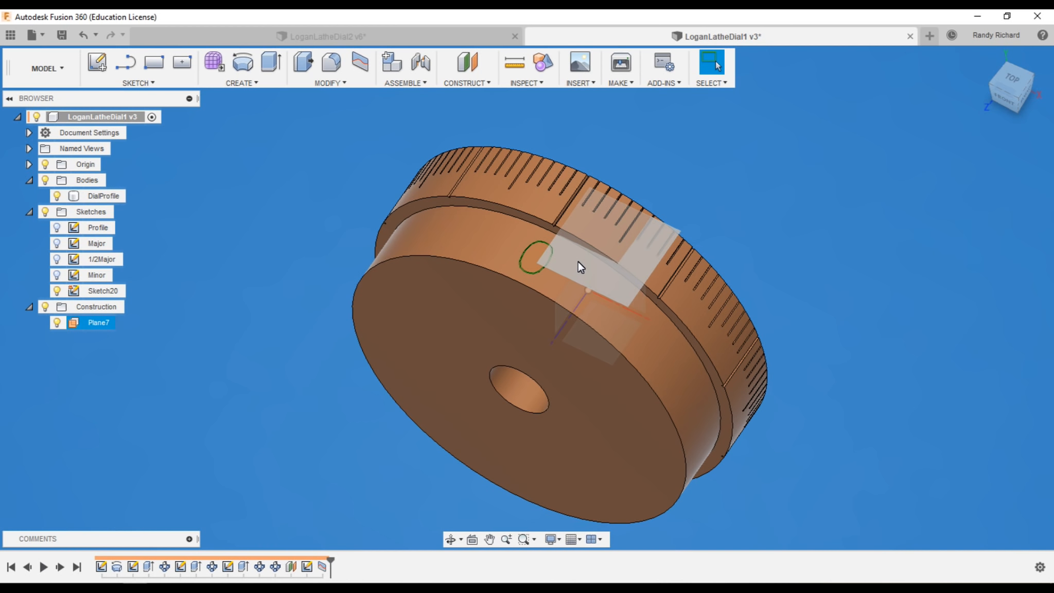
click(549, 245)
click(191, 337)
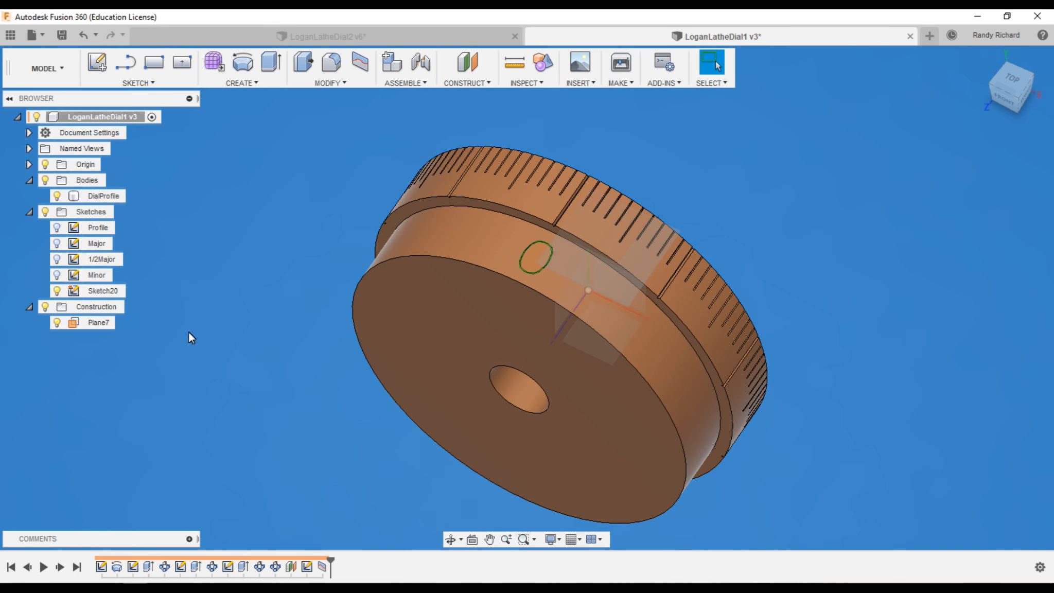
click(57, 323)
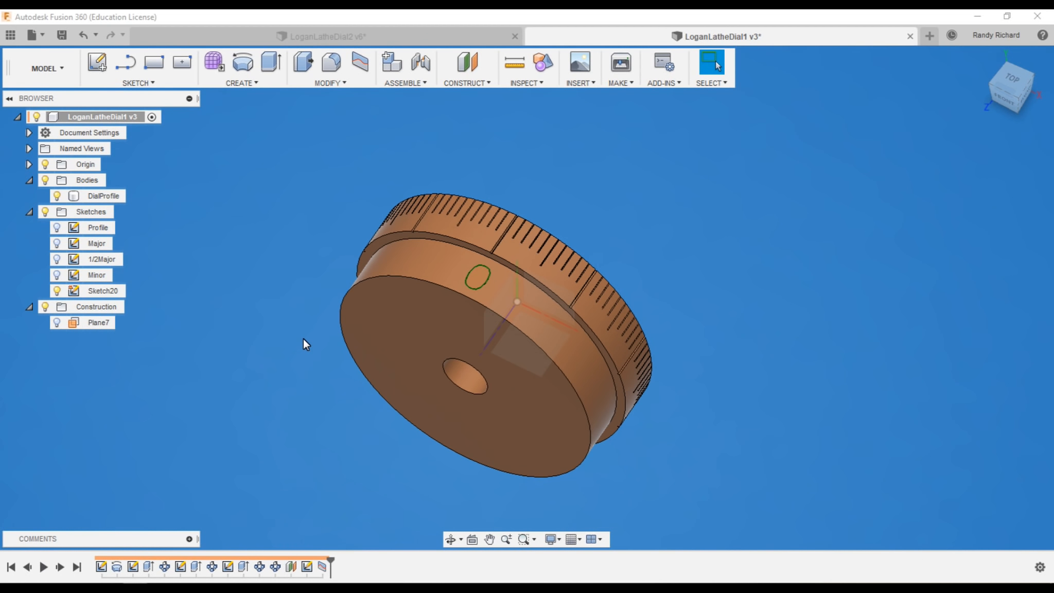
Examine the 0 outline's placement on the dial's smooth cylindrical face from closer and steeper viewing angles.
scroll(141, 327, up, 2)
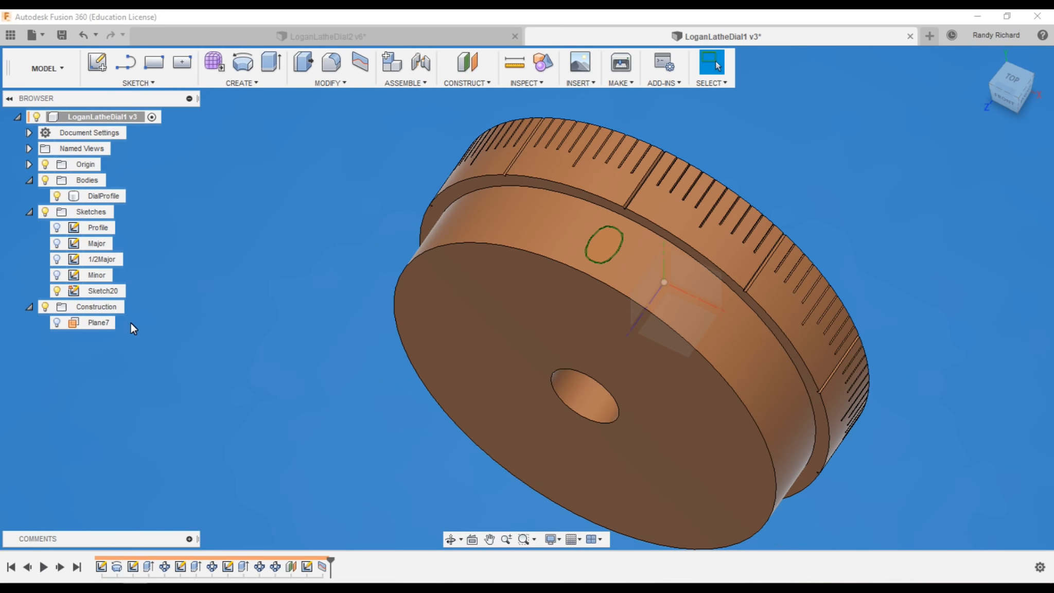
scroll(299, 309, down, 2)
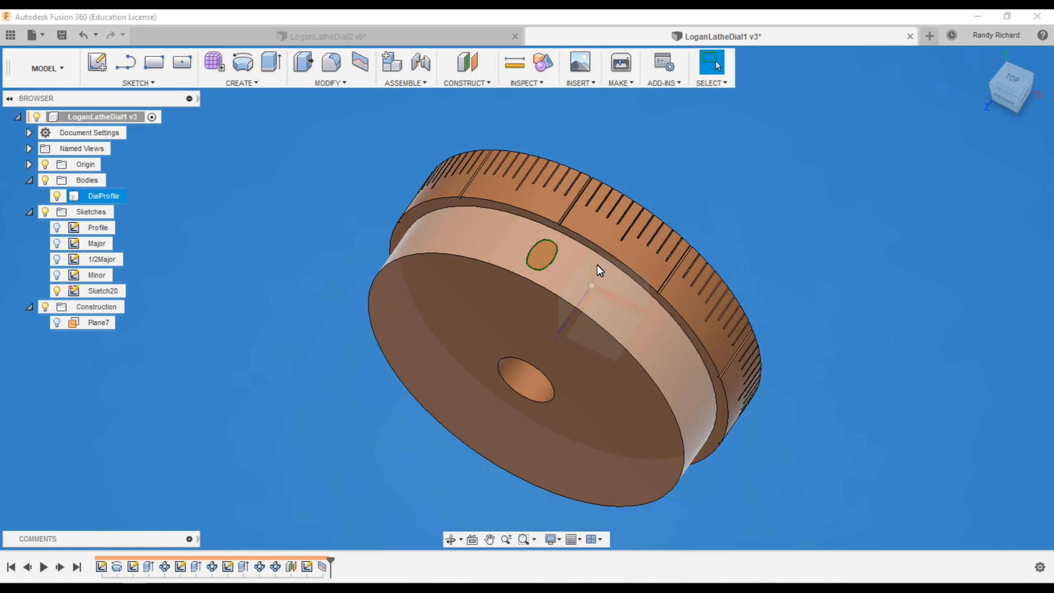
scroll(611, 311, up, 1)
mouse_move(1002, 100)
mouse_down()
mouse_move(990, 90)
mouse_move(1007, 54)
mouse_move(999, 82)
mouse_move(984, 76)
mouse_up()
click(506, 273)
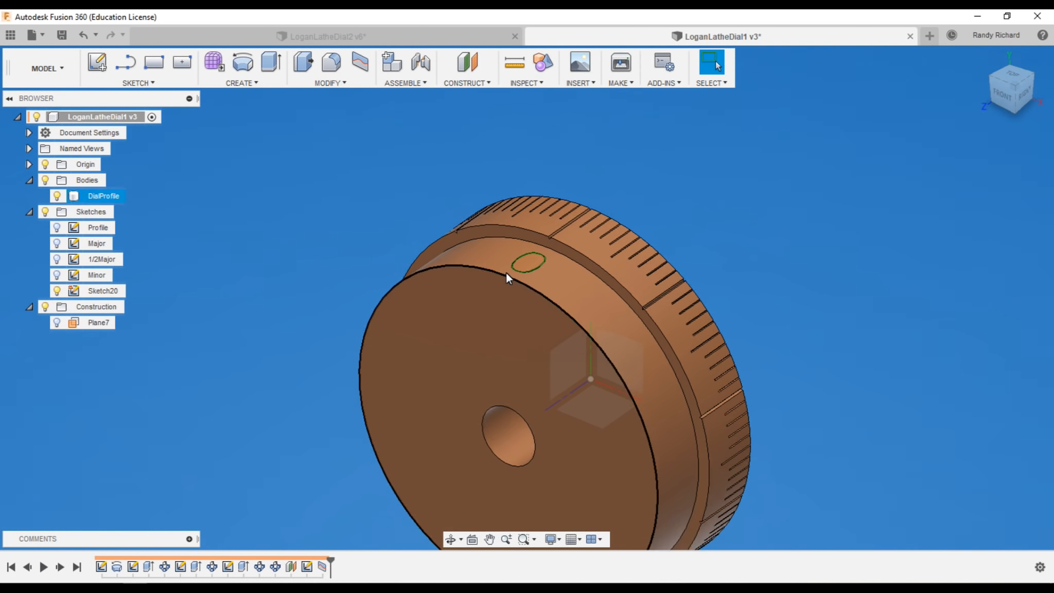
scroll(505, 273, down, 2)
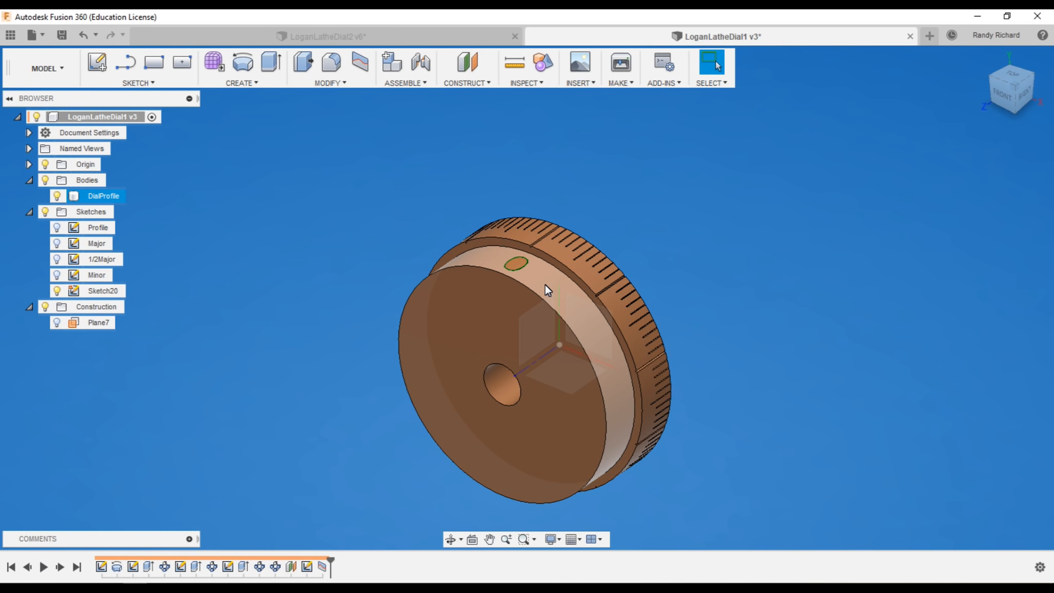
click(571, 203)
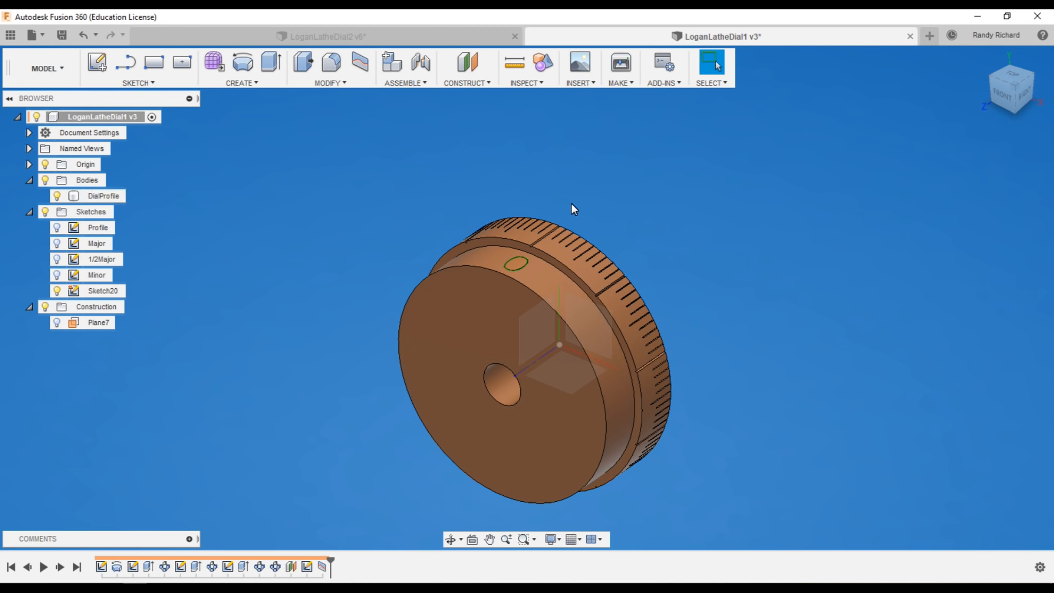
Construct a plane tangent to the dial's smooth cylindrical face, trying a tangent angle of -54 deg.
click(469, 84)
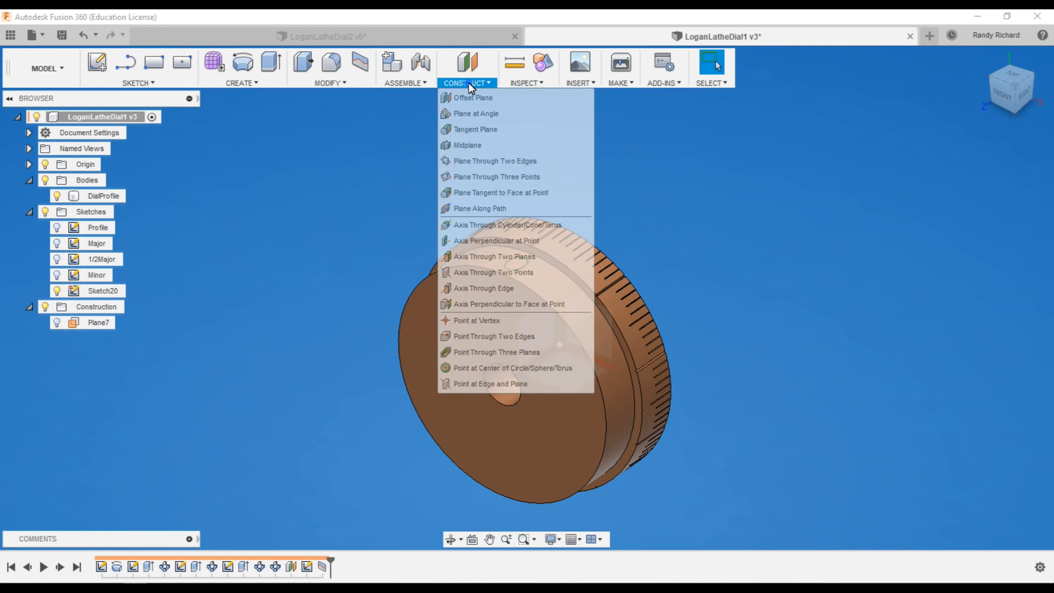
click(468, 129)
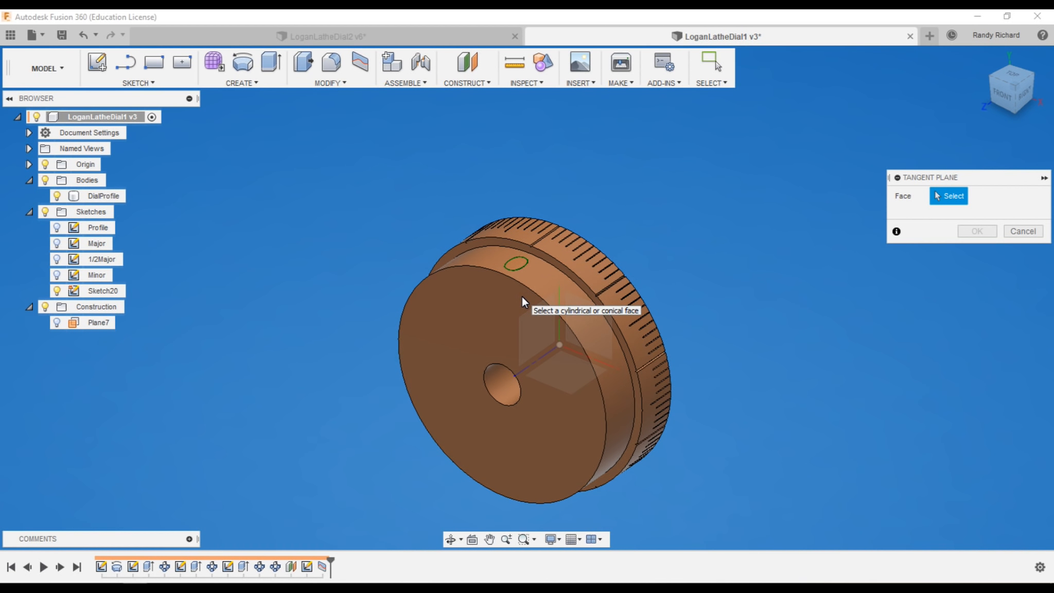
click(567, 291)
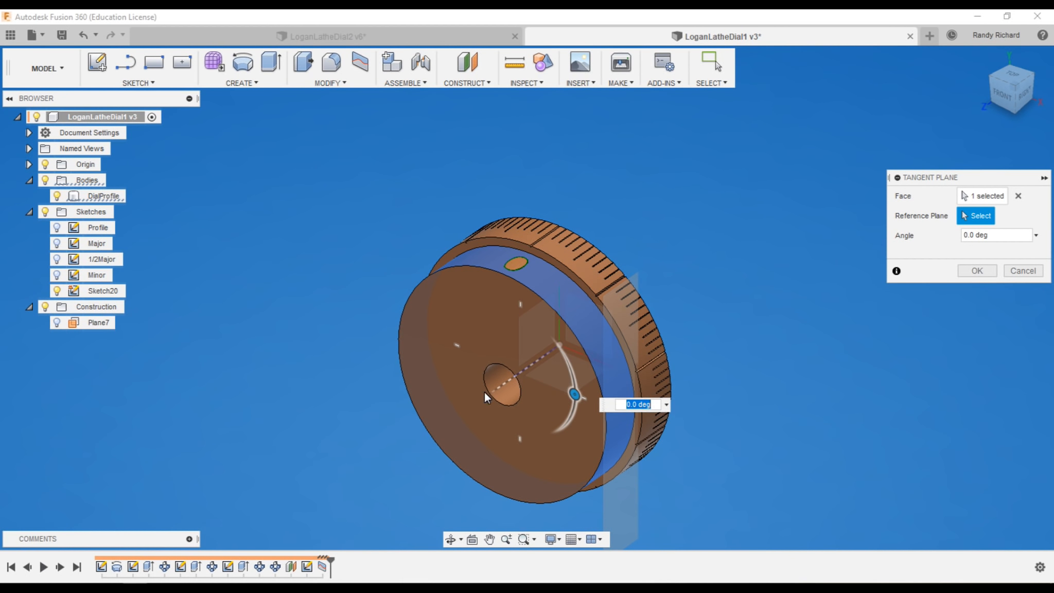
drag(575, 394, 530, 362)
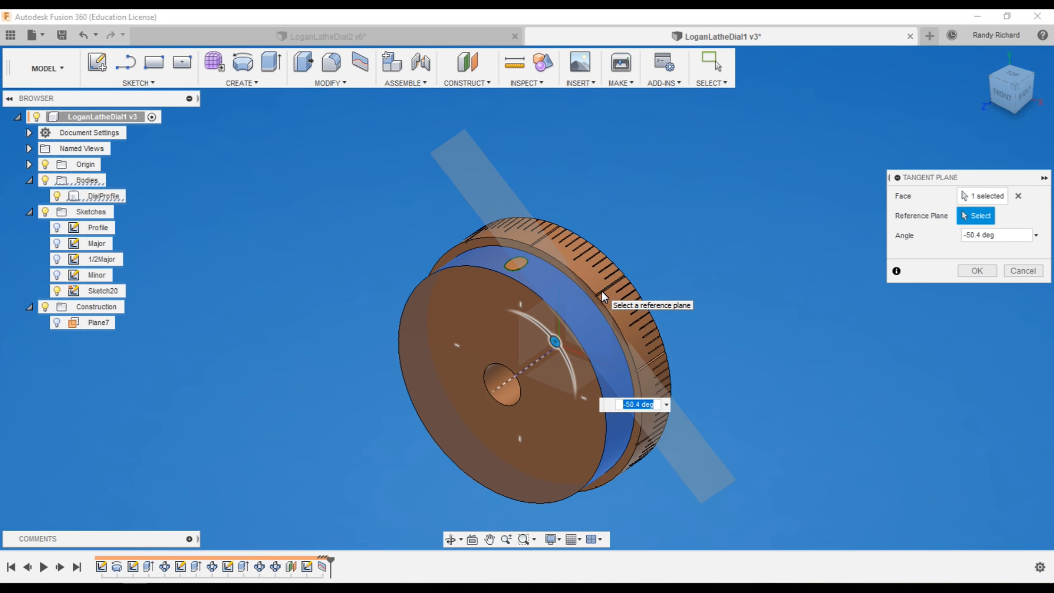
click(630, 404)
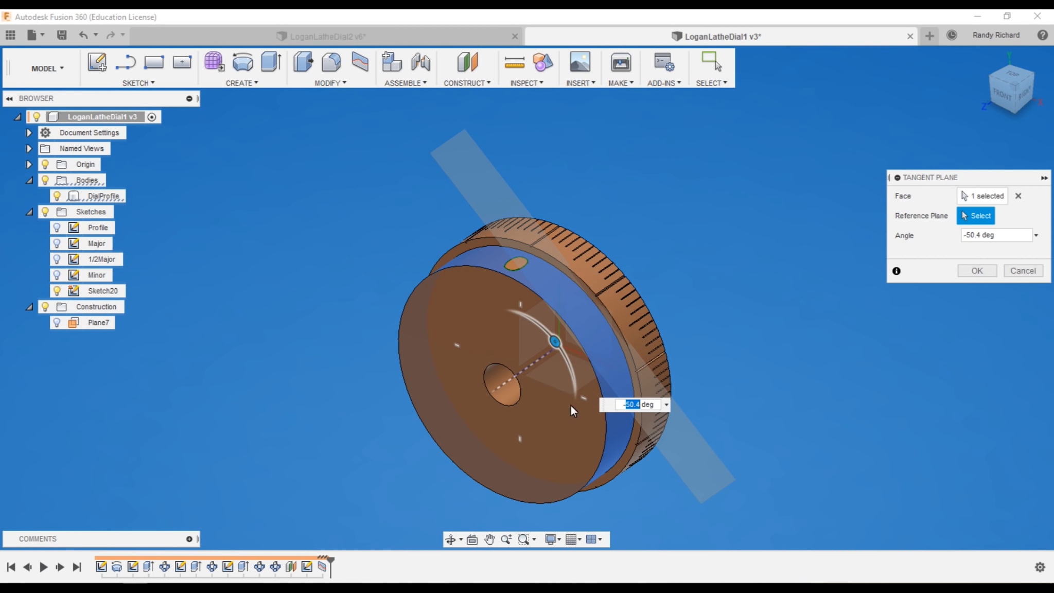
mouse_move(556, 343)
mouse_down()
mouse_move(572, 394)
mouse_move(549, 334)
mouse_up()
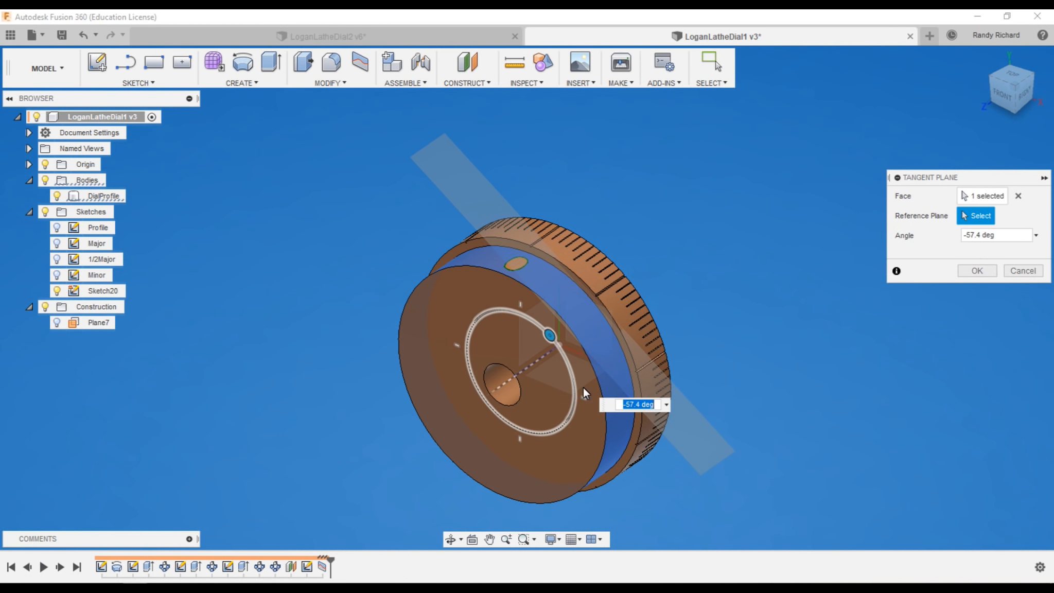
click(625, 404)
drag(626, 404, 632, 403)
text(-54)
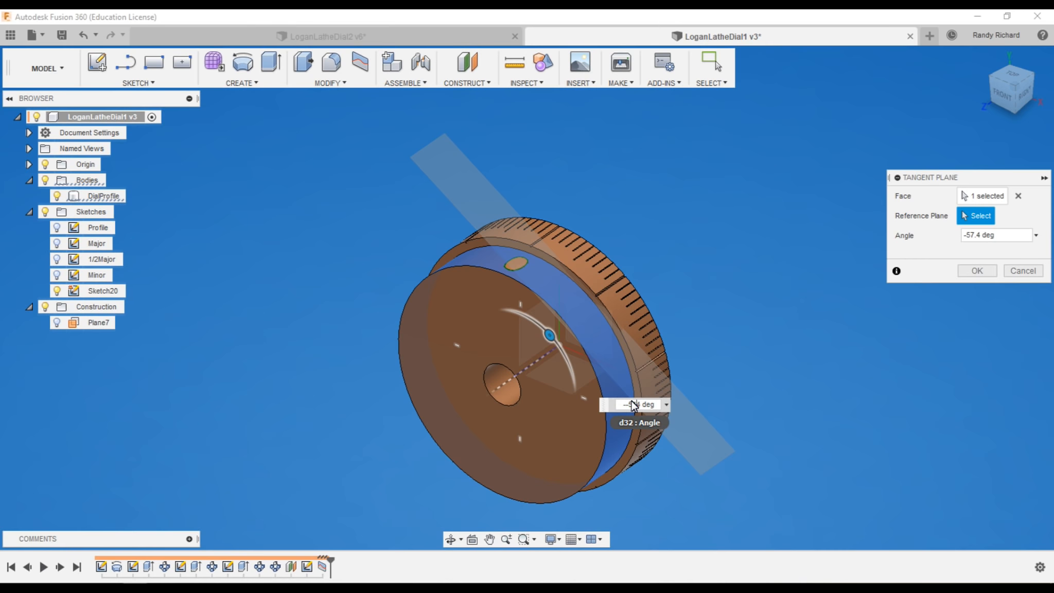
key(BackSpace)
key(Return)
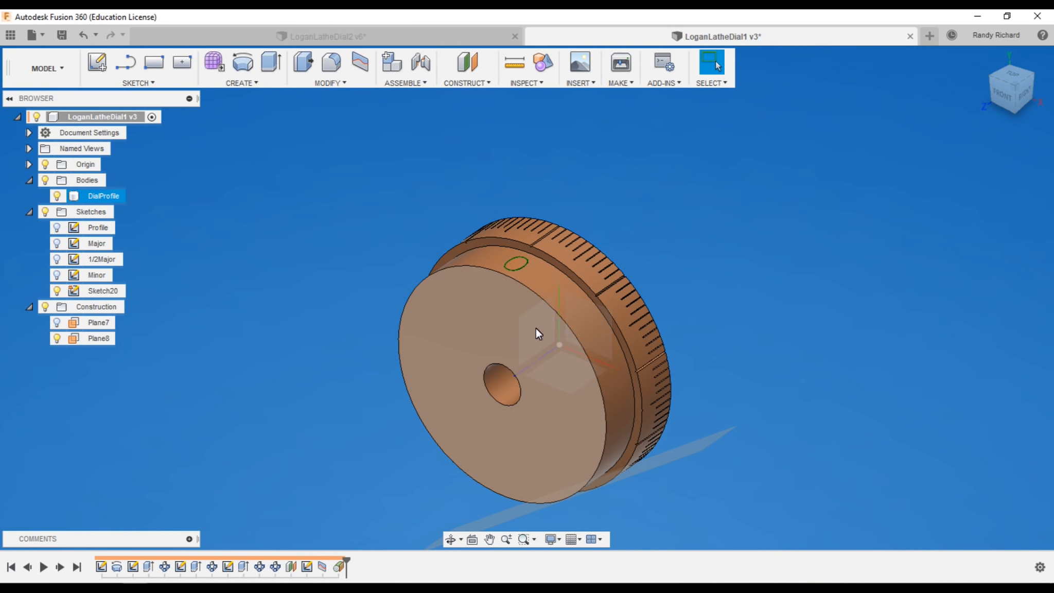
Edit tangent plane Plane8 and set its angle to -54 deg.
click(1014, 98)
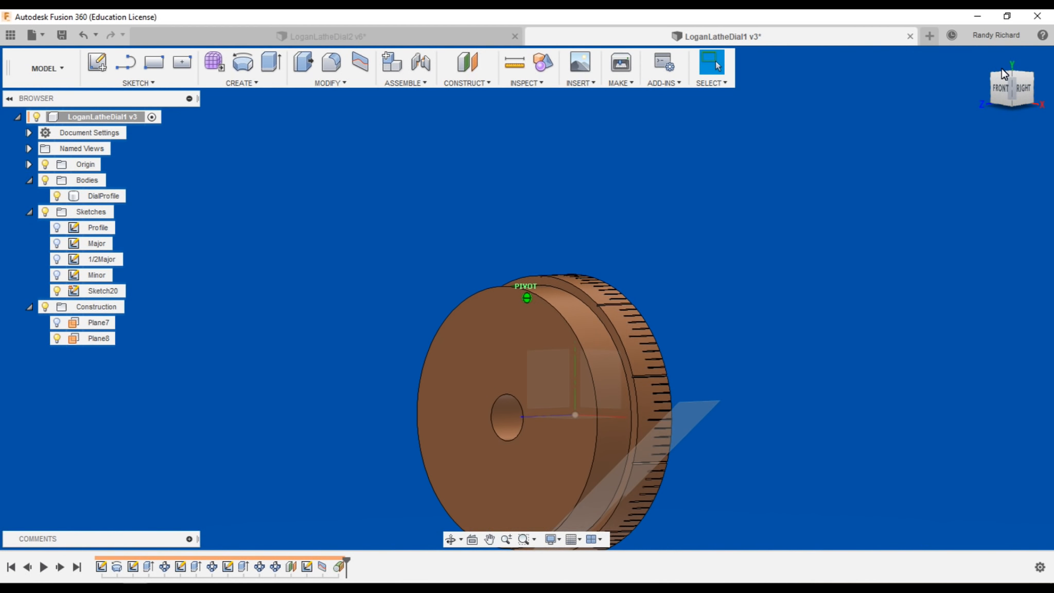
click(1008, 75)
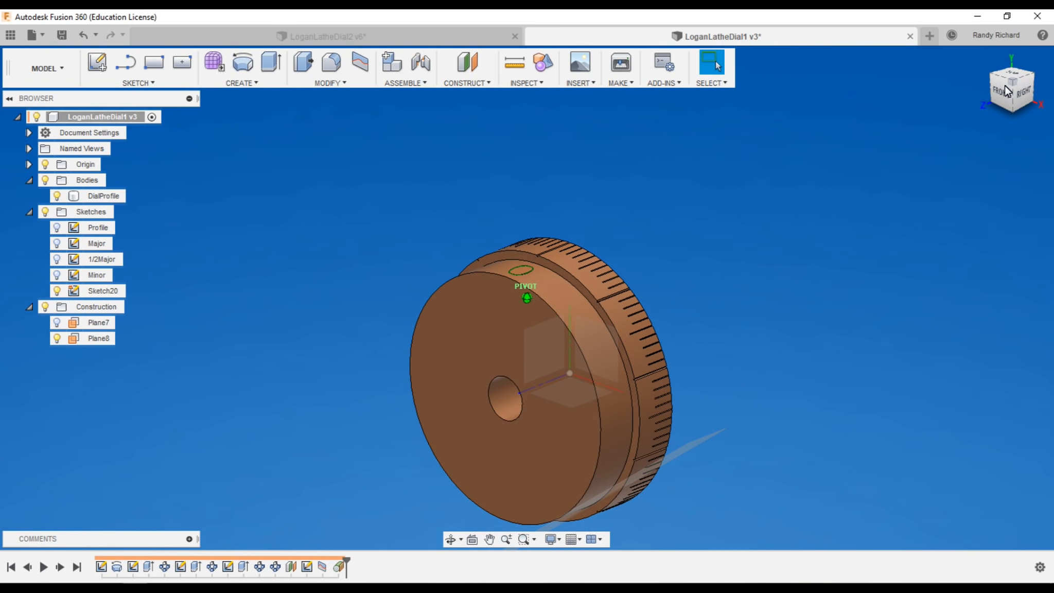
right_click(92, 338)
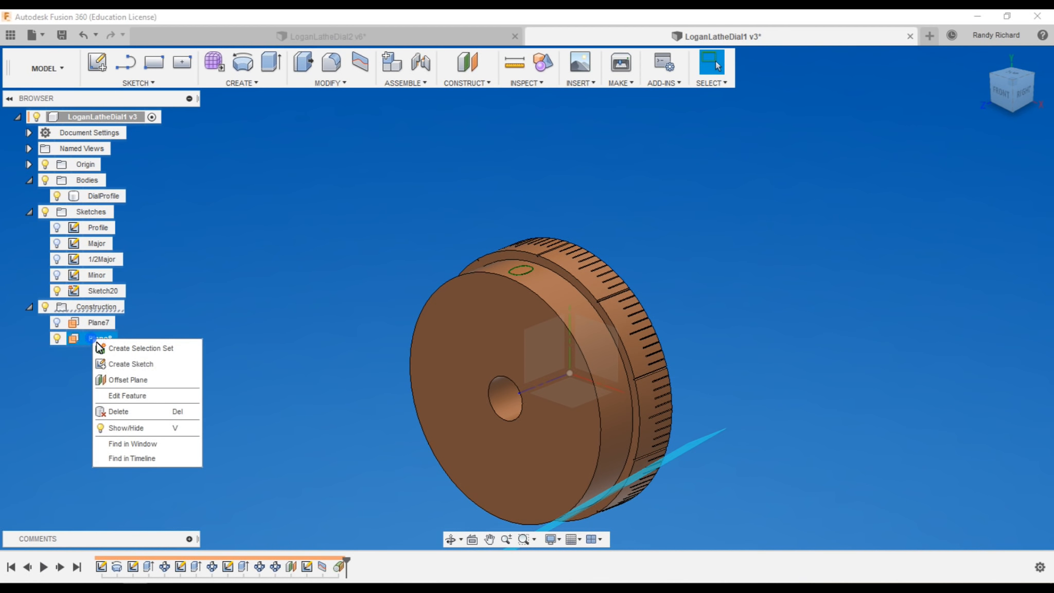
click(141, 396)
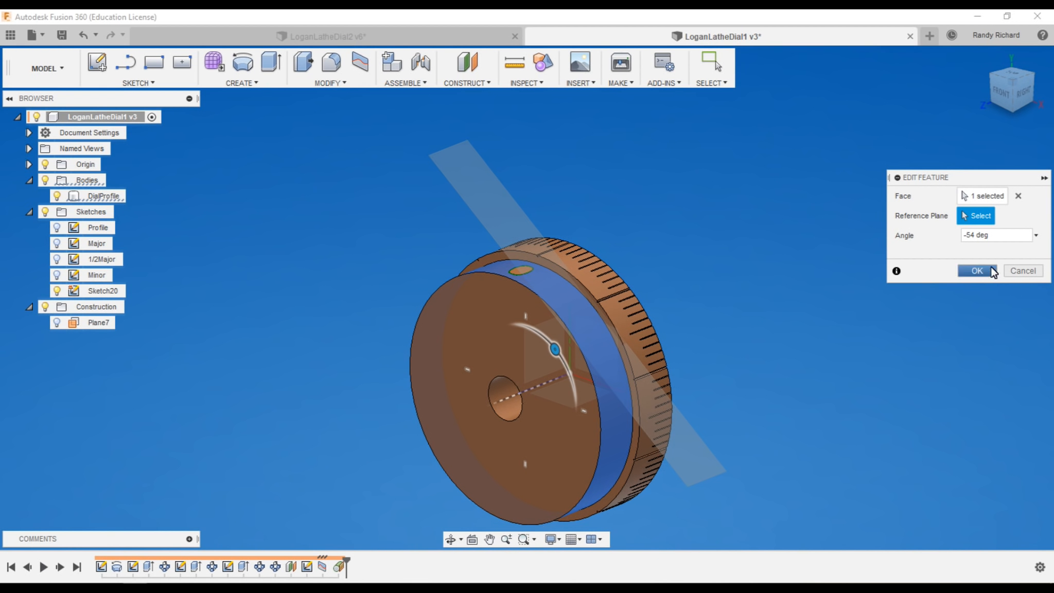
click(977, 271)
scroll(539, 314, up, 3)
scroll(539, 315, down, 3)
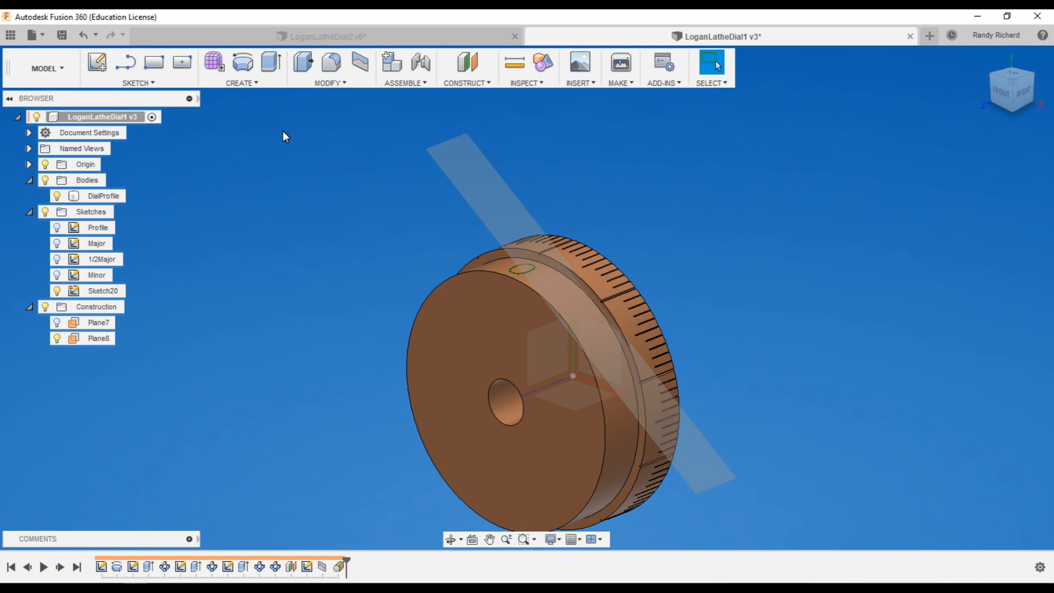
Create a new sketch on tangent plane Plane8.
click(153, 83)
click(113, 98)
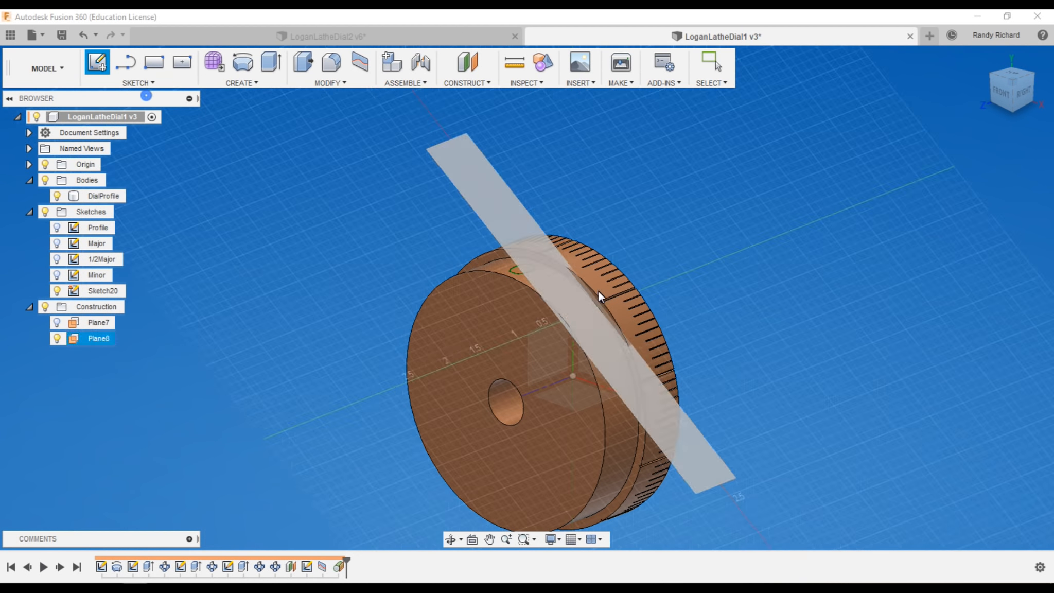
click(509, 217)
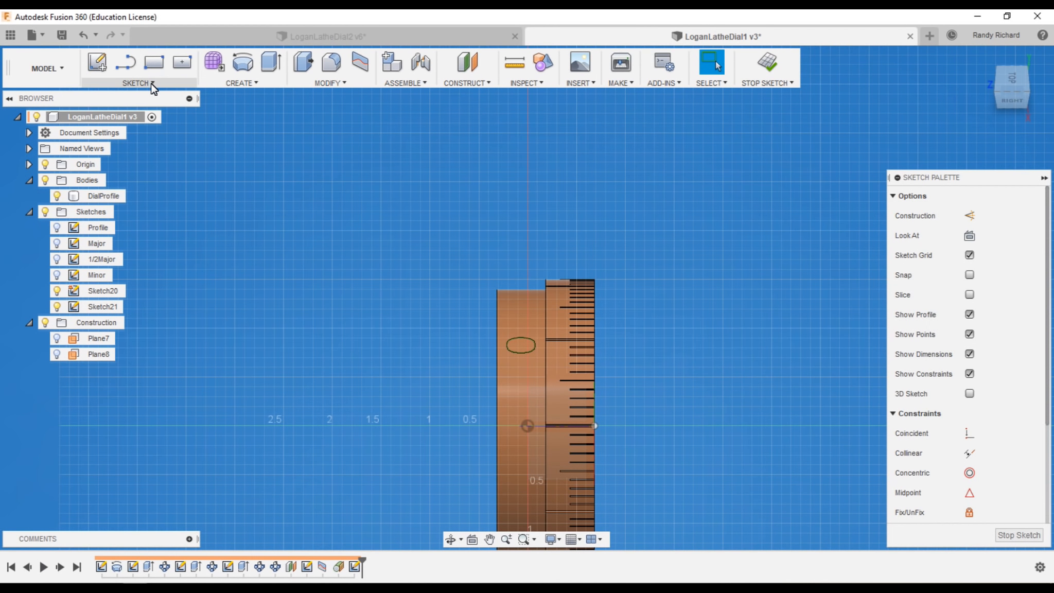
Add the sketch text 10 in Arial, 0.394 in high and rotated -180 deg, centred on the smooth face beside the major graduation line.
click(152, 83)
click(146, 264)
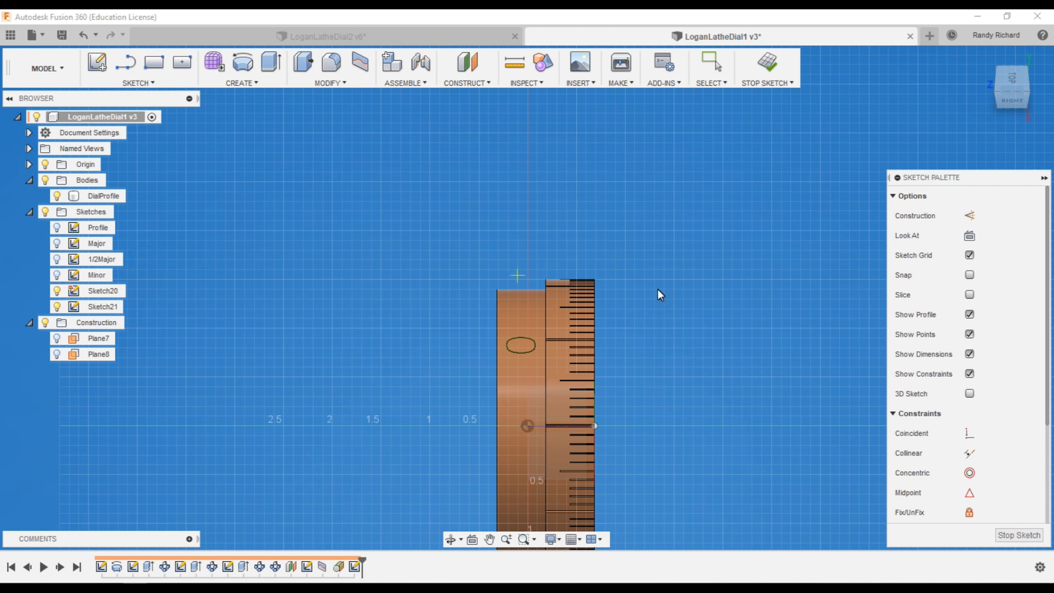
scroll(621, 286, down, 4)
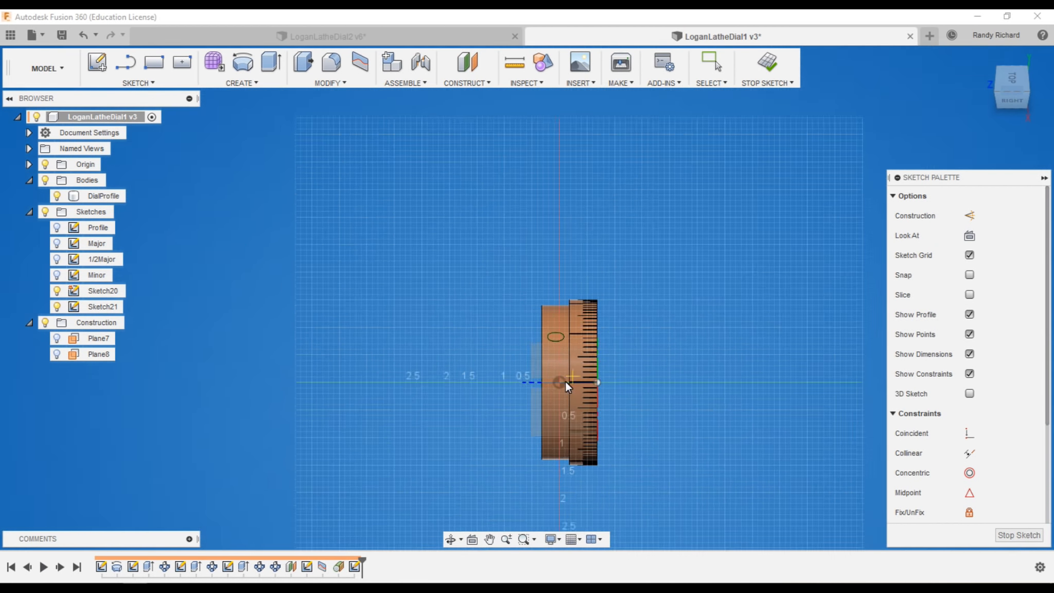
scroll(553, 397, up, 5)
click(543, 380)
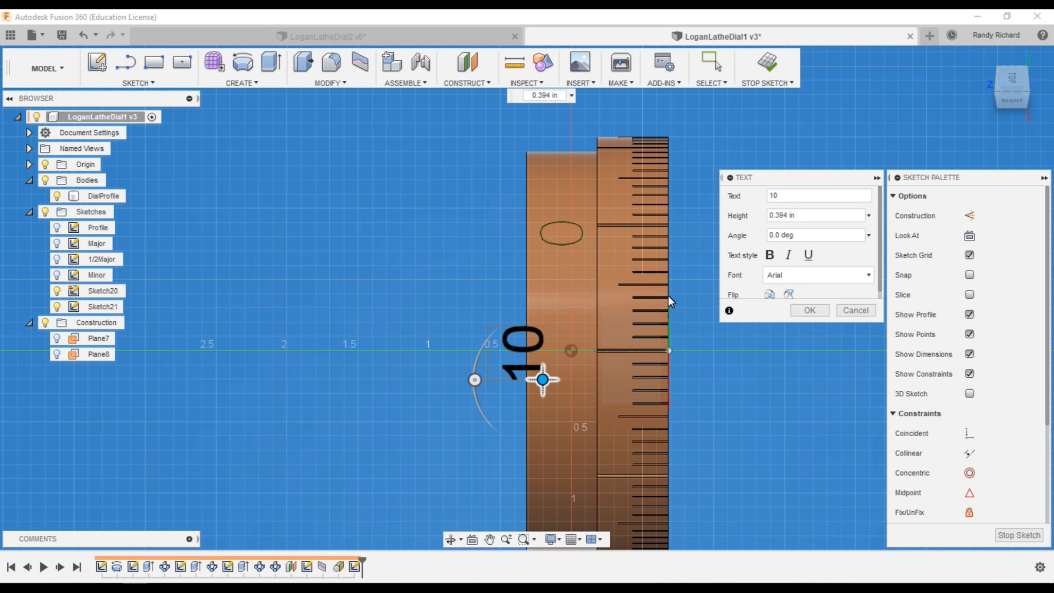
drag(474, 379, 606, 390)
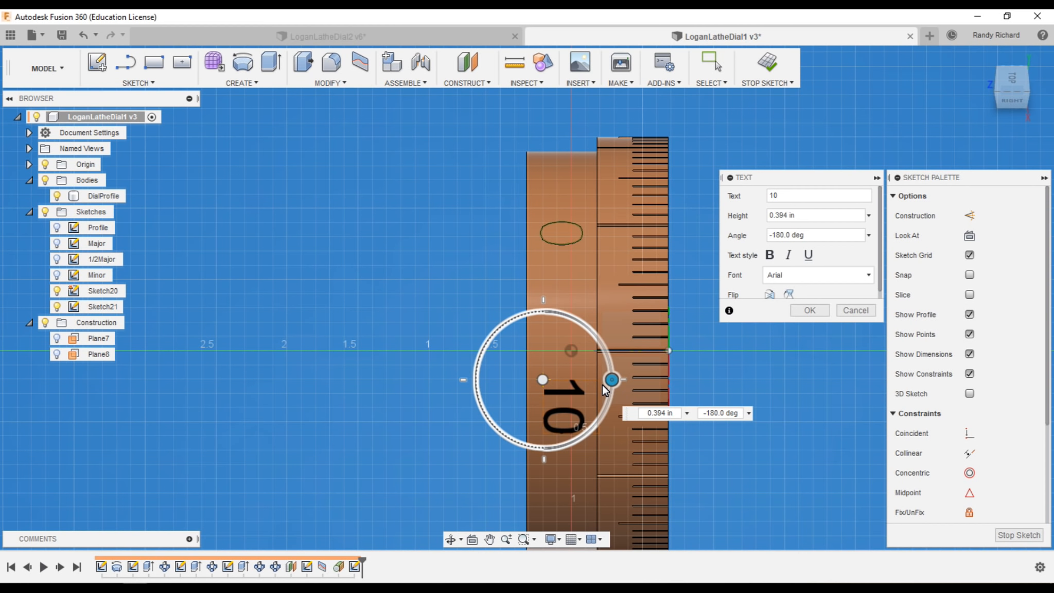
drag(543, 380, 541, 331)
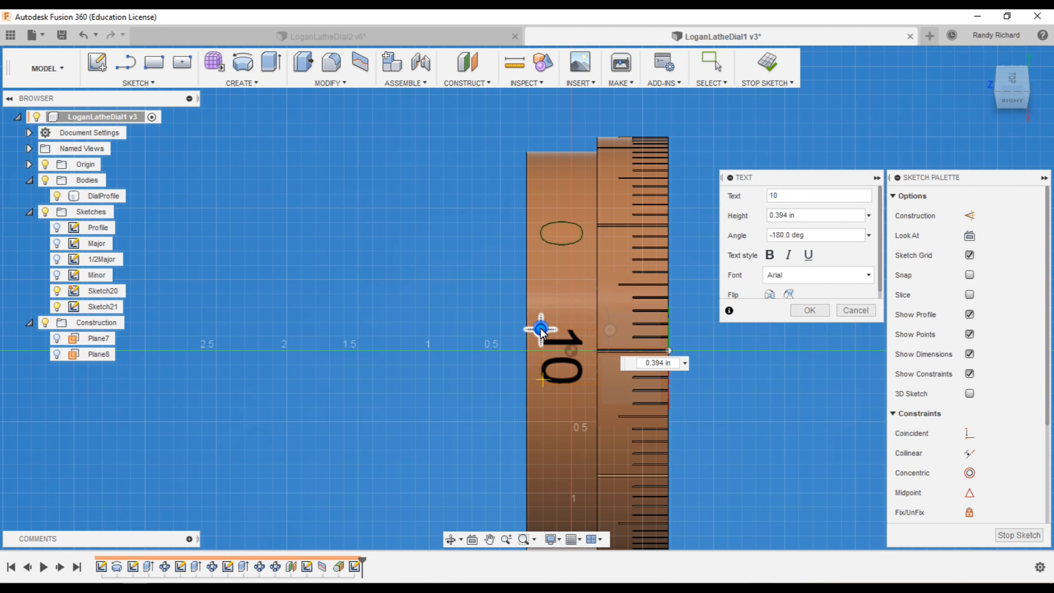
click(816, 309)
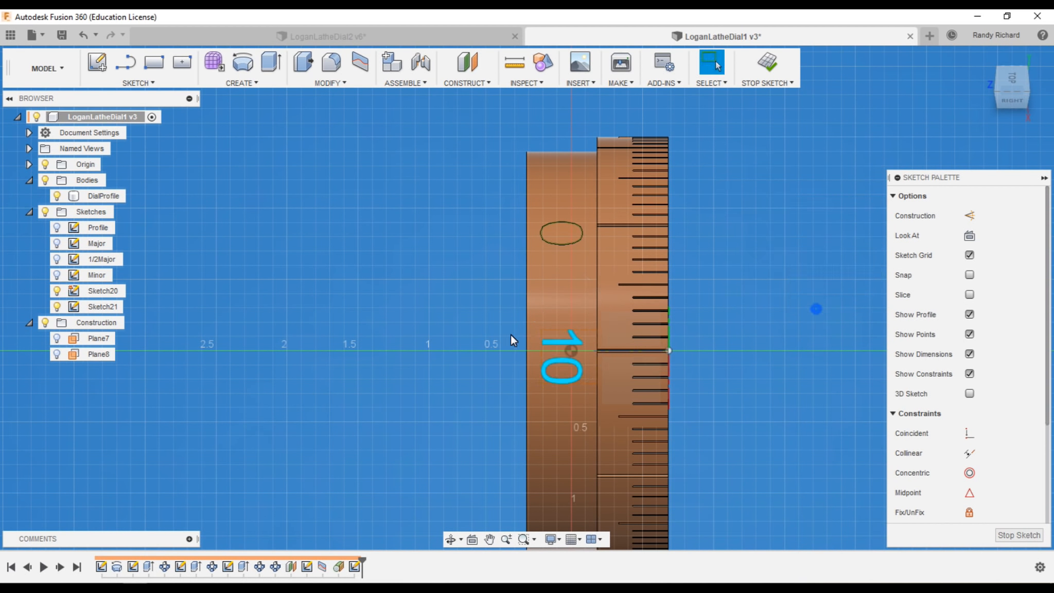
Explode the text 10 into sketch outlines and finish the sketch.
scroll(489, 314, down, 3)
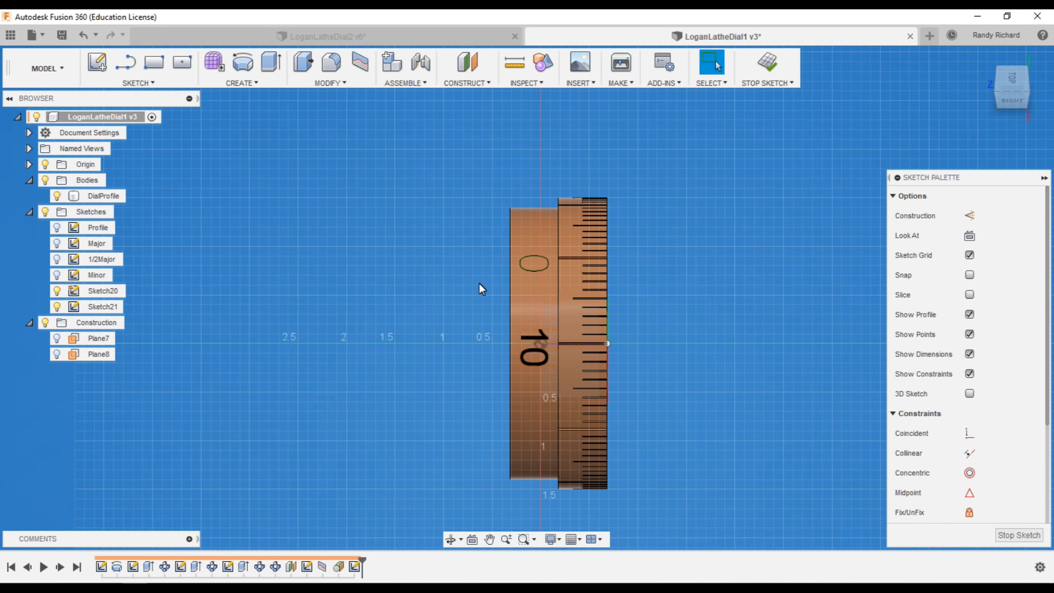
right_click(539, 338)
click(532, 417)
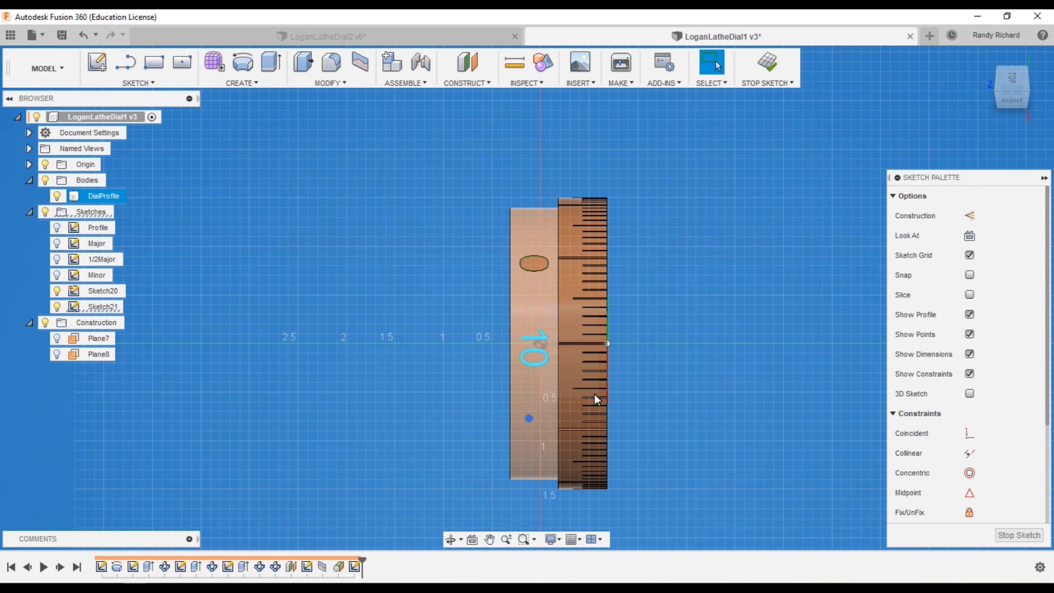
click(993, 63)
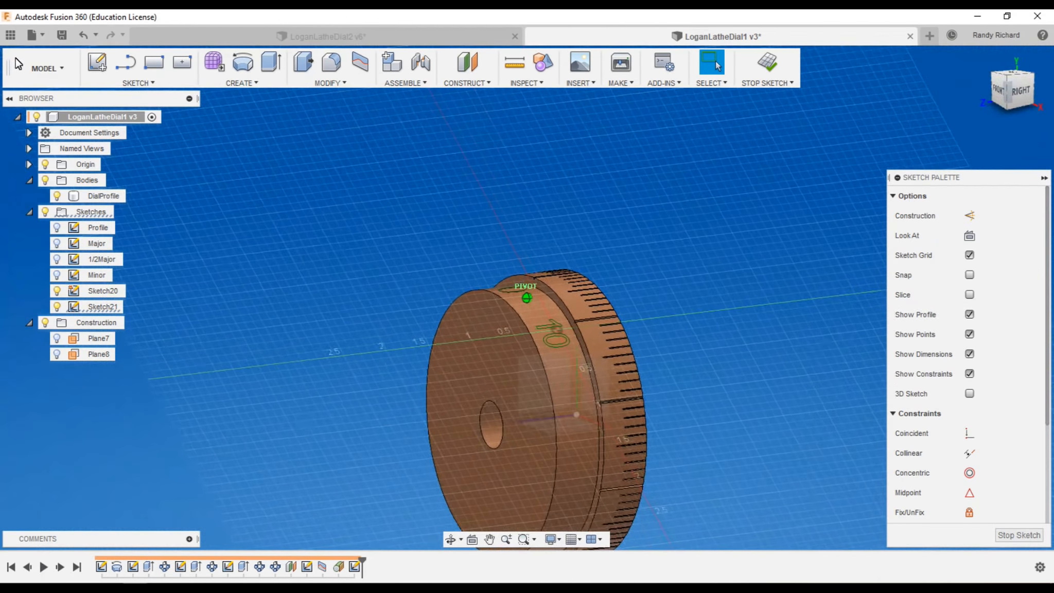
click(768, 62)
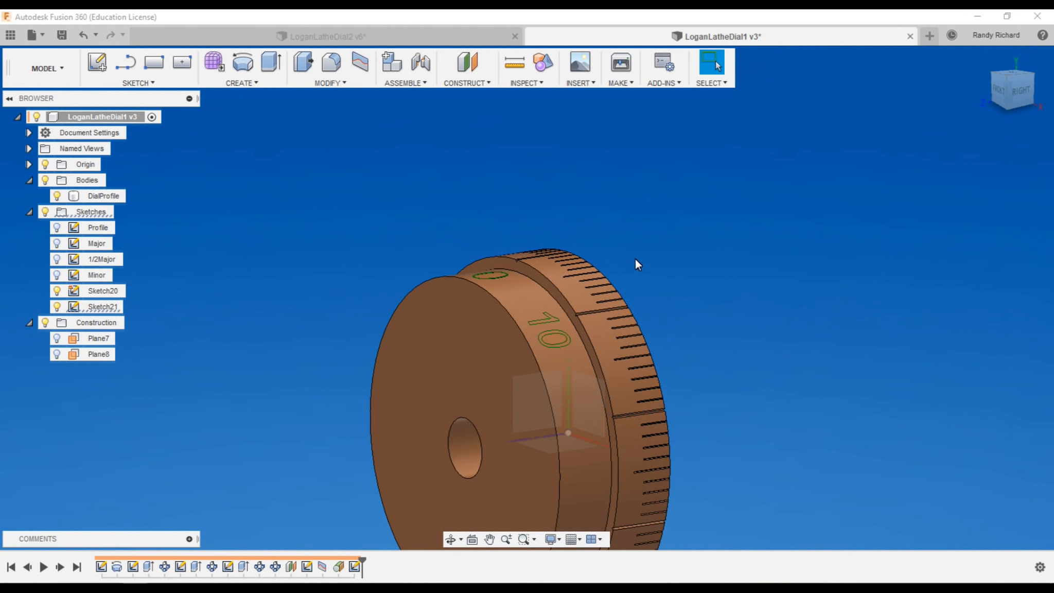
Split the dial's smooth cylindrical face with the outline of the digit 1, using the Closest Point split type.
mouse_move(623, 309)
shift+middle_down()
mouse_move(206, 129)
mouse_move(41, 83)
mouse_move(8, 100)
mouse_move(360, 81)
shift+middle_up()
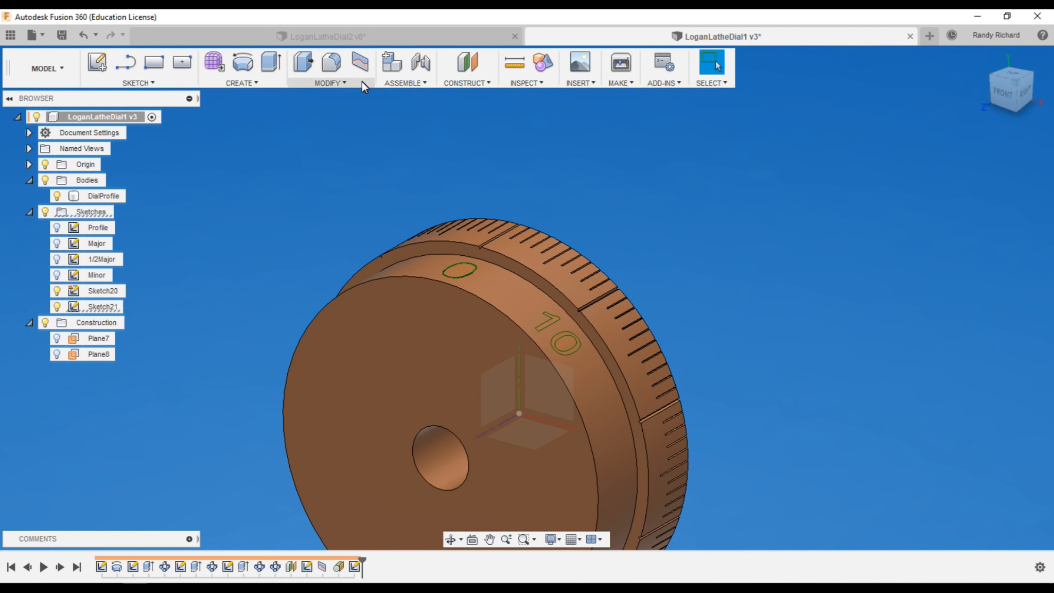
click(360, 62)
scroll(525, 278, up, 3)
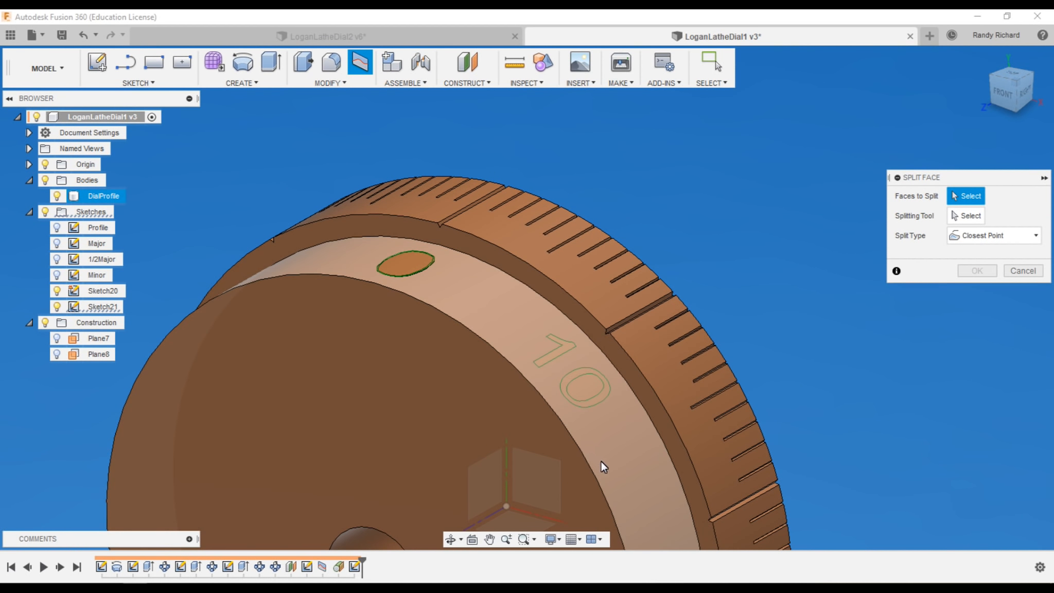
click(620, 467)
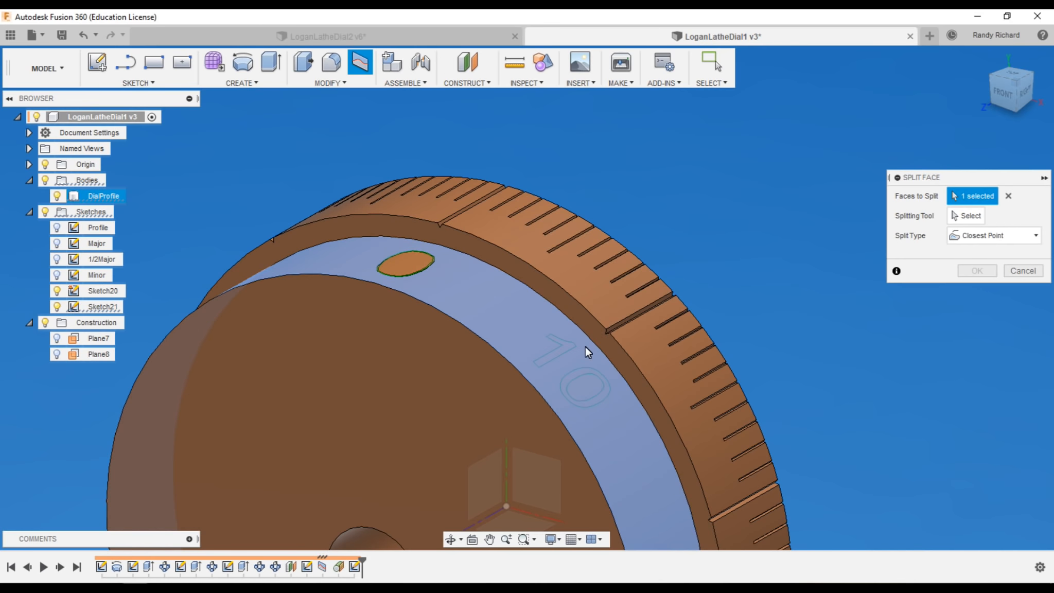
click(964, 215)
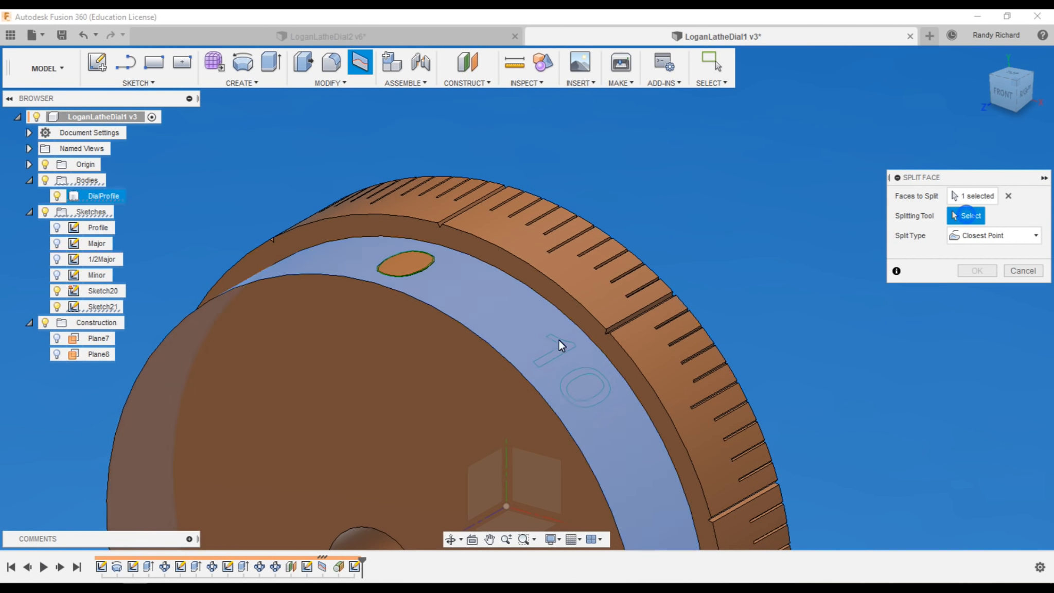
click(571, 344)
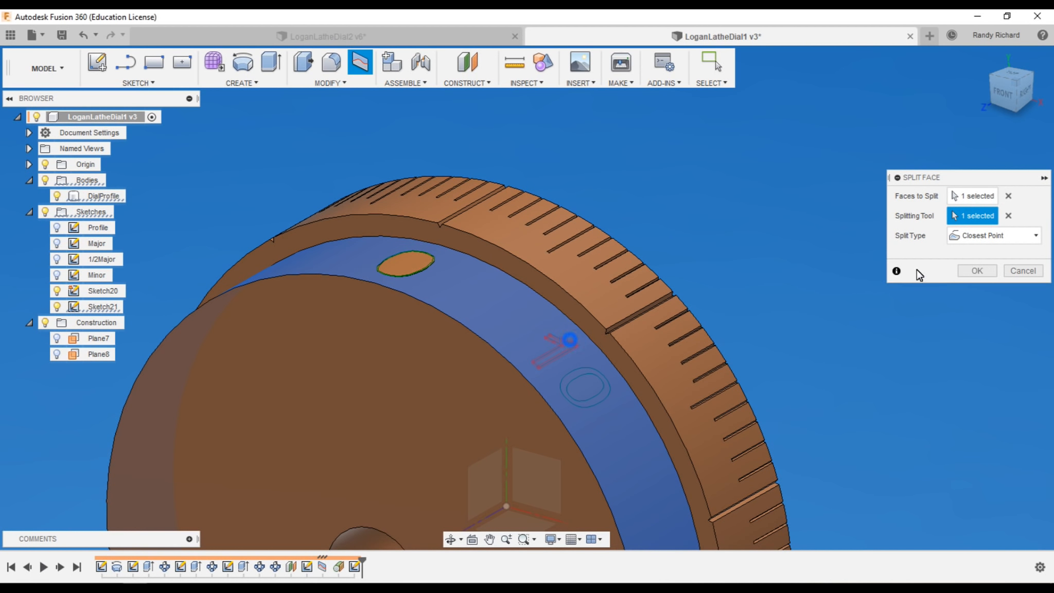
click(984, 271)
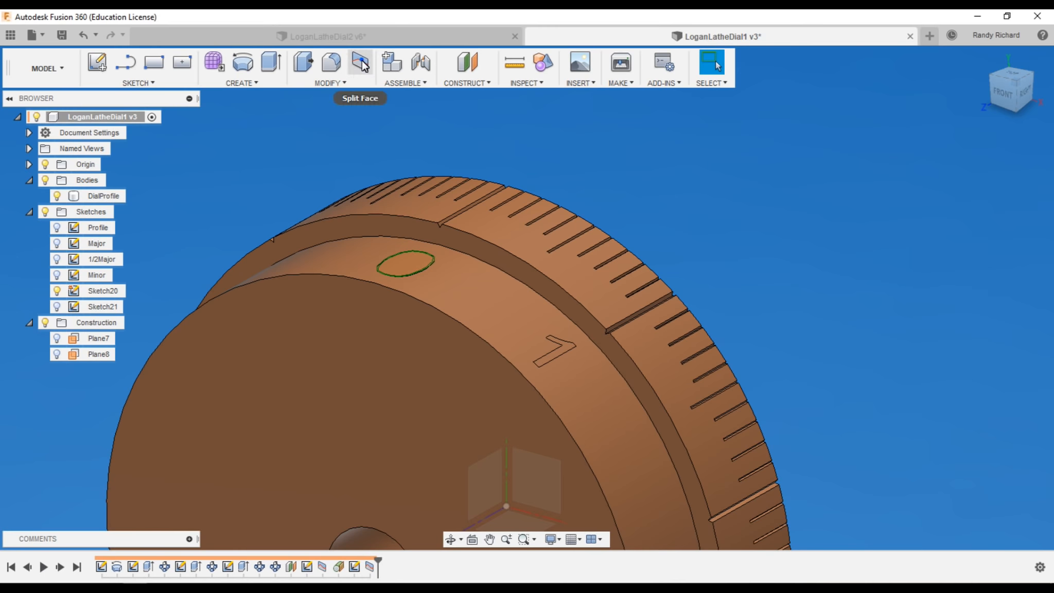
Show Sketch21 again and split the smooth face with the inner outline of the 0 in the numeral 10.
click(361, 63)
click(56, 306)
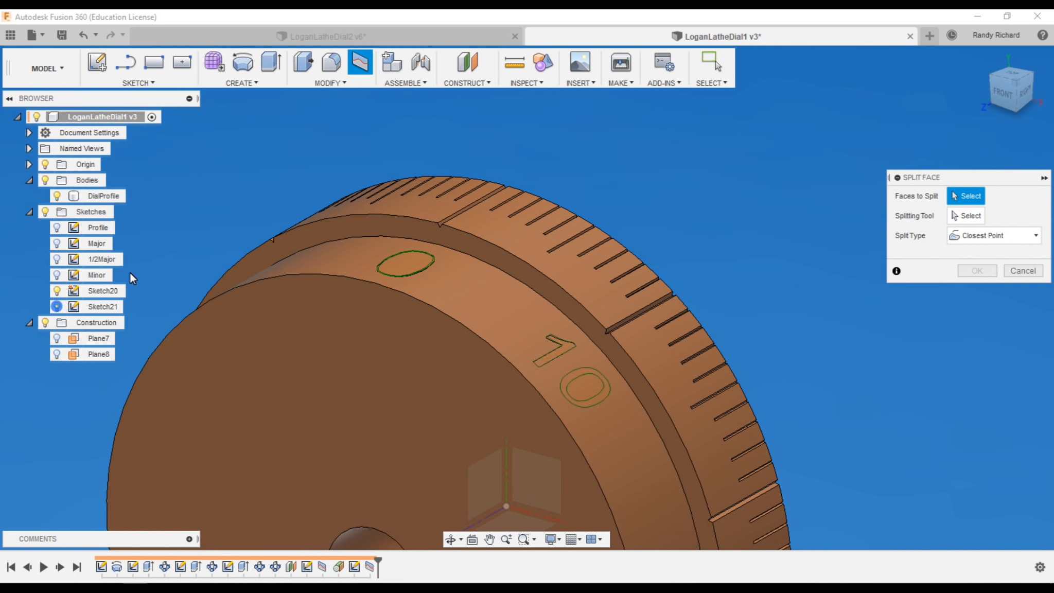
scroll(556, 457, up, 1)
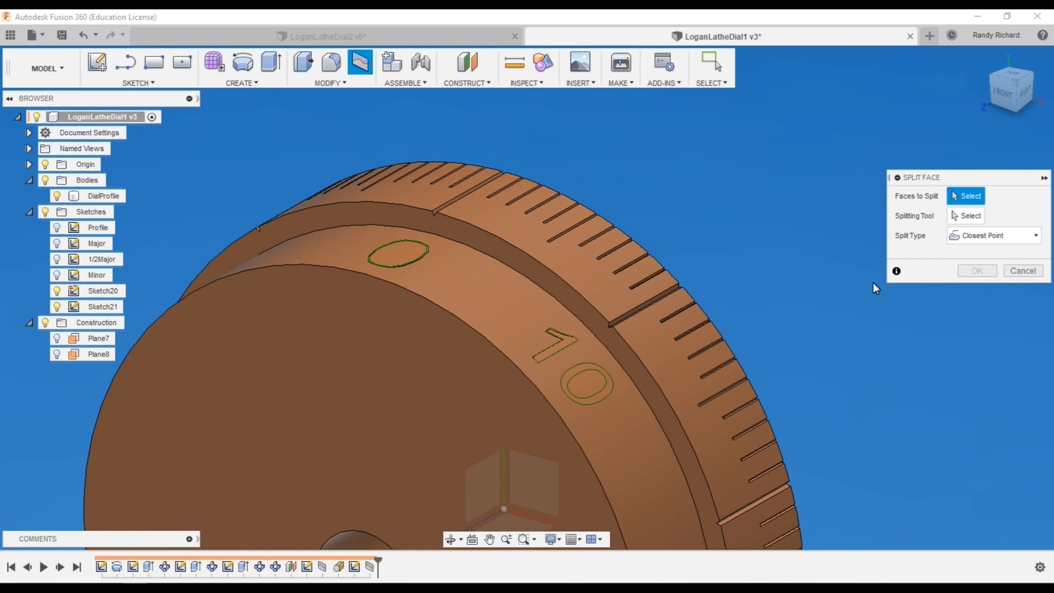
click(649, 455)
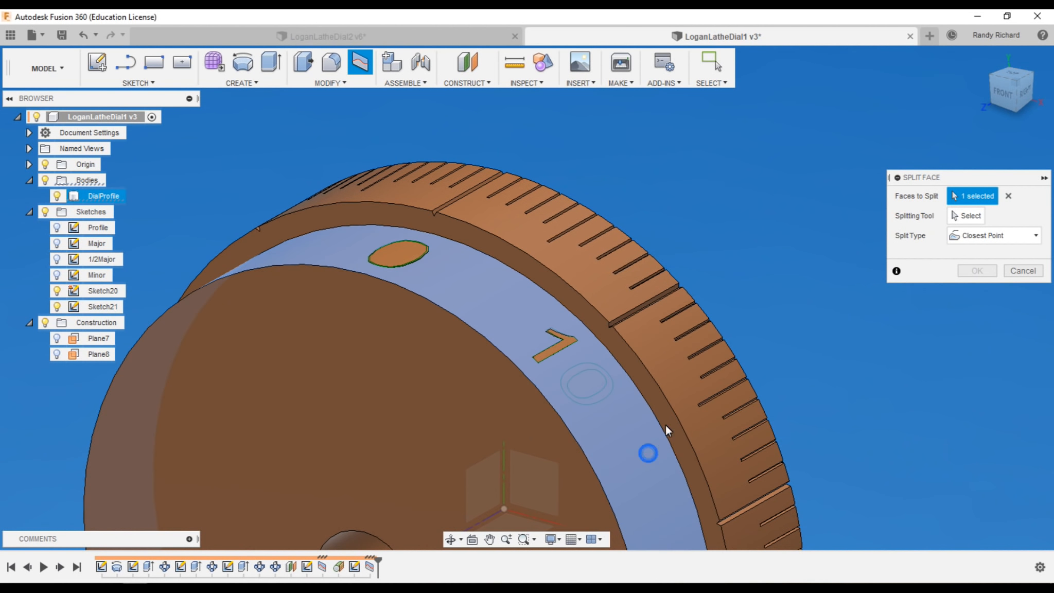
click(966, 216)
scroll(612, 403, up, 2)
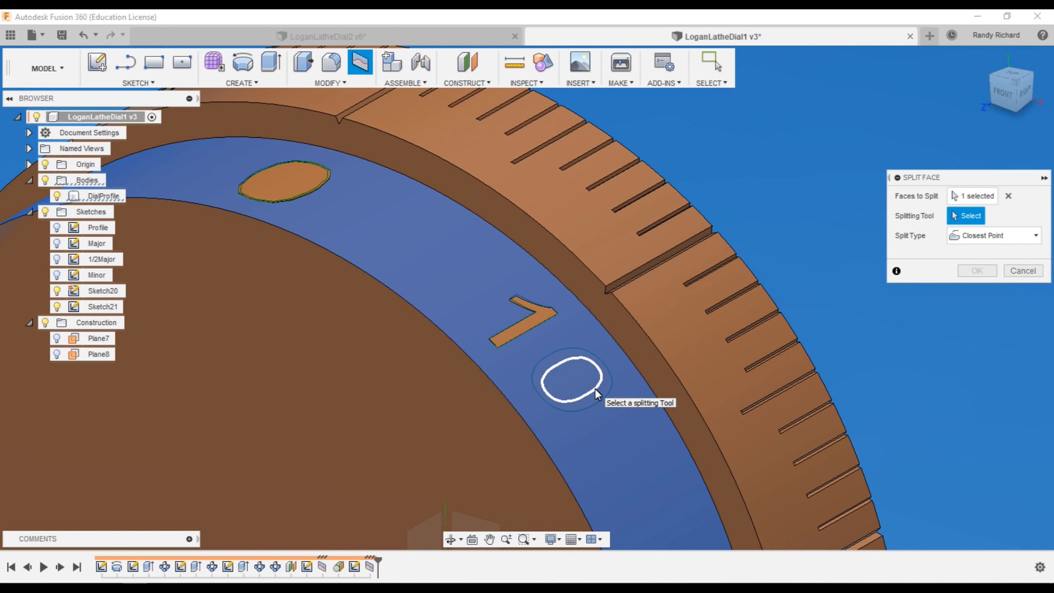
click(594, 389)
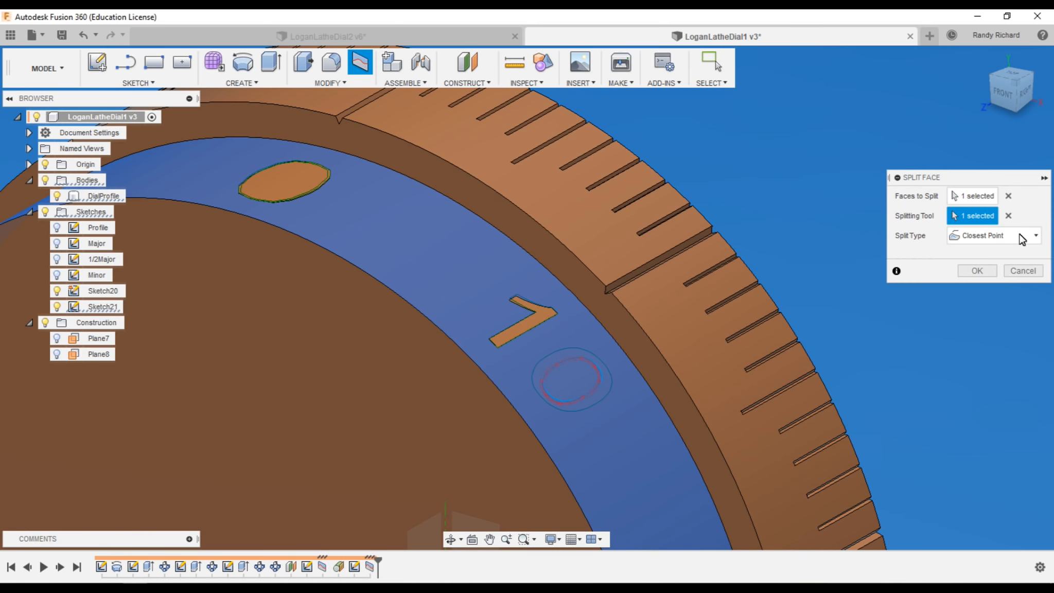
click(977, 271)
Split the smooth cylindrical face with the outer outline of the 0 in the numeral 10.
click(360, 62)
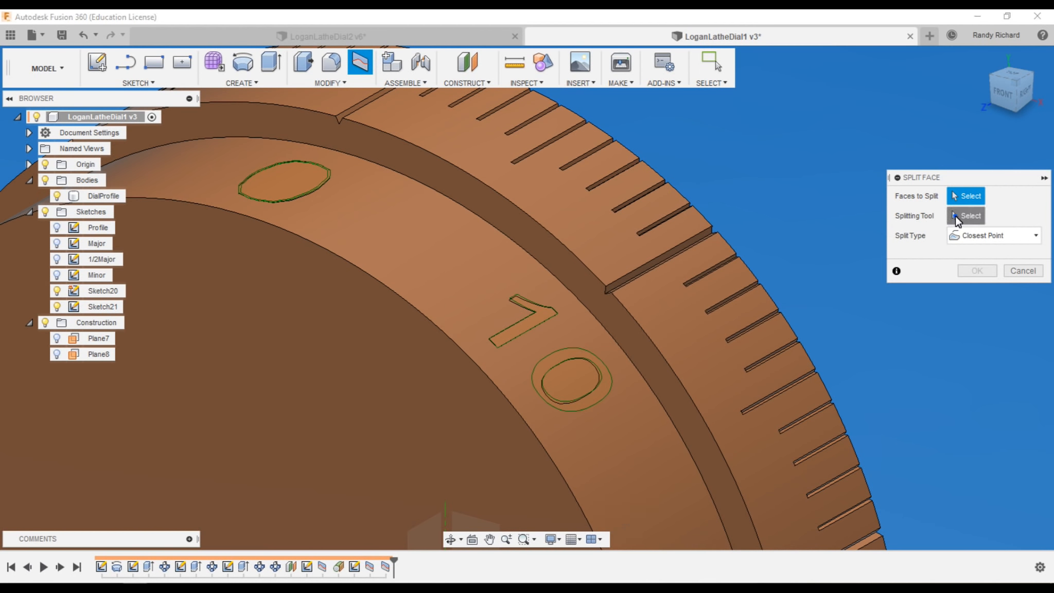
click(955, 216)
click(606, 400)
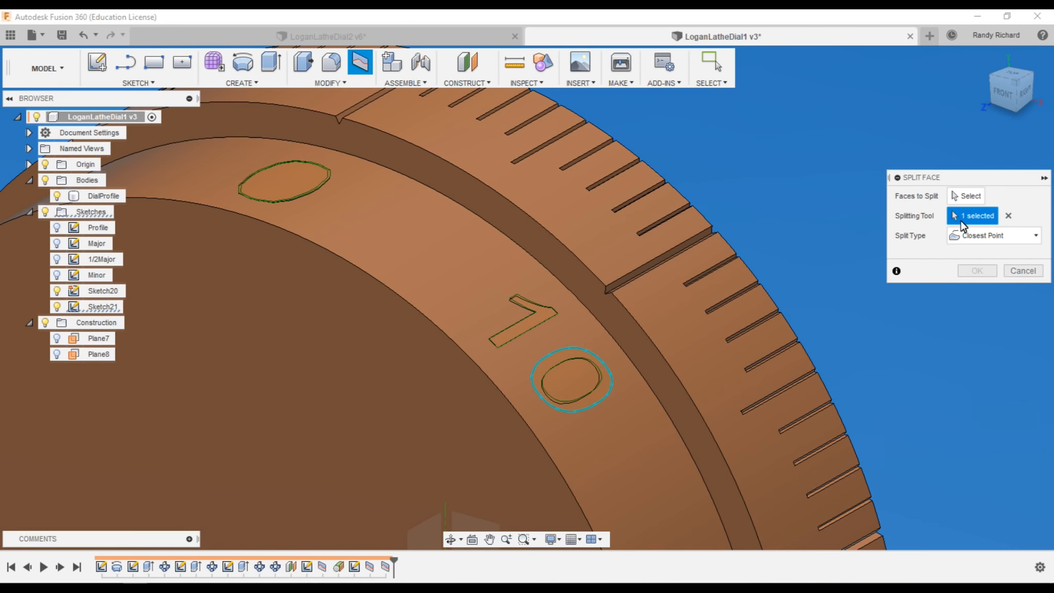
click(973, 271)
click(584, 480)
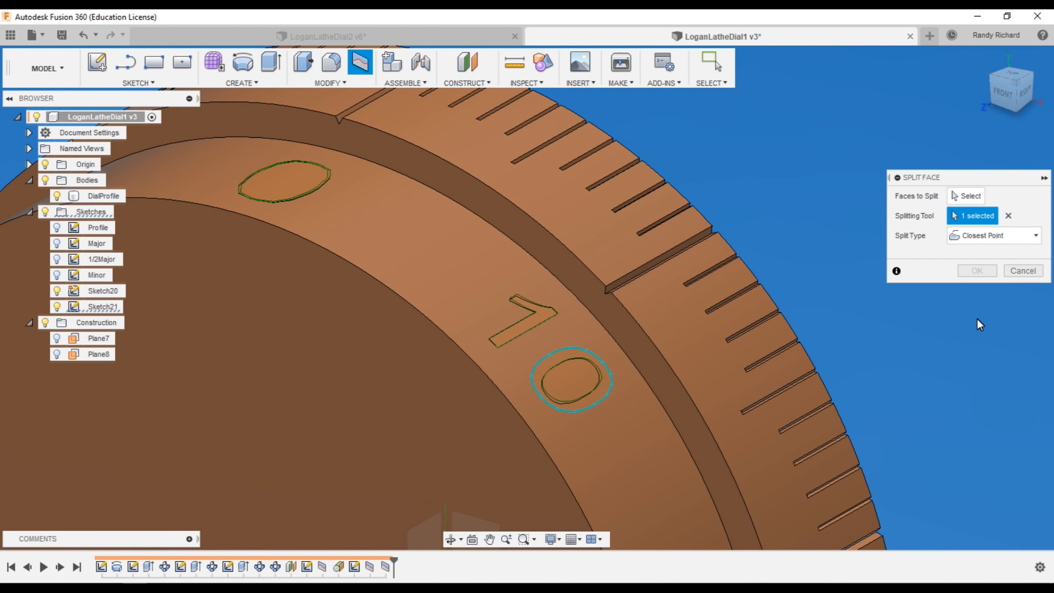
click(968, 196)
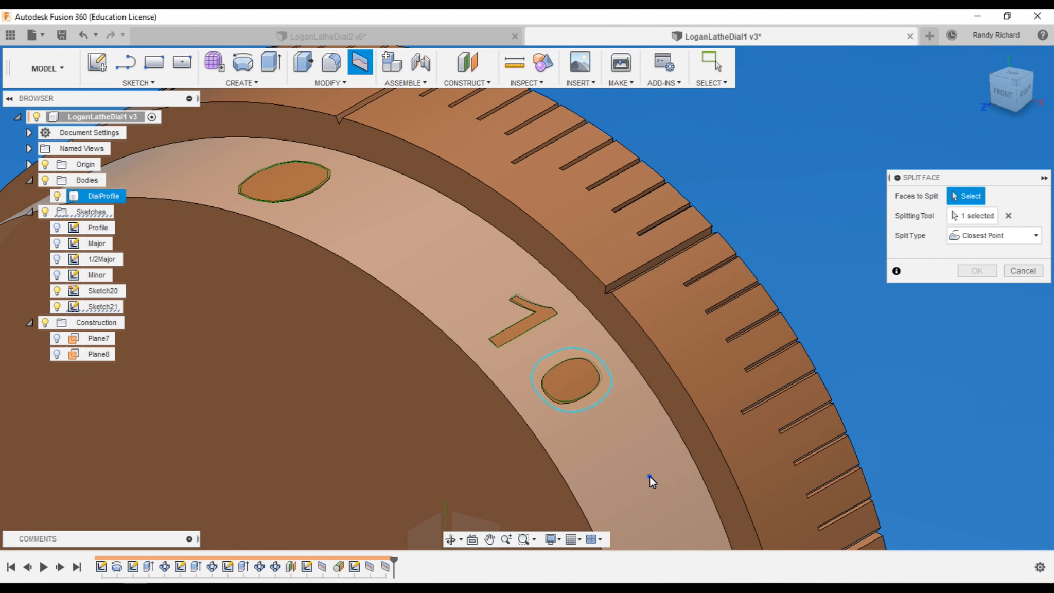
click(650, 477)
click(977, 270)
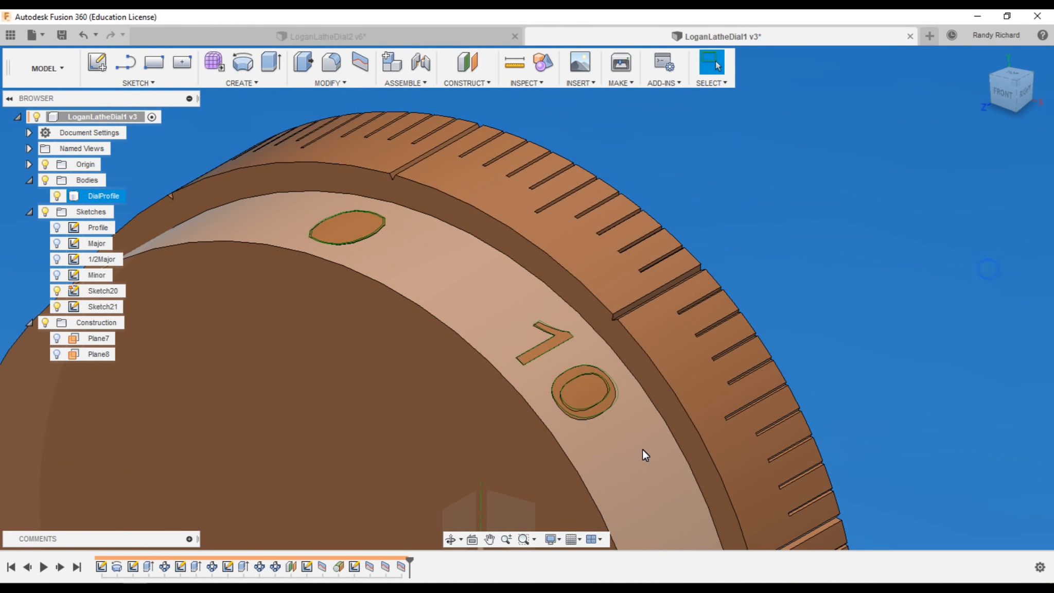
Hide Sketch21 and Sketch20 so only the split face outlines are displayed.
scroll(623, 448, up, 2)
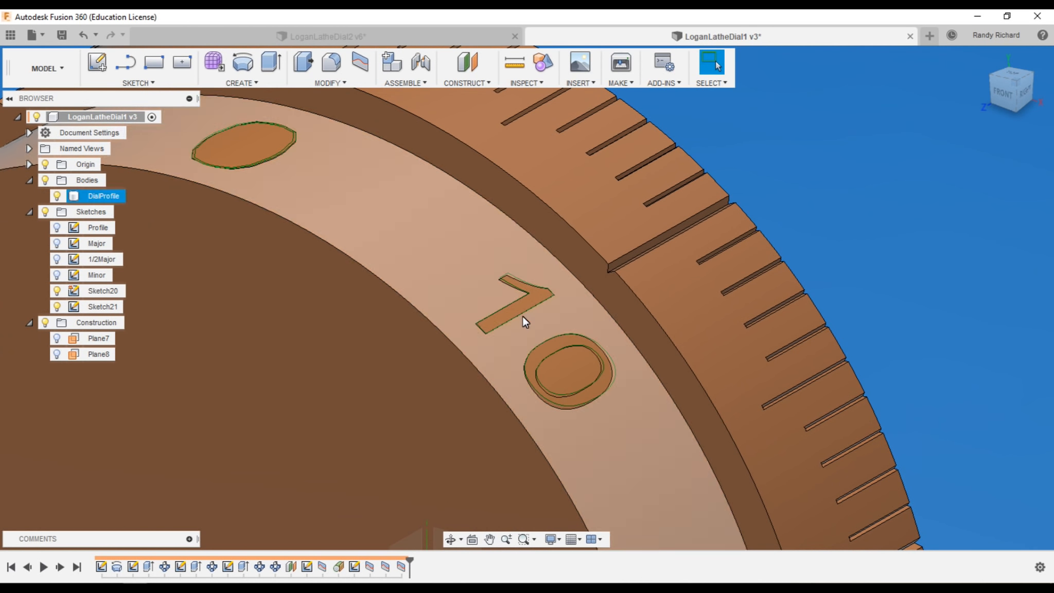
click(56, 306)
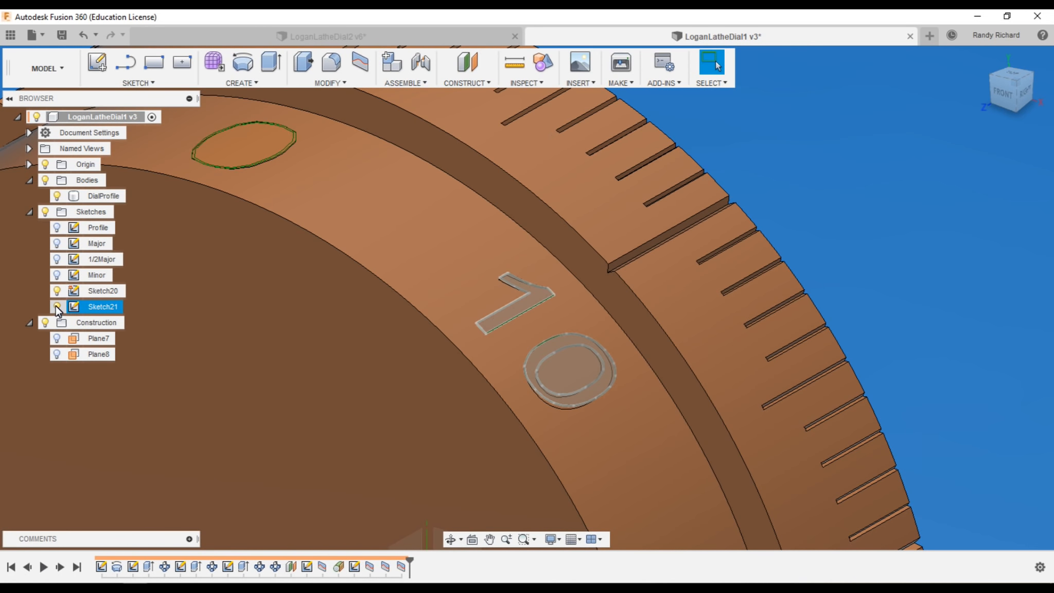
click(56, 306)
click(56, 291)
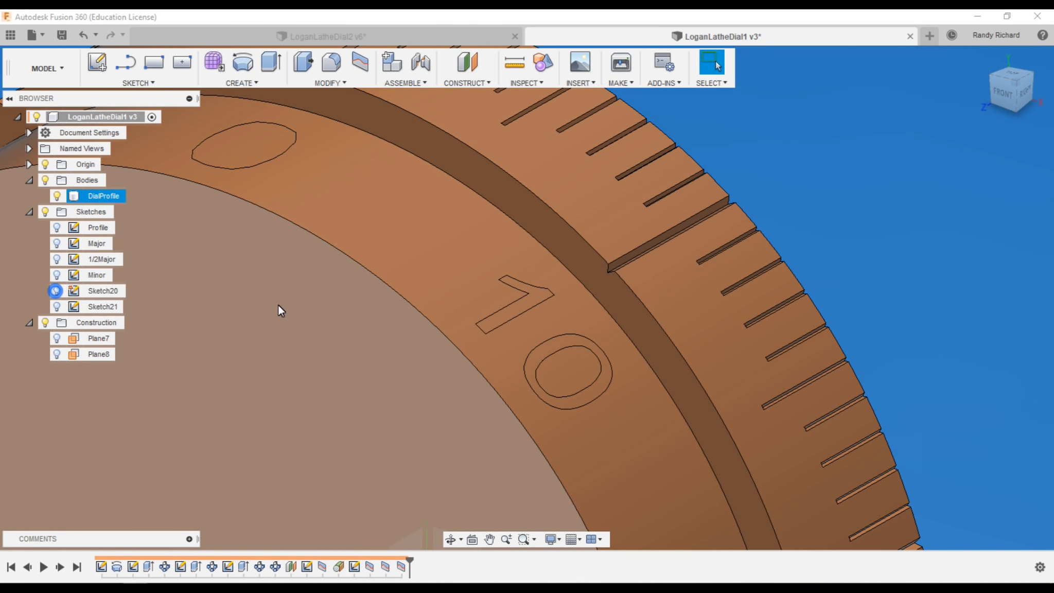
Examine the split outlines of the 0 and 10 on the dial's smooth face from several distances and a turned view.
scroll(279, 305, down, 2)
scroll(485, 382, up, 2)
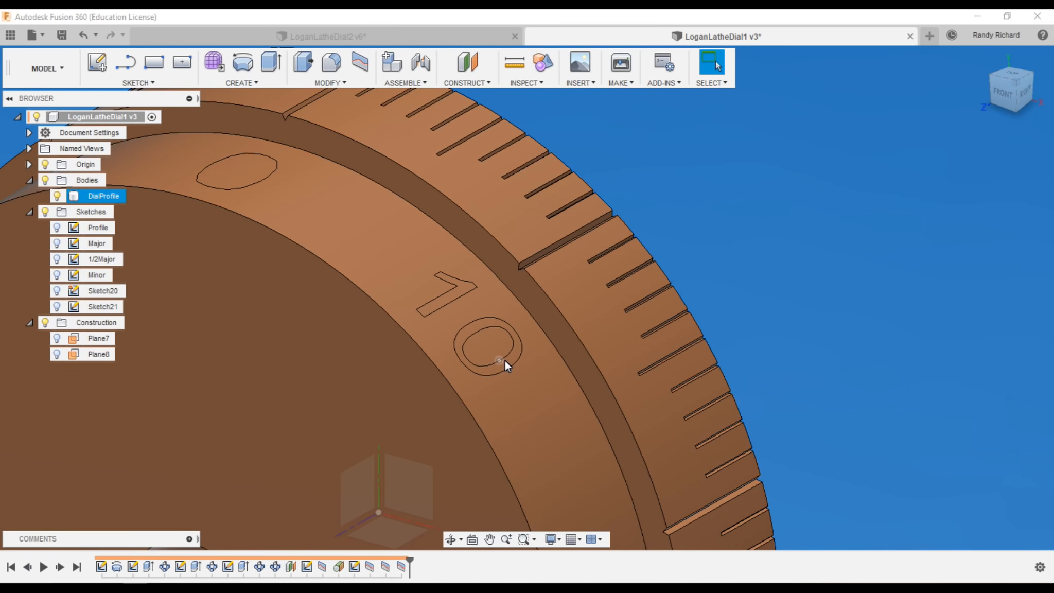
mouse_move(1012, 100)
mouse_down()
mouse_move(965, 92)
mouse_move(980, 56)
mouse_move(1016, 72)
mouse_move(1028, 110)
mouse_up()
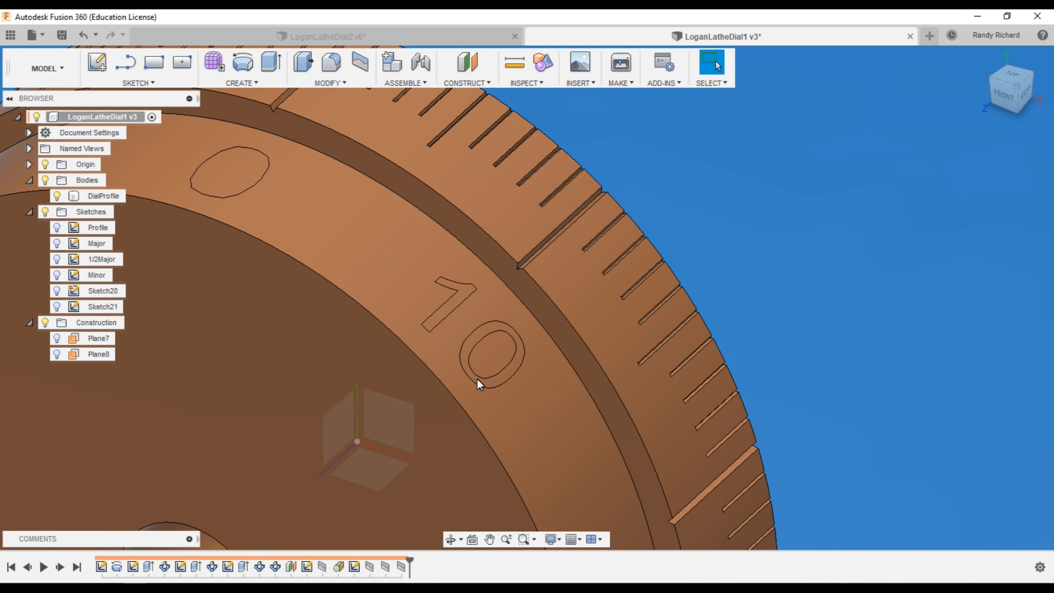
scroll(495, 350, up, 2)
scroll(508, 315, down, 3)
scroll(561, 298, up, 3)
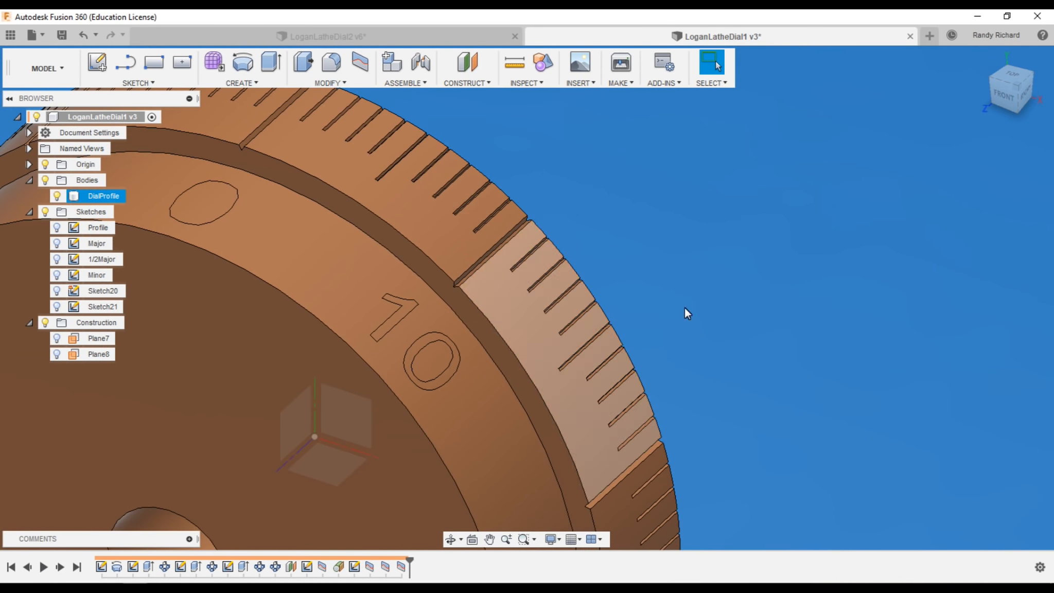
scroll(685, 308, down, 2)
scroll(492, 283, up, 2)
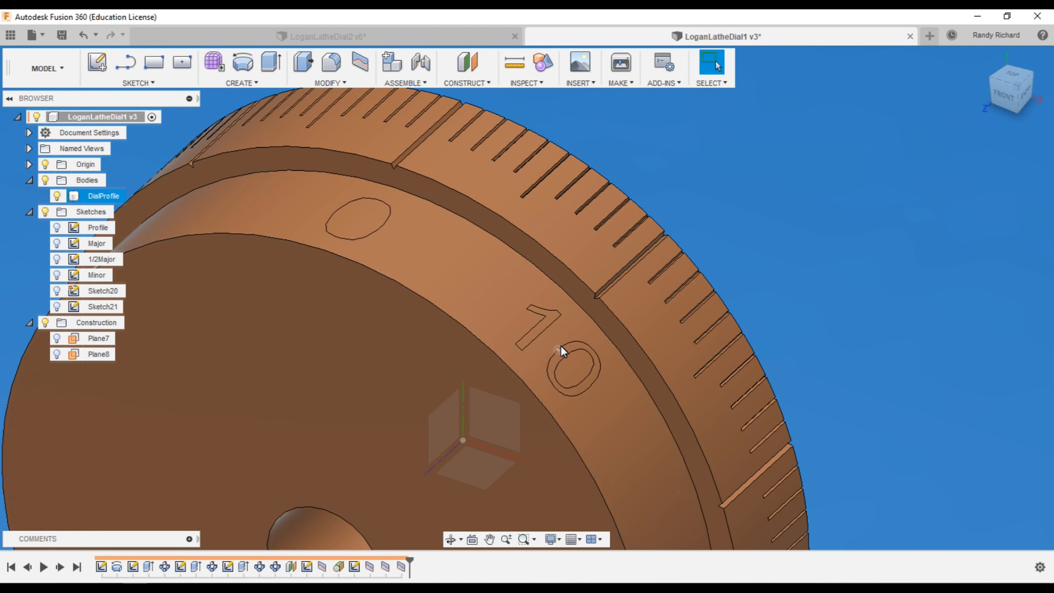
scroll(476, 322, down, 3)
scroll(595, 400, up, 3)
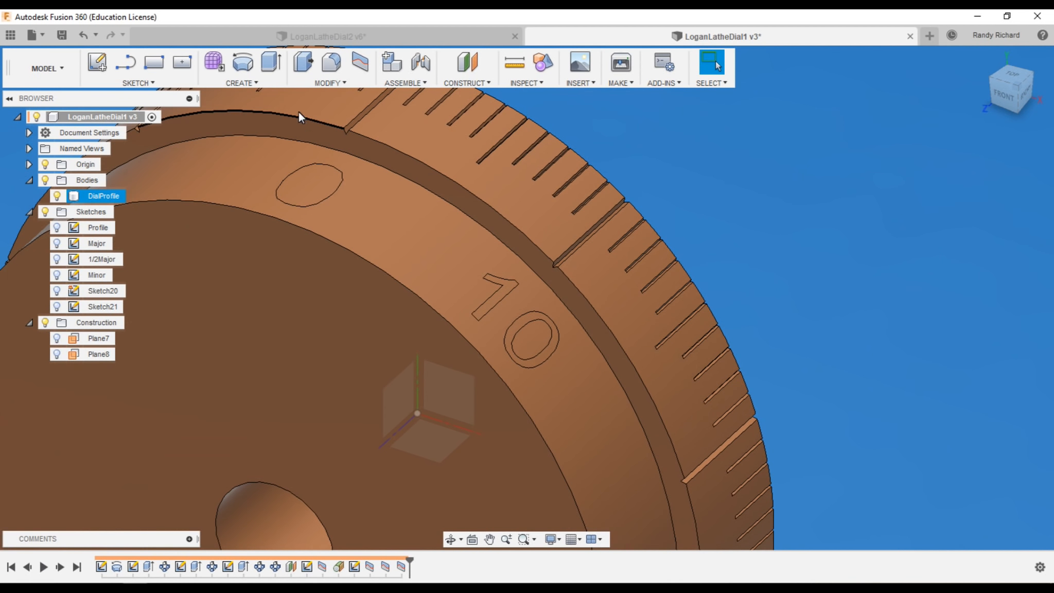
click(270, 62)
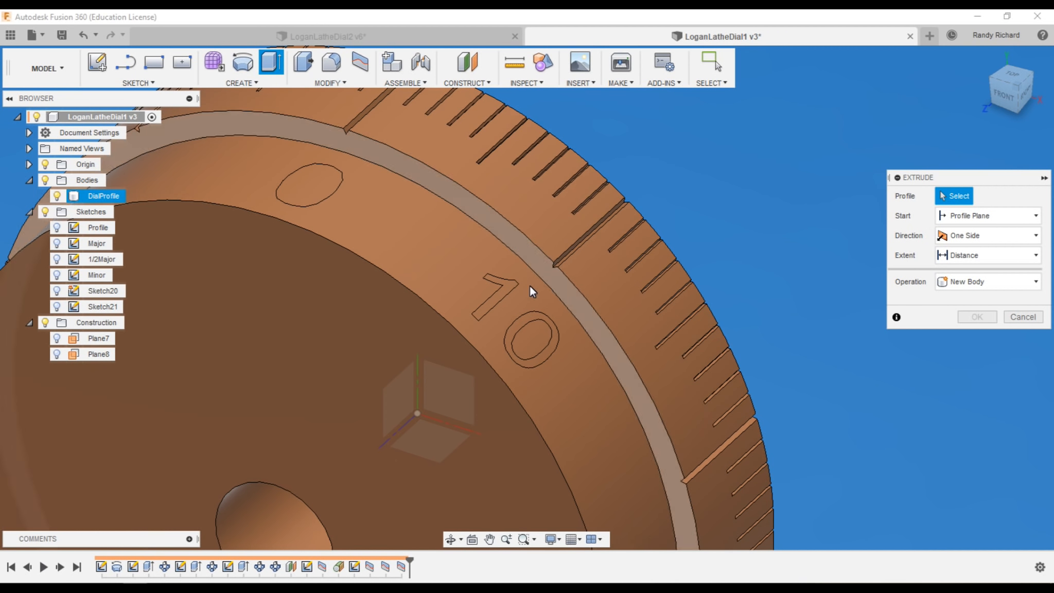
click(511, 289)
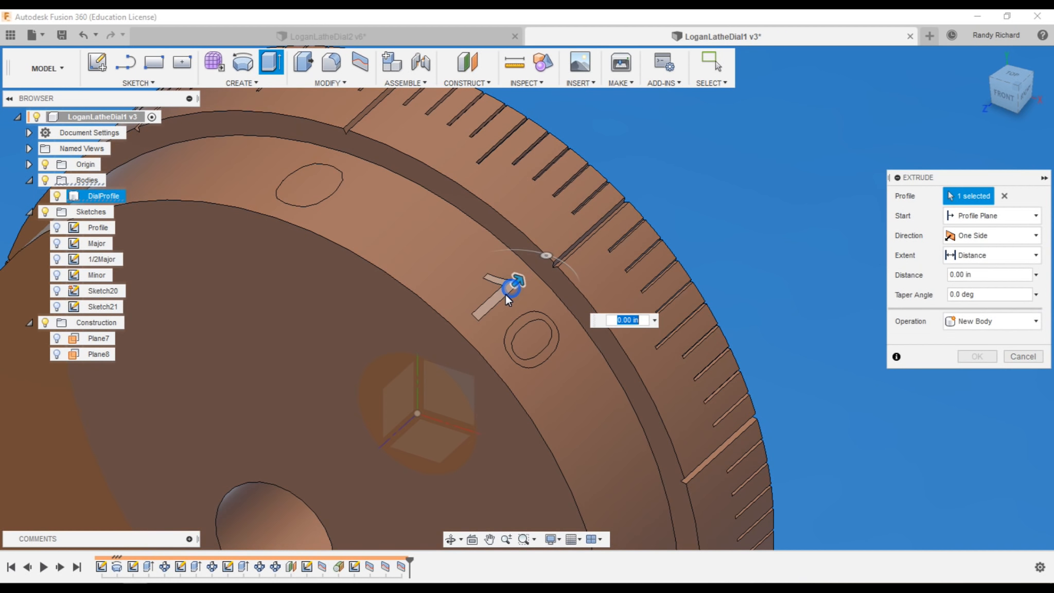
click(528, 320)
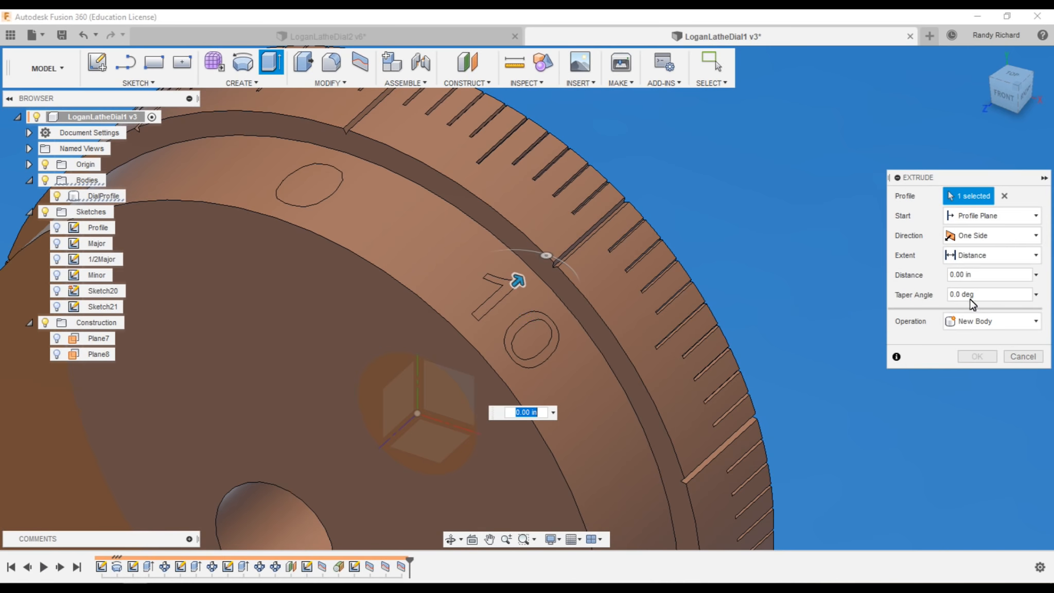
drag(983, 294, 880, 291)
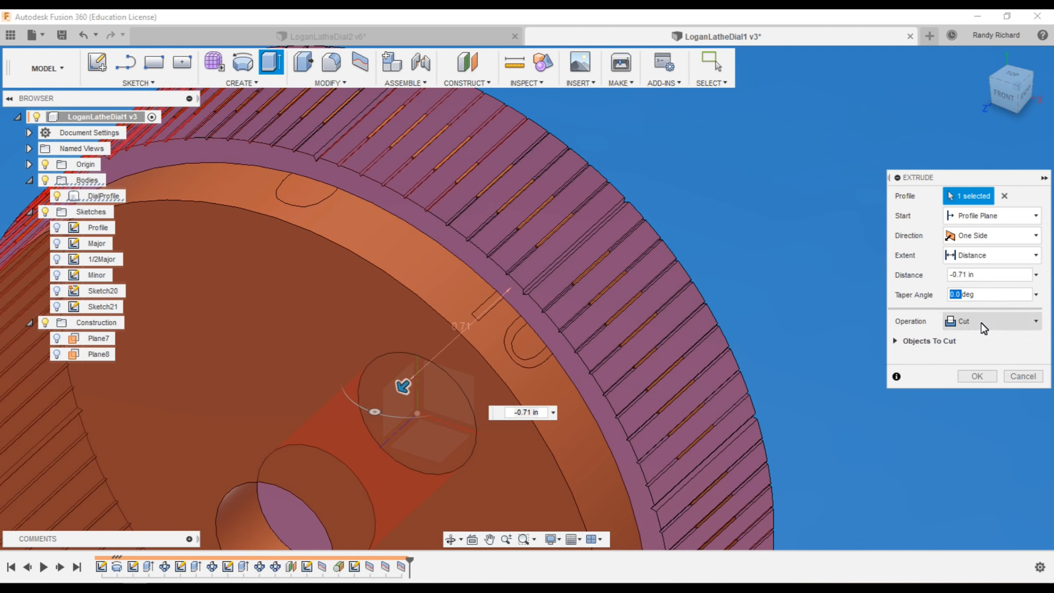
drag(972, 274, 931, 276)
text(-.01)
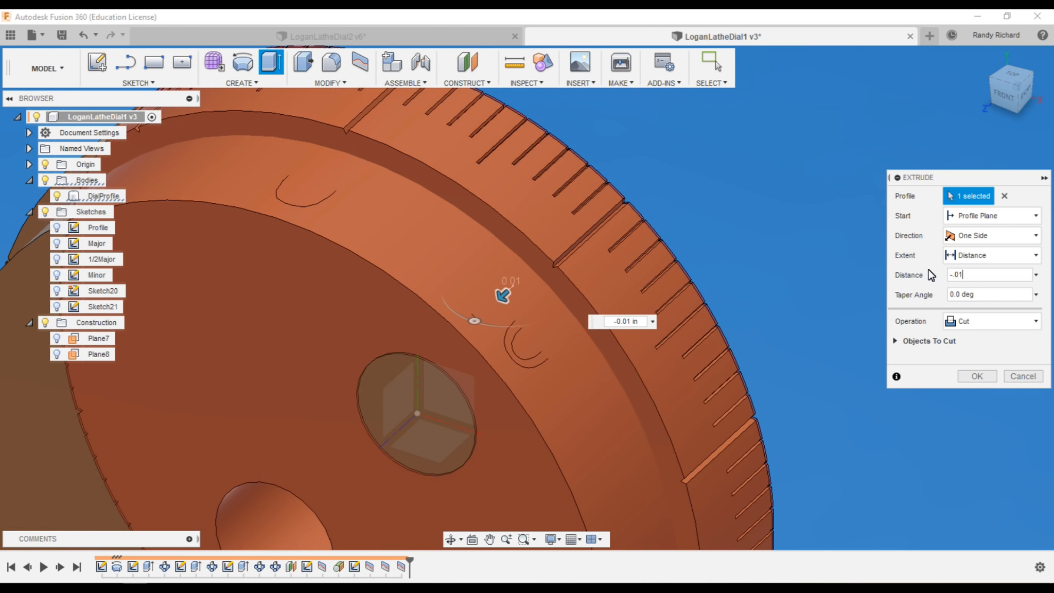
click(1016, 379)
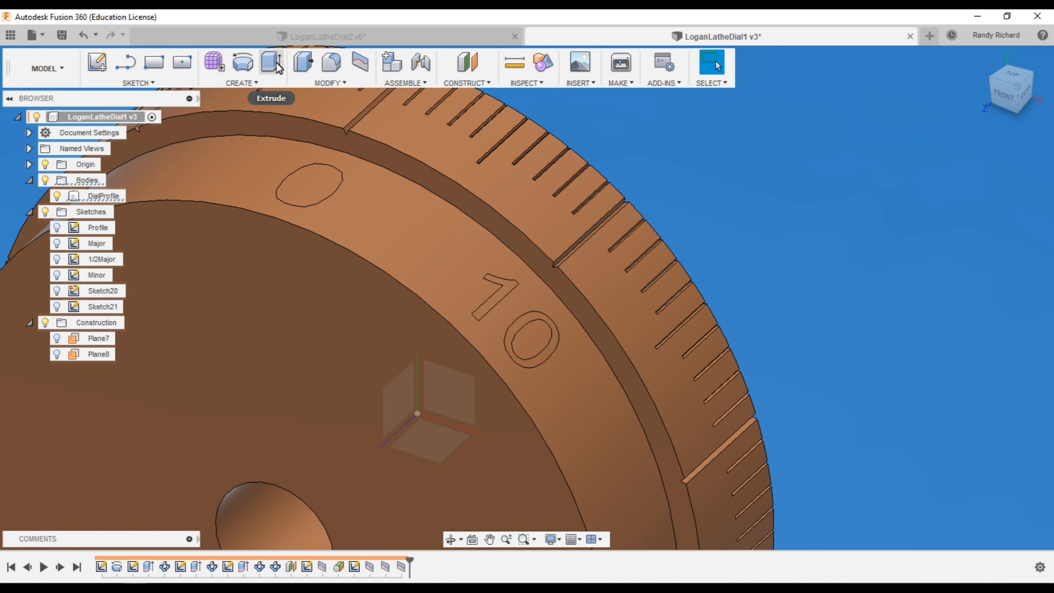
click(272, 62)
click(1023, 316)
Recess the split faces of the numeral 10 with Press Pull, offsetting both digits by -0.010 in.
click(304, 62)
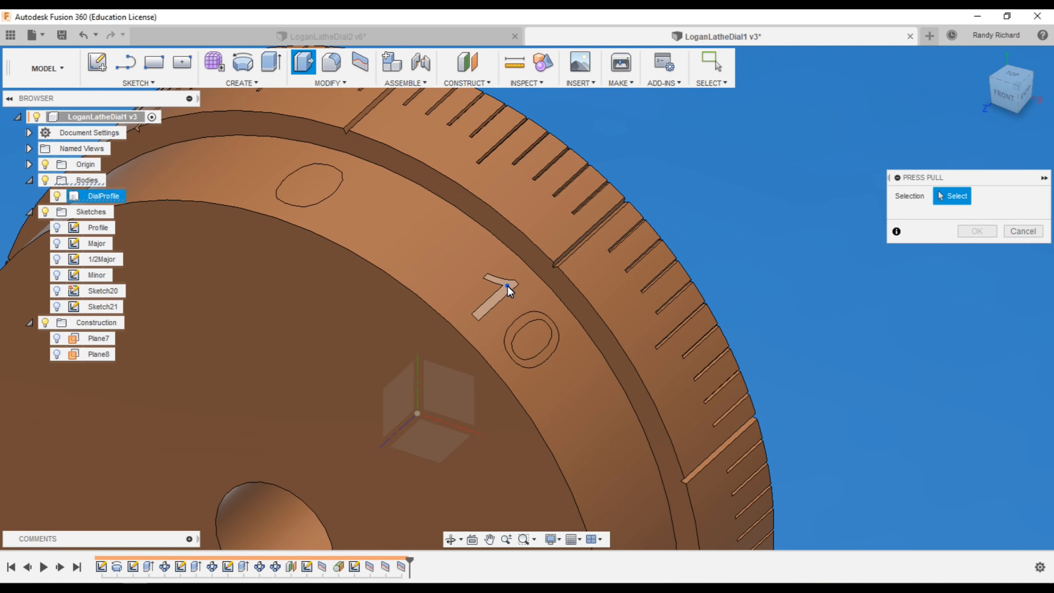
click(507, 286)
click(526, 322)
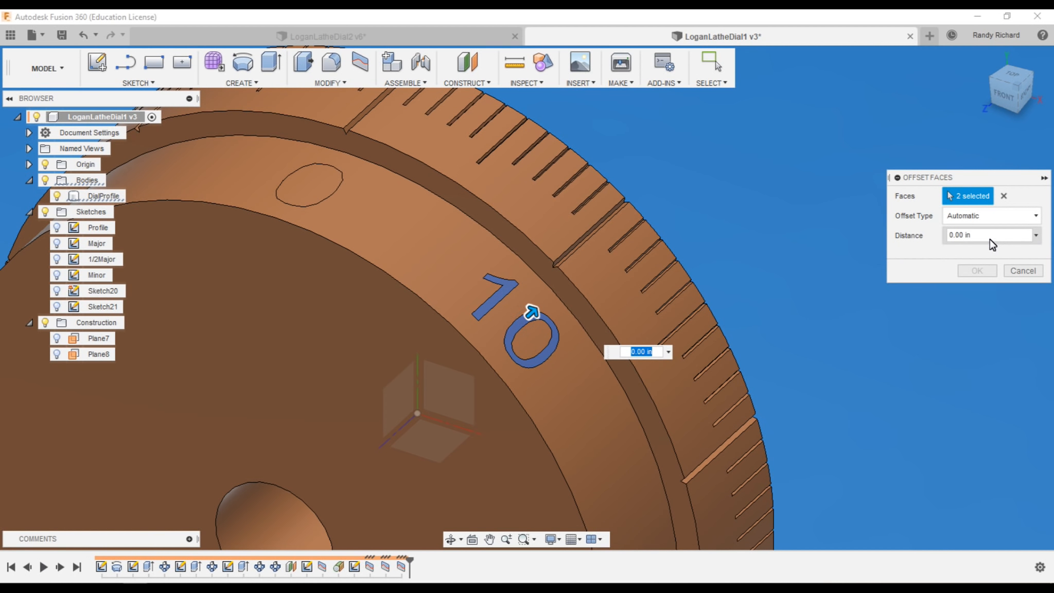
click(966, 237)
text(-)
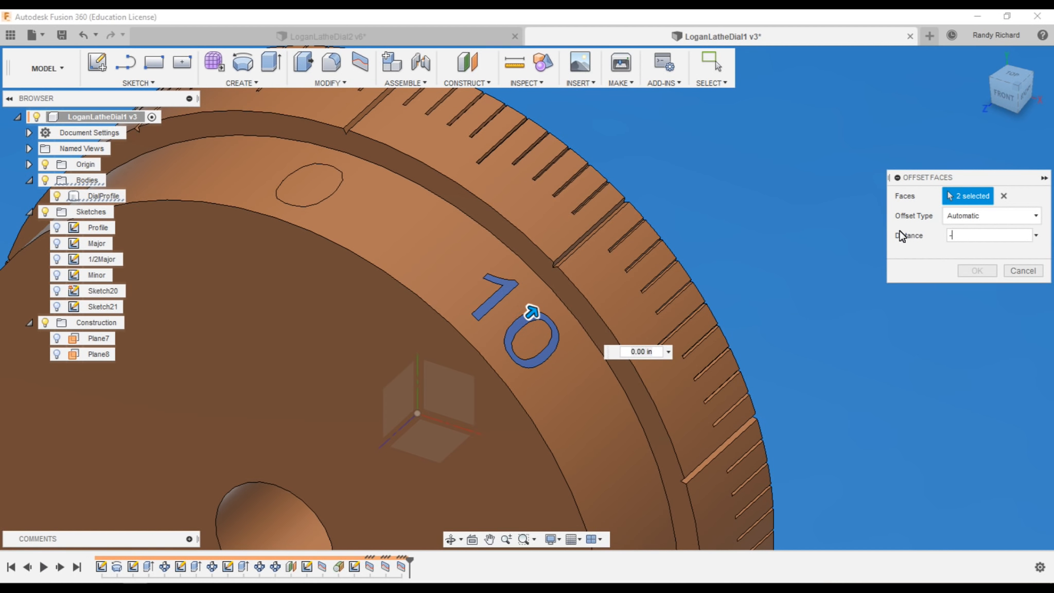
text(.010)
key(Return)
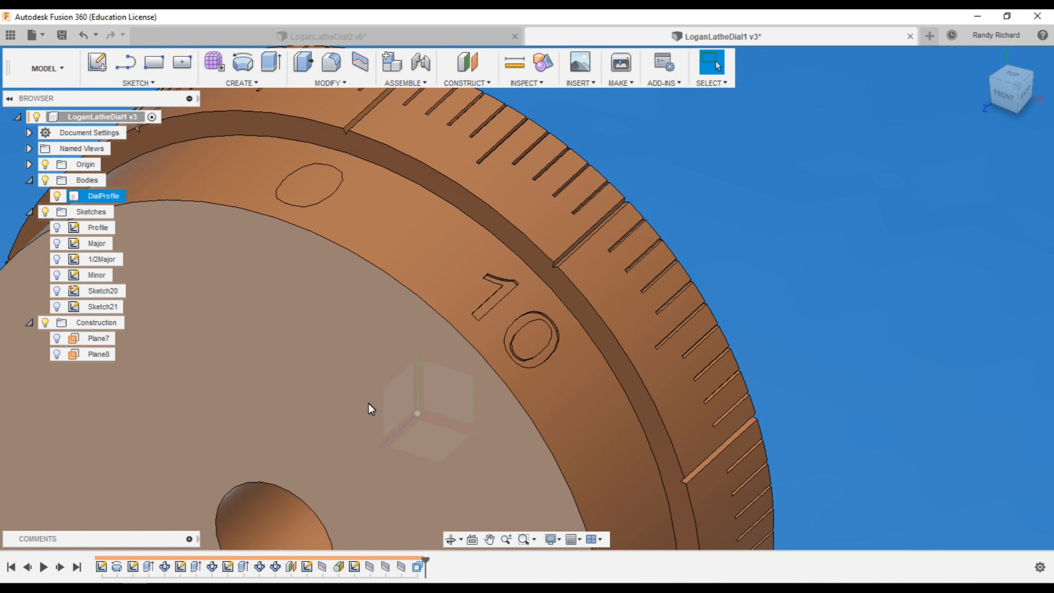
scroll(427, 365, down, 2)
scroll(489, 304, up, 3)
scroll(497, 301, up, 4)
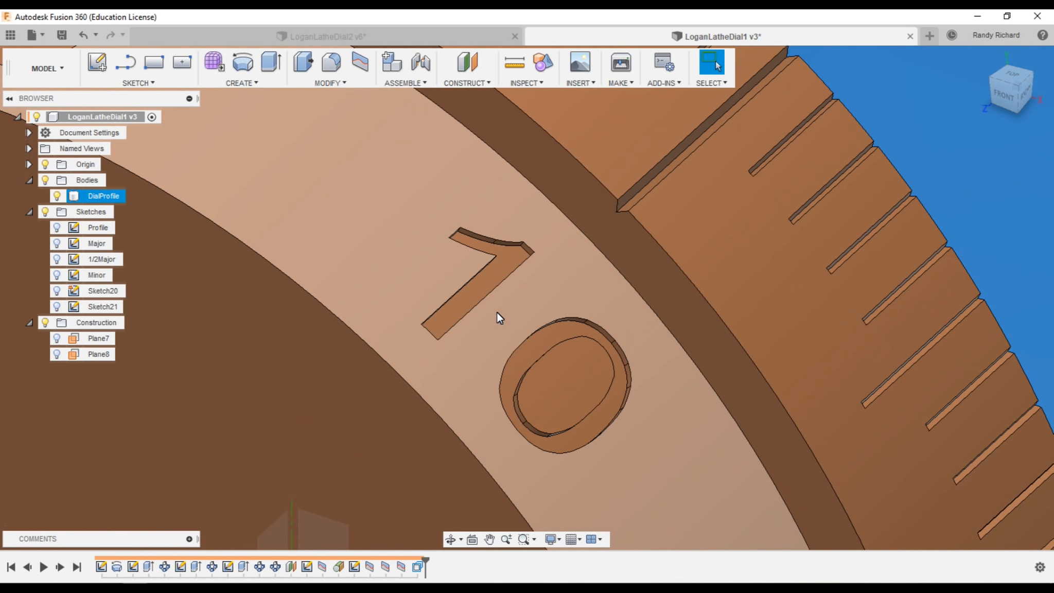
Examine the recessed 10 and the dial's graduations from farther away and a slightly turned view.
scroll(495, 309, down, 3)
scroll(506, 287, down, 3)
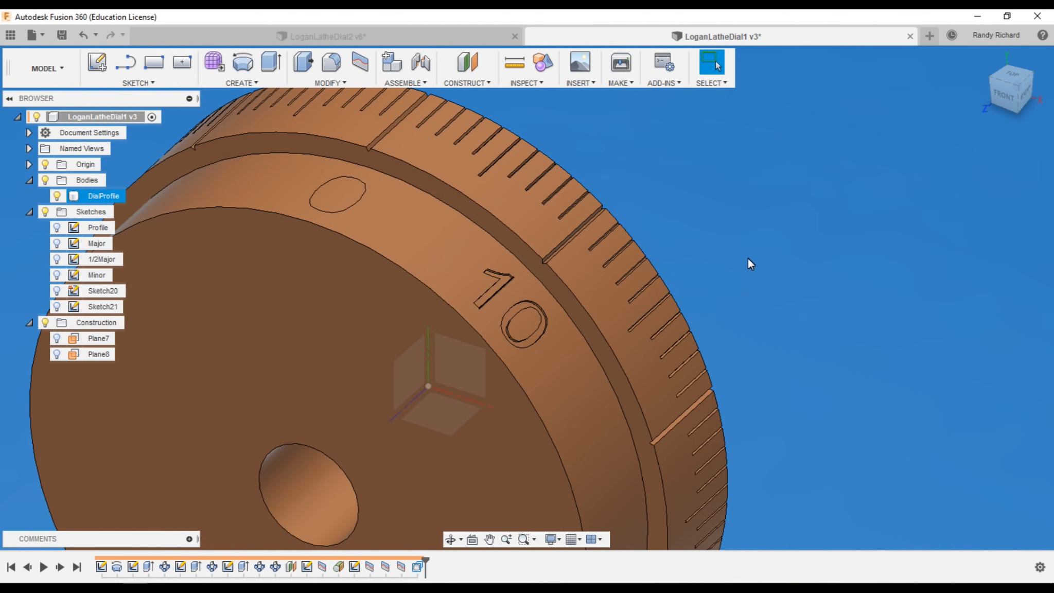
mouse_move(1012, 105)
mouse_down()
mouse_move(1005, 90)
mouse_move(1022, 82)
mouse_up()
click(1022, 80)
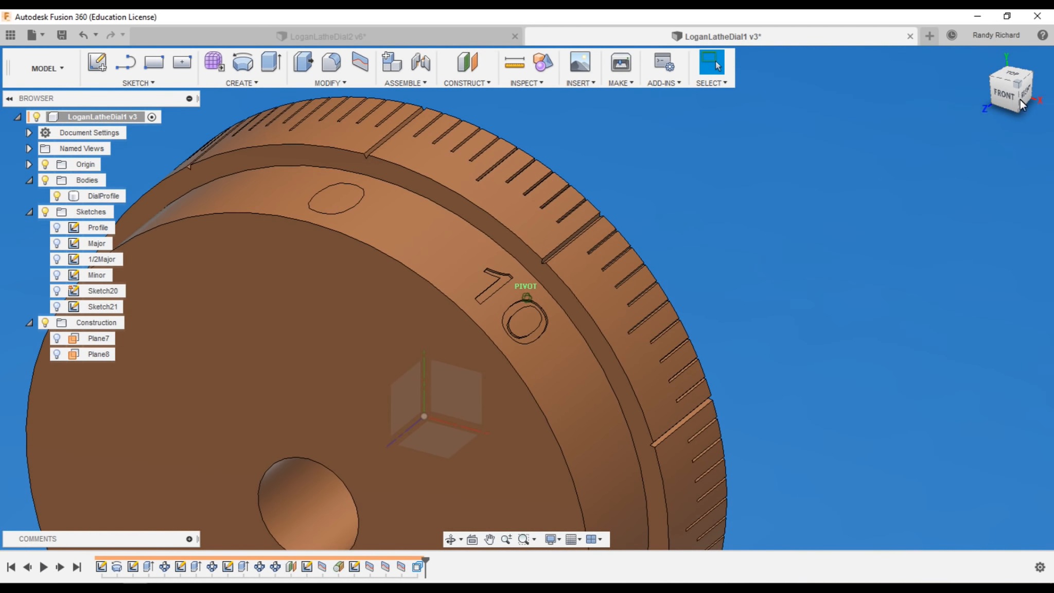
scroll(626, 327, down, 3)
scroll(597, 394, up, 3)
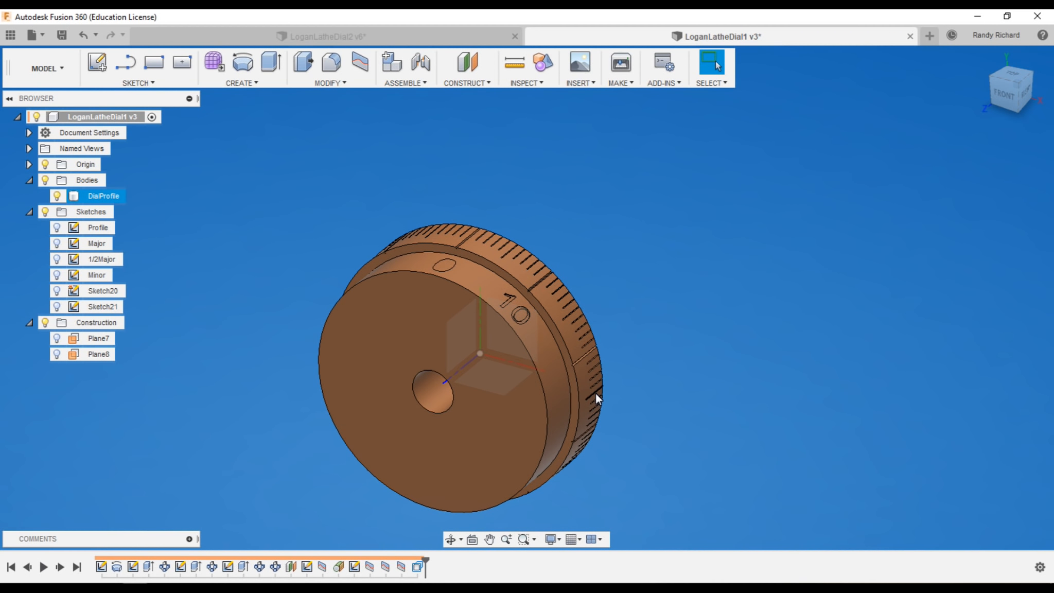
scroll(630, 242, down, 3)
scroll(617, 271, up, 3)
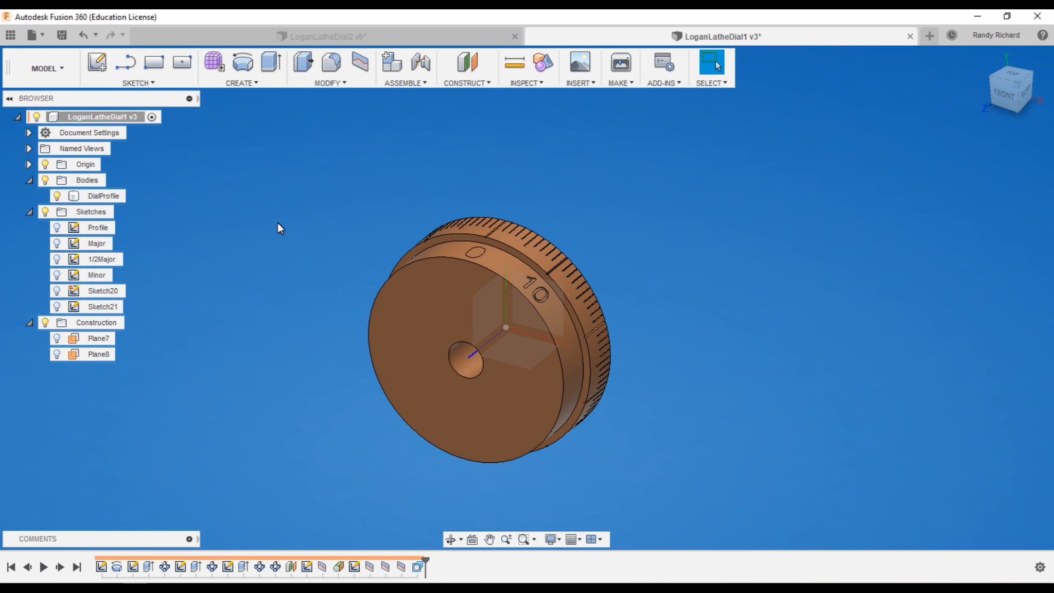
Start a new sketch on the dial's flat front face.
key(s)
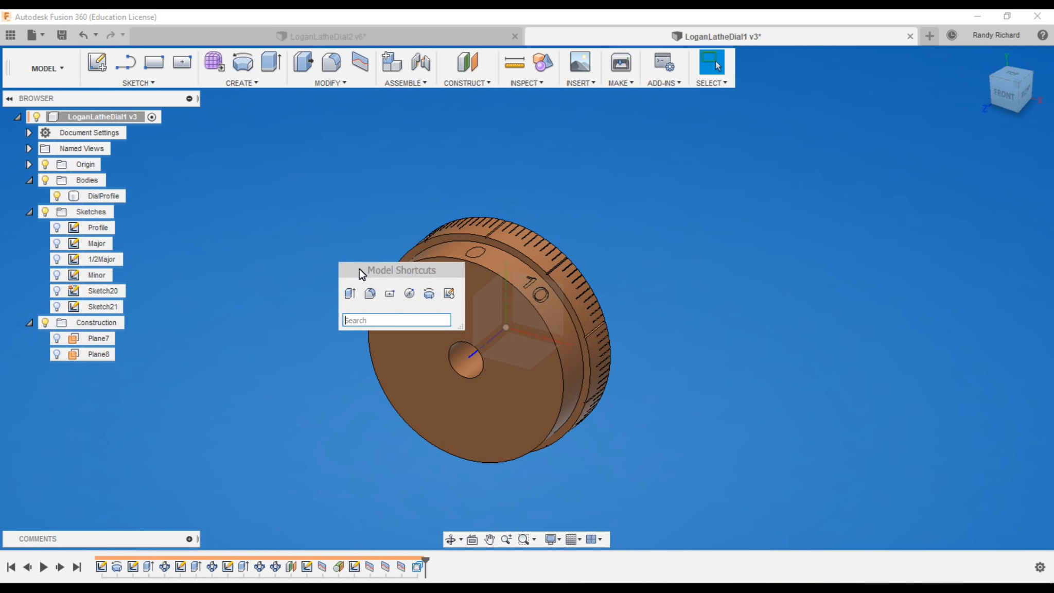
click(448, 292)
click(413, 307)
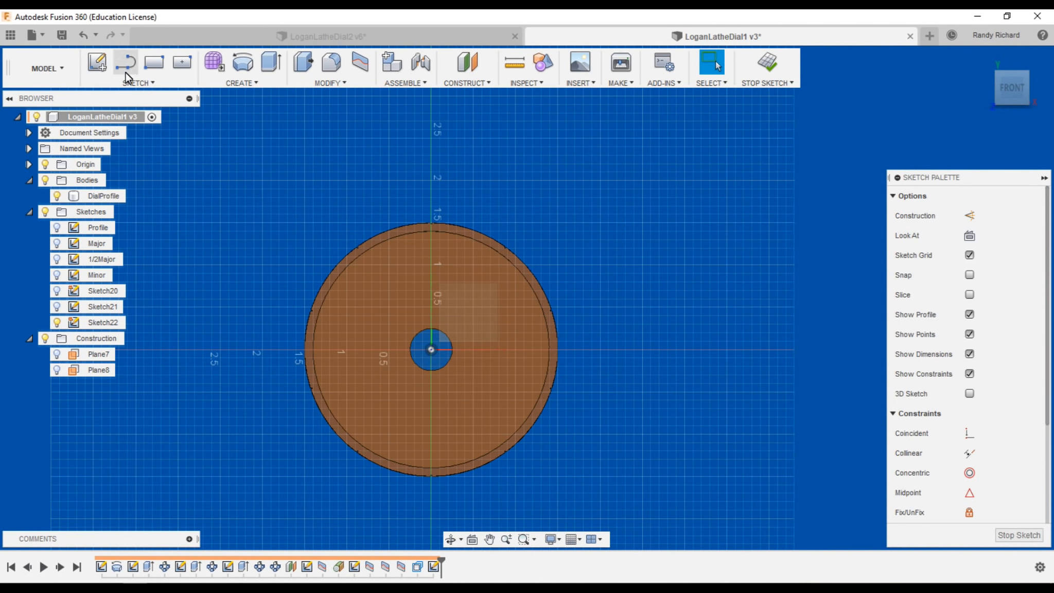
Draw a 10-sided circumscribed polygon centred on the origin around the dial, with a flat side above and a radius of about 1.558 in.
click(125, 84)
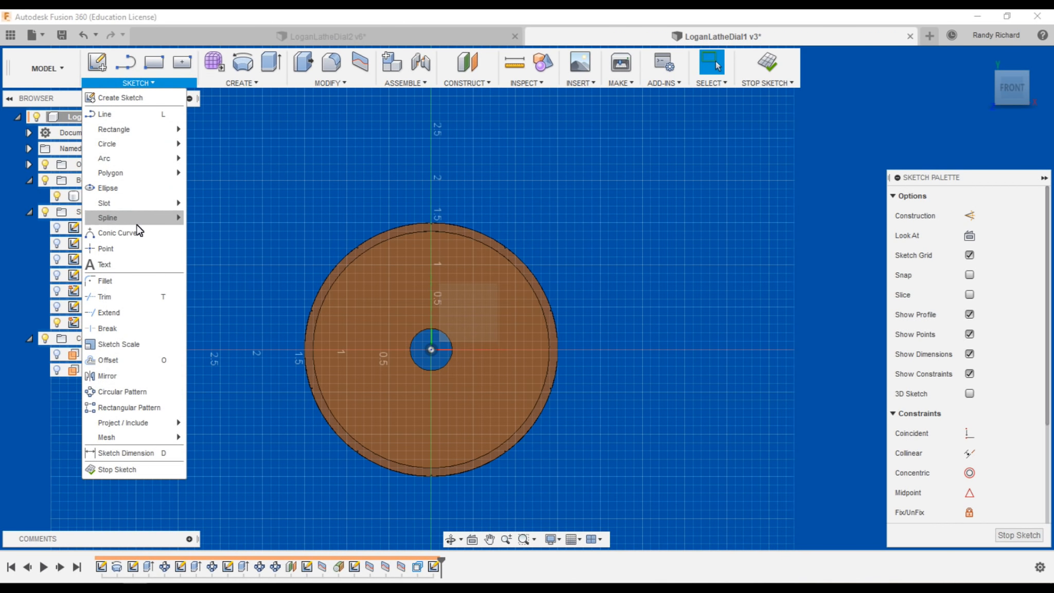
mouse_move(141, 172)
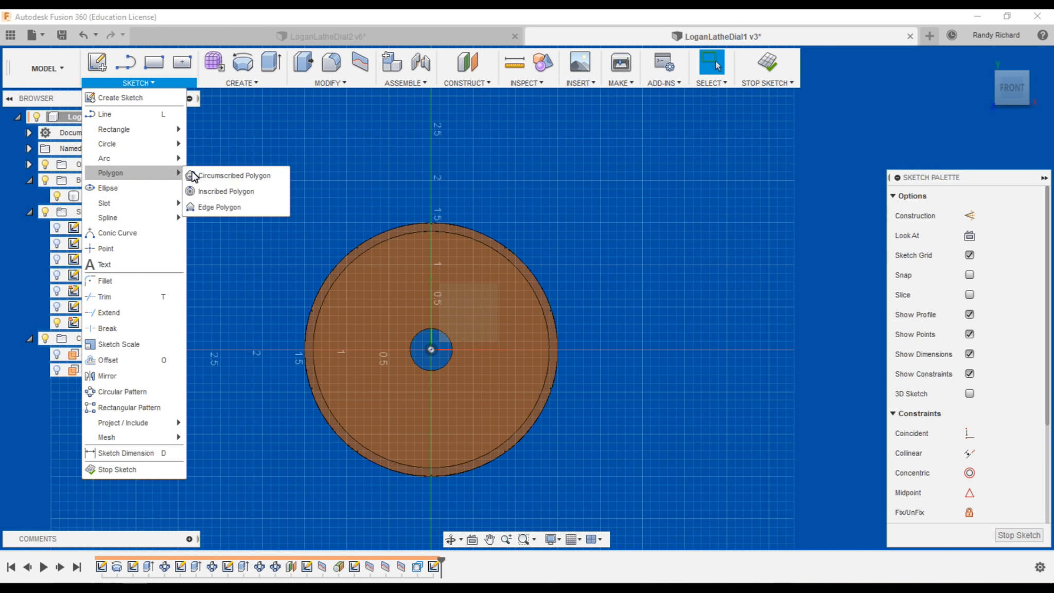
click(212, 176)
scroll(471, 346, up, 3)
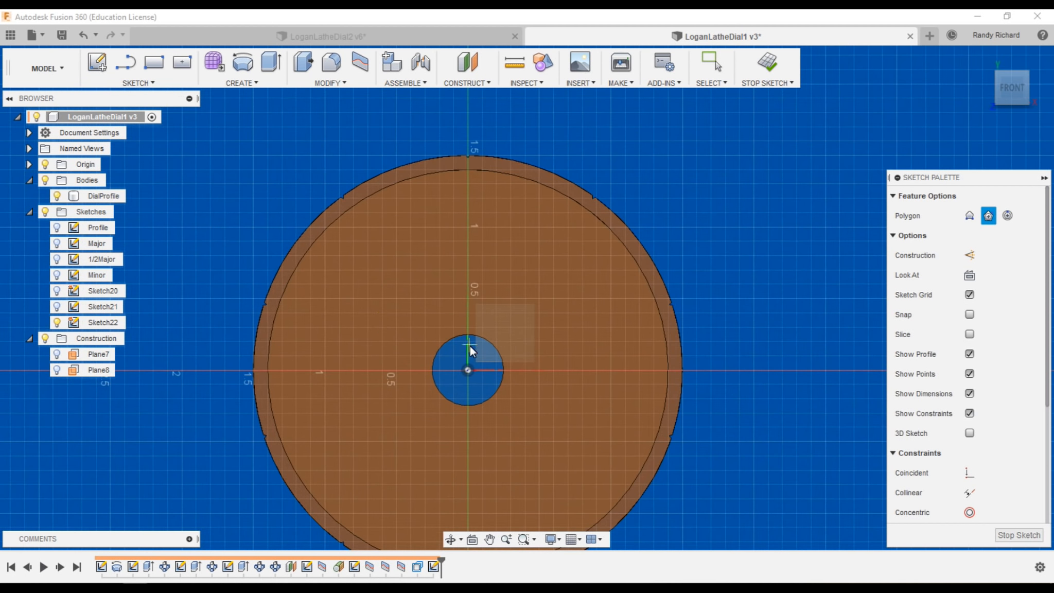
scroll(599, 287, down, 3)
scroll(513, 335, up, 2)
click(510, 330)
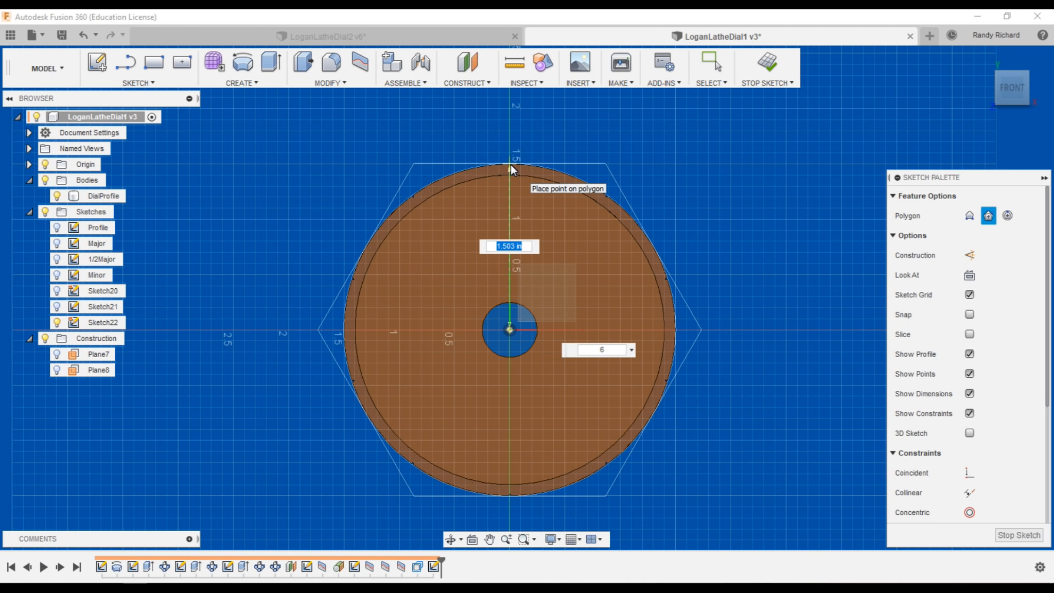
key(Tab)
text(10)
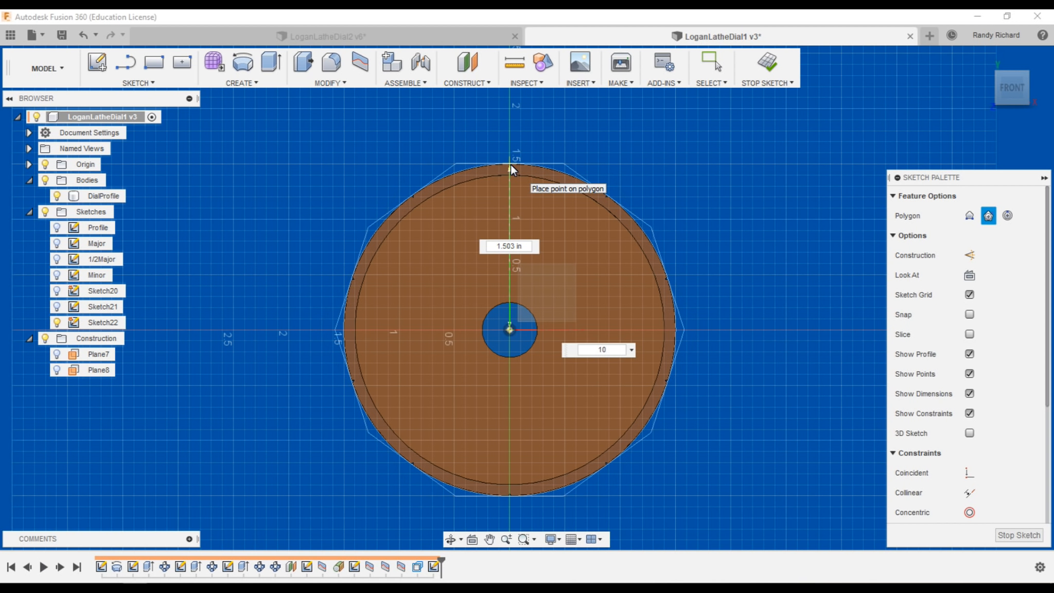
key(Tab)
scroll(510, 163, up, 1)
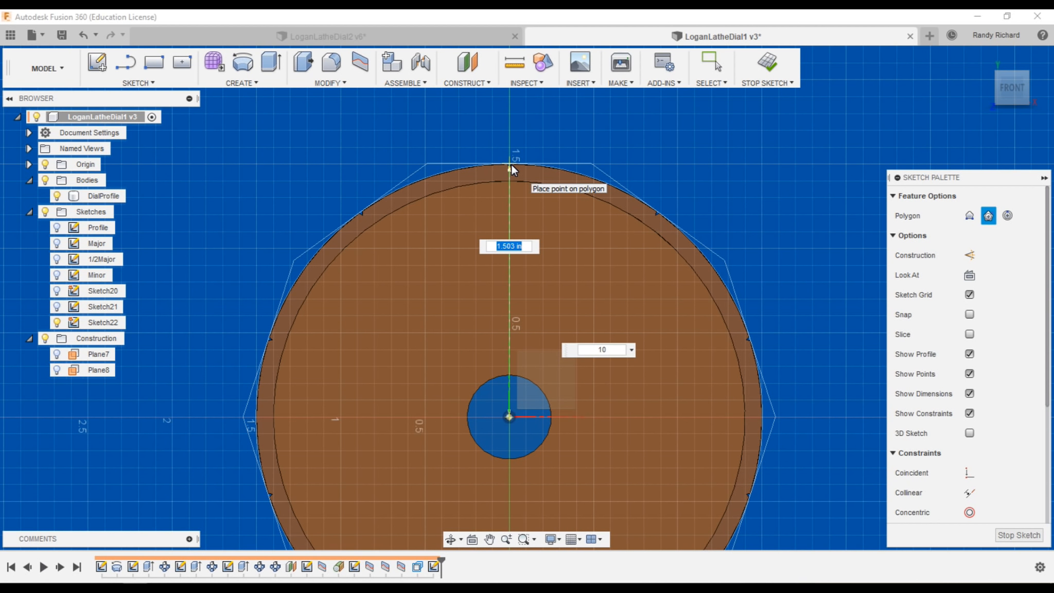
scroll(510, 164, up, 2)
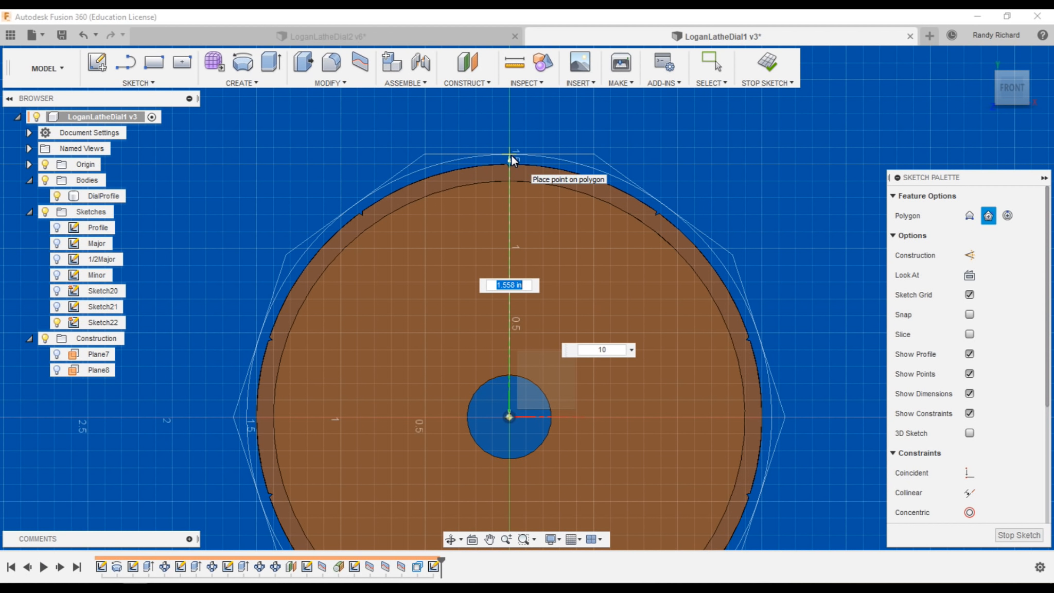
click(512, 155)
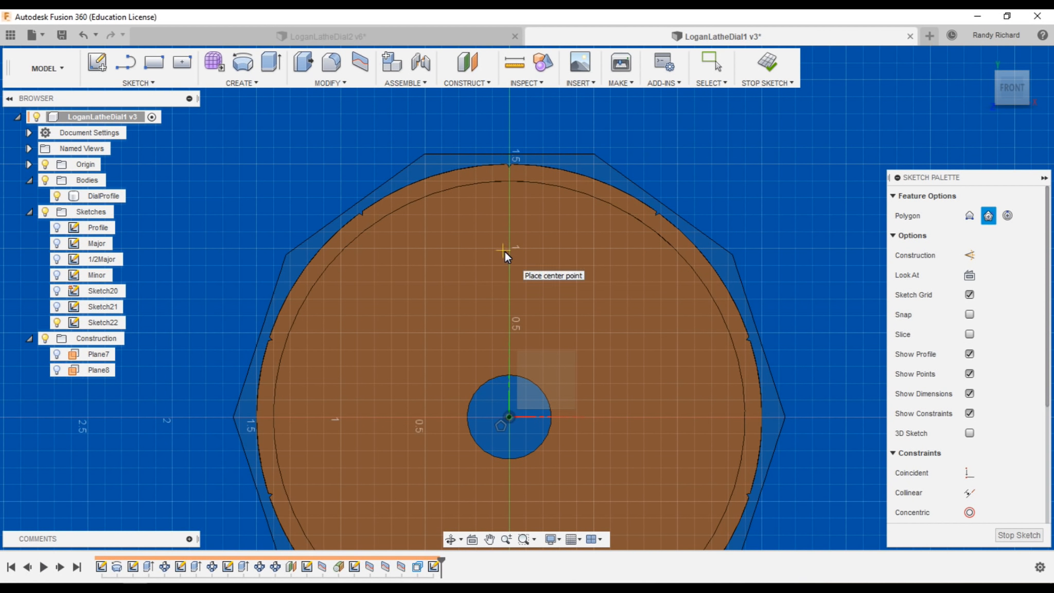
Draw a circle about 3.087 in in diameter centred on the origin between the dial's rim and the polygon, and finish the sketch.
scroll(503, 251, down, 2)
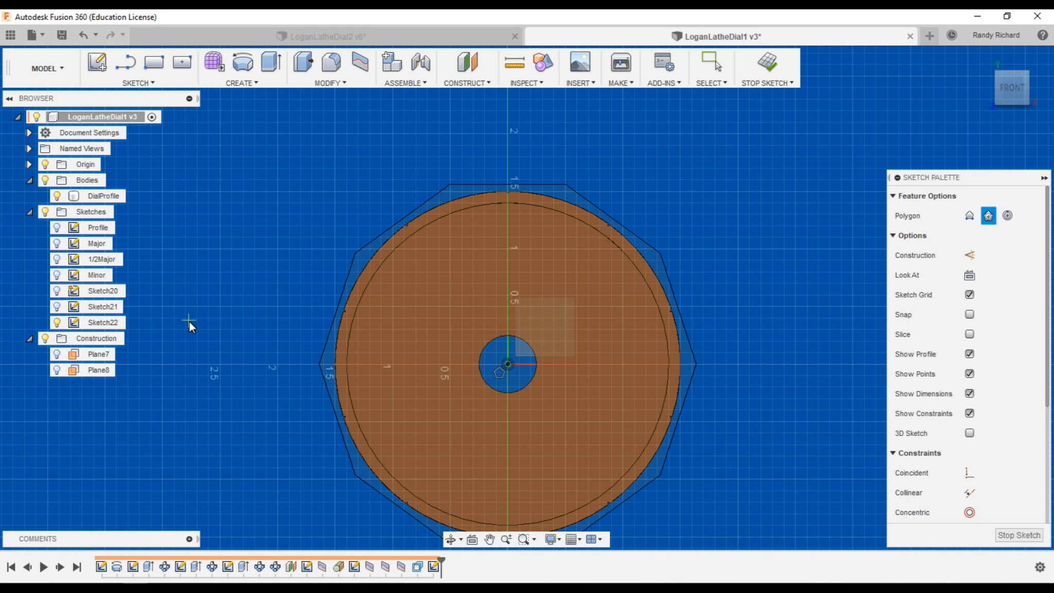
key(c)
click(508, 365)
scroll(509, 187, up, 5)
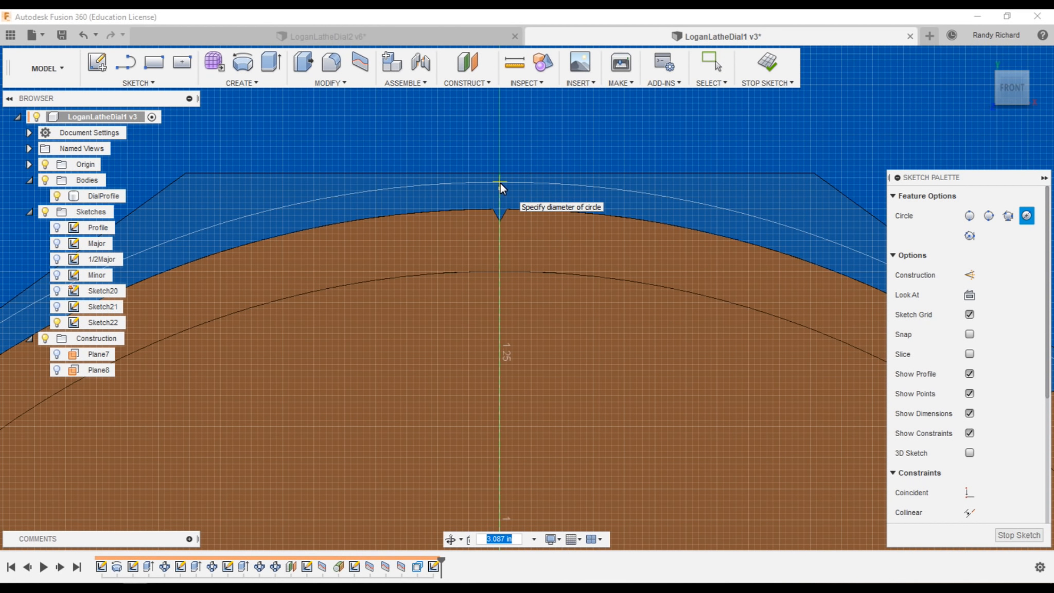
click(501, 183)
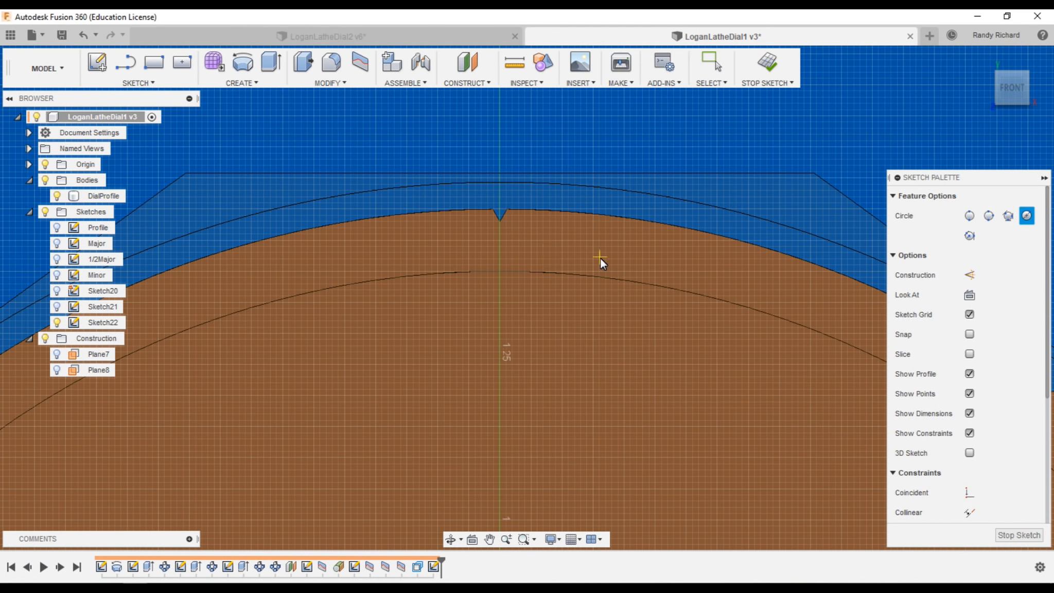
scroll(600, 258, down, 5)
scroll(599, 310, down, 6)
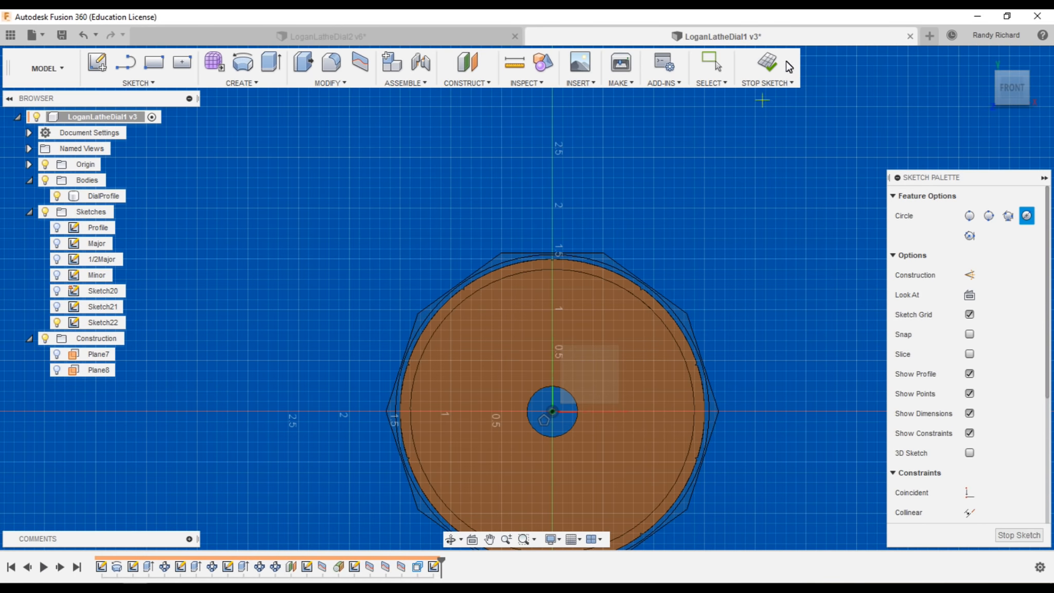
click(770, 62)
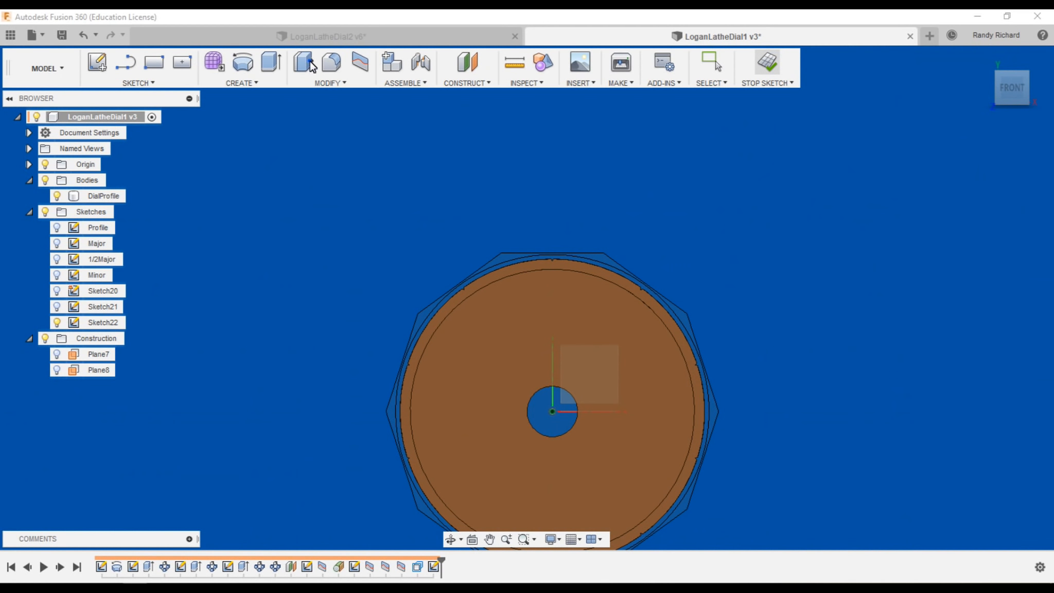
Begin extruding the profile between the polygon and the circle back along the dial by about -0.157 in.
key(q)
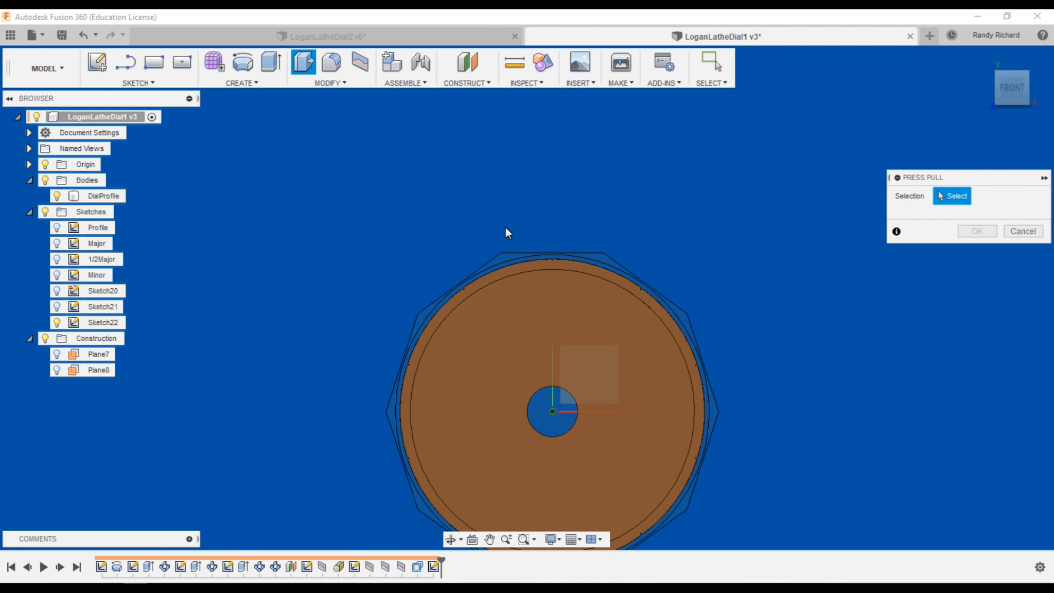
click(506, 255)
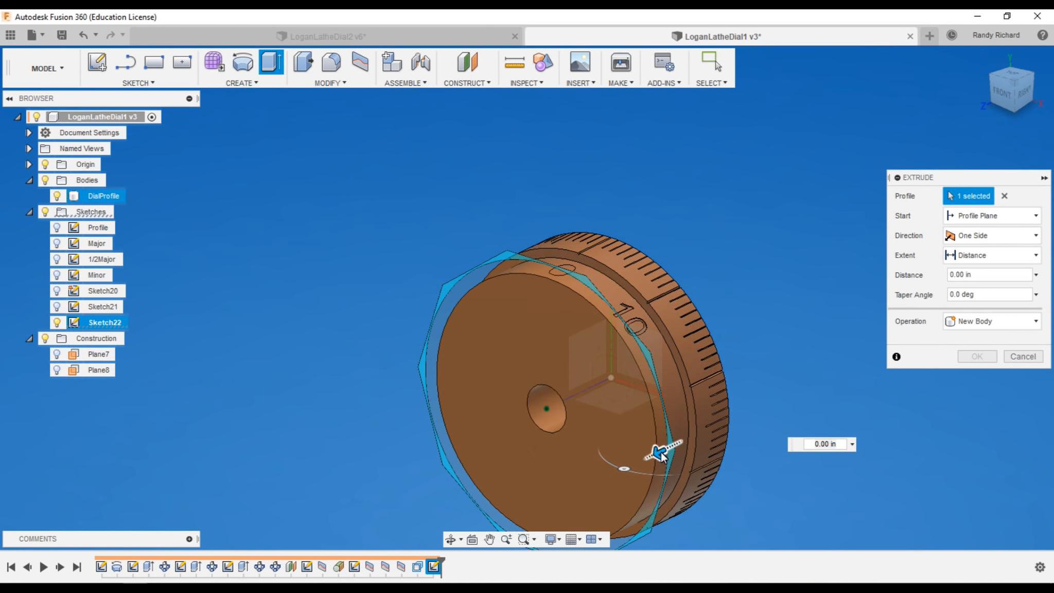
mouse_move(659, 455)
mouse_down()
mouse_move(682, 442)
mouse_move(674, 447)
mouse_up()
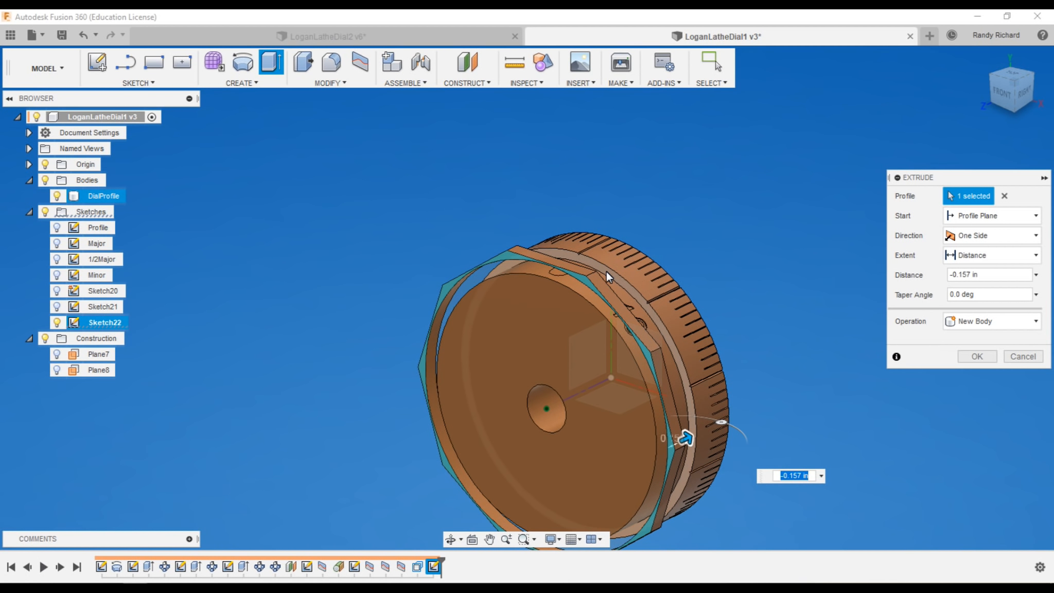
Try ending the ring's extrusion at the dial with the To Object extent, and return the extent to Distance.
click(1010, 257)
click(975, 290)
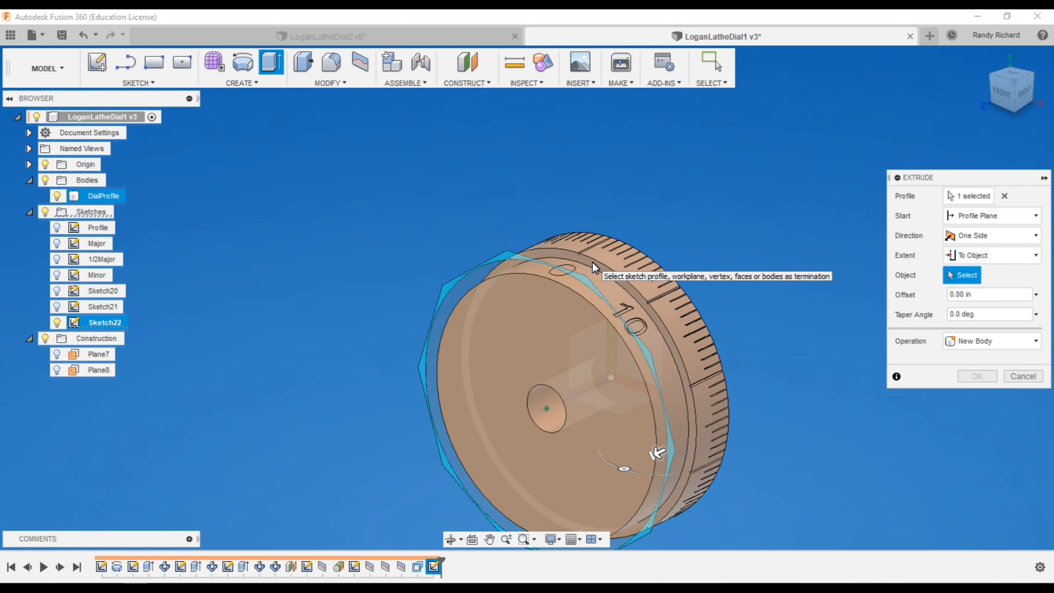
click(592, 262)
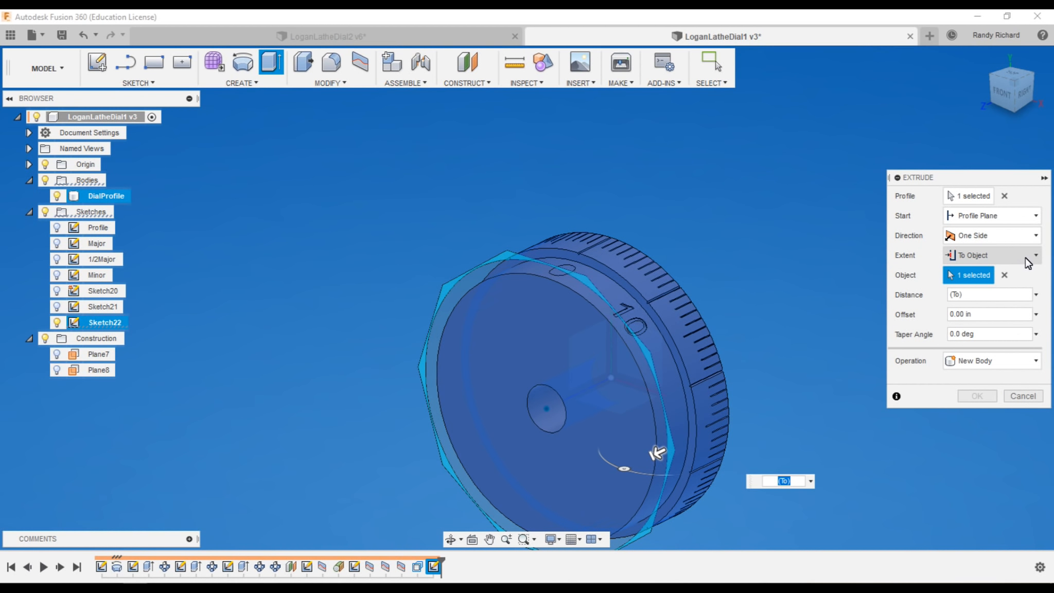
click(968, 255)
click(963, 273)
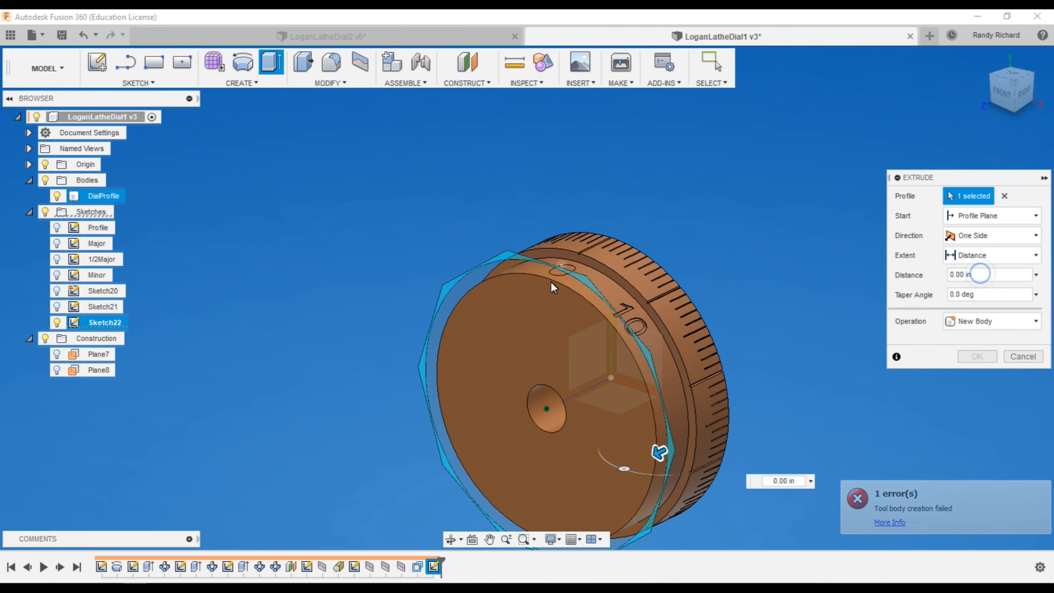
Extrude the ten-sided ring profile by -0.5 in over the dial as a new body.
drag(656, 454, 686, 454)
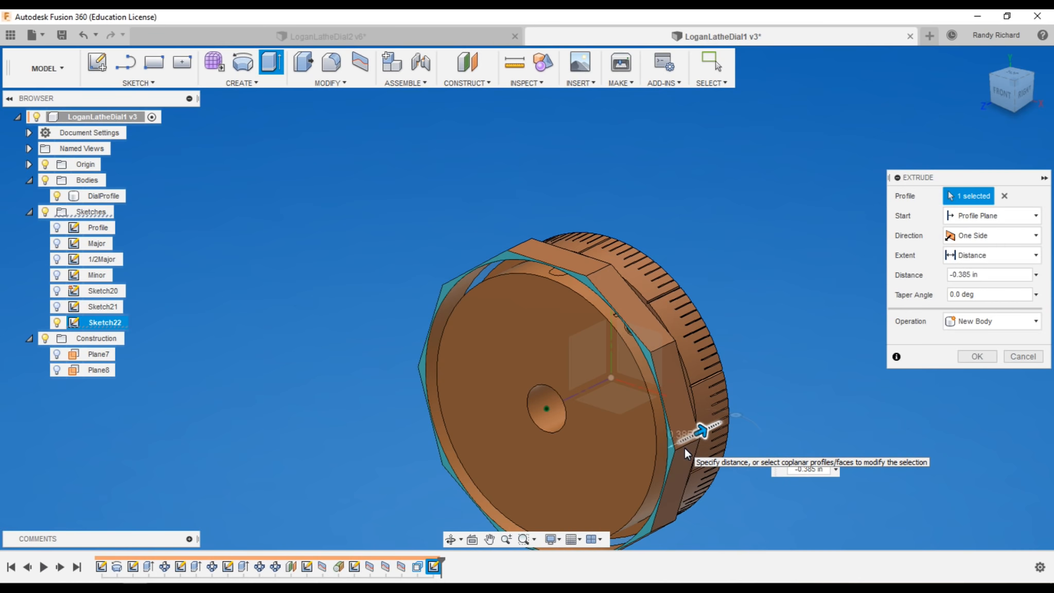
click(800, 471)
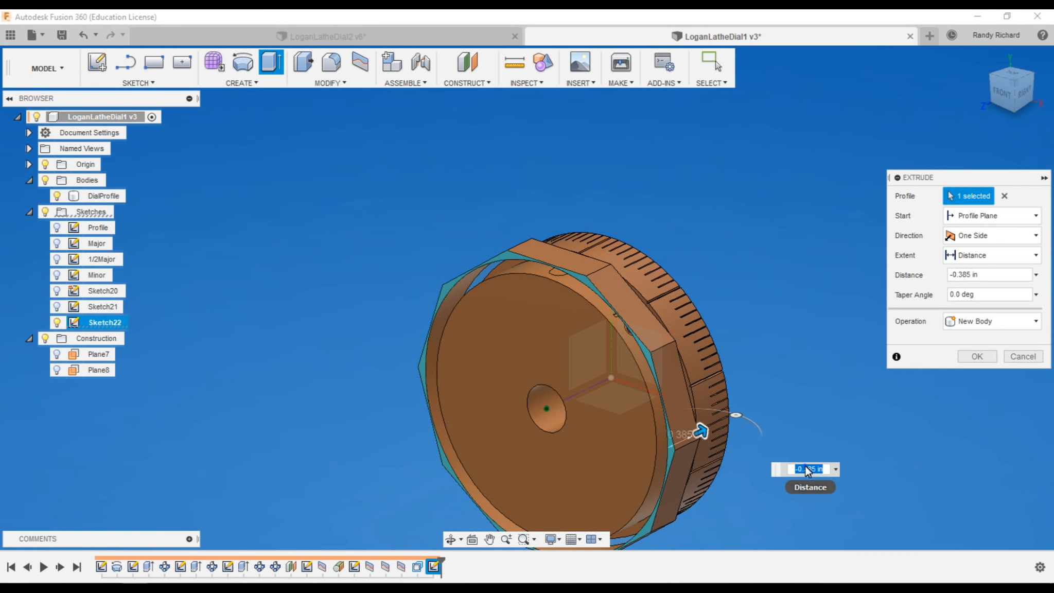
key(Return)
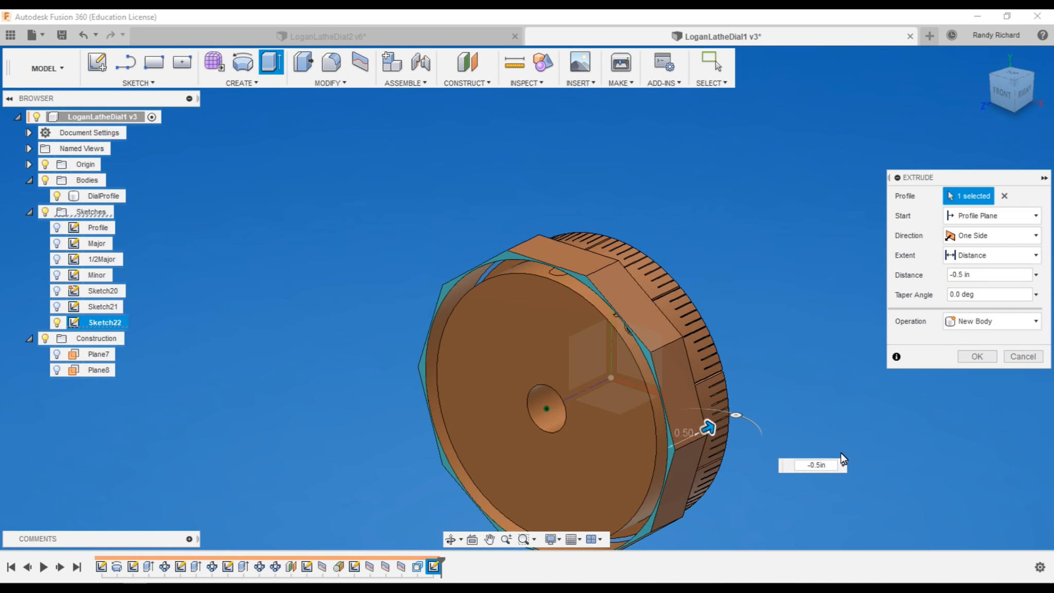
click(977, 356)
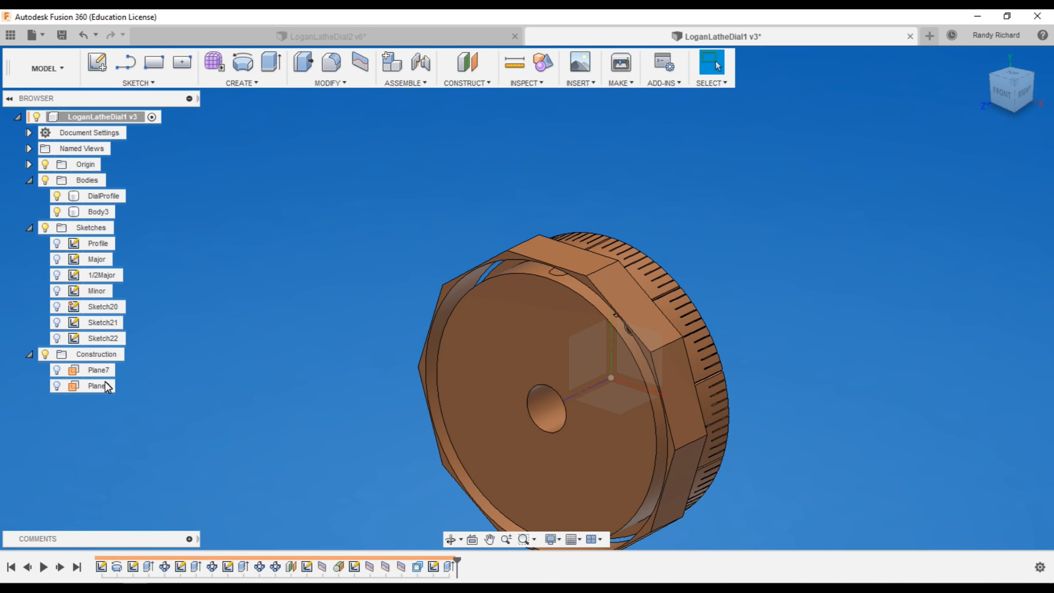
Rename the new ten-sided ring body as TextFace.
click(94, 213)
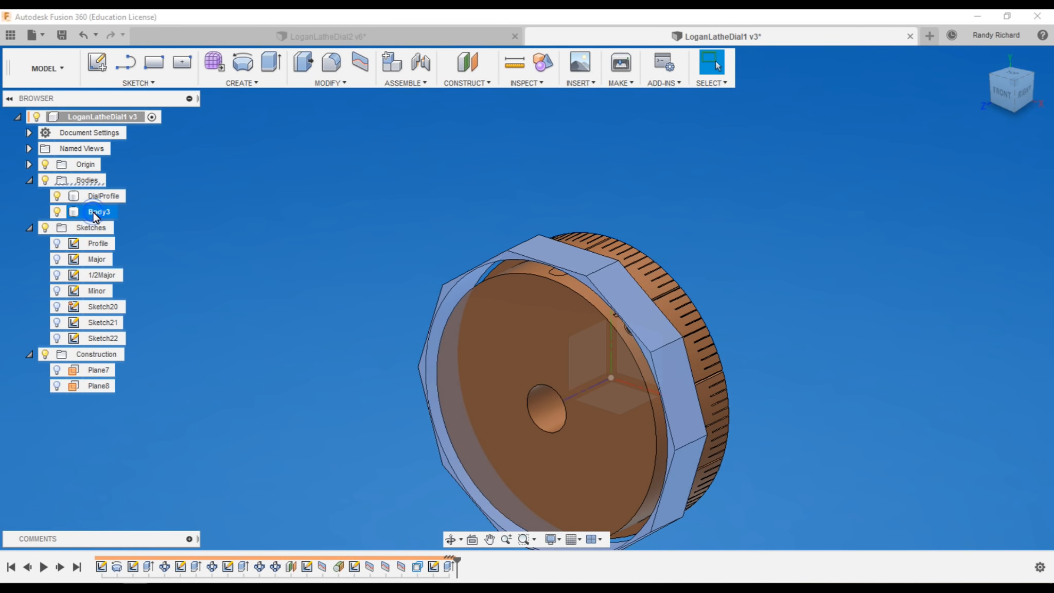
double_click(95, 214)
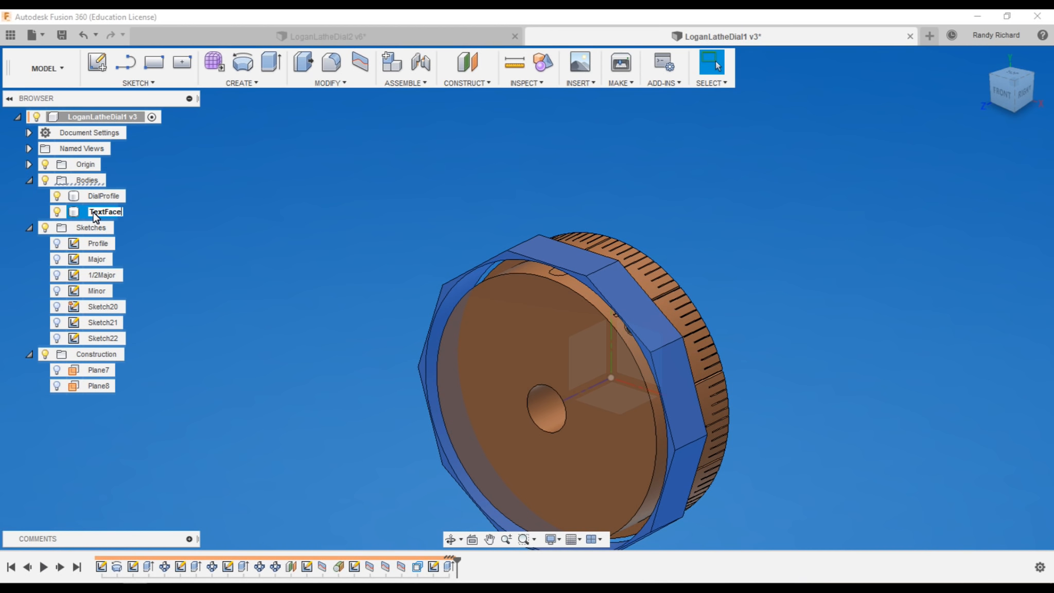
key(Return)
Reduce the opacity of the TextFace body so the dial can be seen through it.
right_click(110, 215)
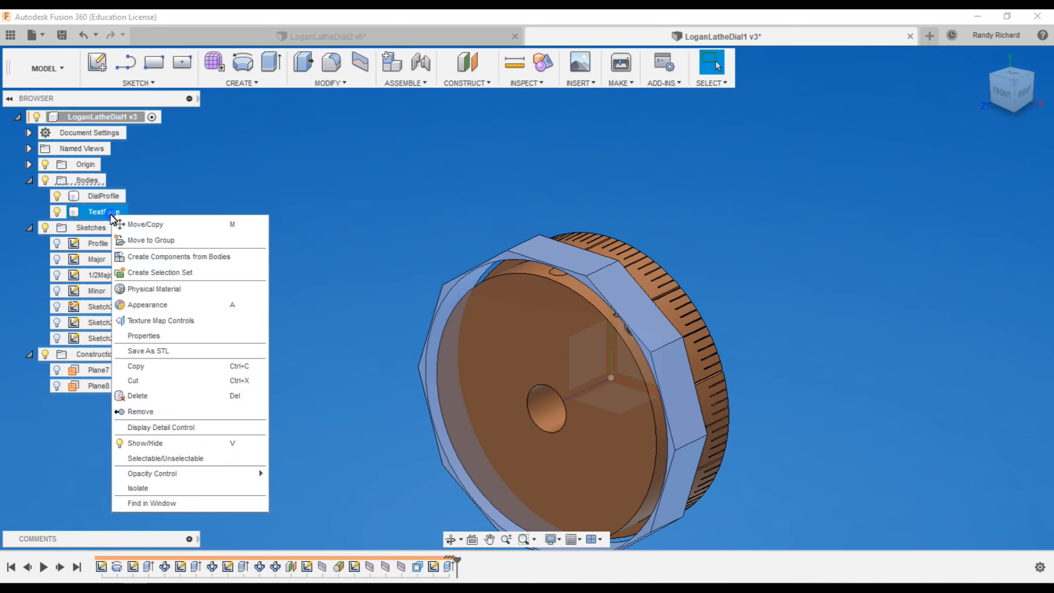
mouse_move(161, 473)
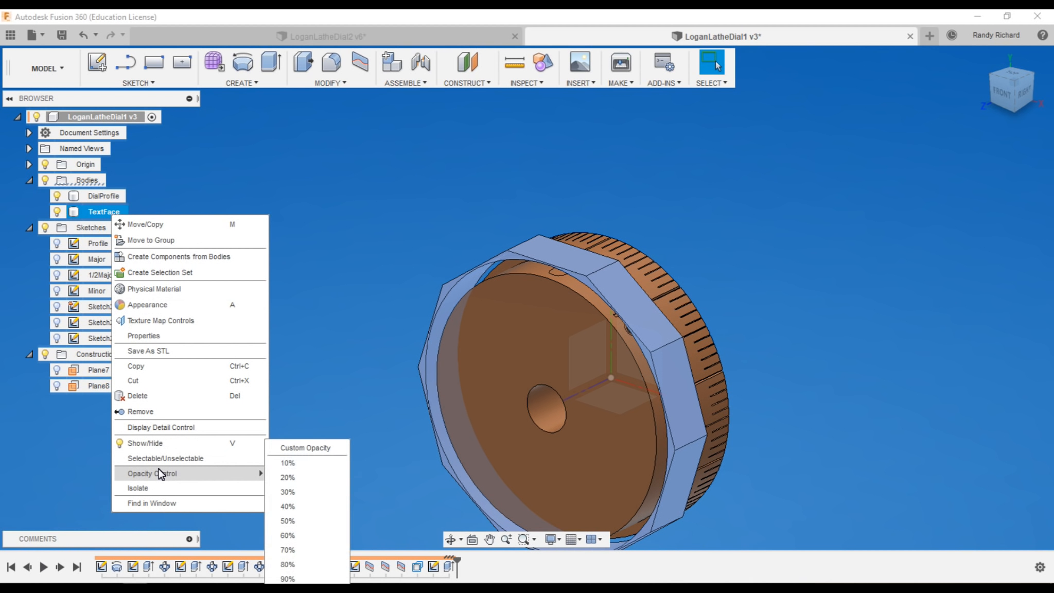
click(319, 485)
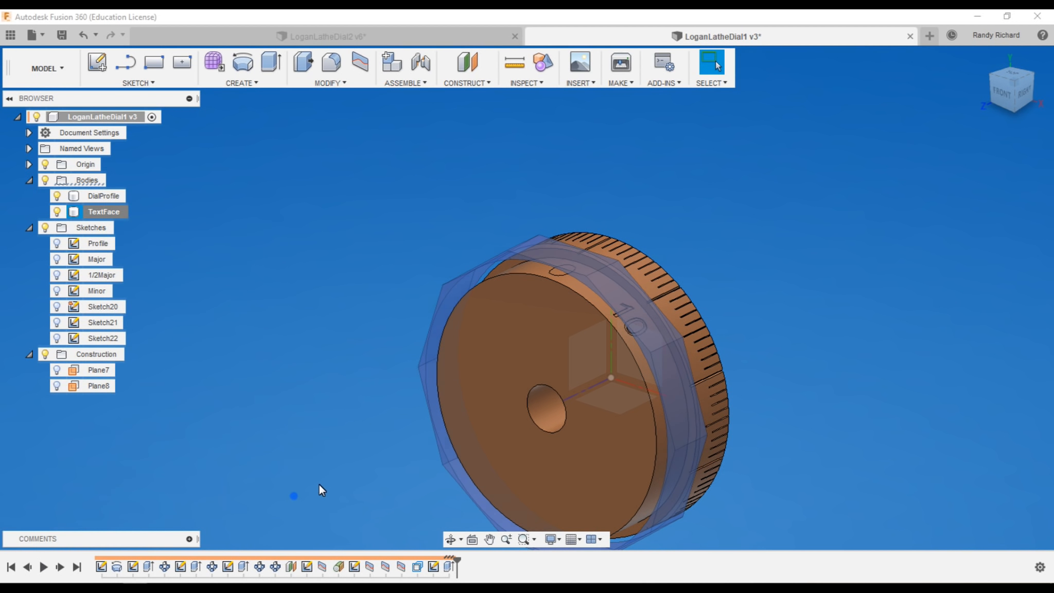
click(359, 216)
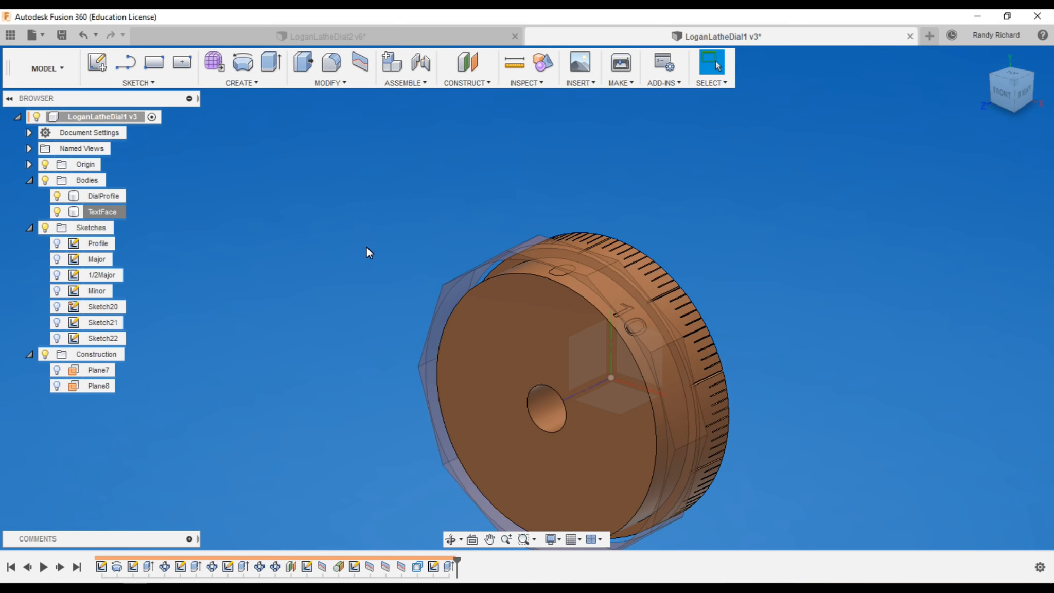
Sketch the text 20, 0.394 in high and rotated -90 degrees, on the TextFace flat next to the numeral 10.
scroll(367, 248, down, 2)
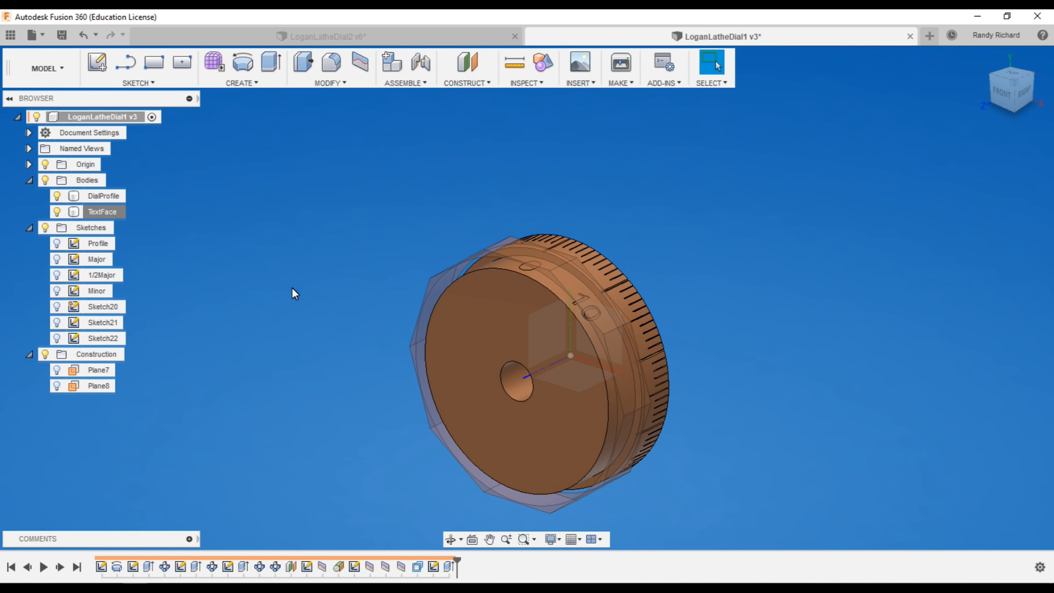
key(s)
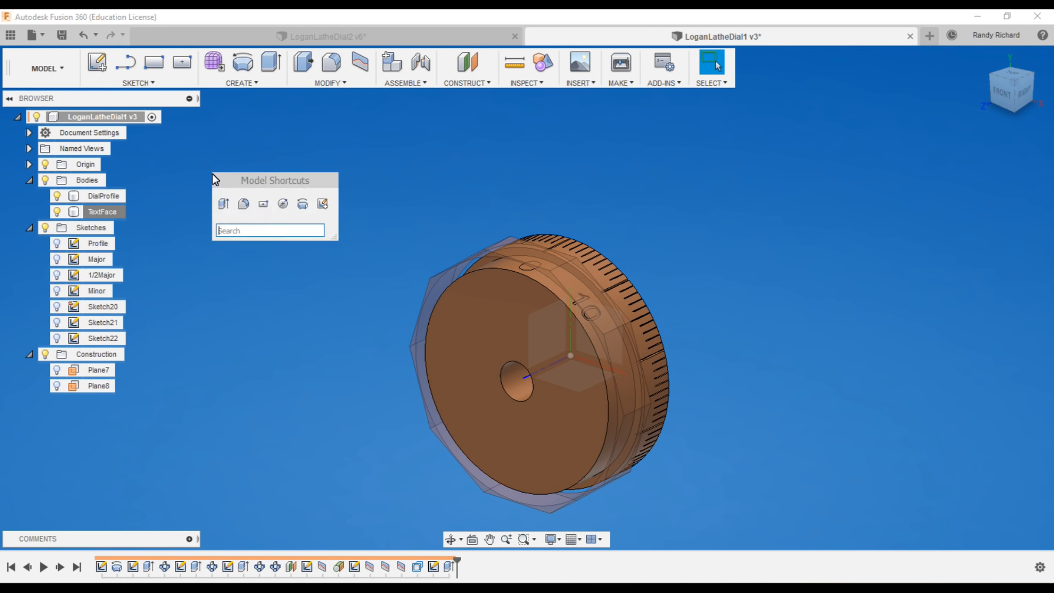
click(323, 207)
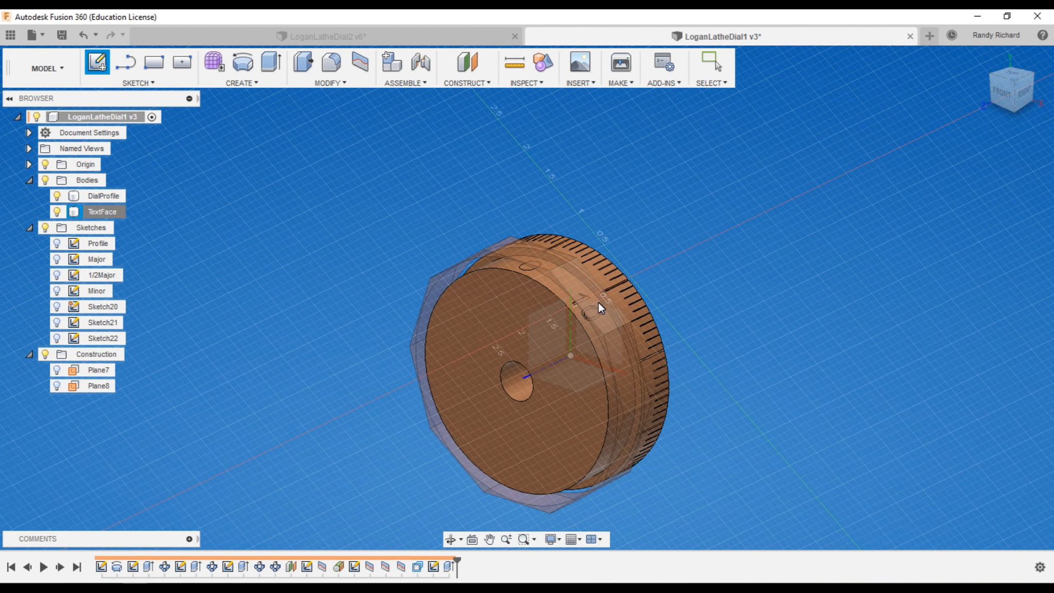
click(625, 353)
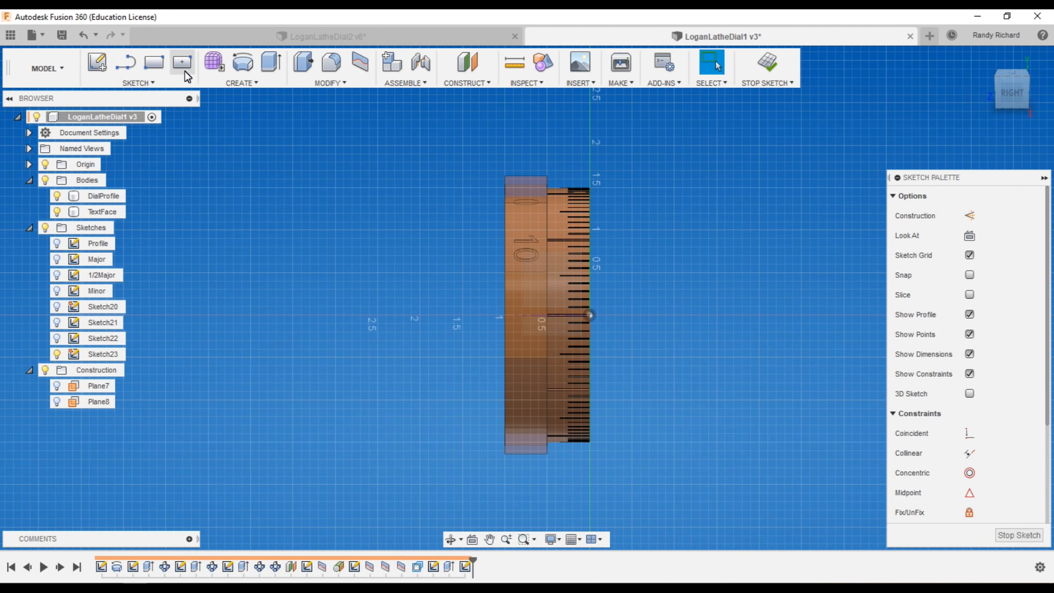
click(168, 82)
click(112, 264)
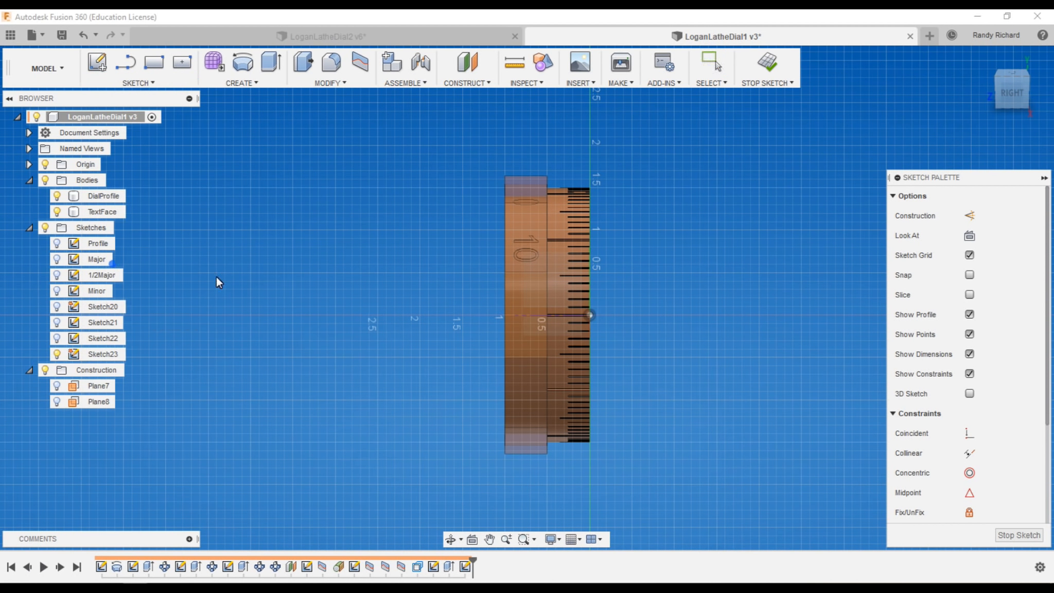
click(515, 331)
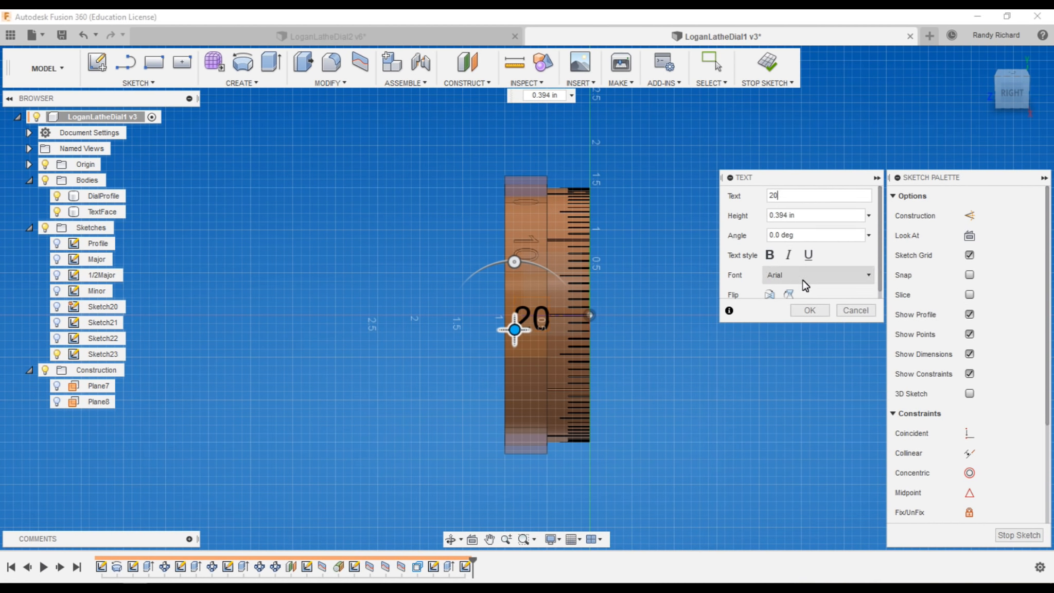
drag(515, 263, 581, 331)
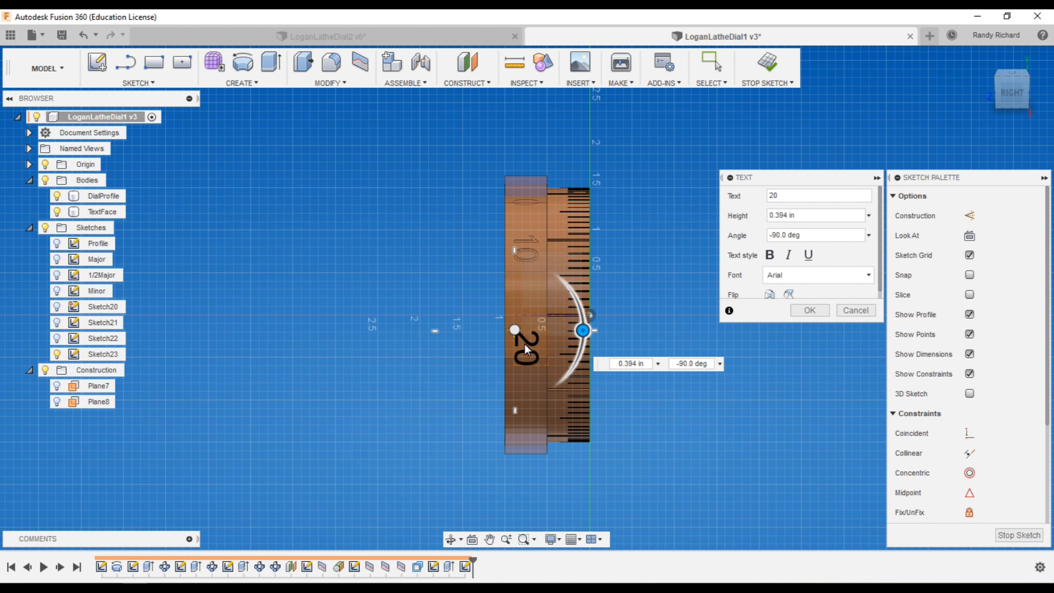
drag(516, 330, 513, 298)
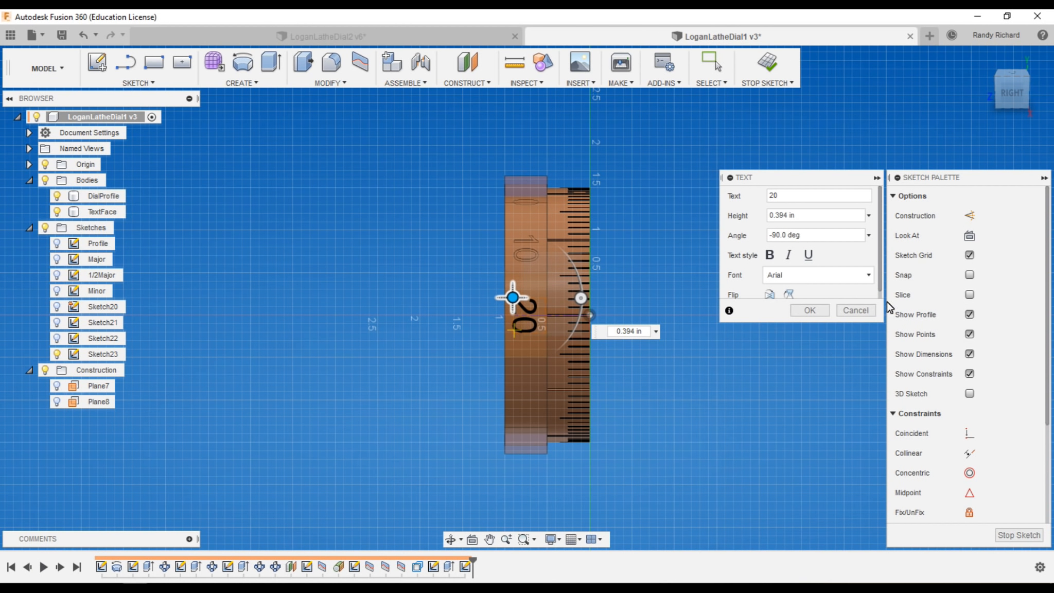
click(810, 310)
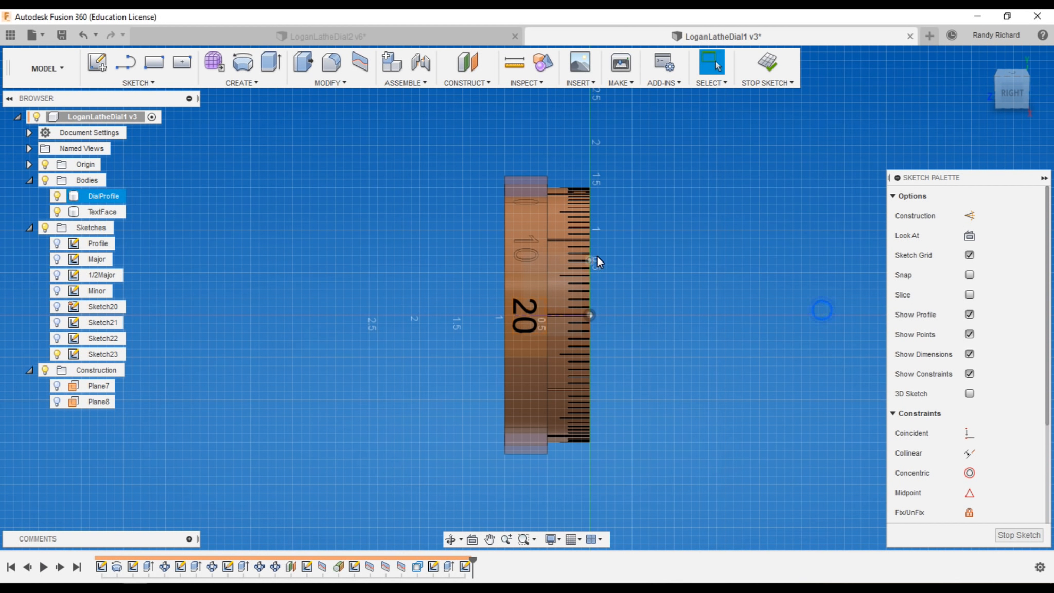
Explode the 20 text into sketch curves and finish the sketch.
right_click(534, 312)
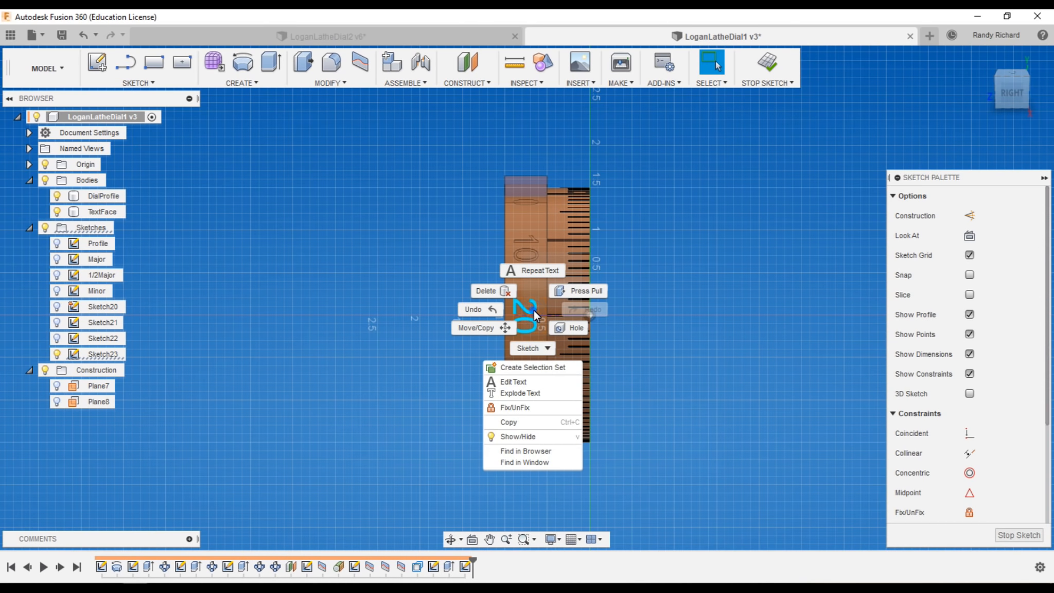
click(533, 393)
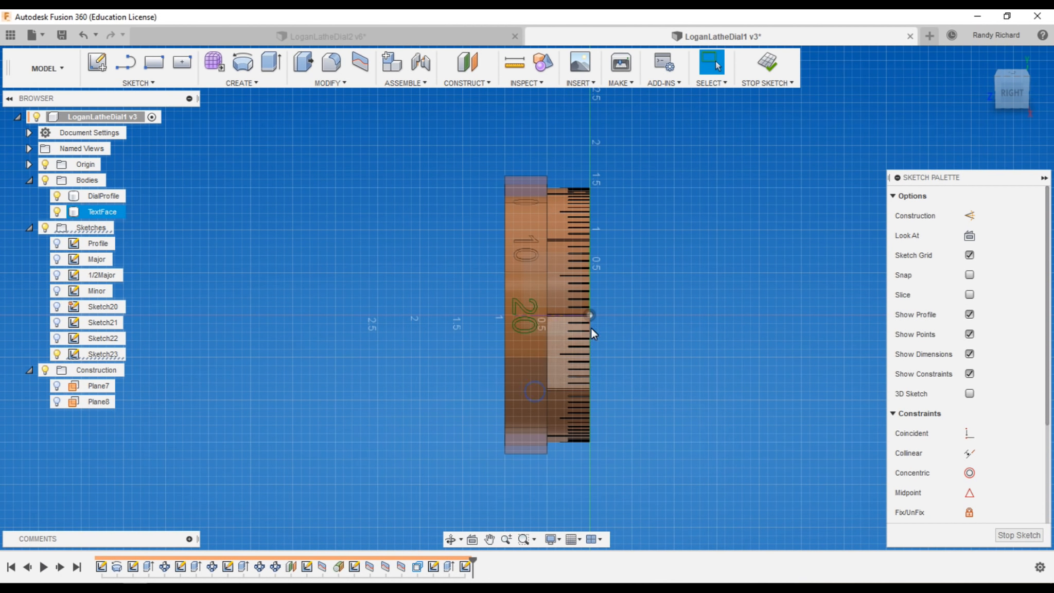
click(767, 63)
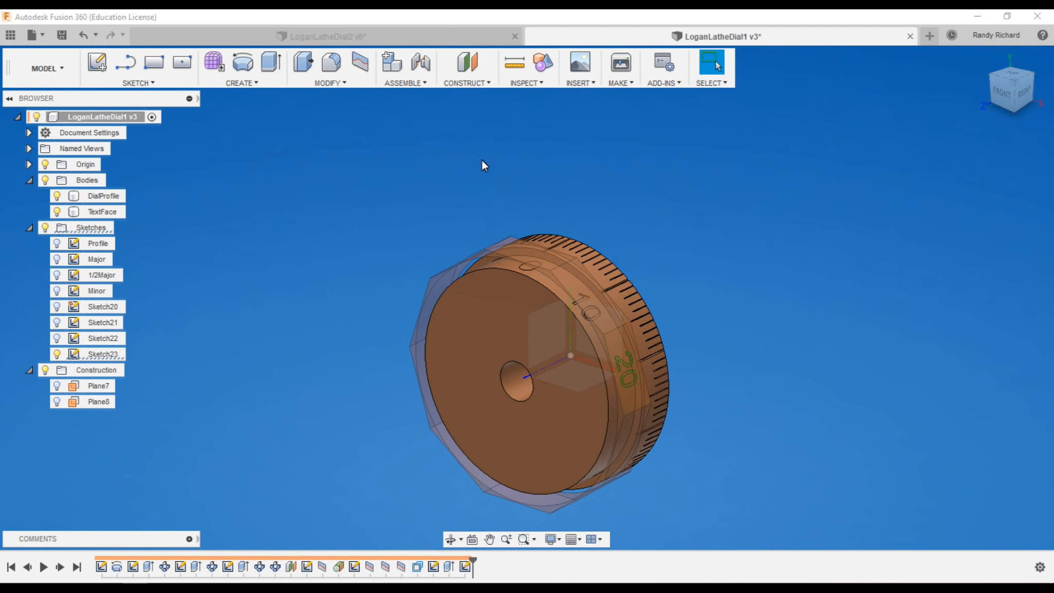
Split the dial's smooth face with the outline of the digit 2, using the Closest Point split type.
click(368, 63)
scroll(627, 347, up, 5)
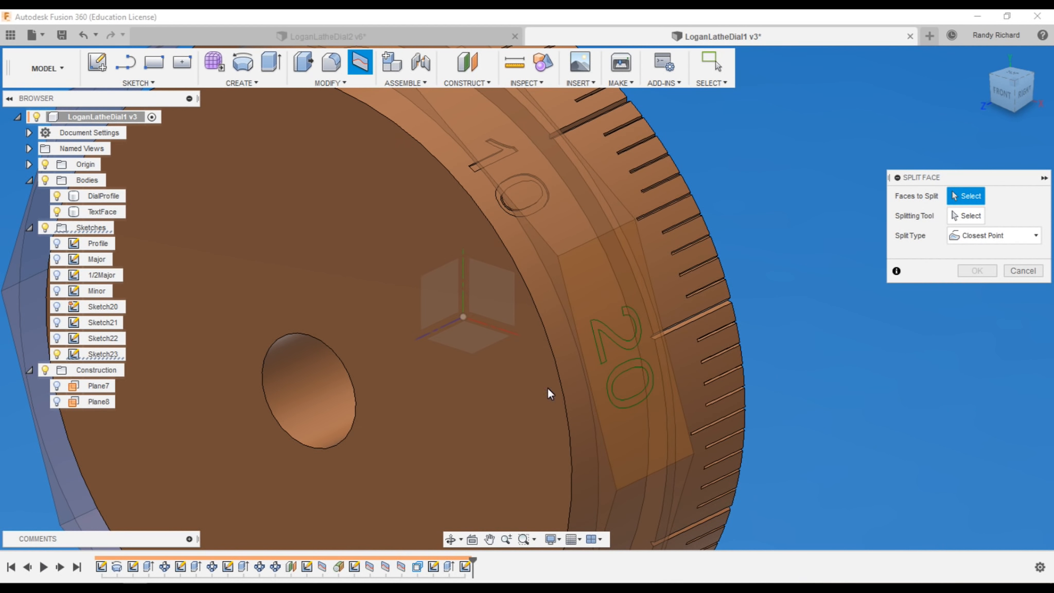
scroll(439, 278, down, 3)
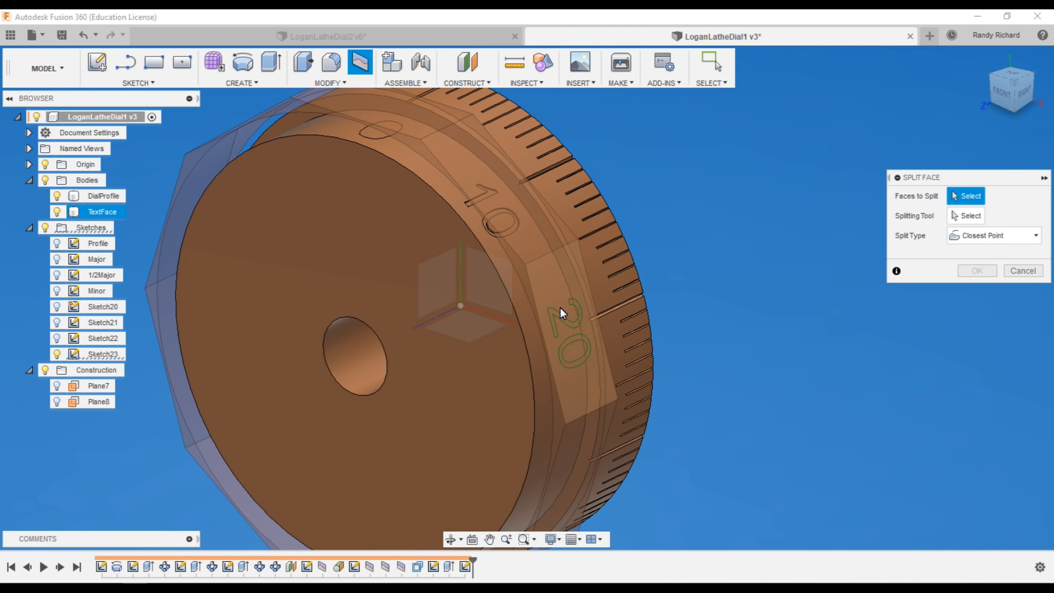
click(525, 305)
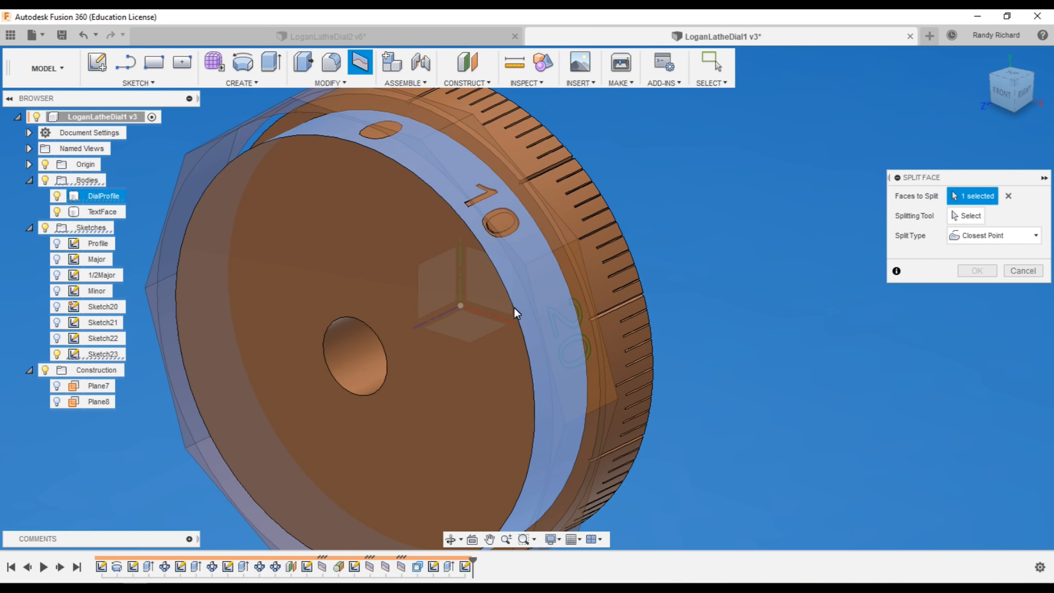
click(977, 219)
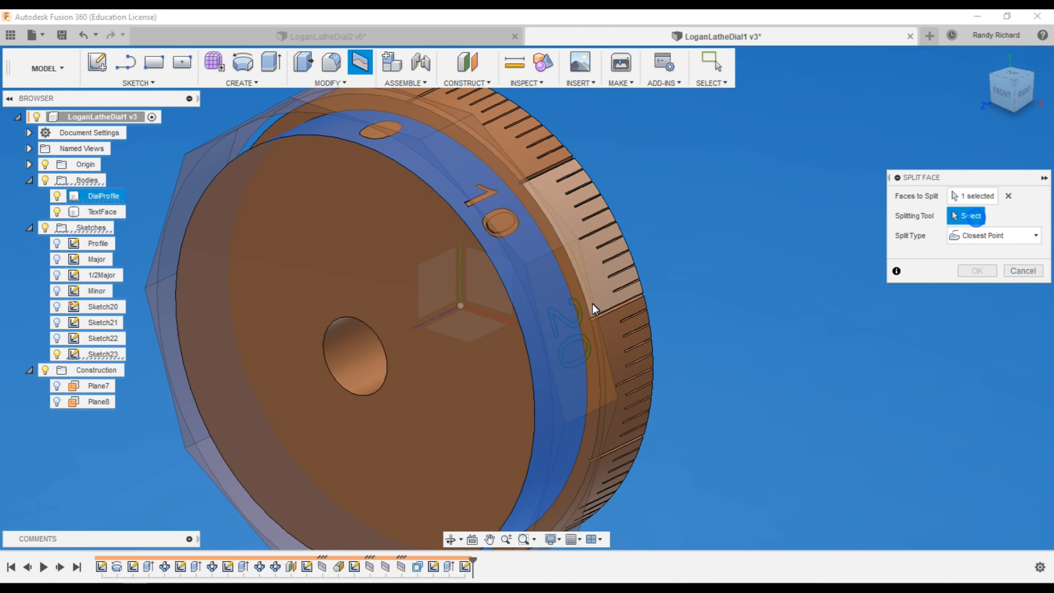
click(574, 315)
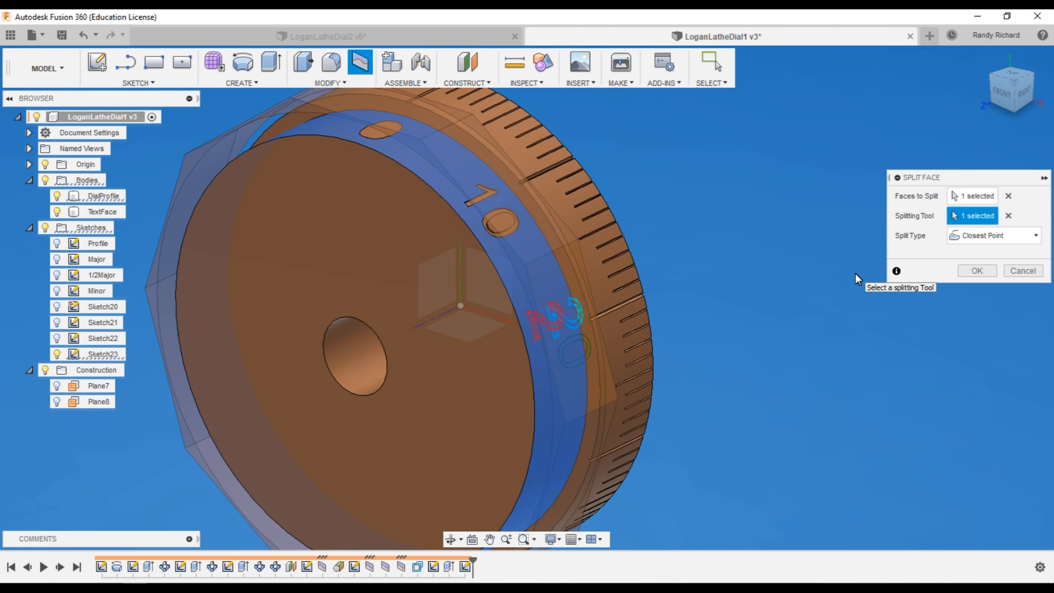
click(989, 272)
Show the numeral sketch again and split the dial's smooth face with the outer outline of the 0 in 20.
click(360, 62)
click(57, 354)
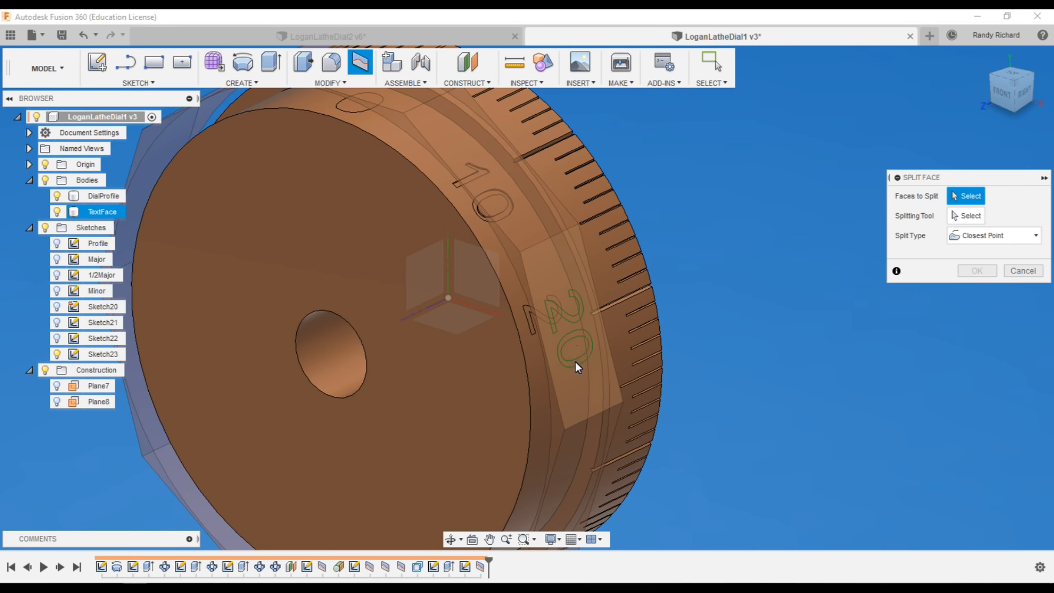
scroll(575, 362, up, 2)
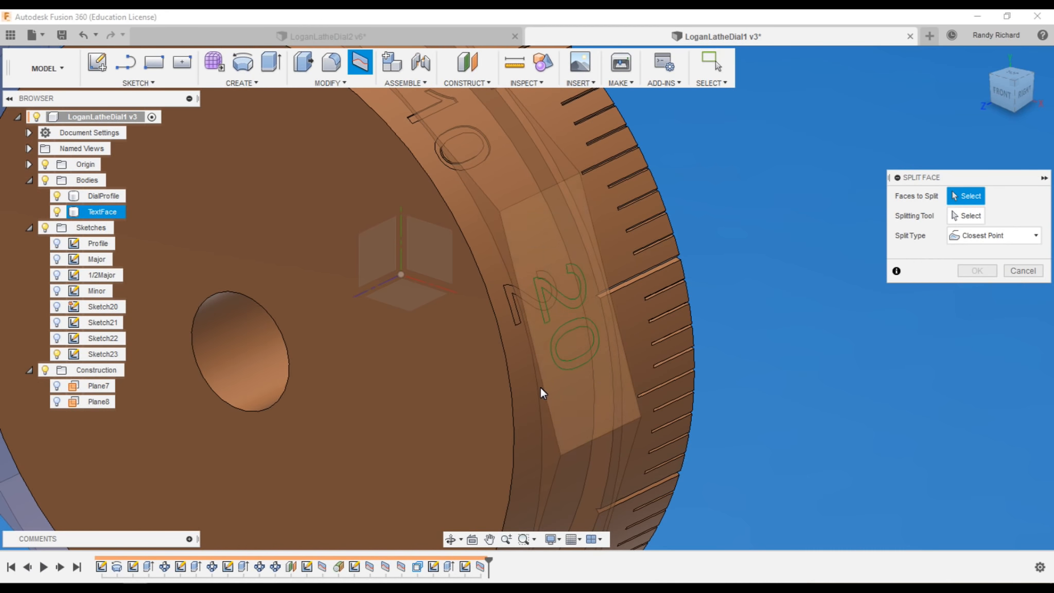
click(525, 392)
click(971, 219)
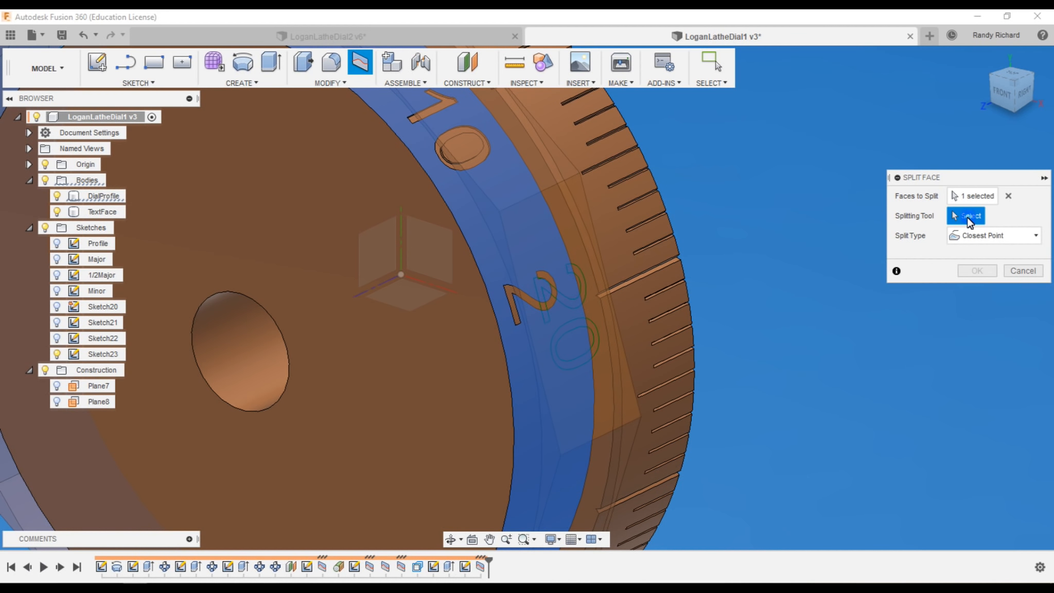
click(595, 323)
click(977, 270)
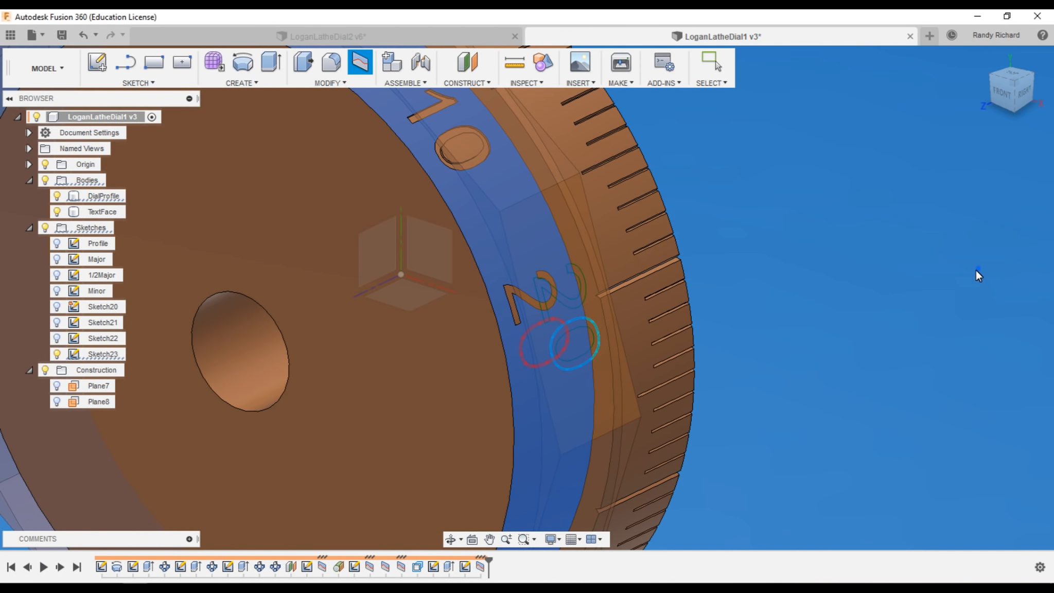
Try to split the dial's smooth face again with the 0 outline of the numeral 20, and cancel the split.
click(360, 62)
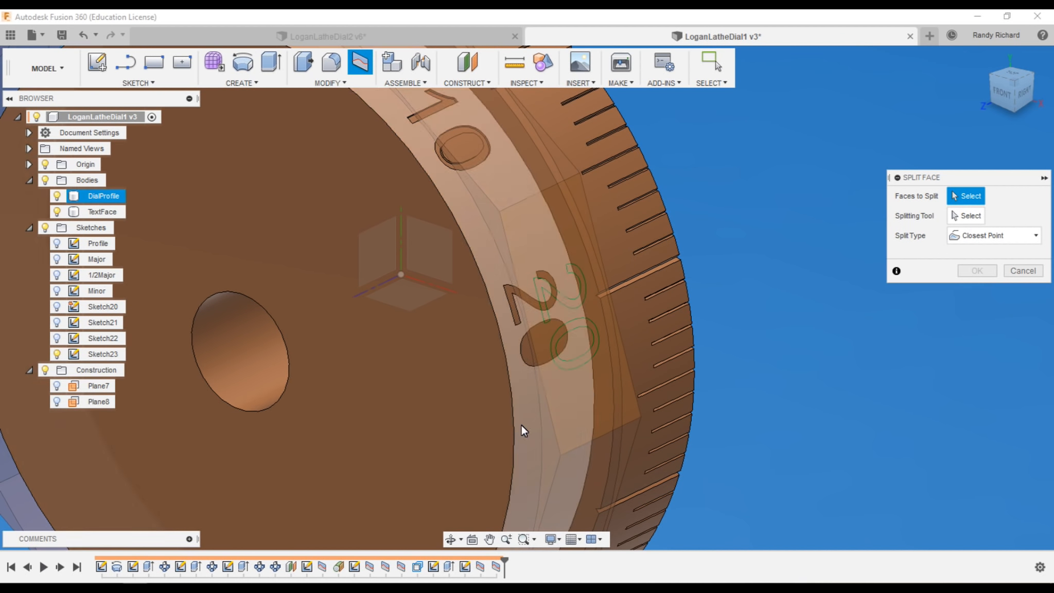
click(522, 425)
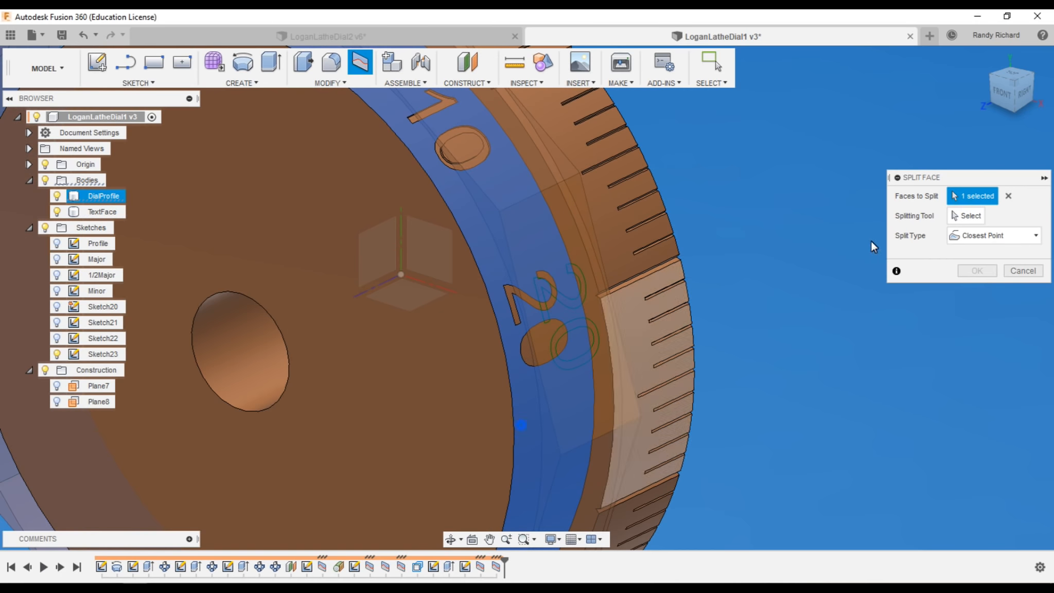
click(966, 216)
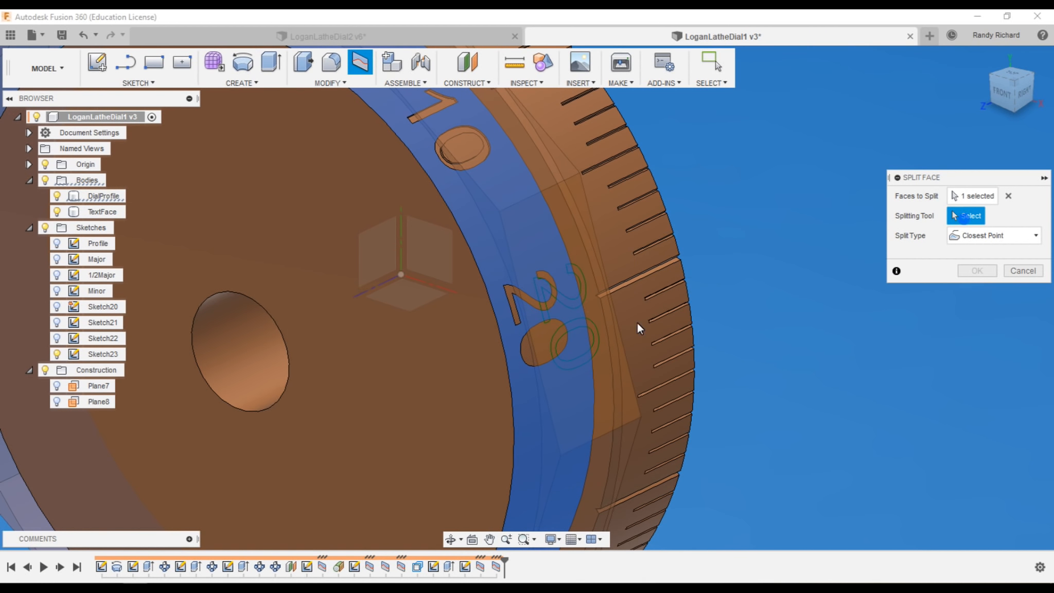
click(595, 333)
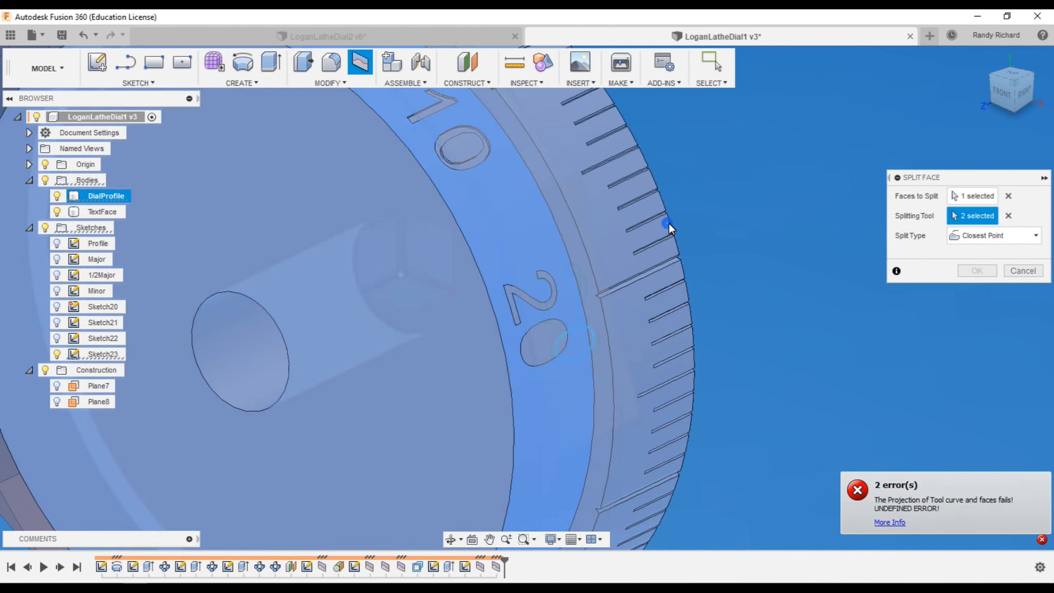
click(668, 223)
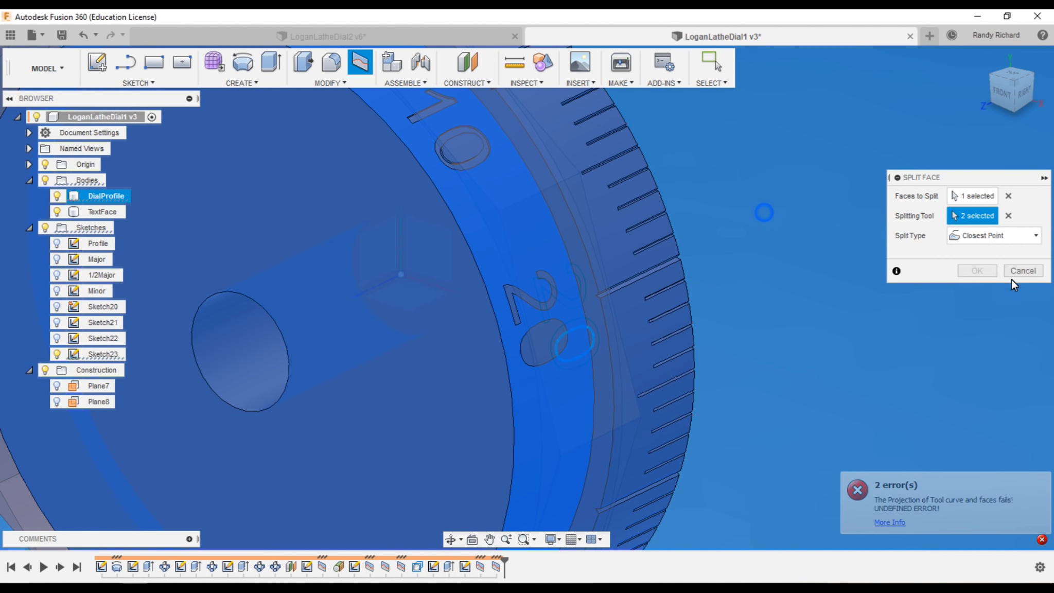
click(1020, 269)
Hide the TextFace body and the sketch of the numeral 20 to leave only the dial showing.
scroll(641, 286, down, 3)
scroll(653, 279, down, 1)
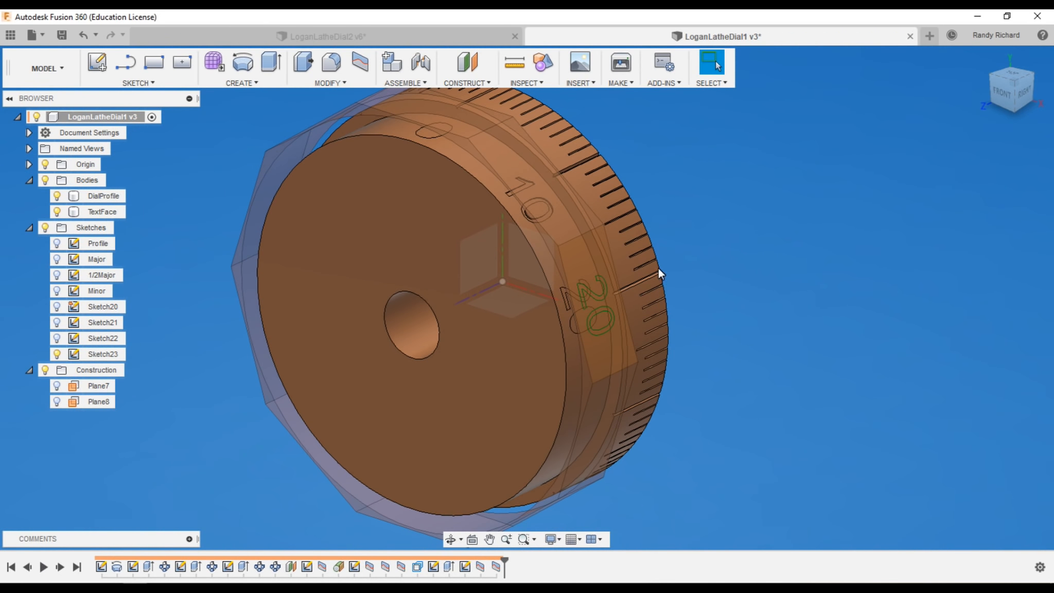
mouse_move(1009, 93)
mouse_down()
mouse_move(928, 62)
mouse_move(990, 67)
mouse_move(1010, 80)
mouse_move(1016, 103)
mouse_move(1015, 90)
mouse_up()
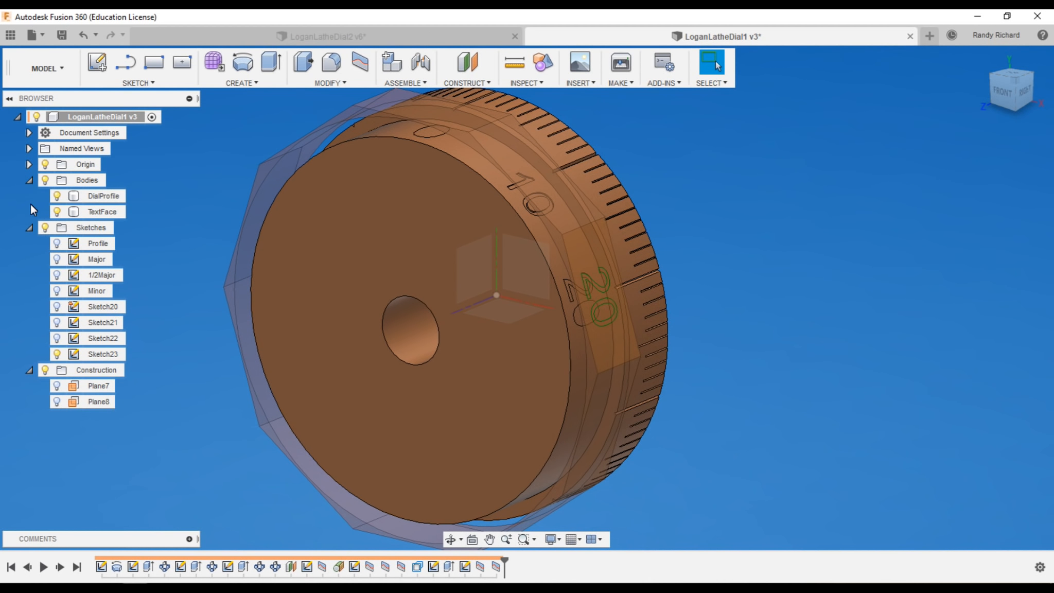
click(57, 211)
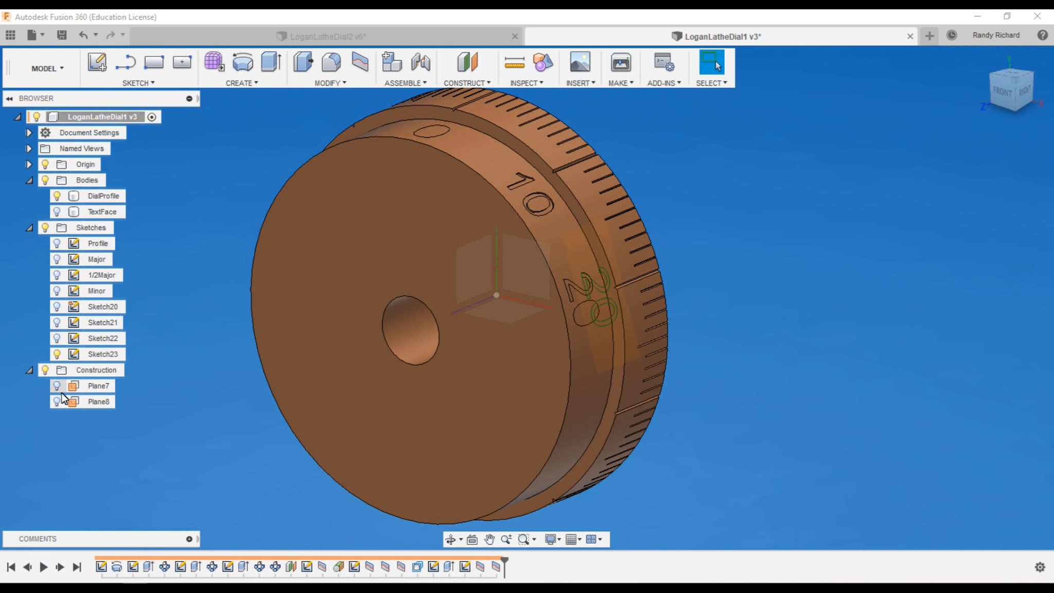
click(56, 355)
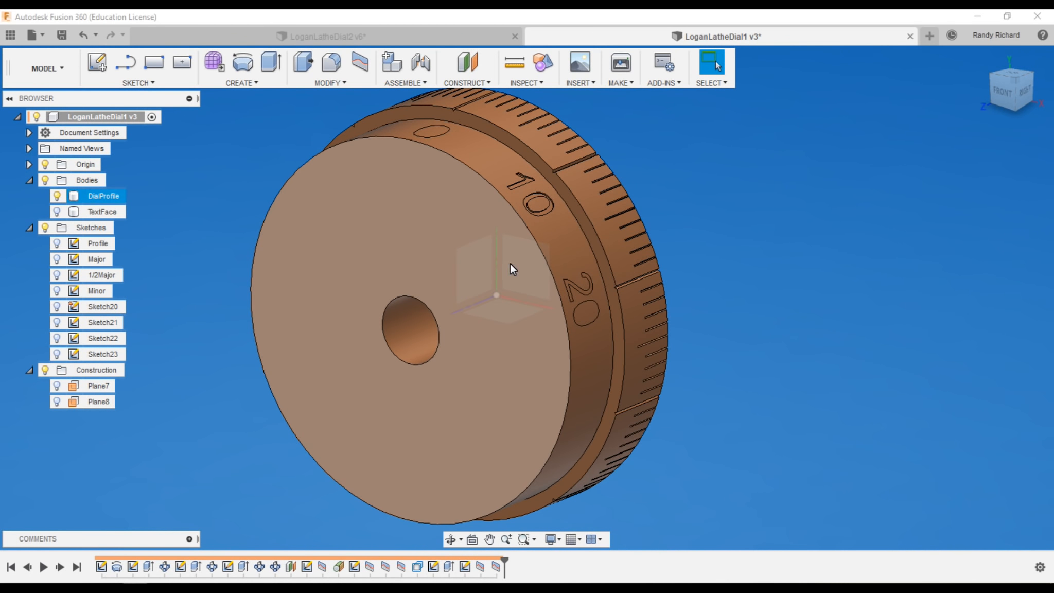
Examine the numerals split into the dial, and compare them with the numbered dial in the LoganLatheDial2 design.
click(1030, 82)
shift+middle_drag(924, 70, 1010, 101)
click(981, 114)
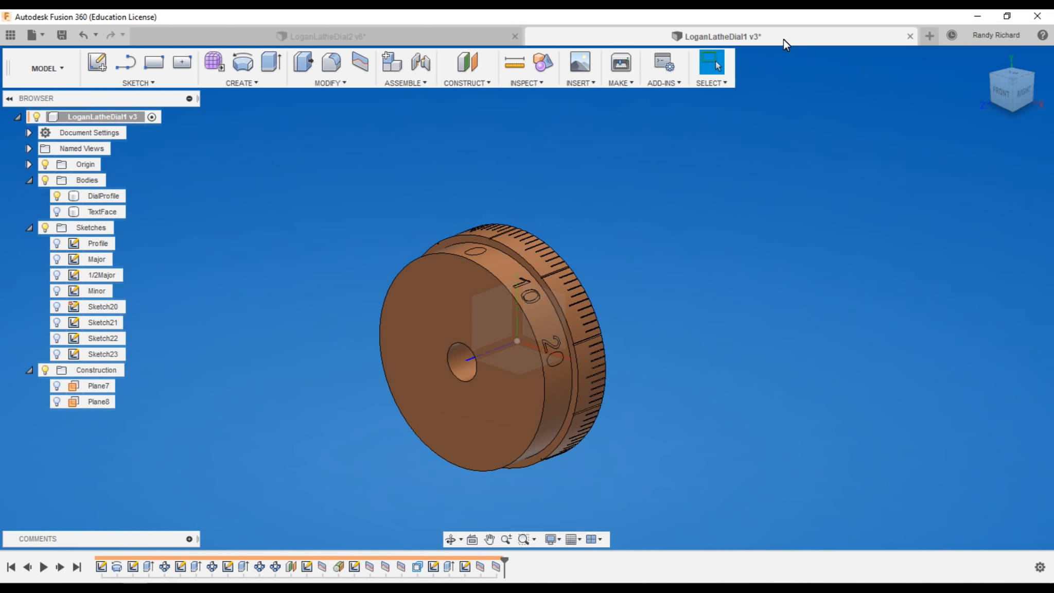
scroll(683, 148, down, 2)
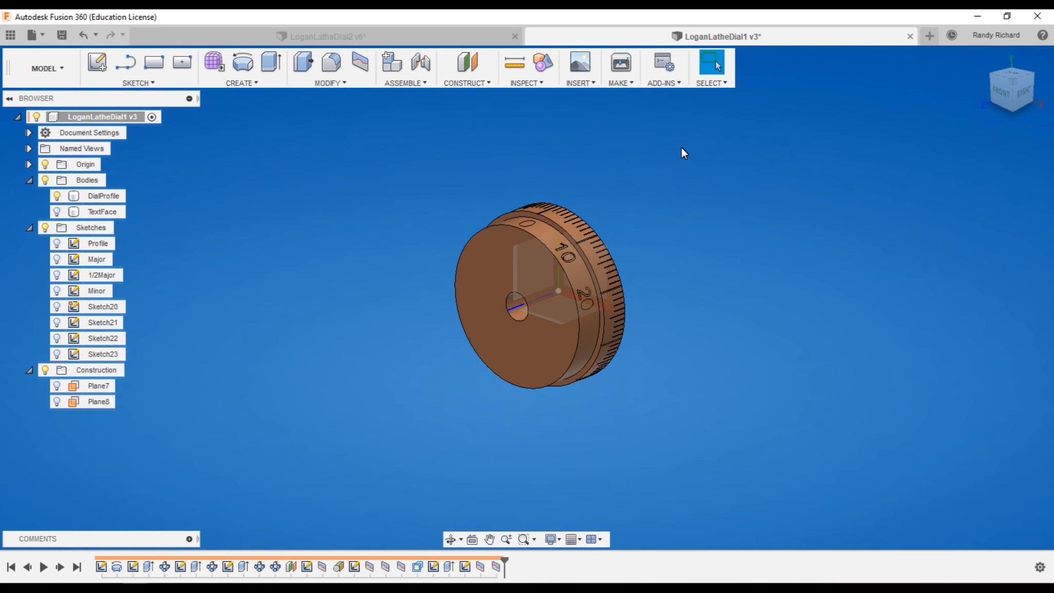
scroll(572, 182, up, 3)
click(464, 34)
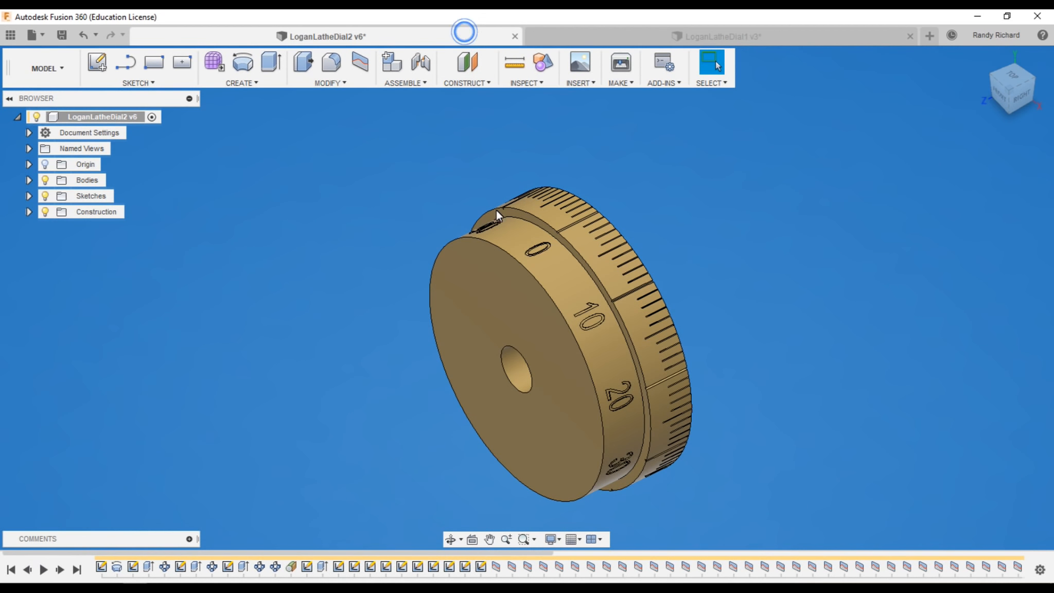
scroll(430, 133, up, 2)
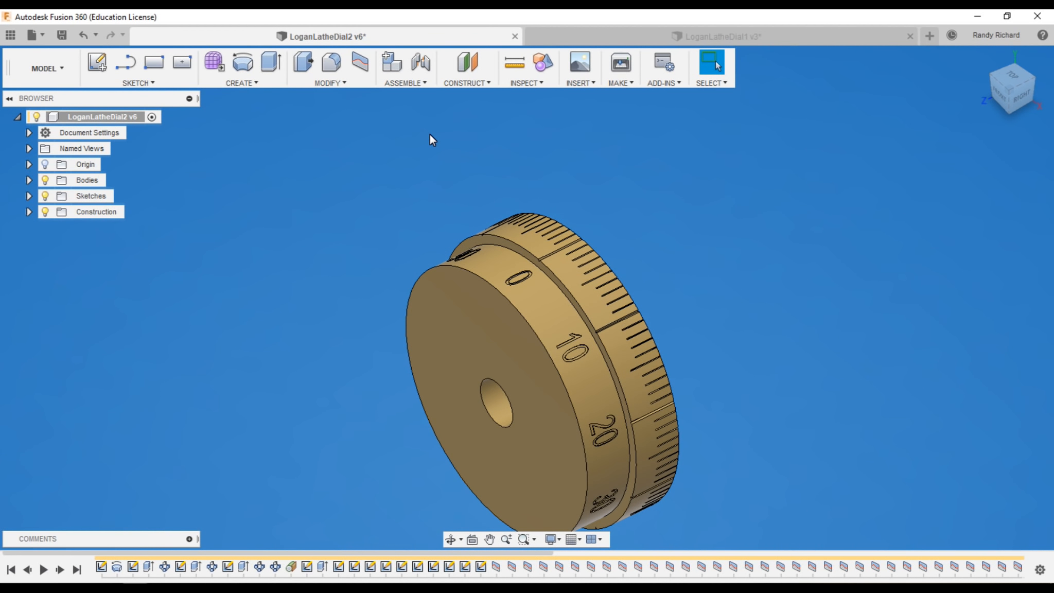
scroll(439, 147, up, 1)
scroll(444, 152, down, 1)
scroll(444, 152, down, 1)
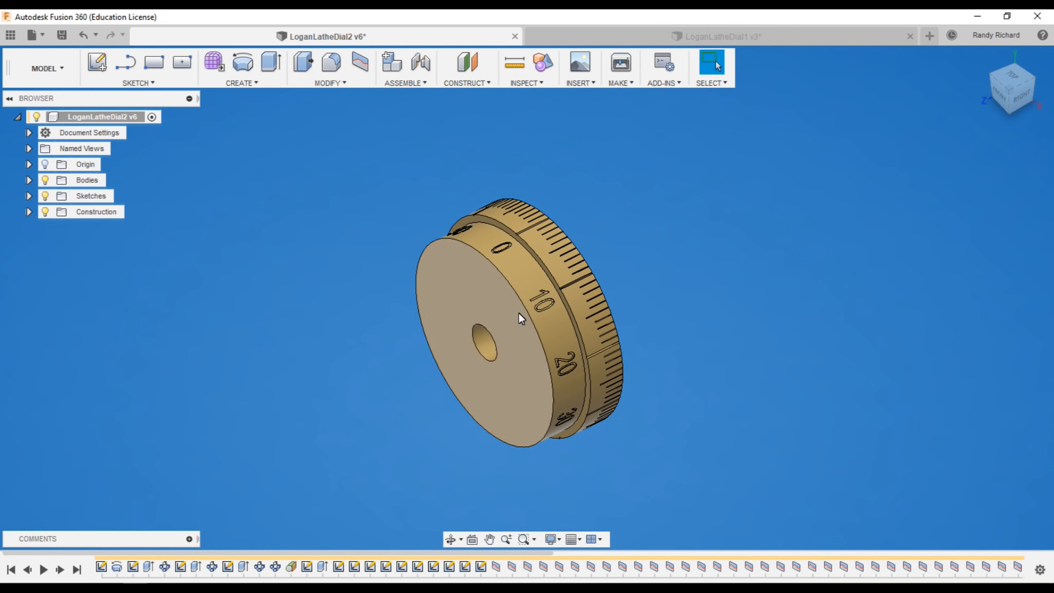
Inspect the finished LoganLatheDial2 from several angles, checking the numerals around the smooth face and the 0 against its graduation line up close.
click(1018, 98)
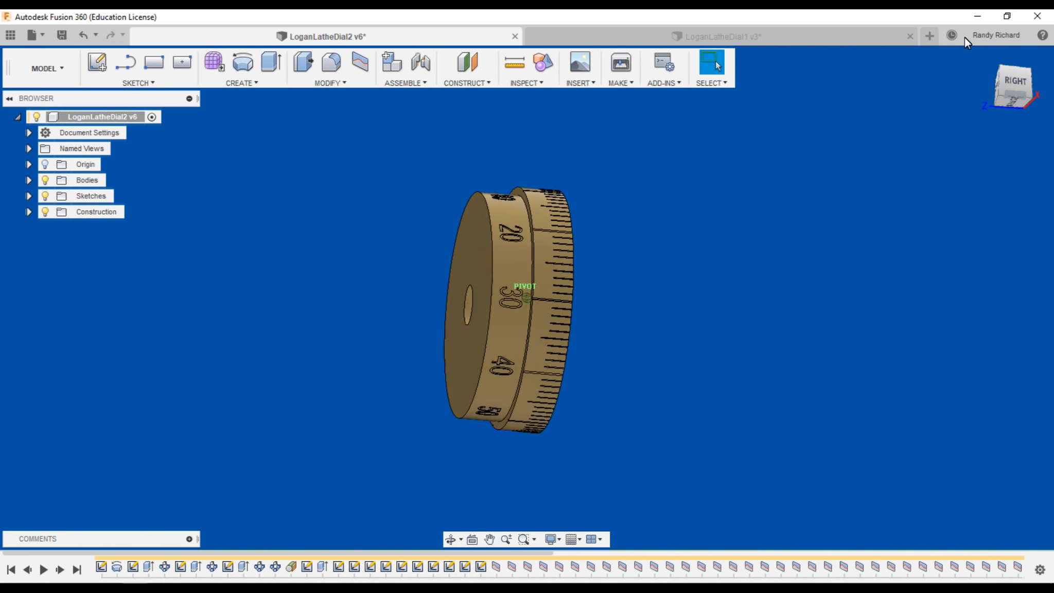
mouse_move(965, 37)
mouse_down()
mouse_move(1016, 29)
mouse_move(51, 20)
mouse_move(174, 30)
mouse_move(171, 82)
mouse_move(76, 102)
mouse_move(1050, 104)
mouse_move(999, 106)
mouse_move(1022, 101)
mouse_move(961, 46)
mouse_move(948, 18)
mouse_move(959, 579)
mouse_move(964, 41)
mouse_move(1022, 97)
mouse_move(1019, 86)
mouse_up()
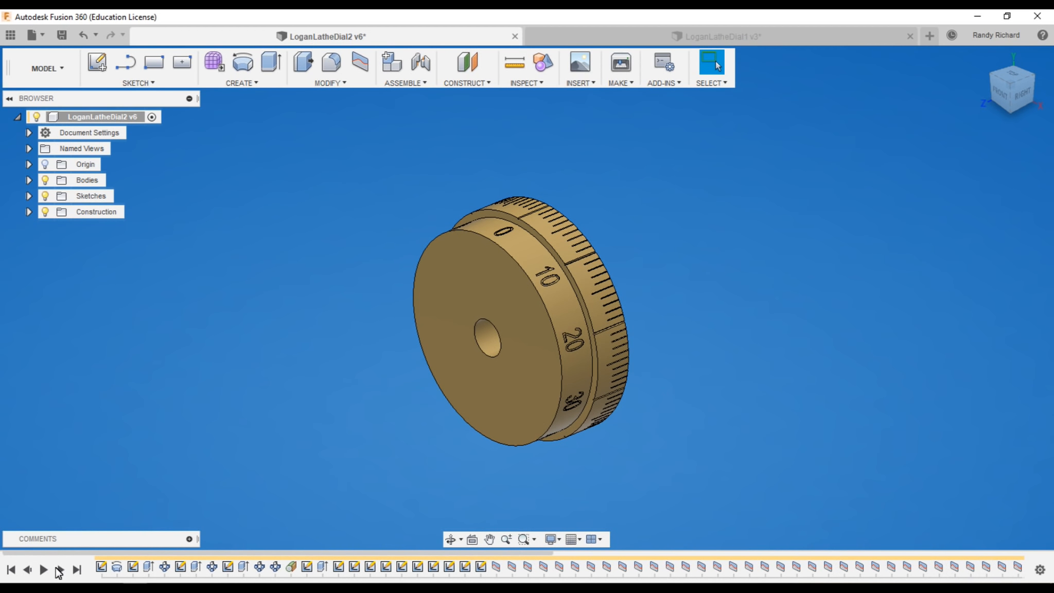
scroll(201, 415, down, 3)
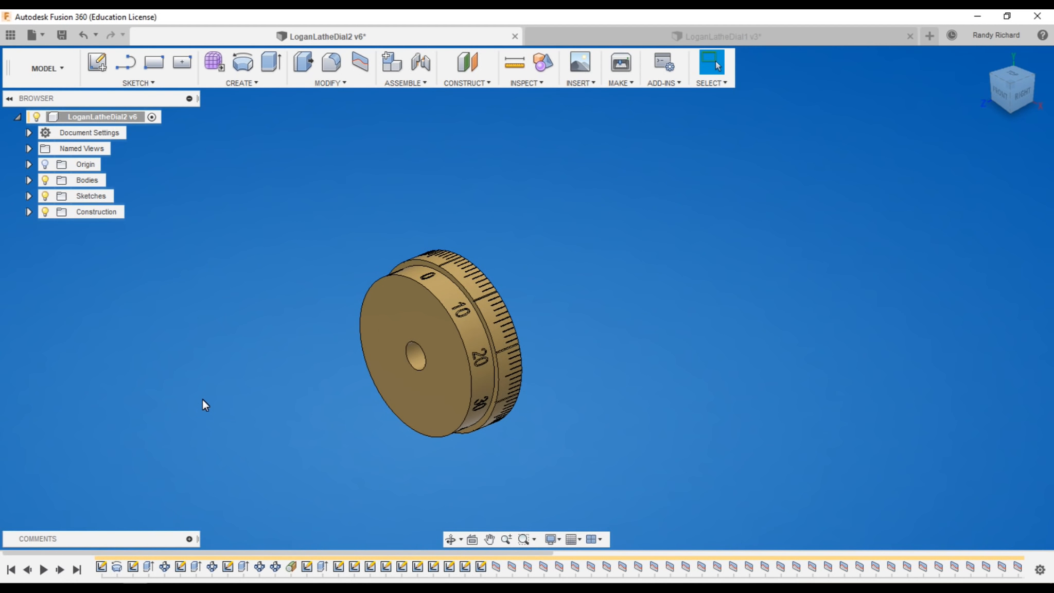
scroll(207, 397, up, 2)
mouse_move(1035, 95)
mouse_down()
mouse_move(961, 107)
mouse_move(864, 78)
mouse_move(1011, 61)
mouse_move(1039, 43)
mouse_move(4, 578)
mouse_move(17, 30)
mouse_move(38, 75)
mouse_move(8, 116)
mouse_move(33, 133)
mouse_move(2, 96)
mouse_up()
scroll(536, 258, up, 4)
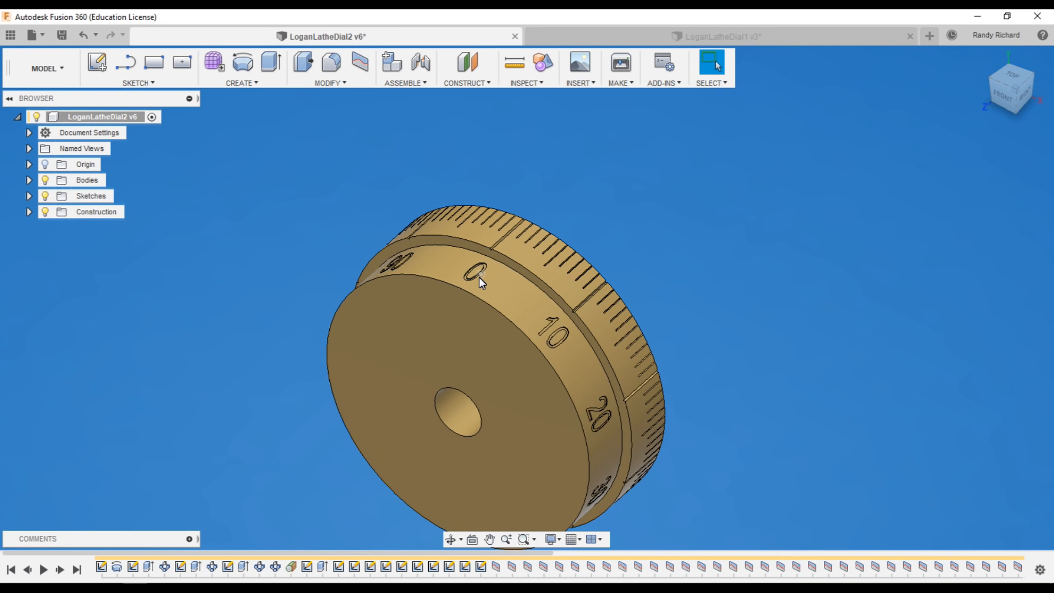
scroll(489, 254, up, 3)
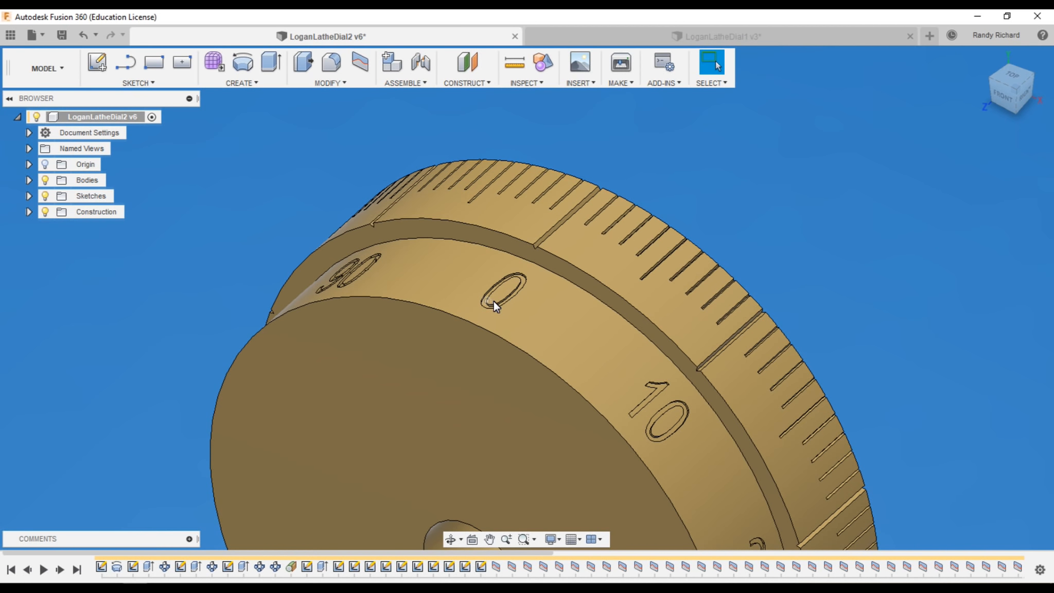
scroll(554, 311, down, 2)
scroll(538, 296, up, 2)
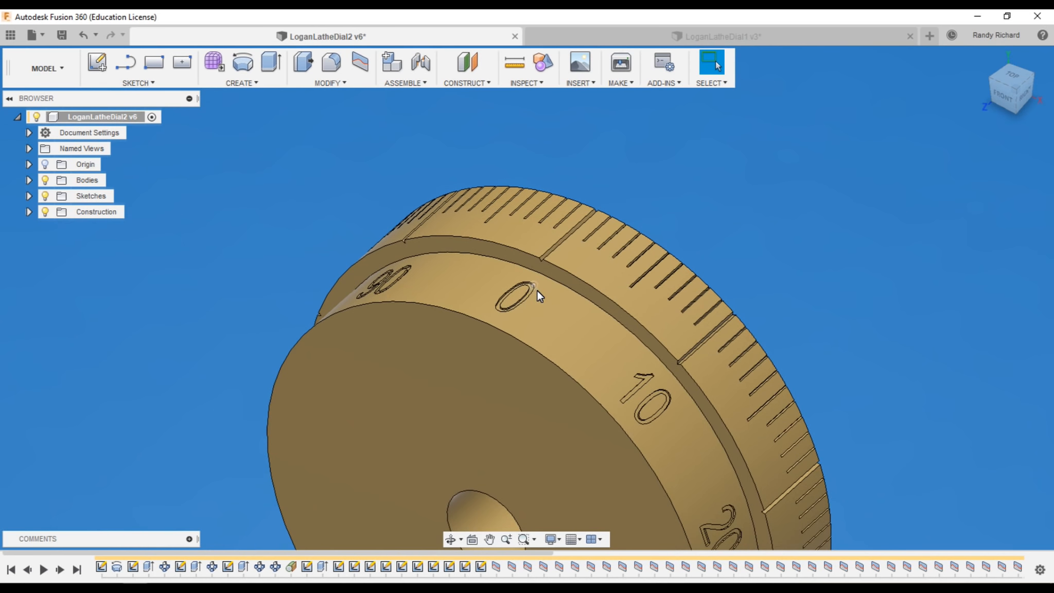
scroll(532, 300, down, 5)
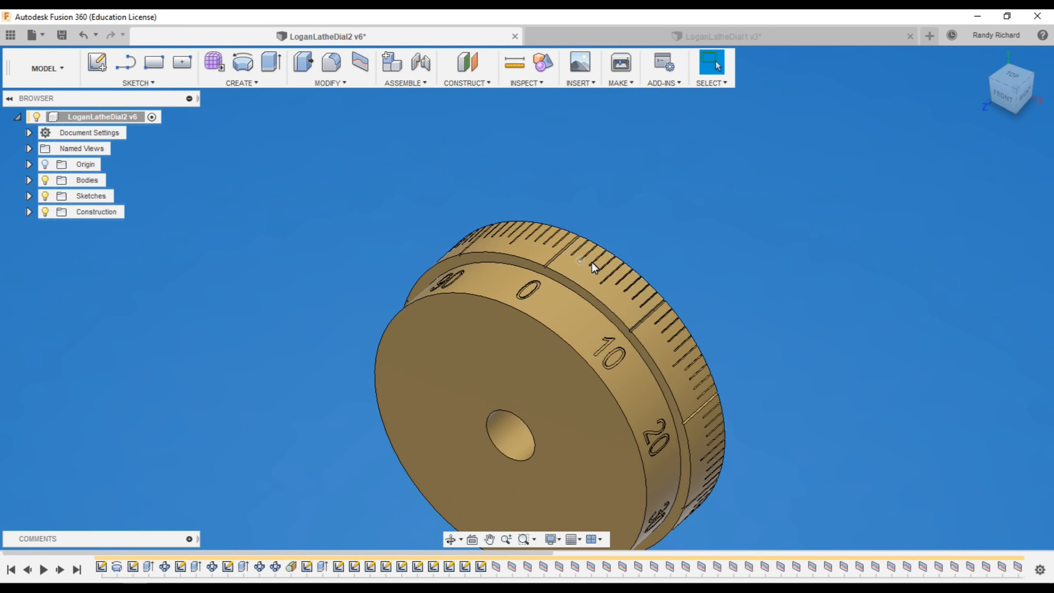
click(1026, 93)
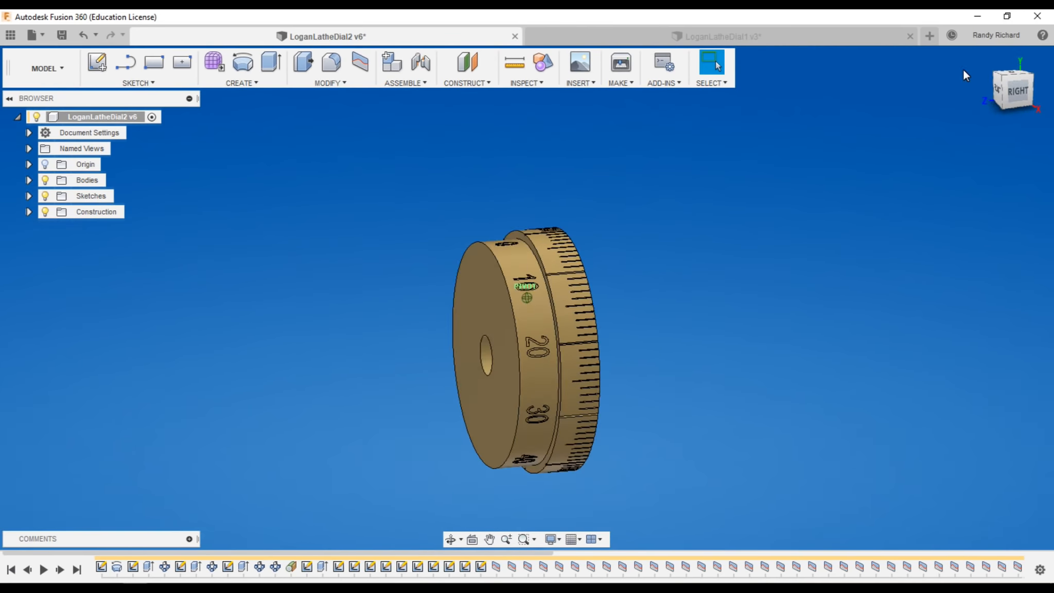
click(999, 76)
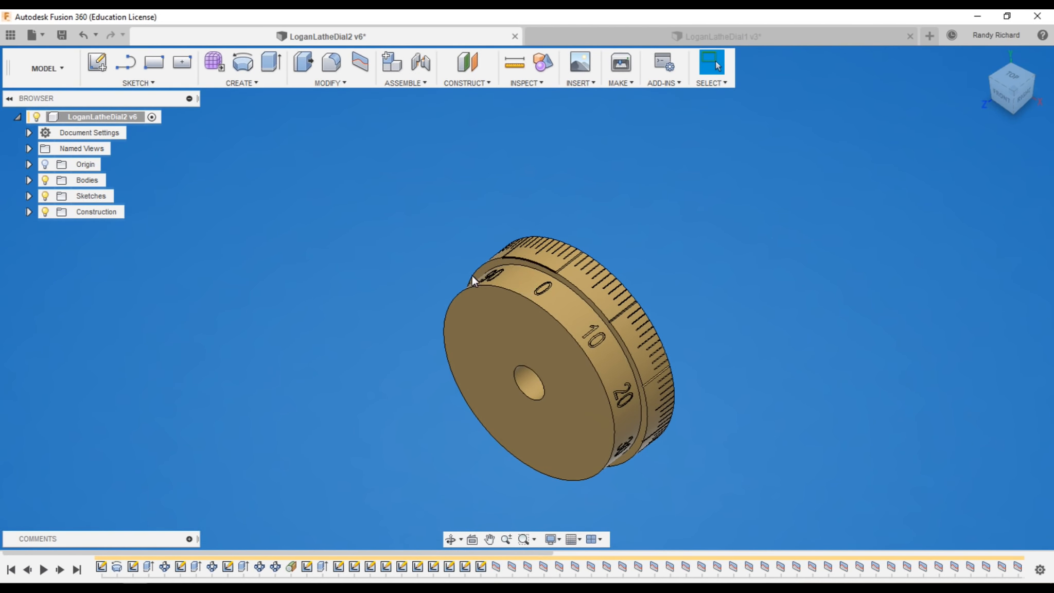
scroll(555, 295, up, 3)
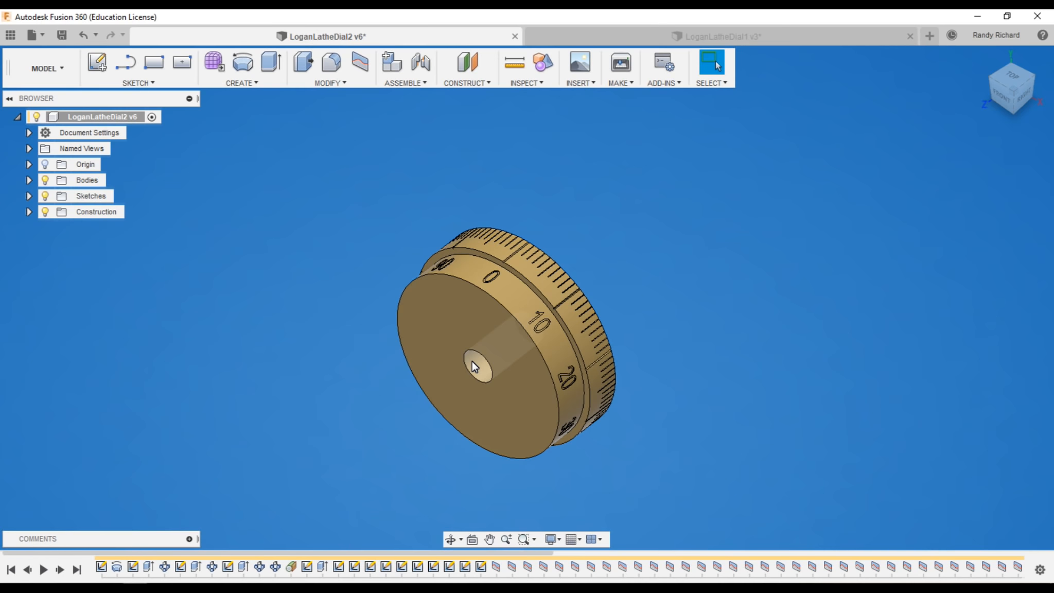
scroll(543, 479, up, 1)
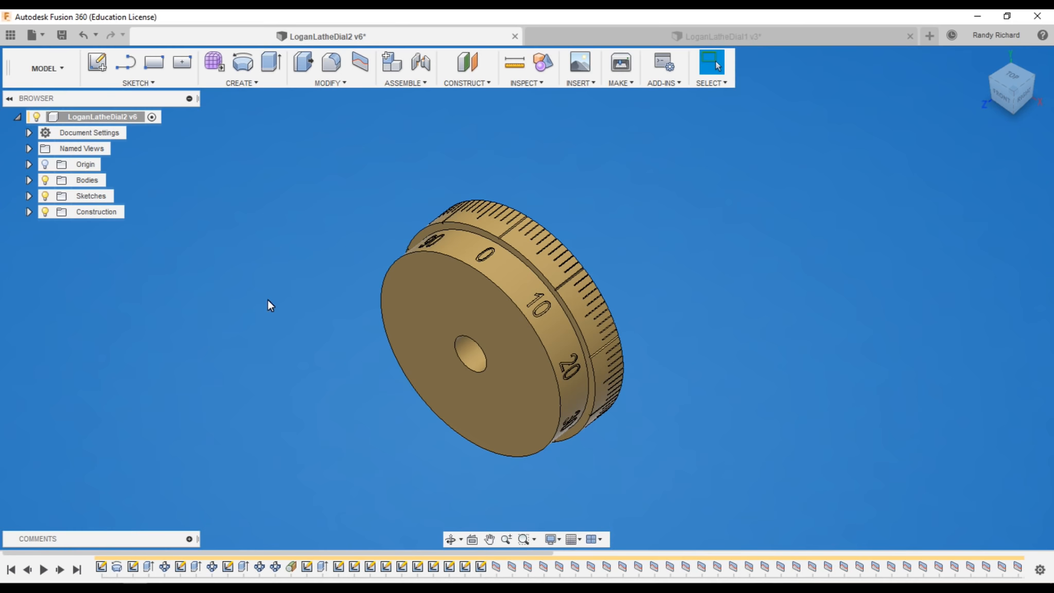
mouse_move(1027, 101)
mouse_down()
mouse_move(929, 106)
mouse_move(764, 53)
mouse_move(908, 62)
mouse_move(1022, 97)
mouse_up()
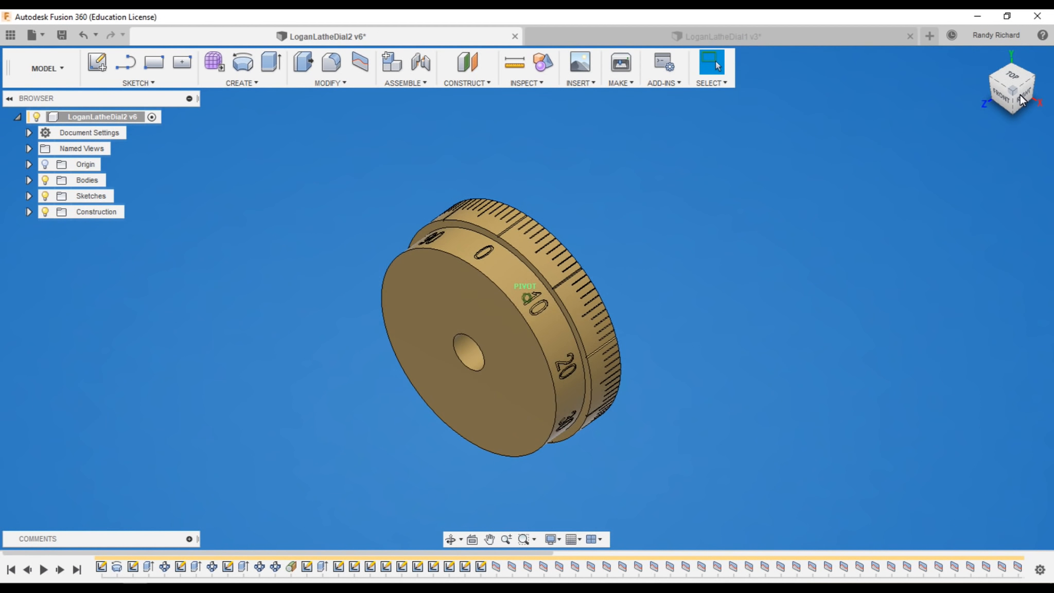
scroll(461, 397, down, 2)
scroll(437, 398, up, 1)
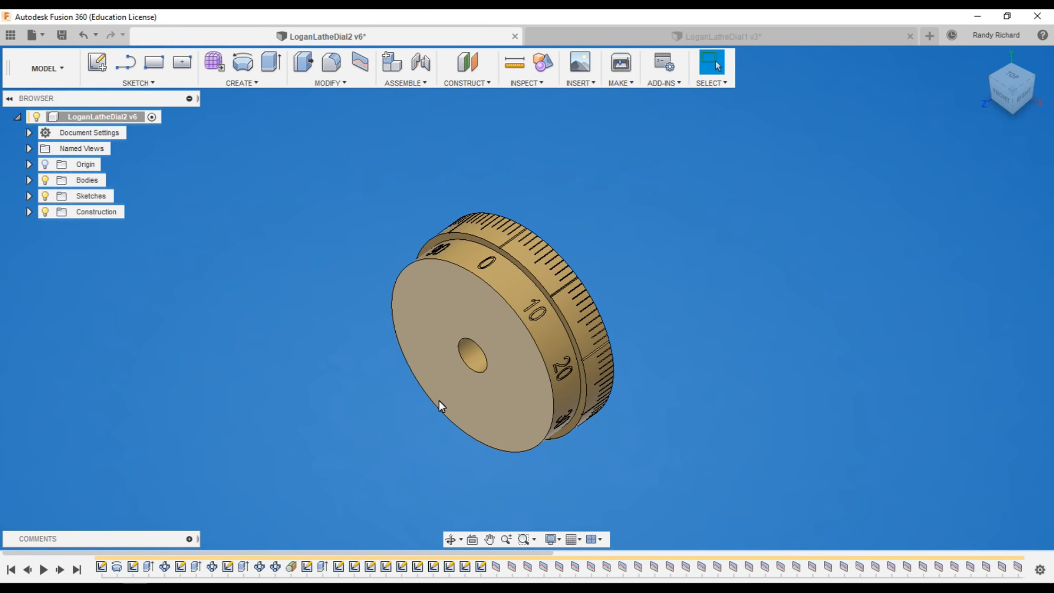
scroll(577, 428, up, 1)
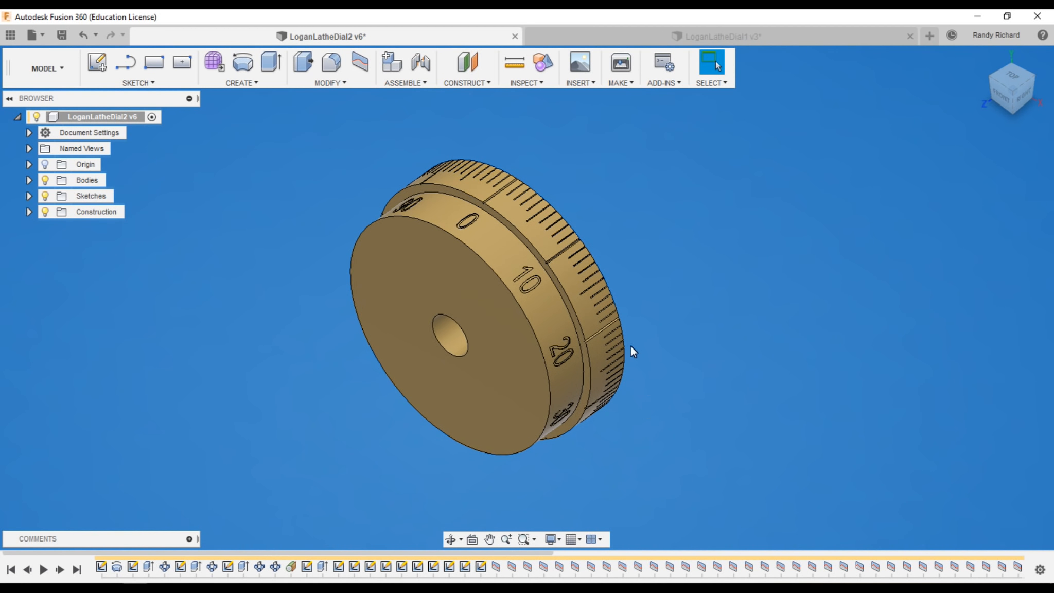